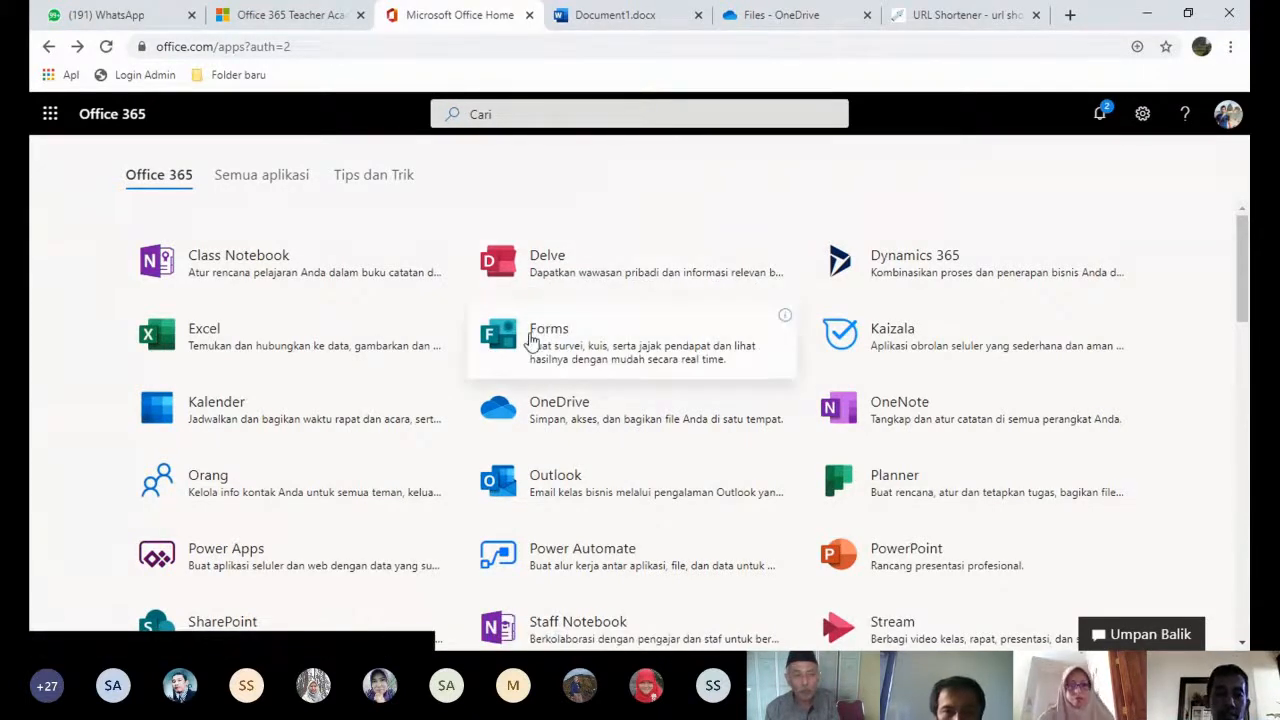
# - Open Microsoft Forms from the Office 365 apps page
pyautogui.click(531, 341)
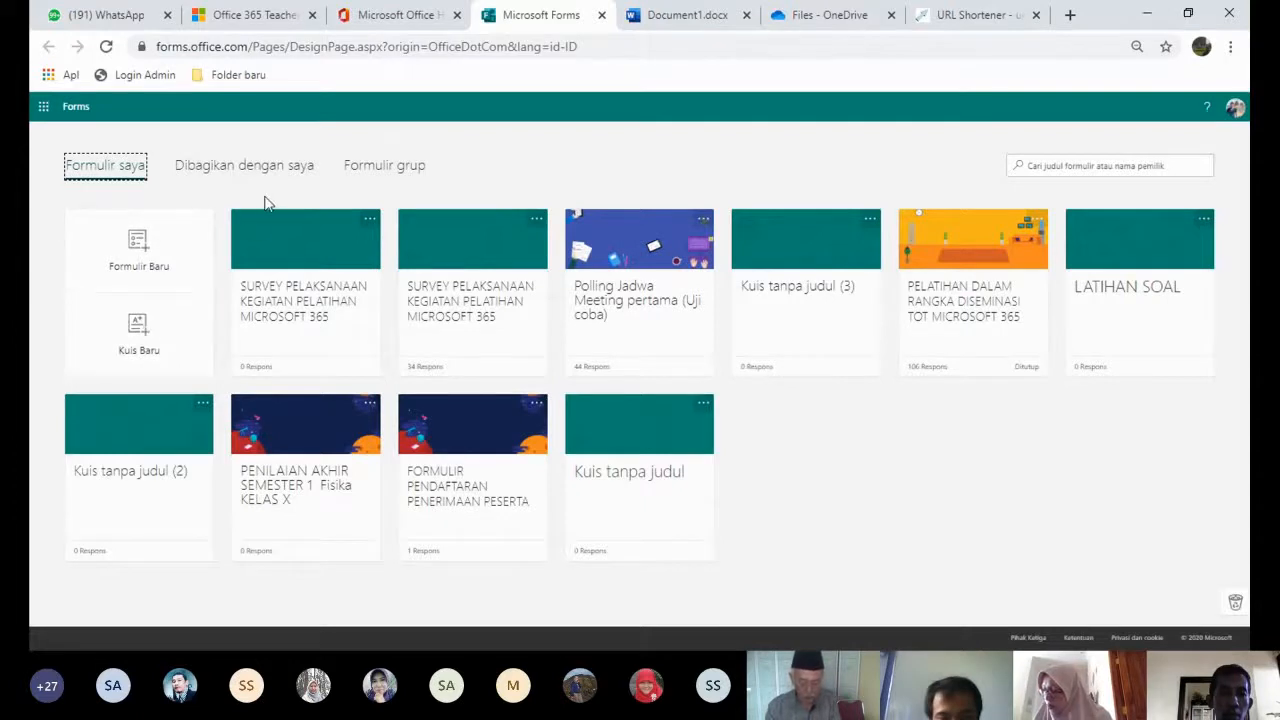
# - Create a new quiz titled 'Penilain harian 1 Pengukuran'
pyautogui.click(138, 338)
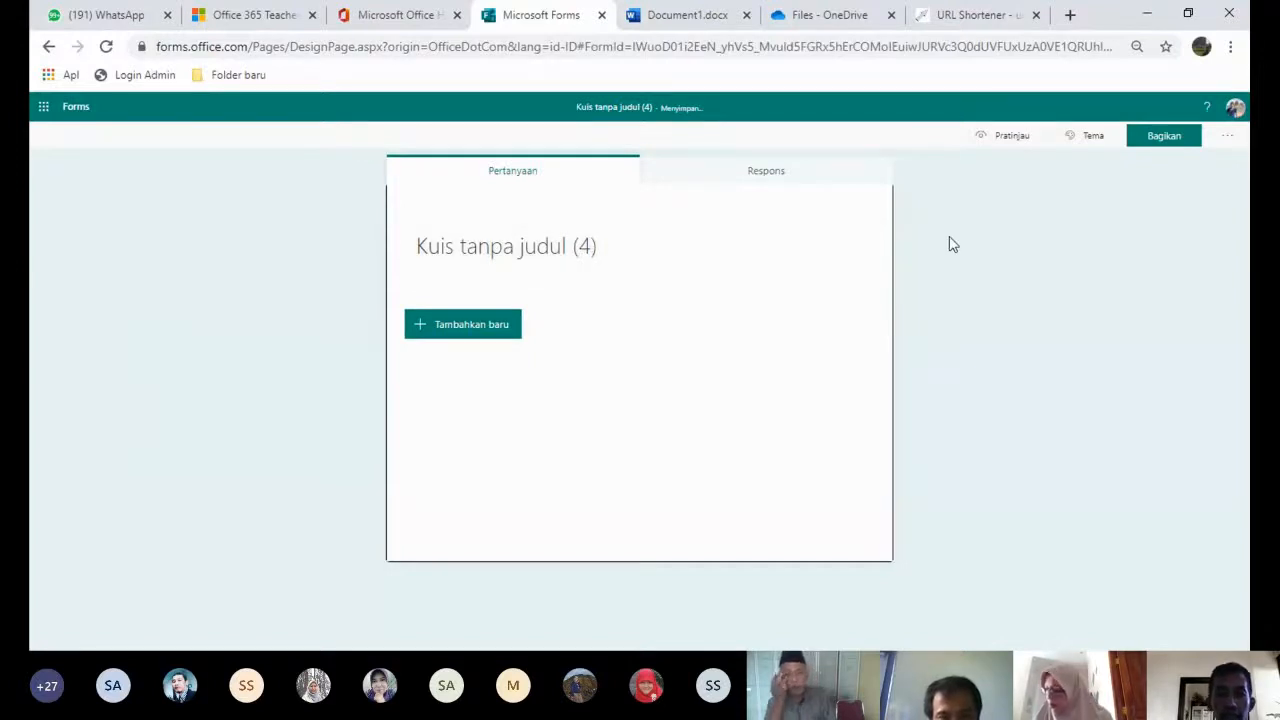
pyautogui.click(535, 246)
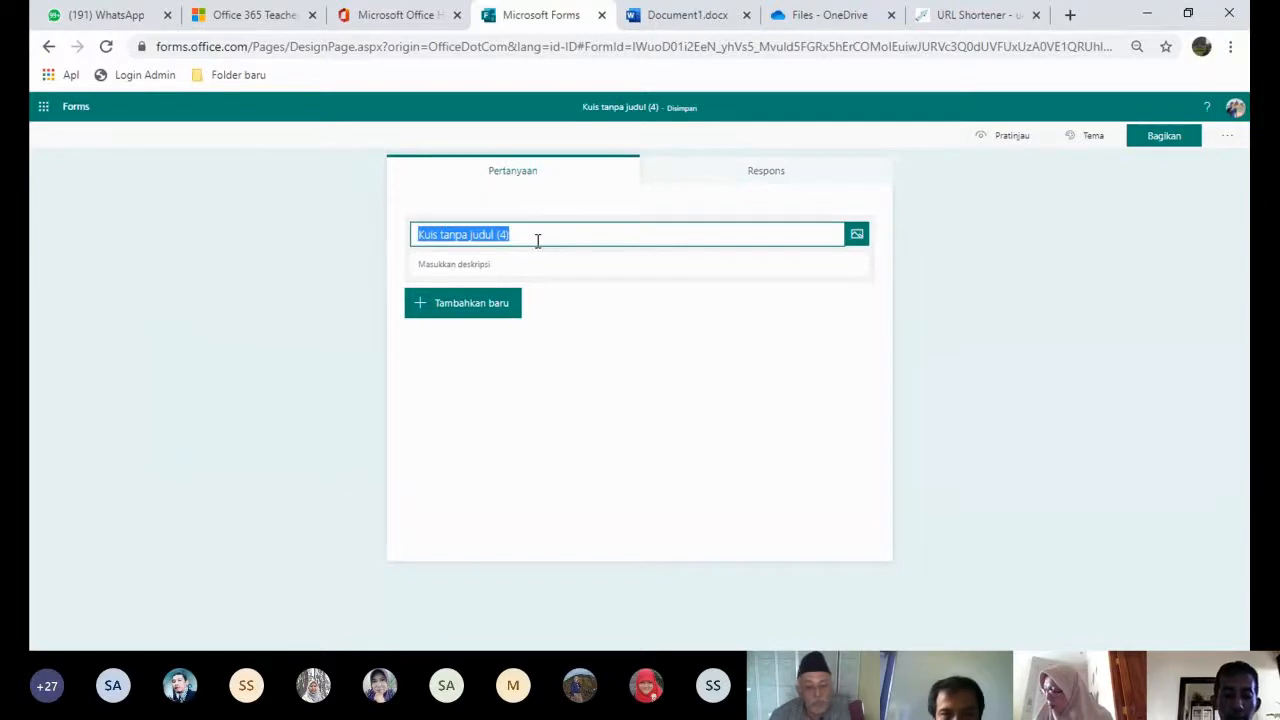
pyautogui.write('Penil')
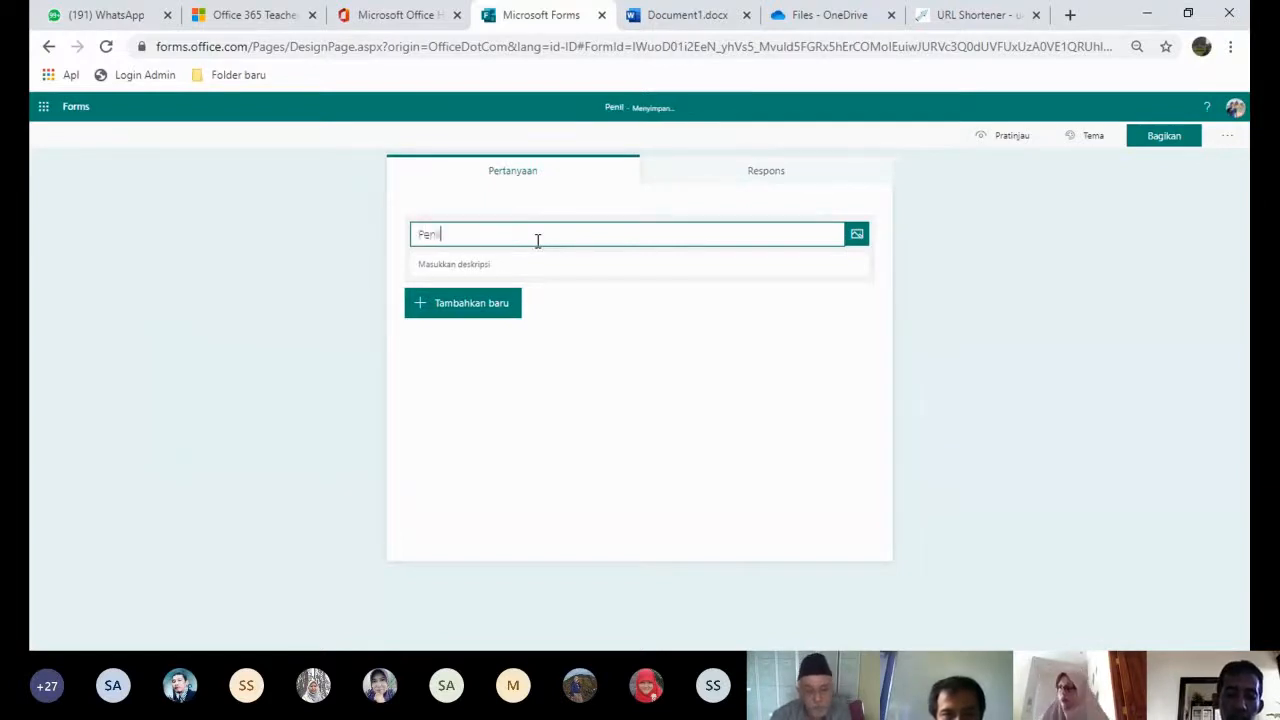
pyautogui.write('aiain')
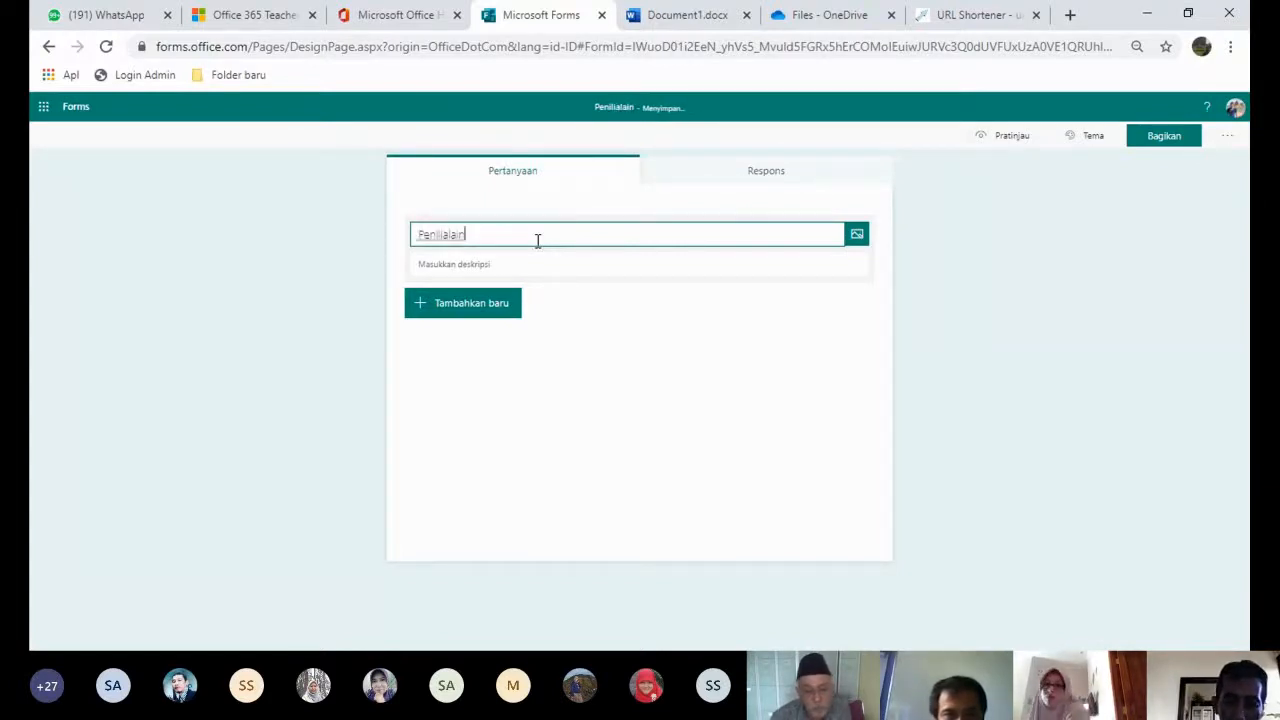
pyautogui.press('BackSpace')
pyautogui.press('BackSpace')
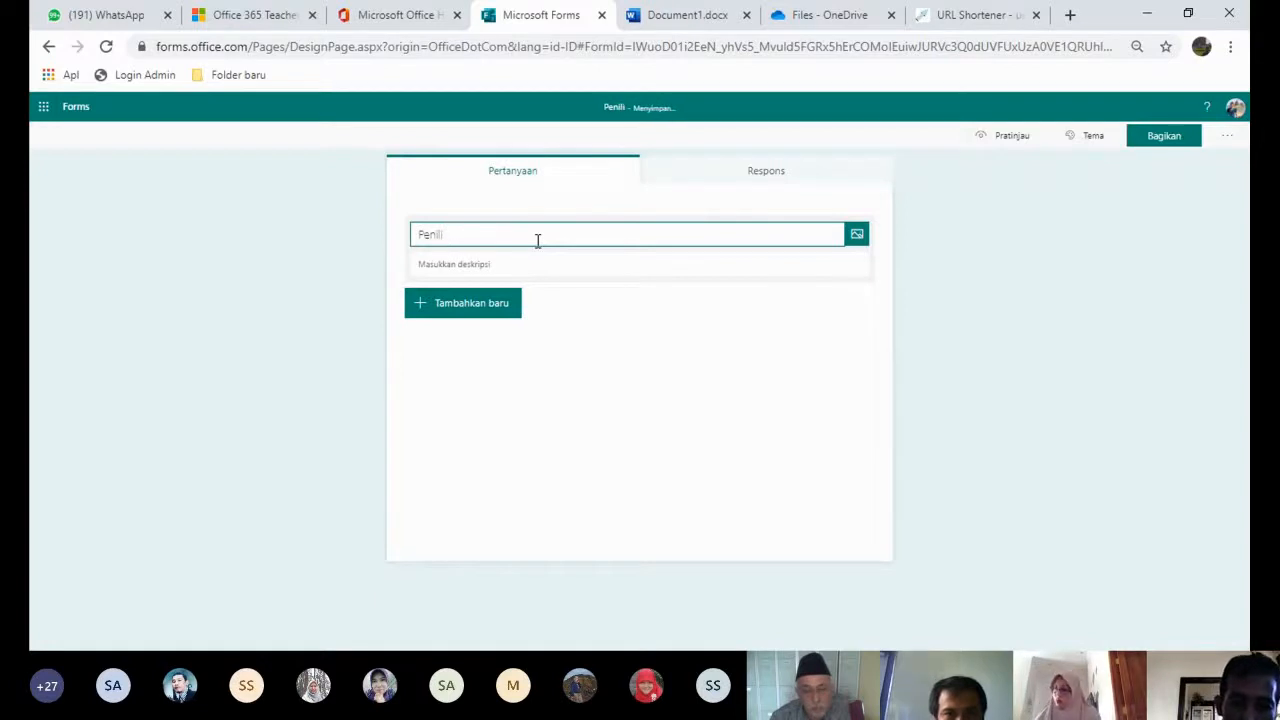
pyautogui.write('ain')
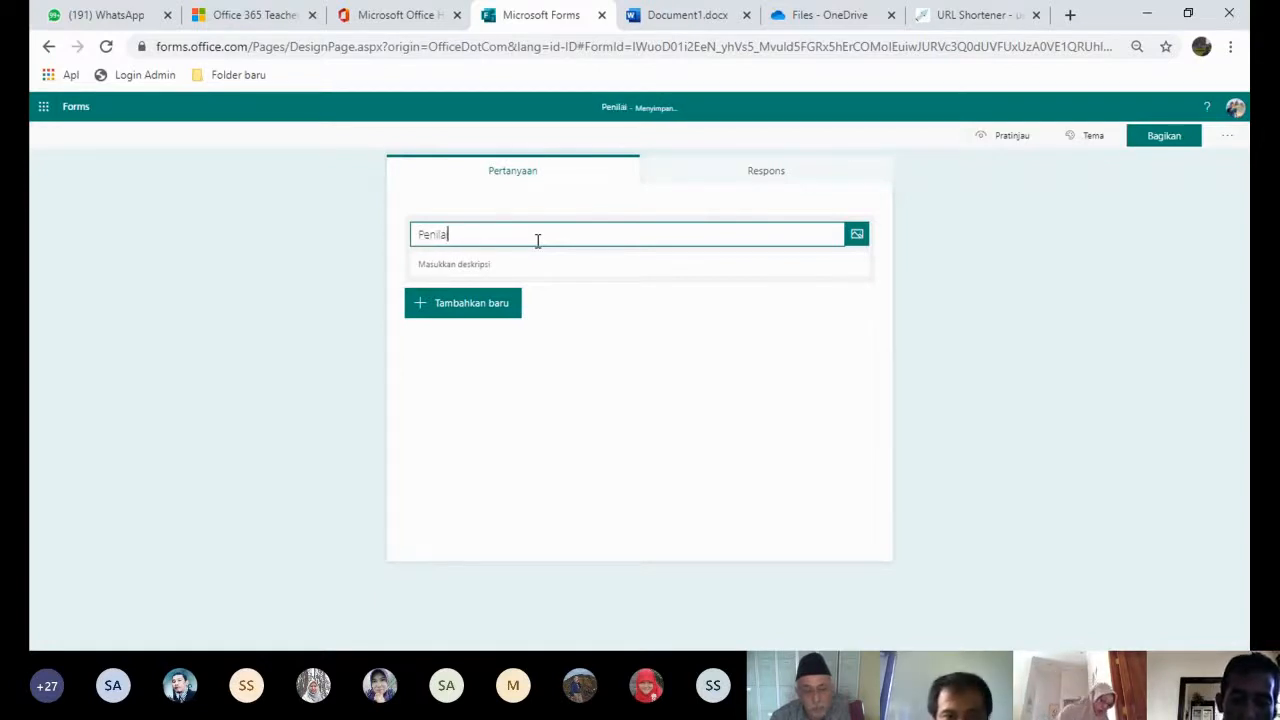
pyautogui.write(' harian')
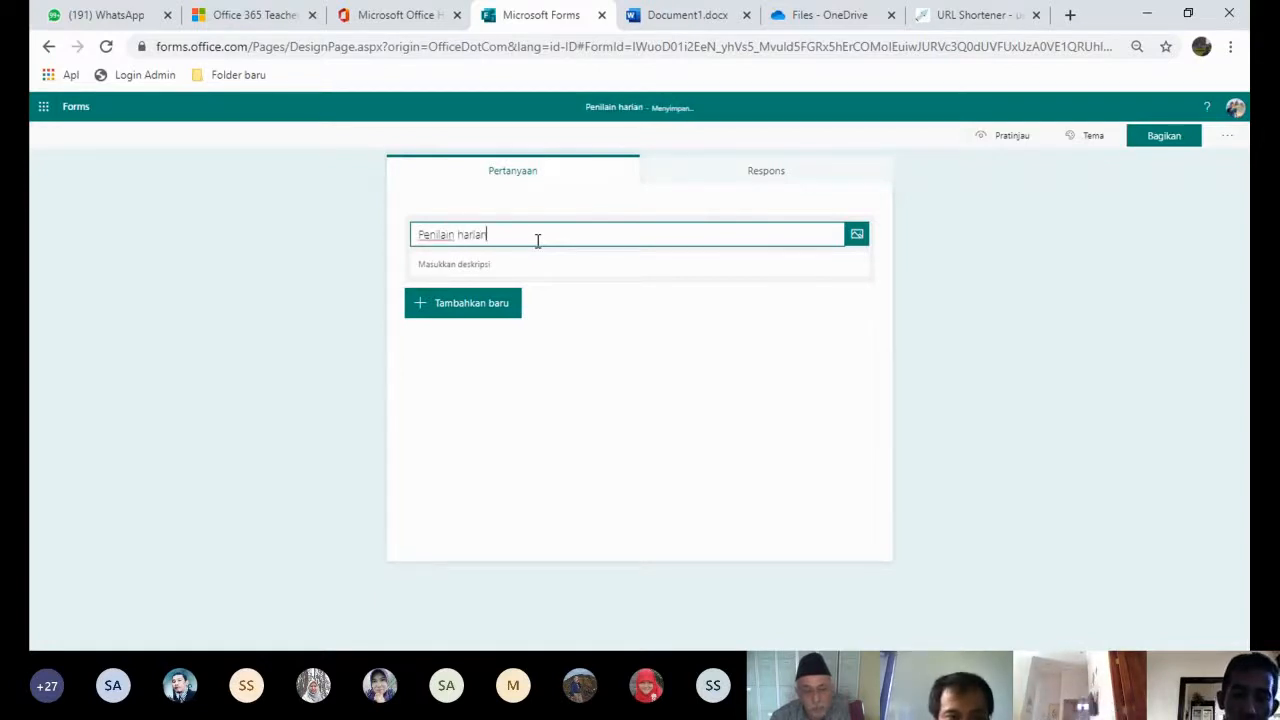
pyautogui.write(' 1')
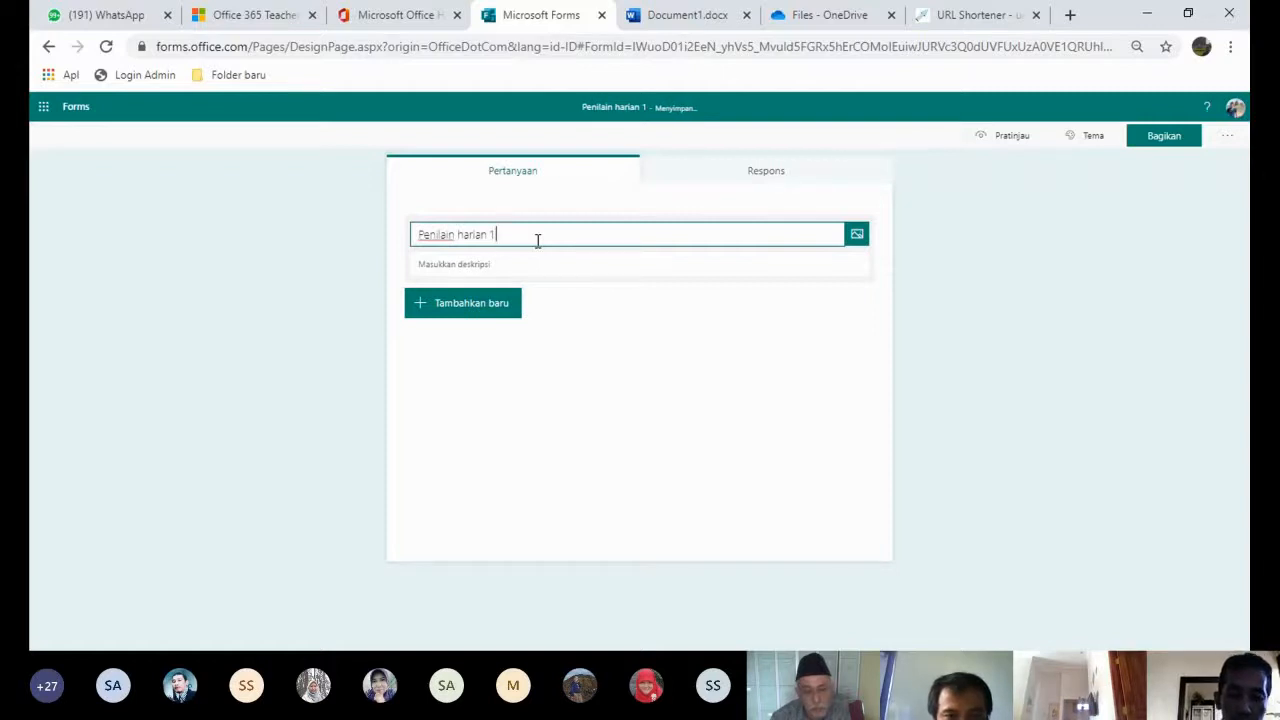
pyautogui.write(' Pengukuran')
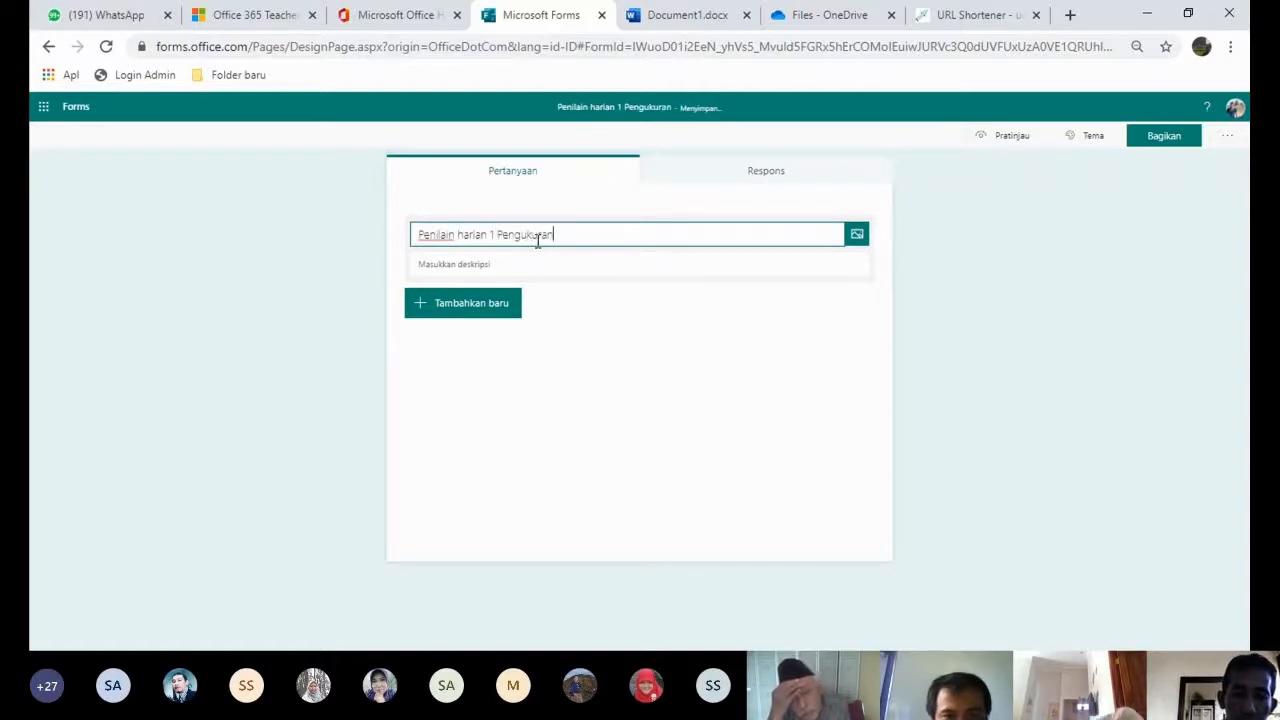
# - Give the quiz the description 'silahkan kerjakan soal dibawah'
pyautogui.click(608, 260)
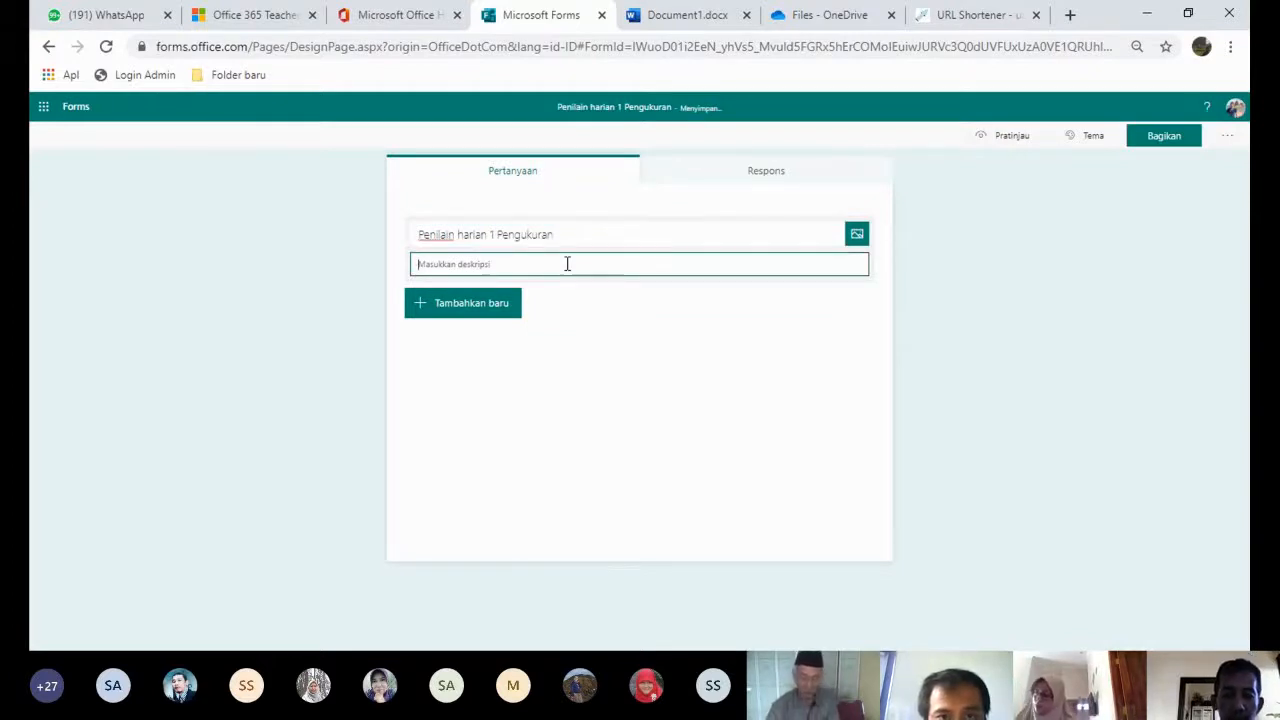
pyautogui.write('silahkan ke')
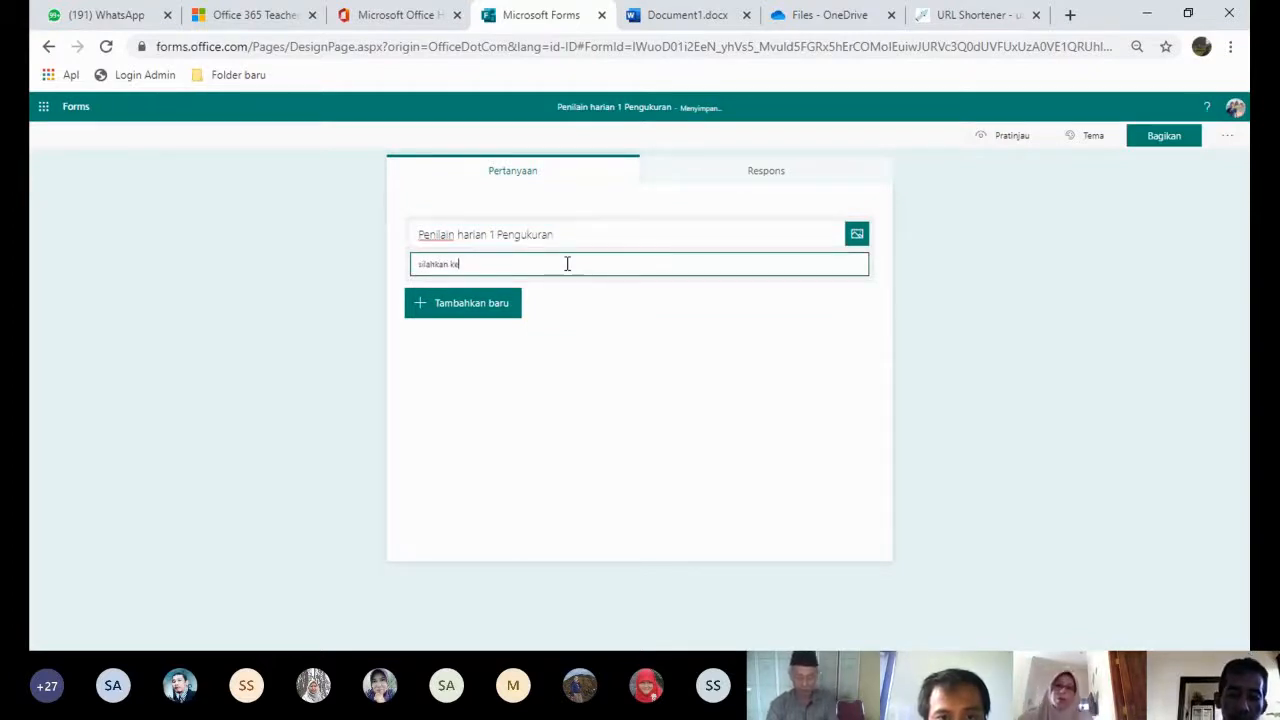
pyautogui.write('rjakan soal')
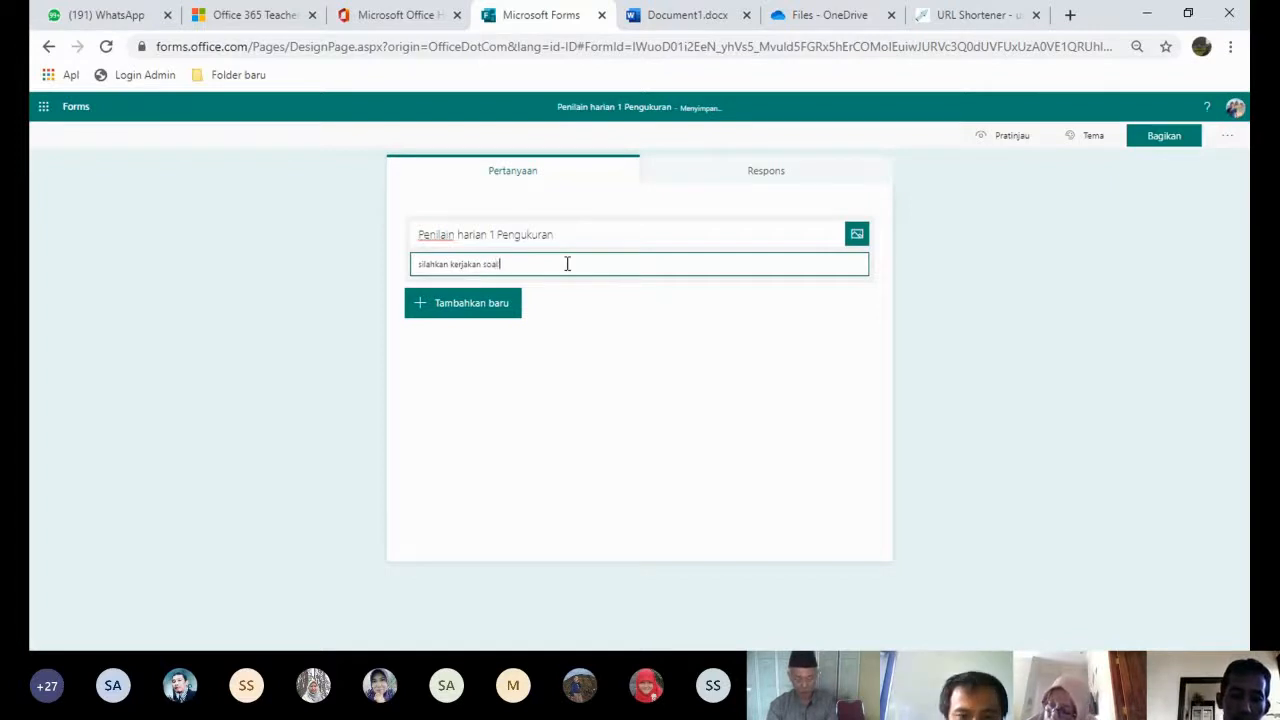
pyautogui.write(' dibawah')
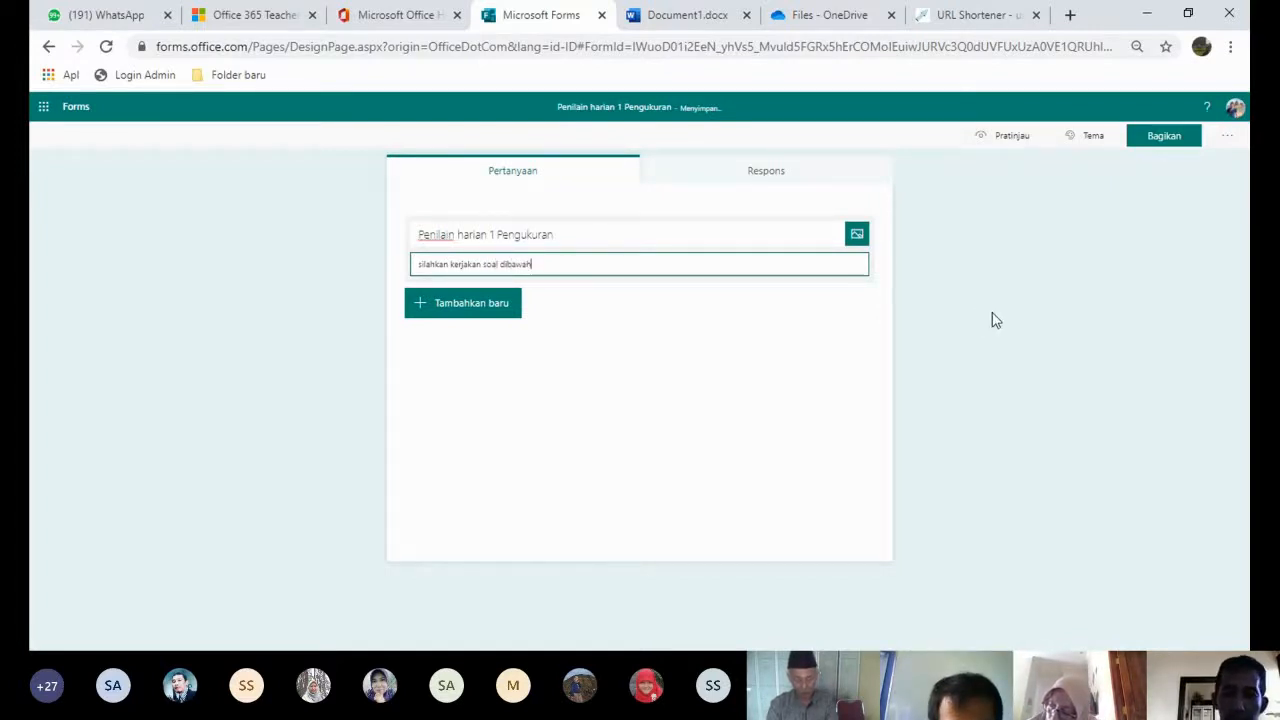
pyautogui.click(993, 320)
pyautogui.click(670, 256)
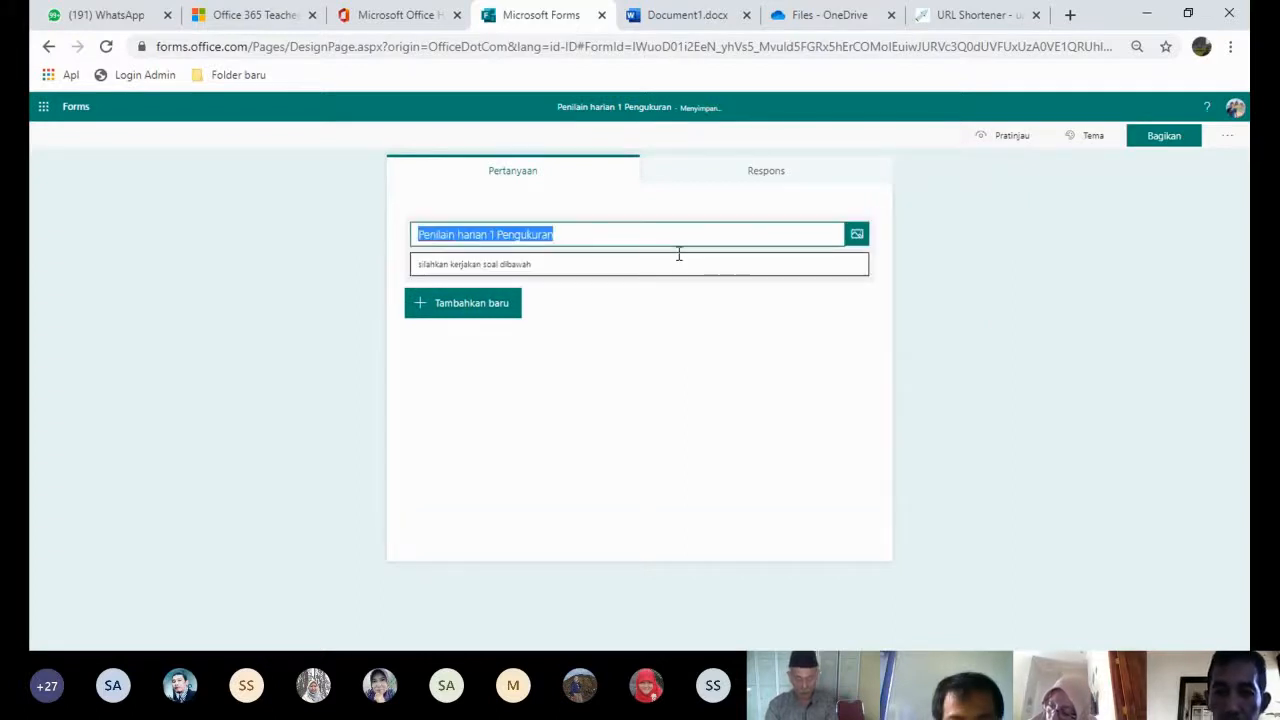
# - Upload the www vectorstock com cartoon boy picture as the quiz header image
pyautogui.click(857, 236)
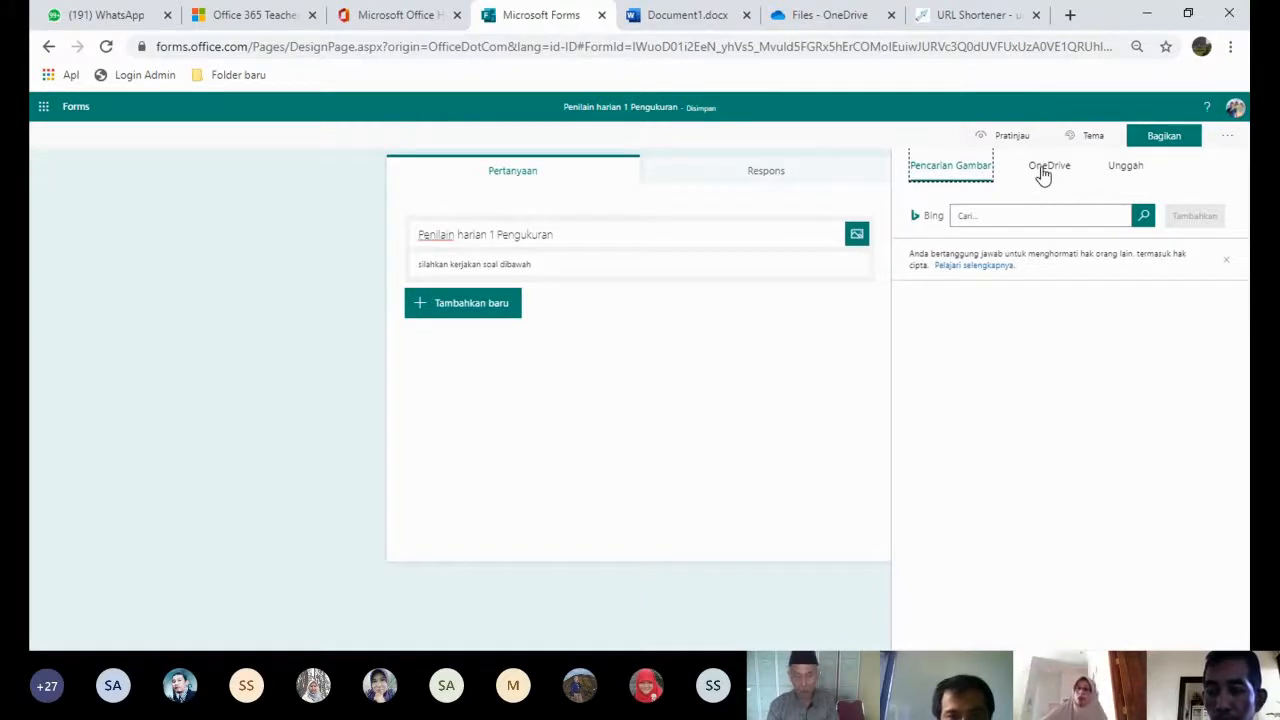
pyautogui.click(1124, 167)
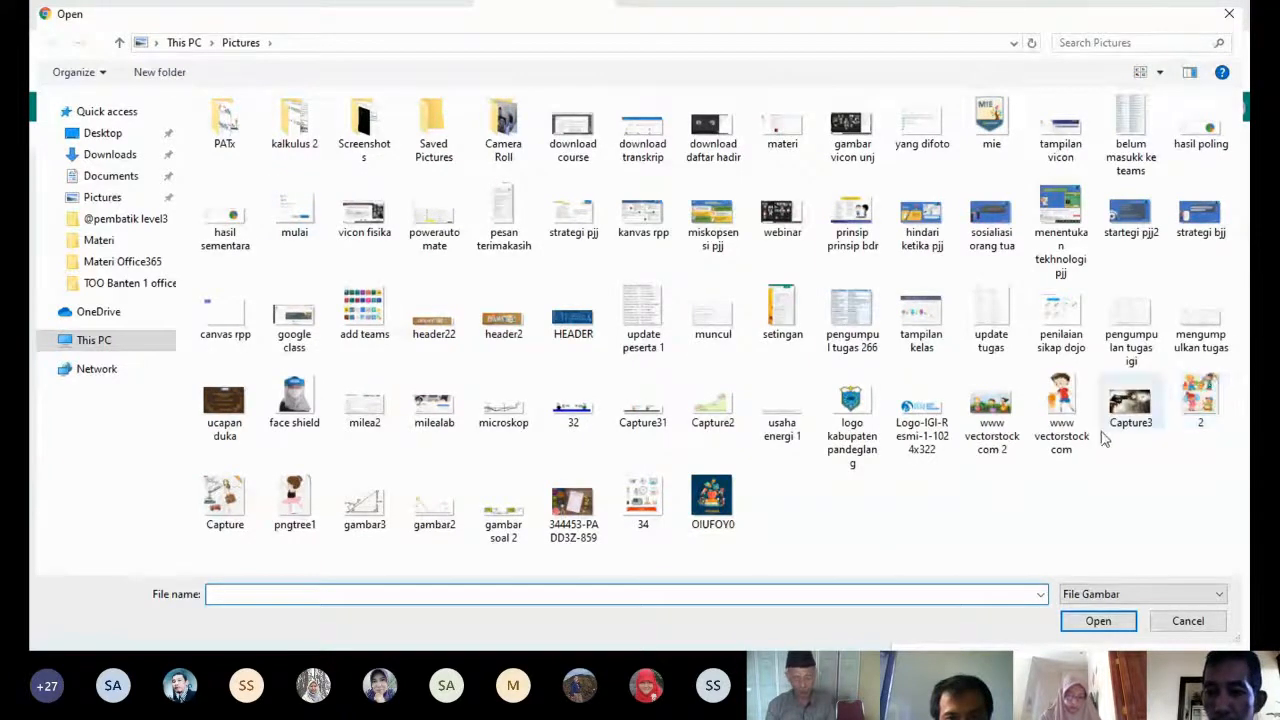
pyautogui.click(1061, 410)
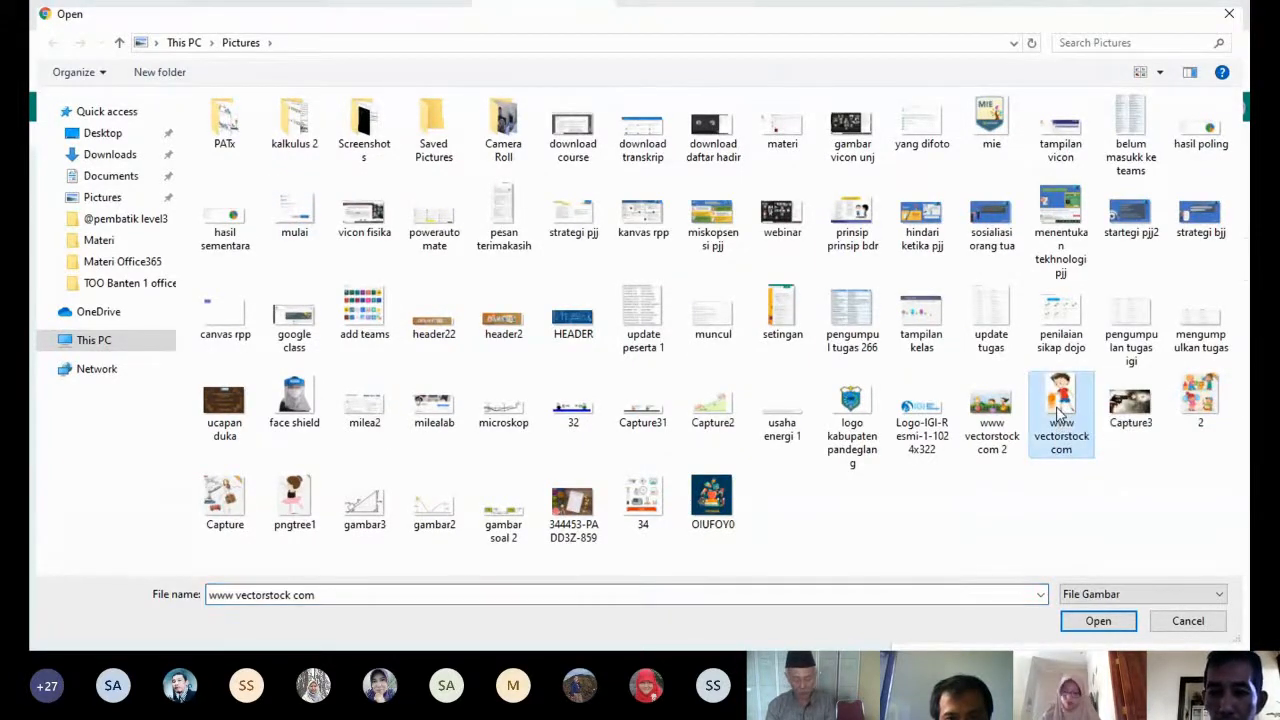
pyautogui.click(1098, 620)
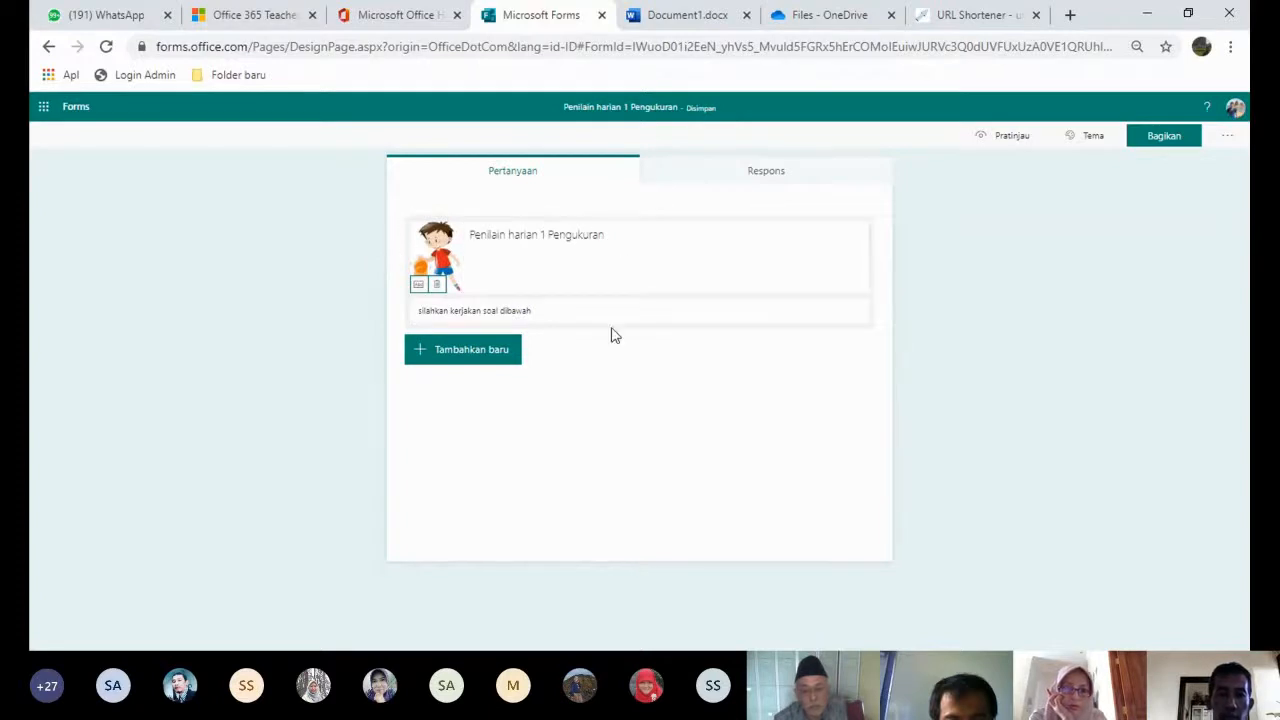
# - Review the additional question types, then add a first text-answer question
pyautogui.click(475, 357)
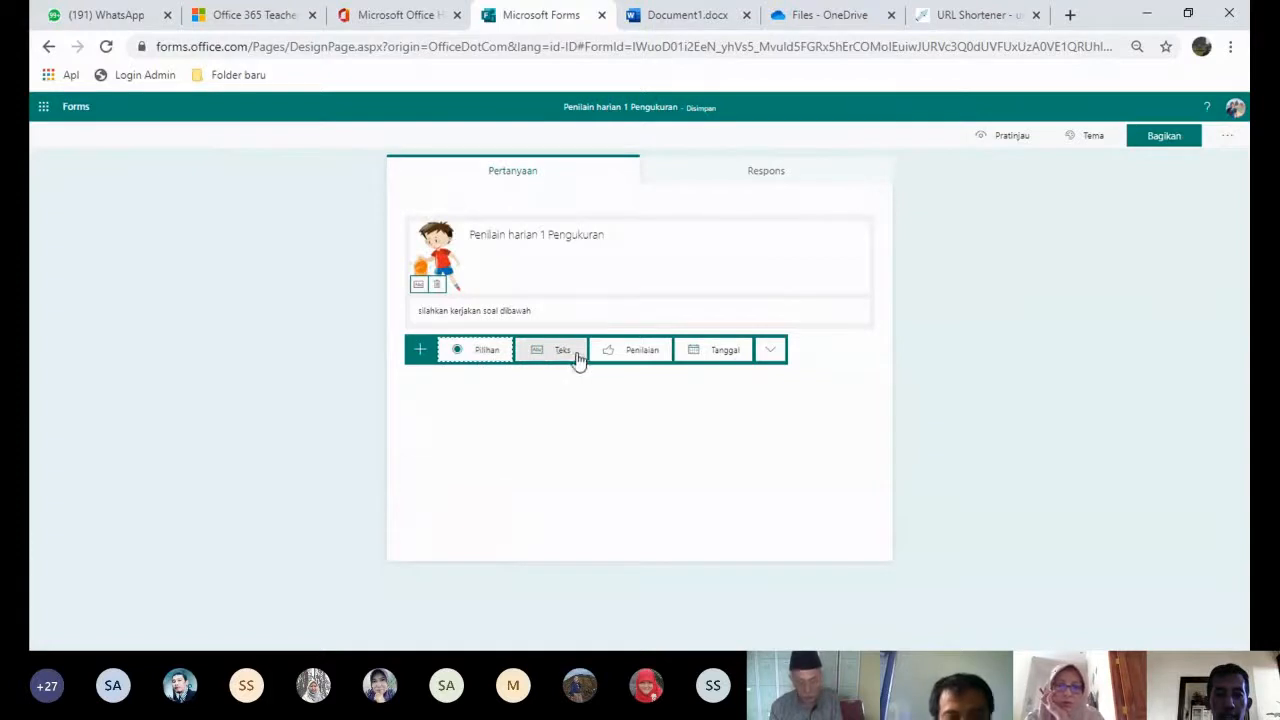
pyautogui.click(773, 351)
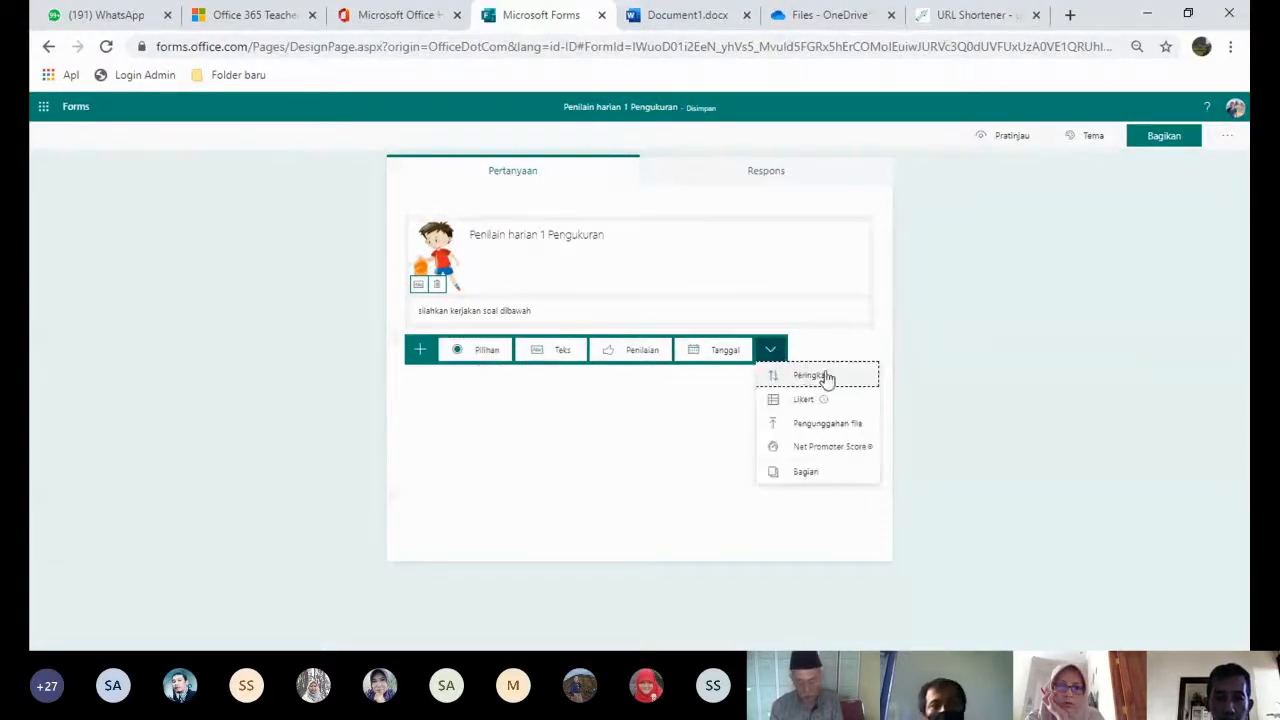
pyautogui.moveTo(826, 400)
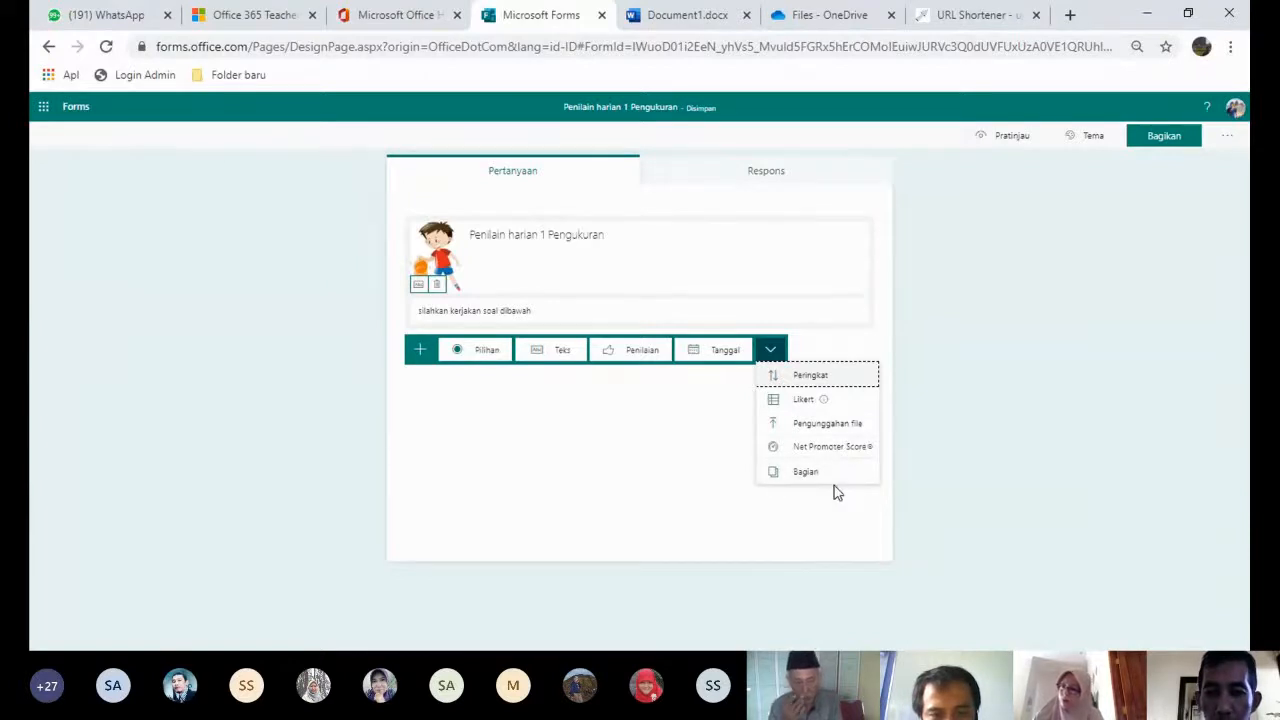
pyautogui.click(585, 466)
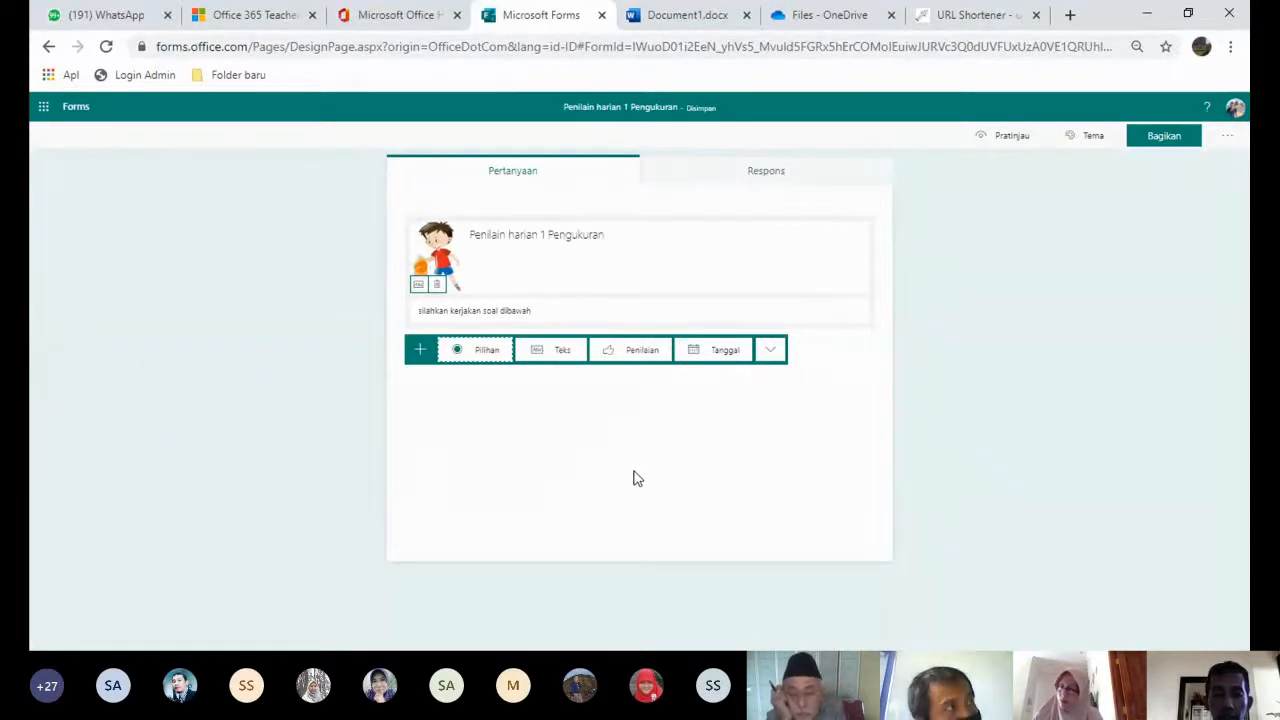
pyautogui.click(559, 352)
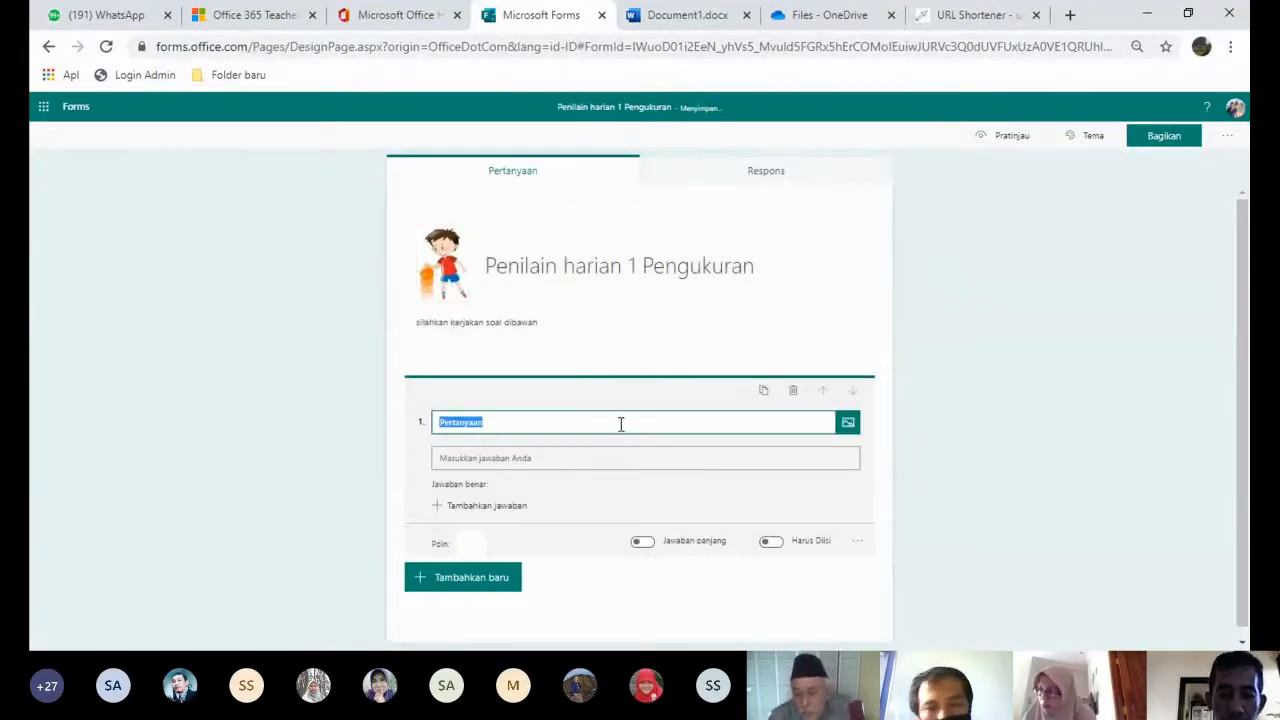
# - Title question 1 'Nama siswa' and make it required
pyautogui.write('Nama s')
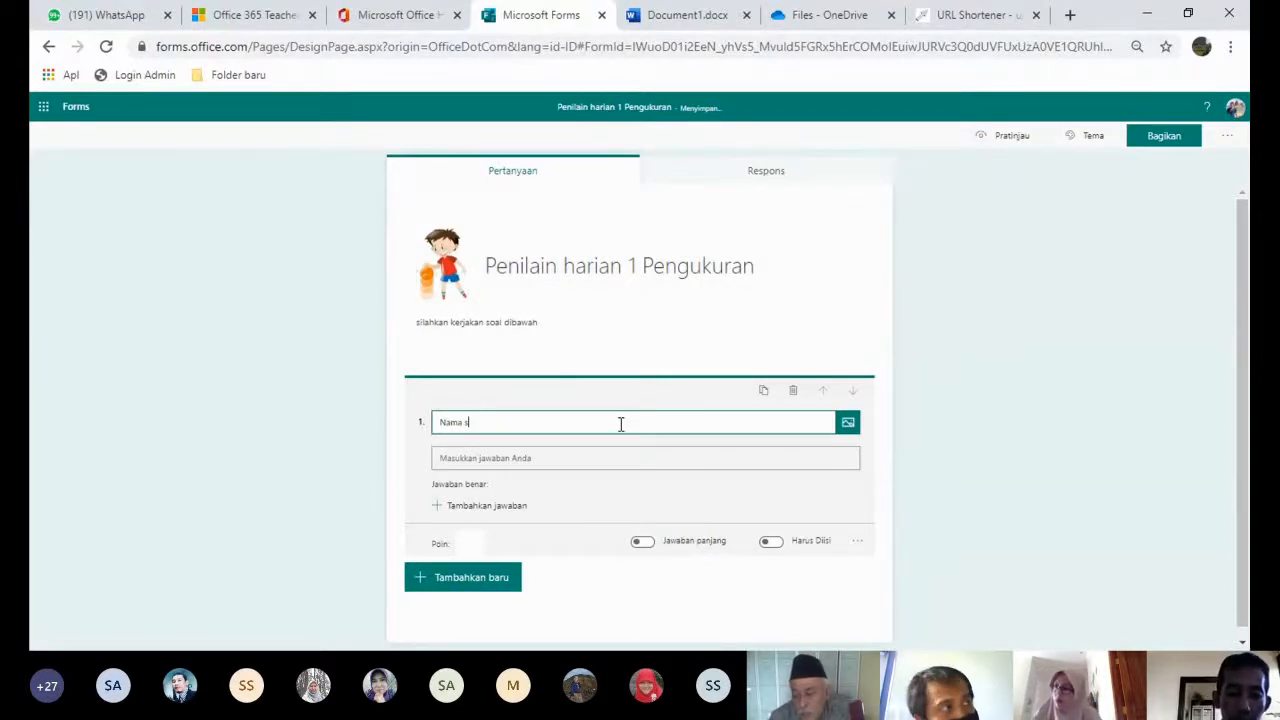
pyautogui.write('iswa')
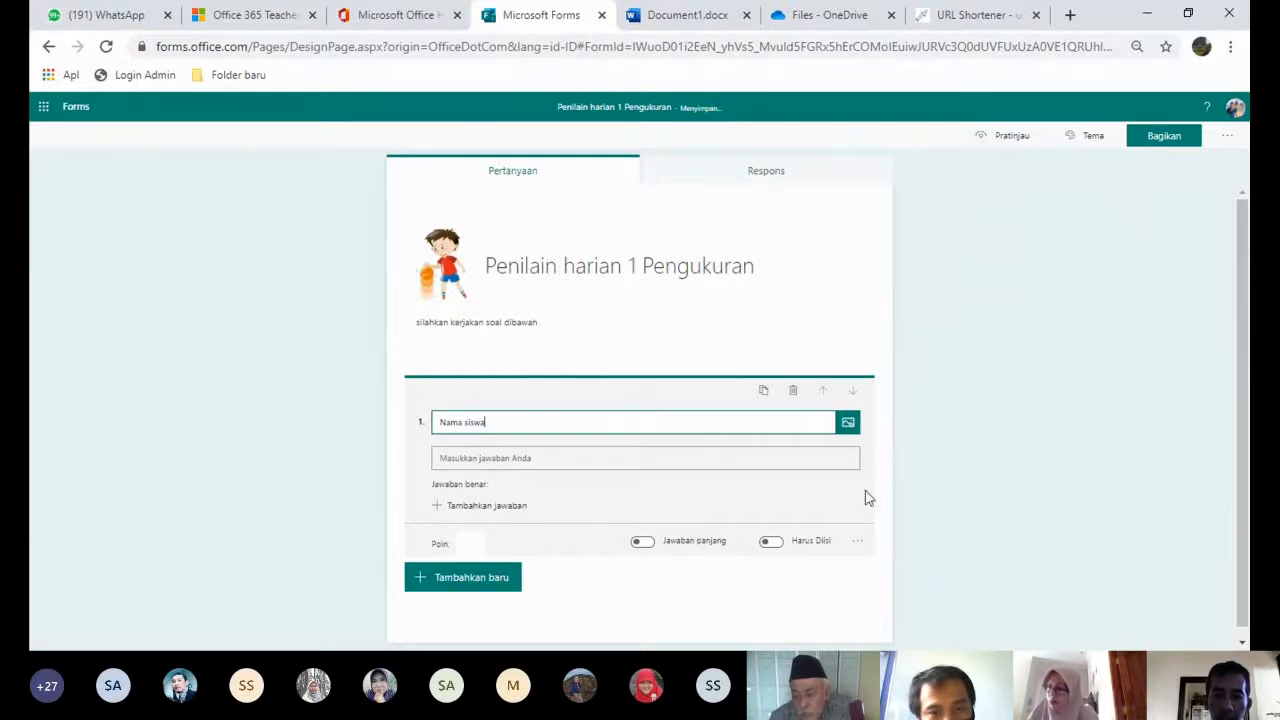
pyautogui.click(777, 548)
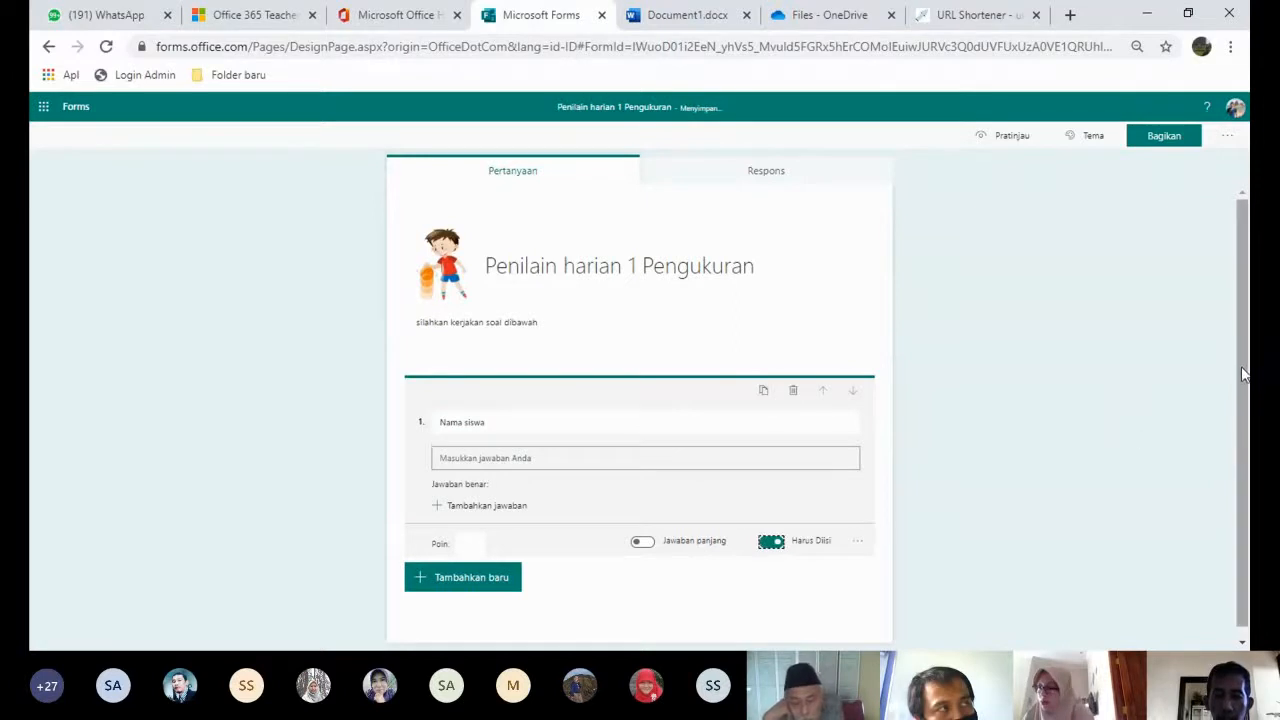
pyautogui.click(1245, 433)
pyautogui.click(611, 414)
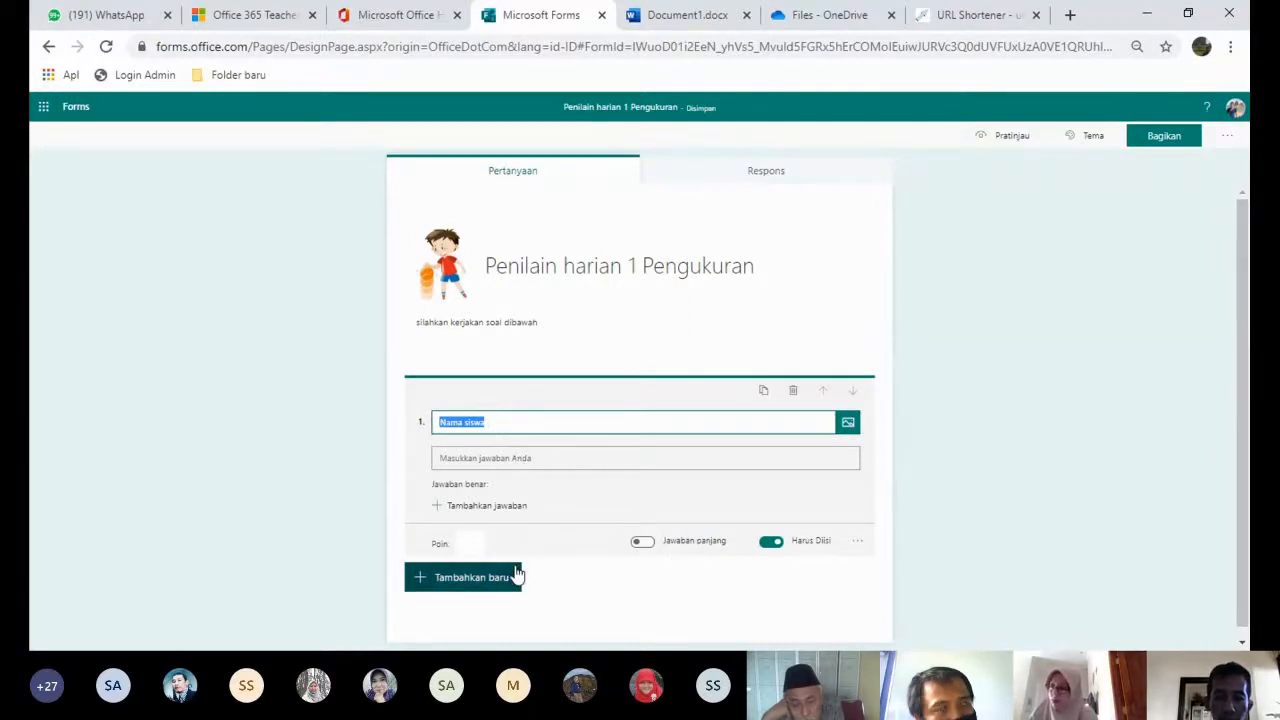
# - Add a second text question titled 'Kelas'
pyautogui.click(457, 576)
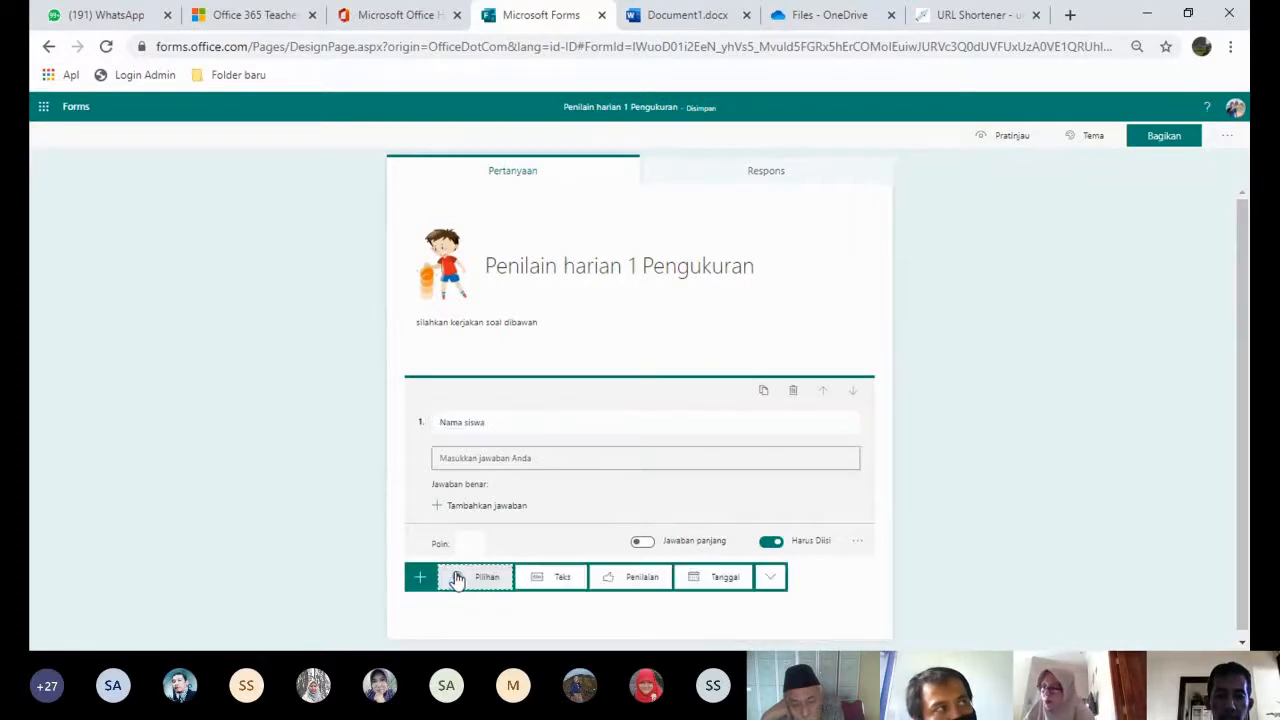
pyautogui.click(559, 578)
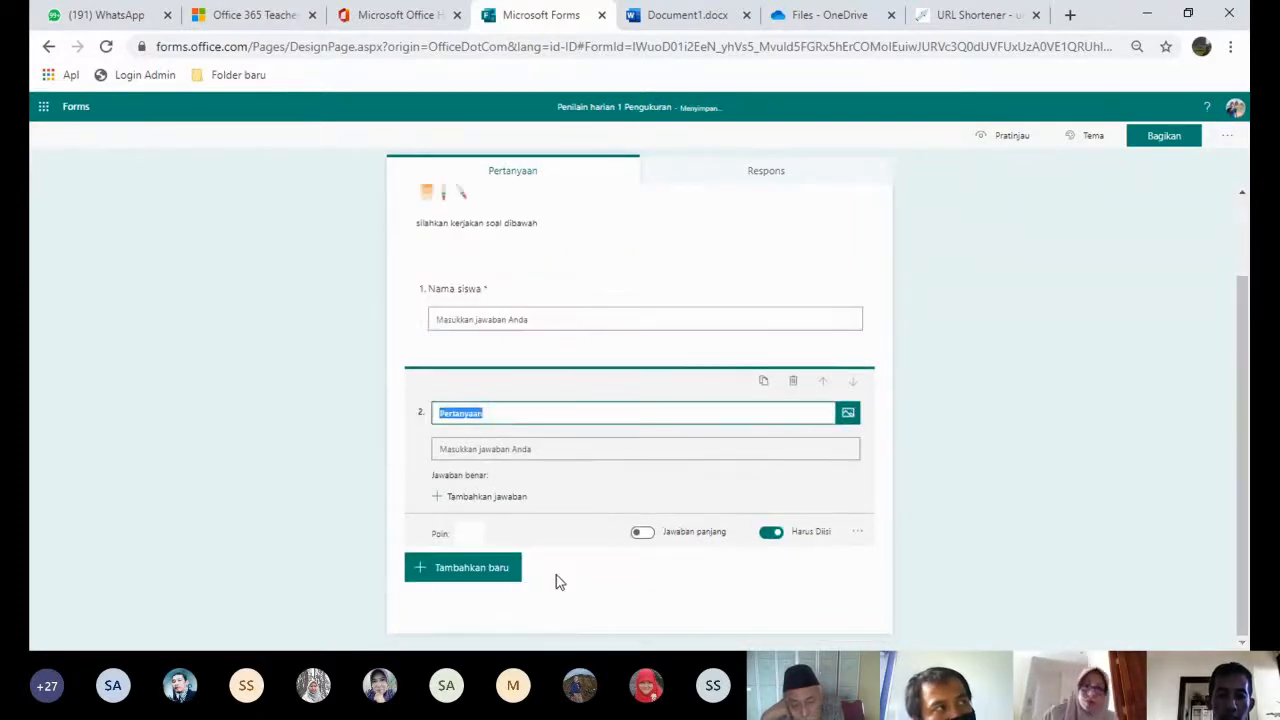
pyautogui.write('Kelas')
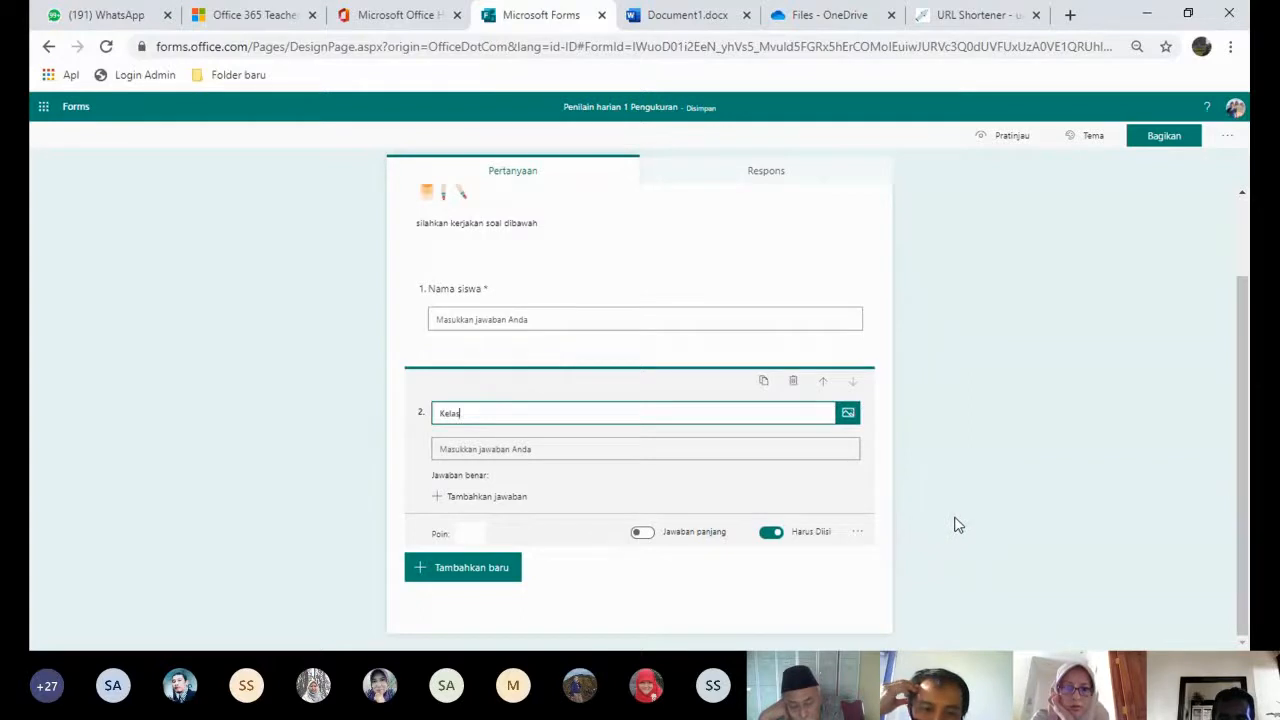
pyautogui.click(503, 576)
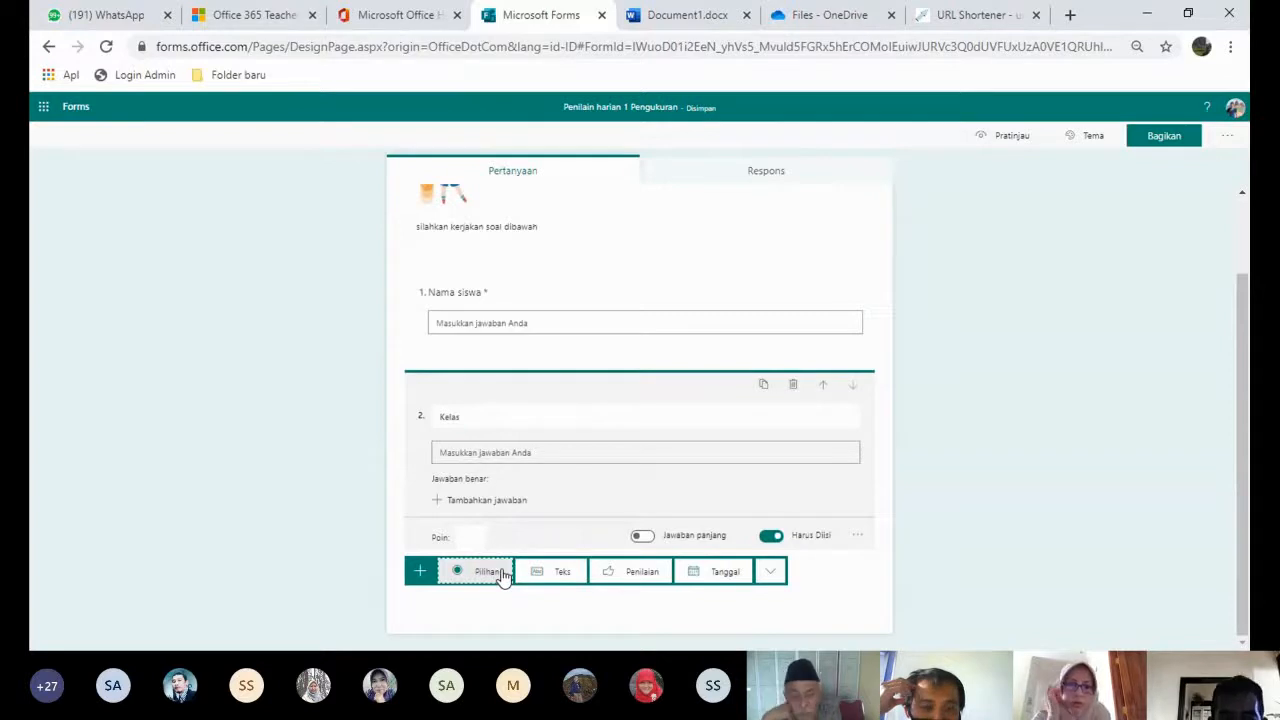
# - Add a new section to the form below question 2
pyautogui.click(772, 573)
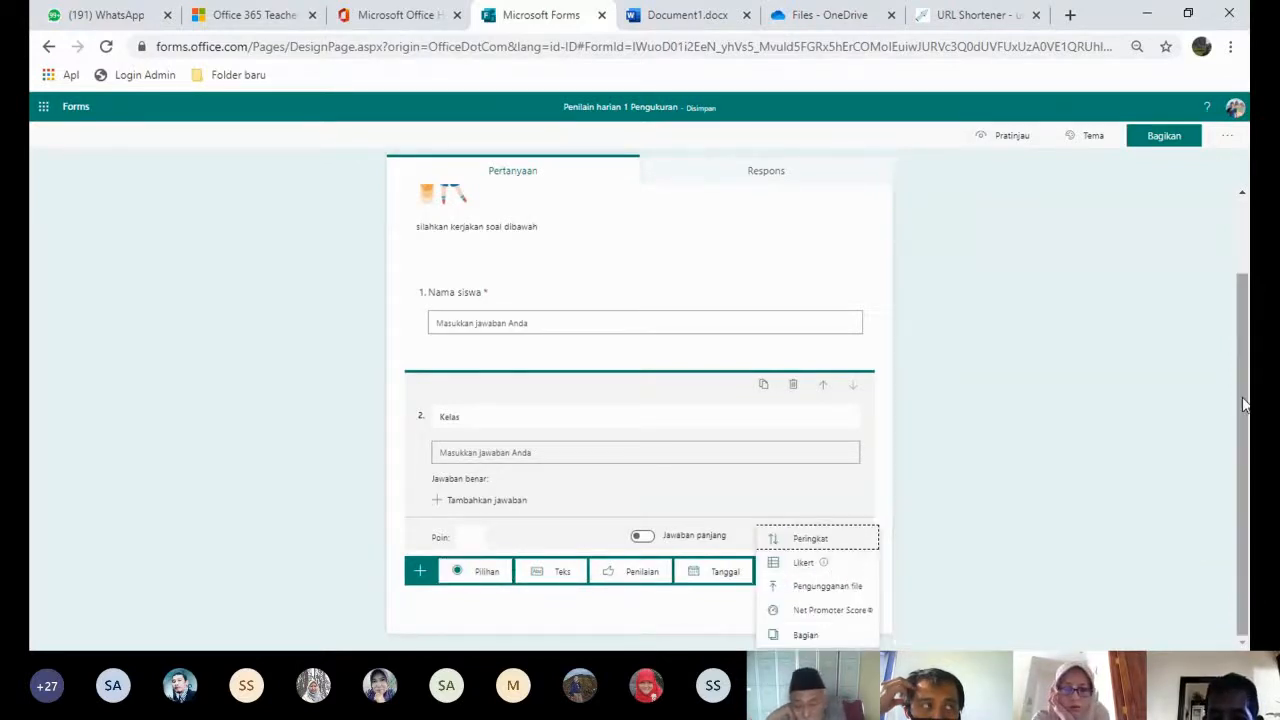
pyautogui.click(1240, 490)
pyautogui.click(493, 570)
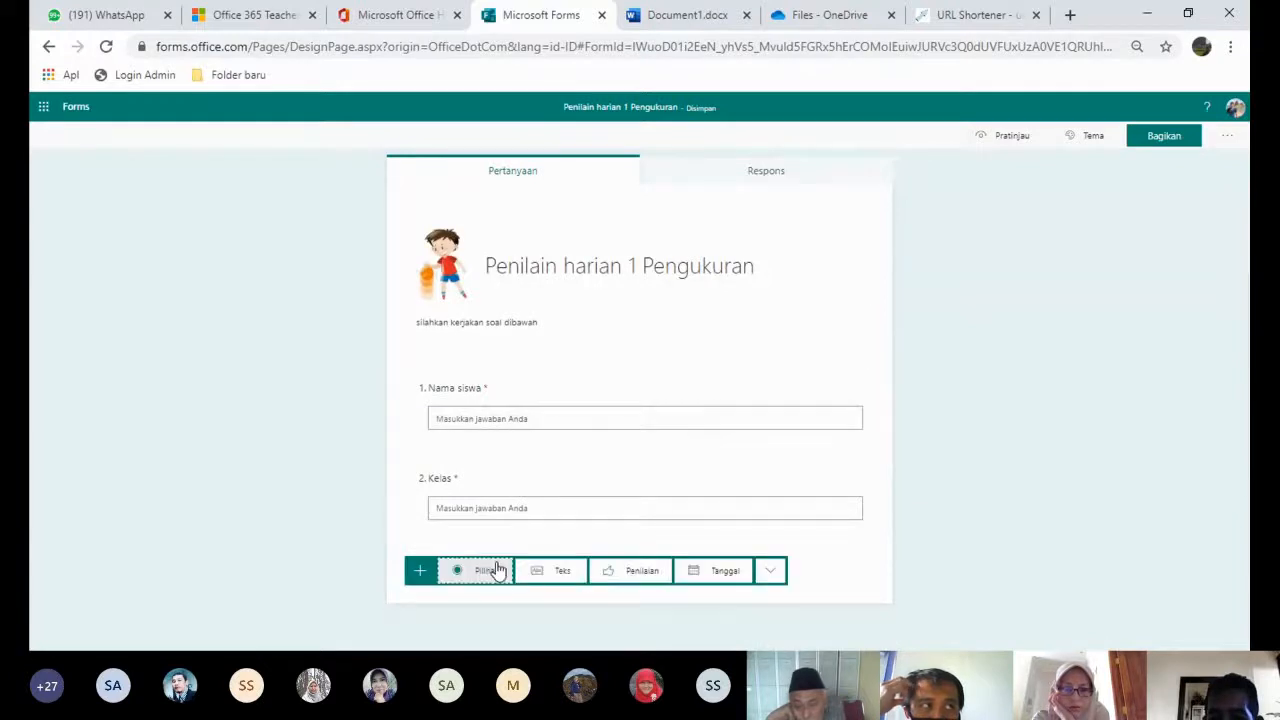
pyautogui.click(770, 570)
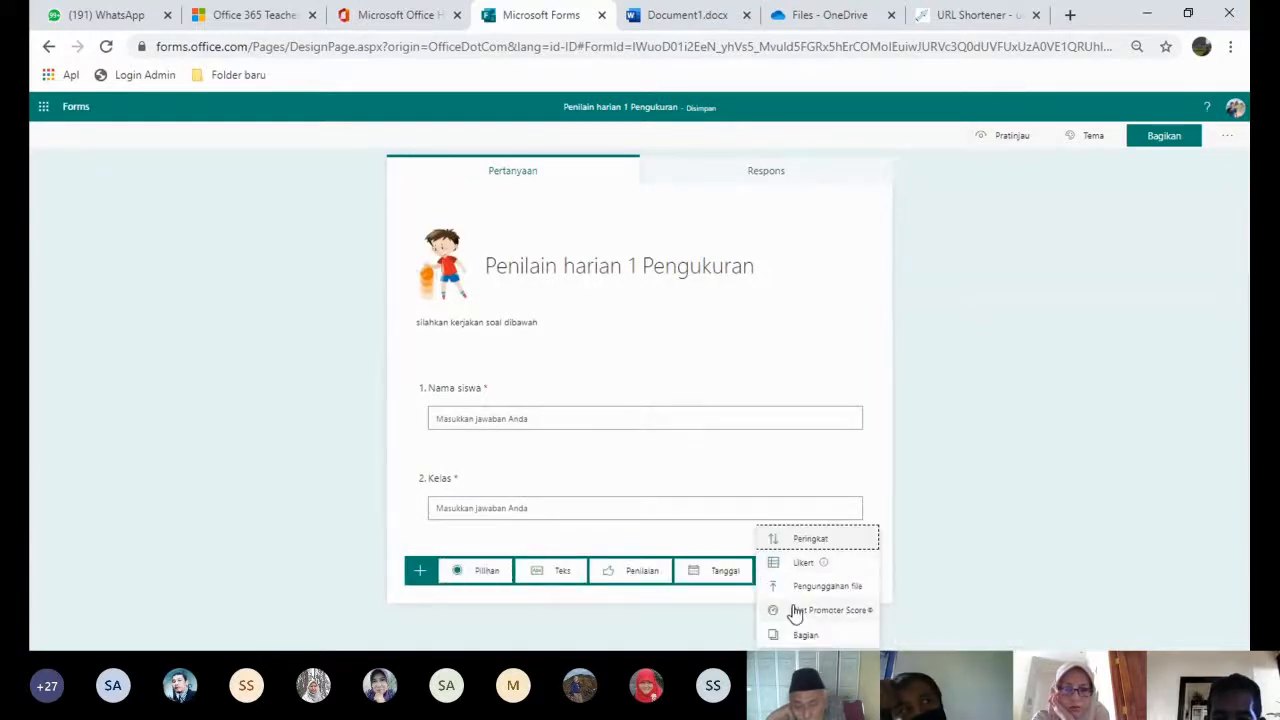
pyautogui.click(803, 634)
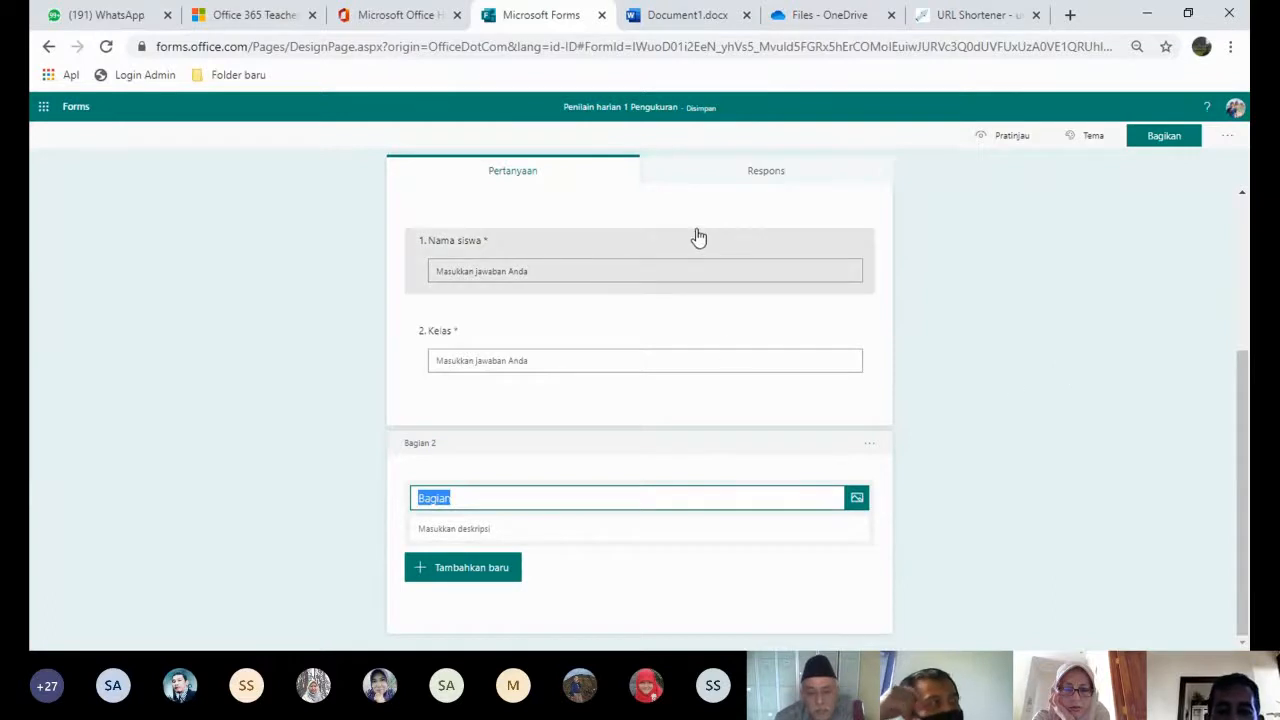
pyautogui.scroll(1, 790, 215)
pyautogui.scroll(-1, 811, 200)
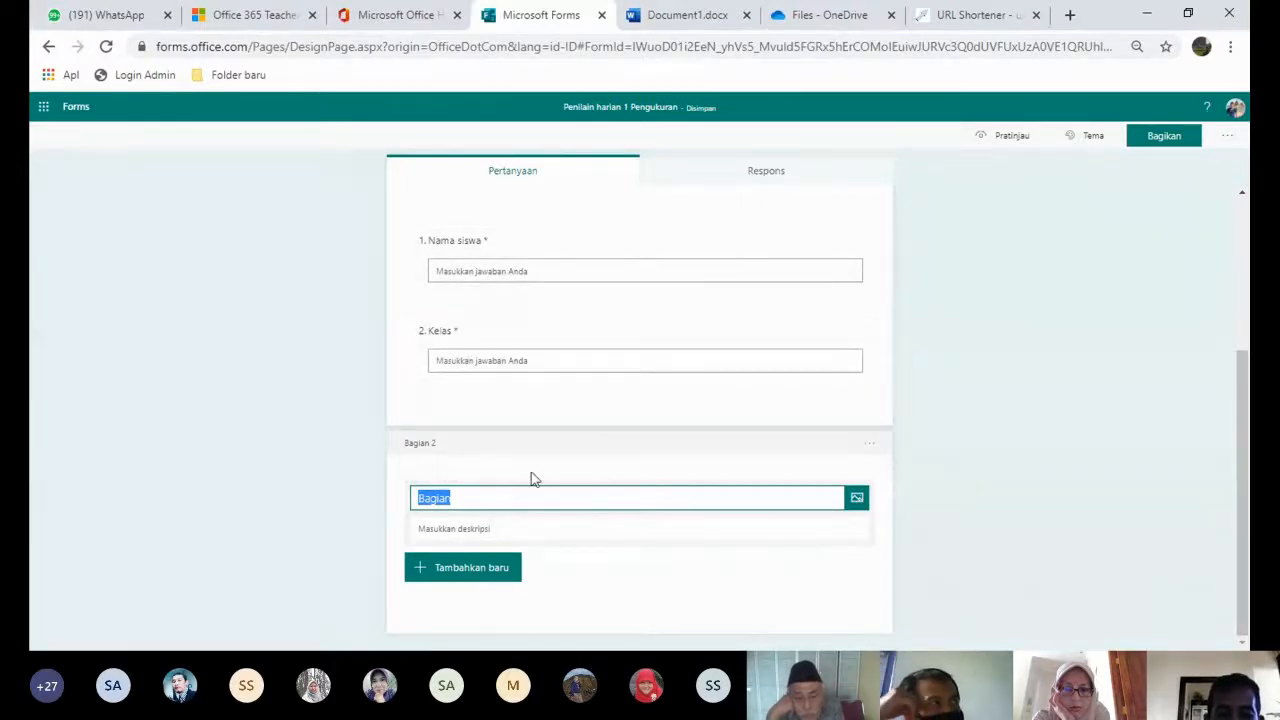
# - Title the section 'Bagian soal' with description 'Pilihlah jawaban yg paling benar'
pyautogui.write('Bag')
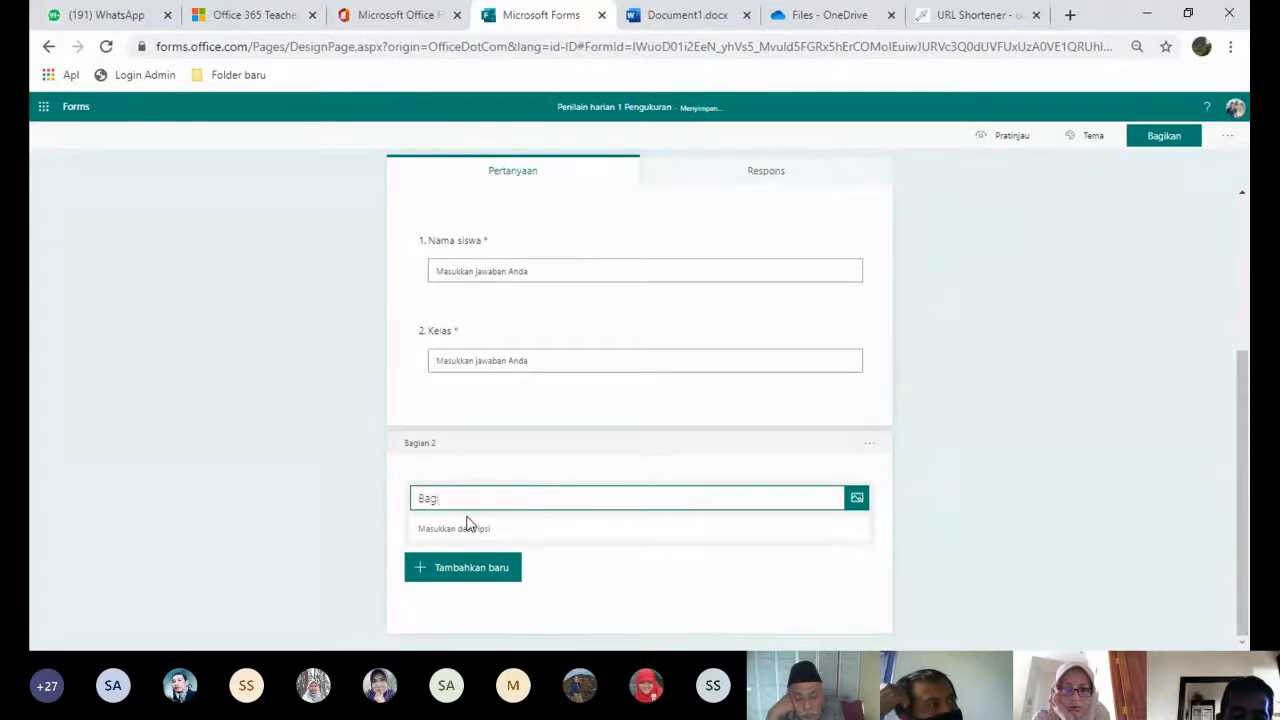
pyautogui.write('ian soal')
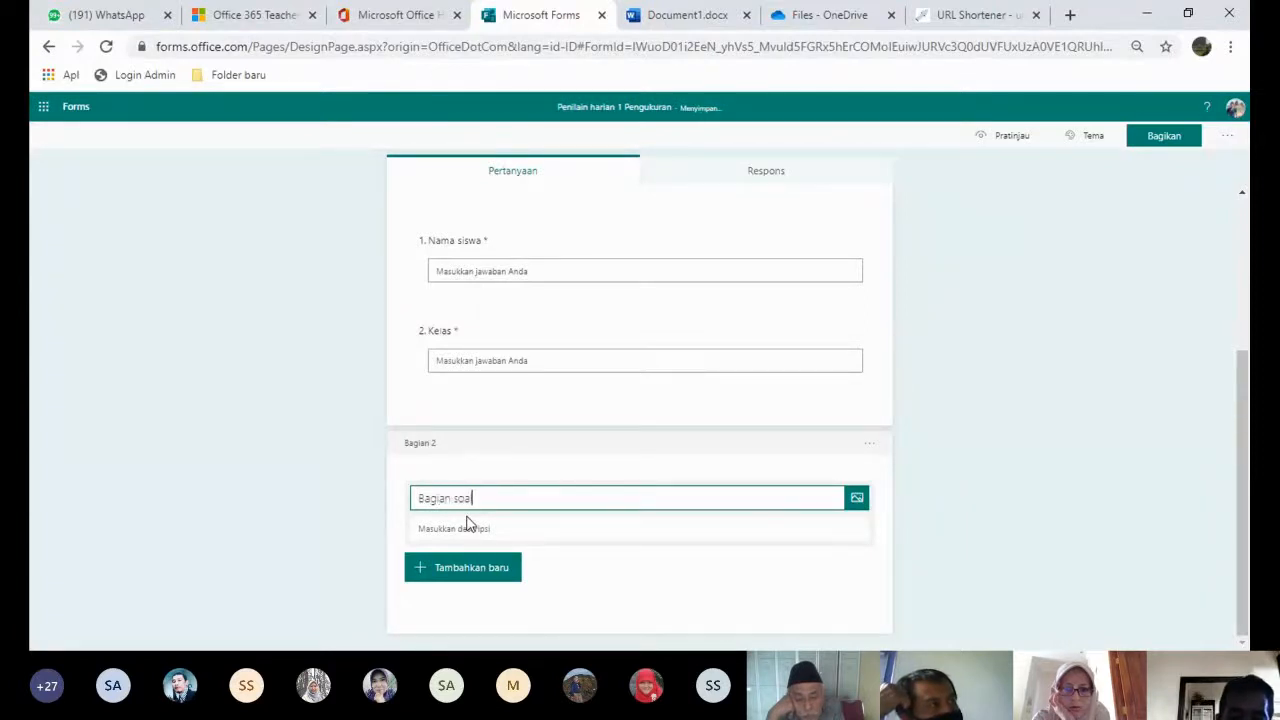
pyautogui.click(487, 529)
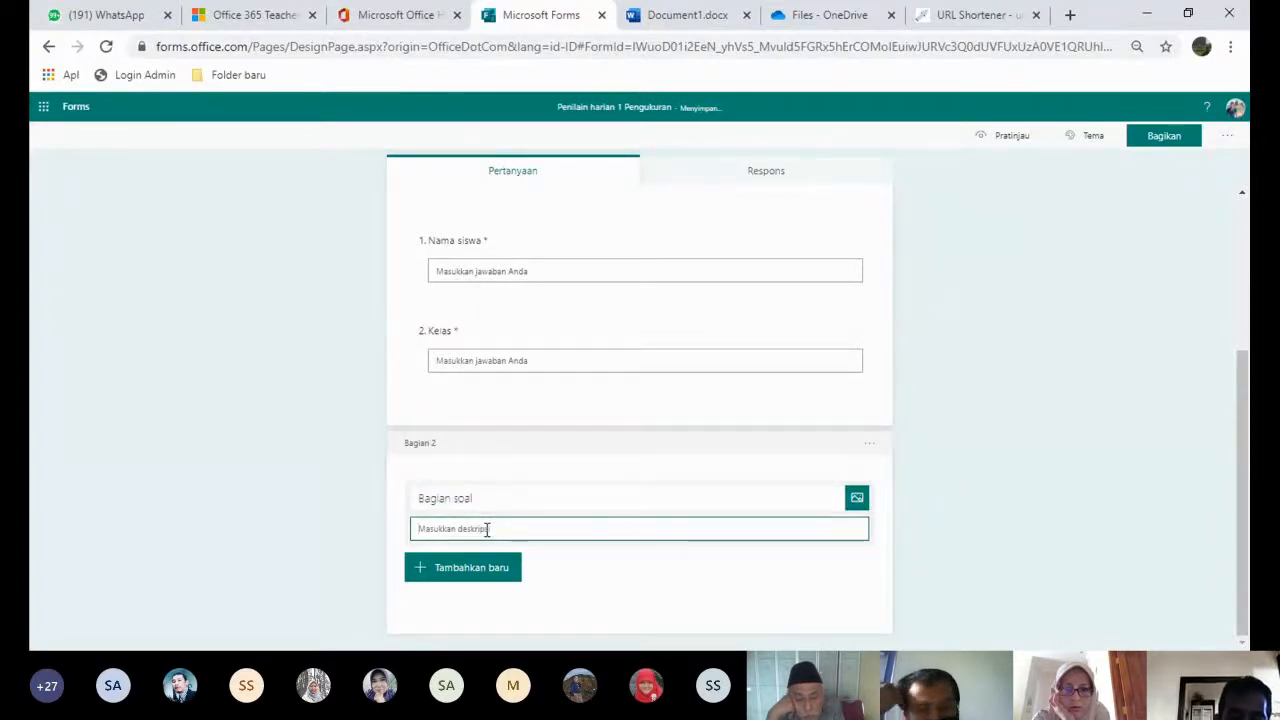
pyautogui.write('Pi')
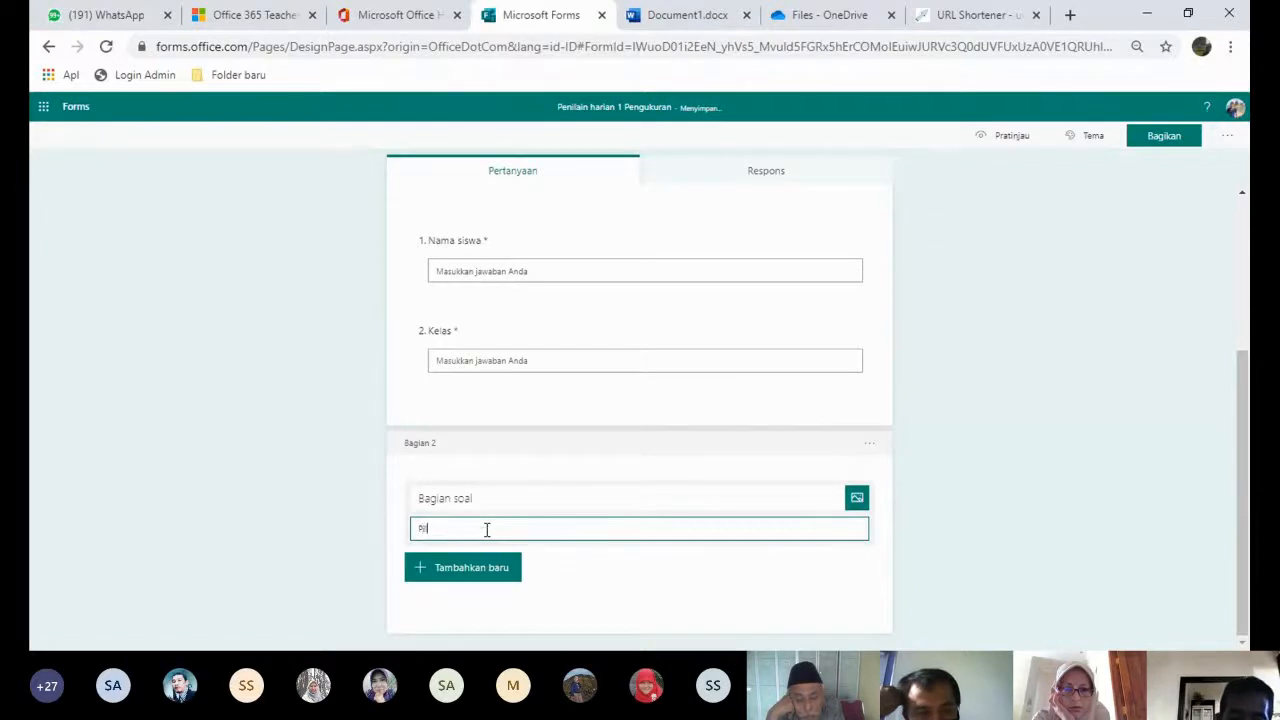
pyautogui.write('lihlah ')
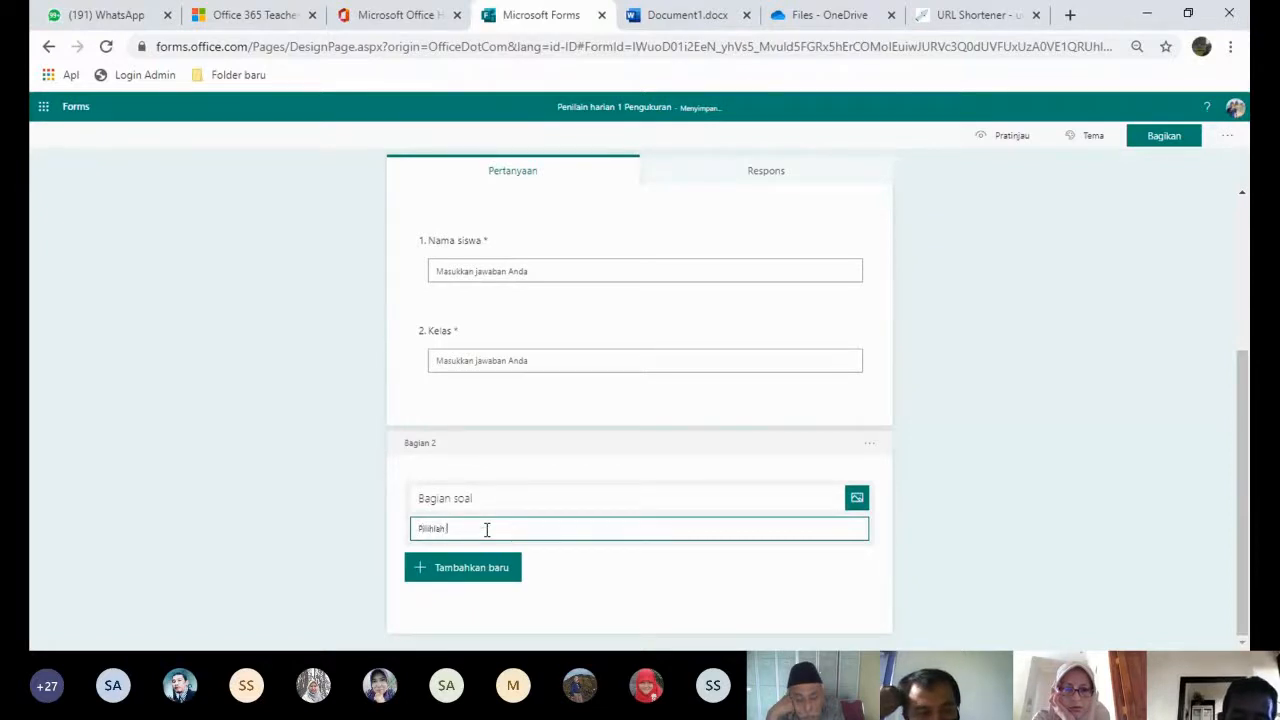
pyautogui.write('jawaban yg paling benar')
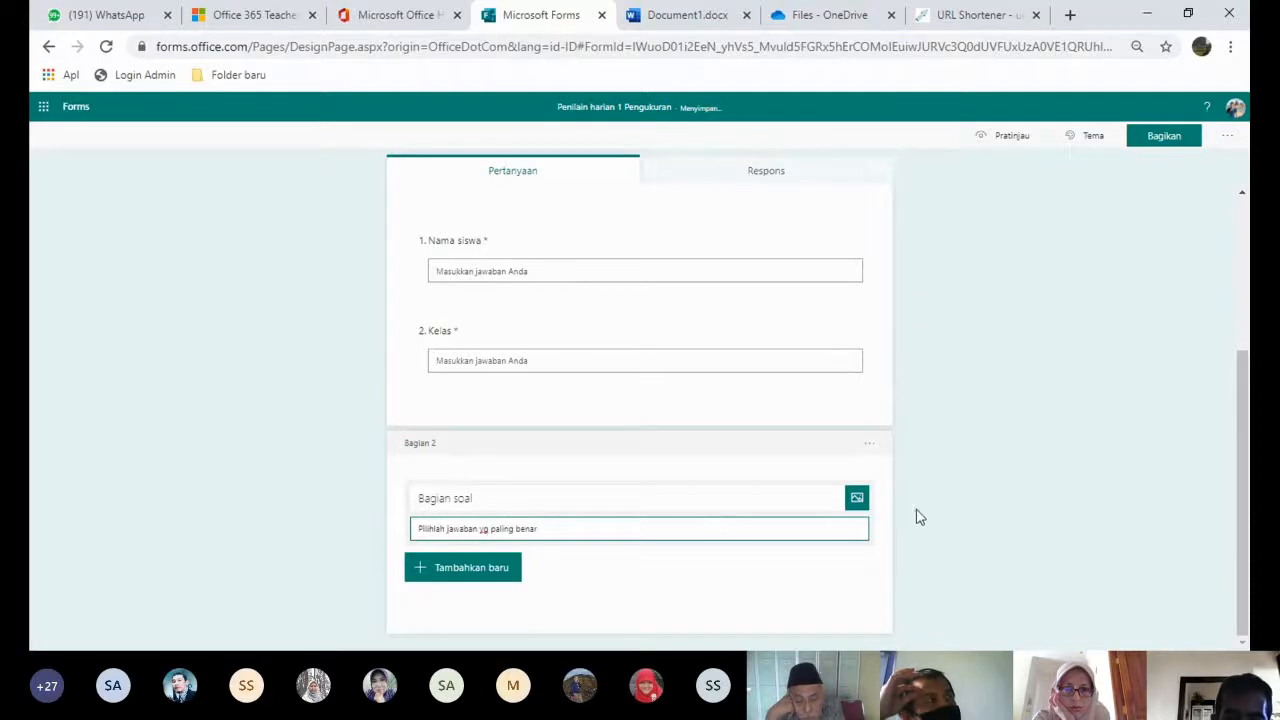
pyautogui.click(480, 577)
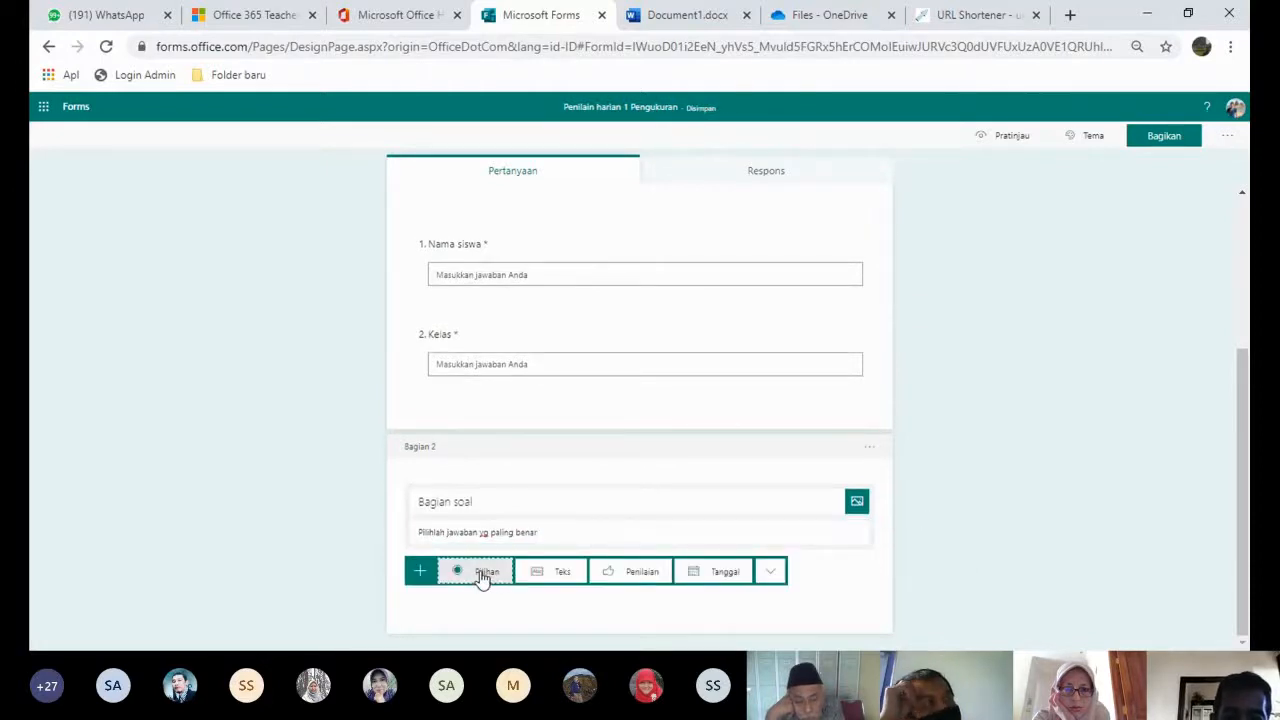
# - Add a multiple-choice question reading 'Apakah nama alat ukur waktu berikut' to the section
pyautogui.click(480, 576)
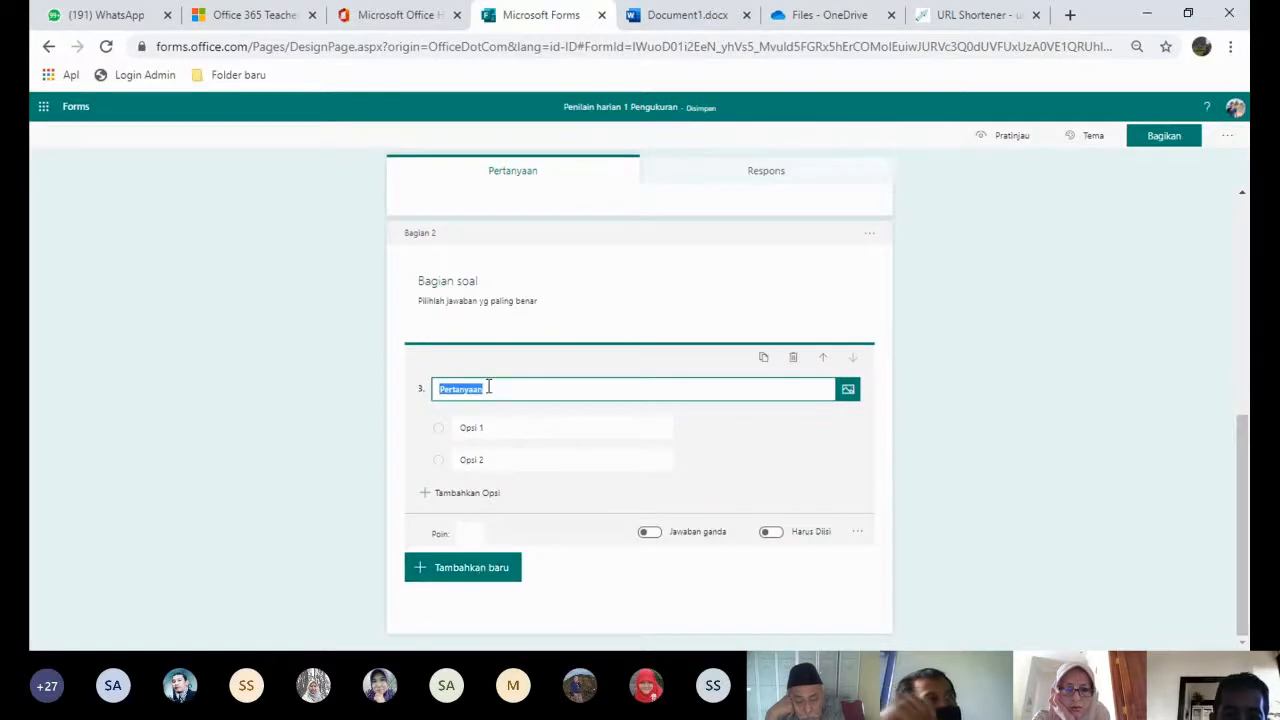
pyautogui.write('1')
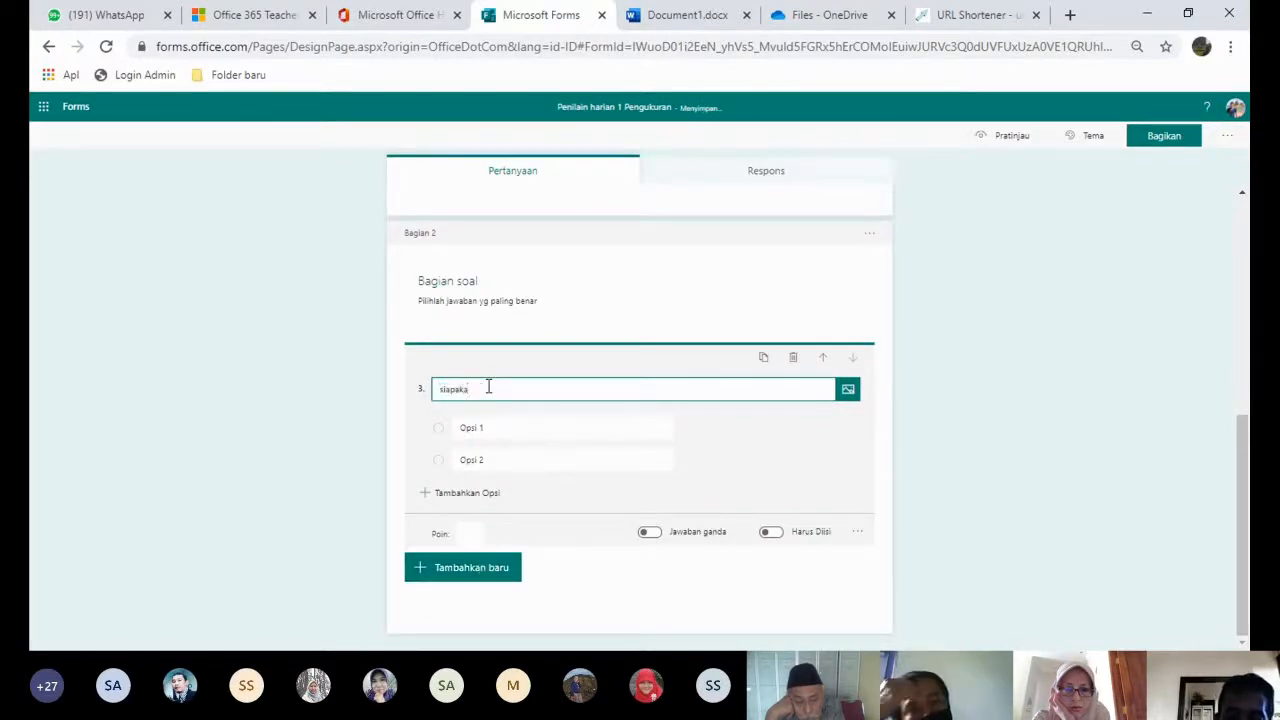
pyautogui.press('BackSpace')
pyautogui.press('BackSpace')
pyautogui.press('BackSpace')
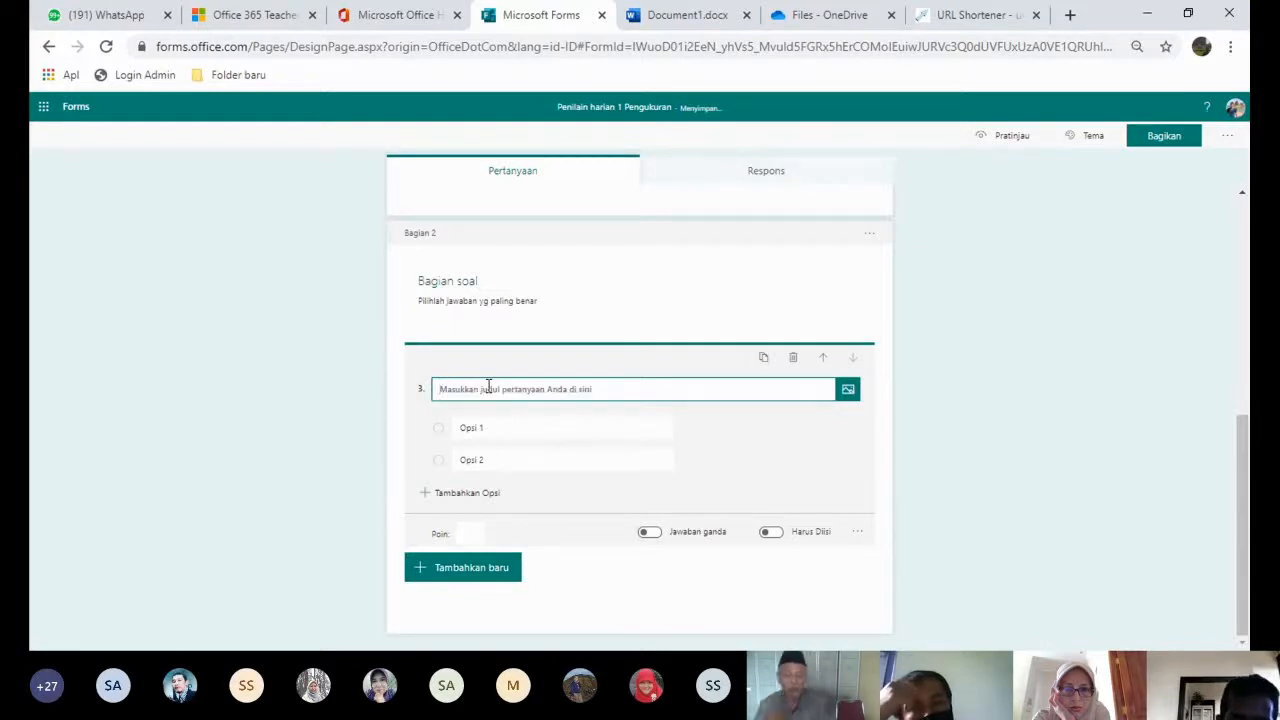
pyautogui.write('Apa')
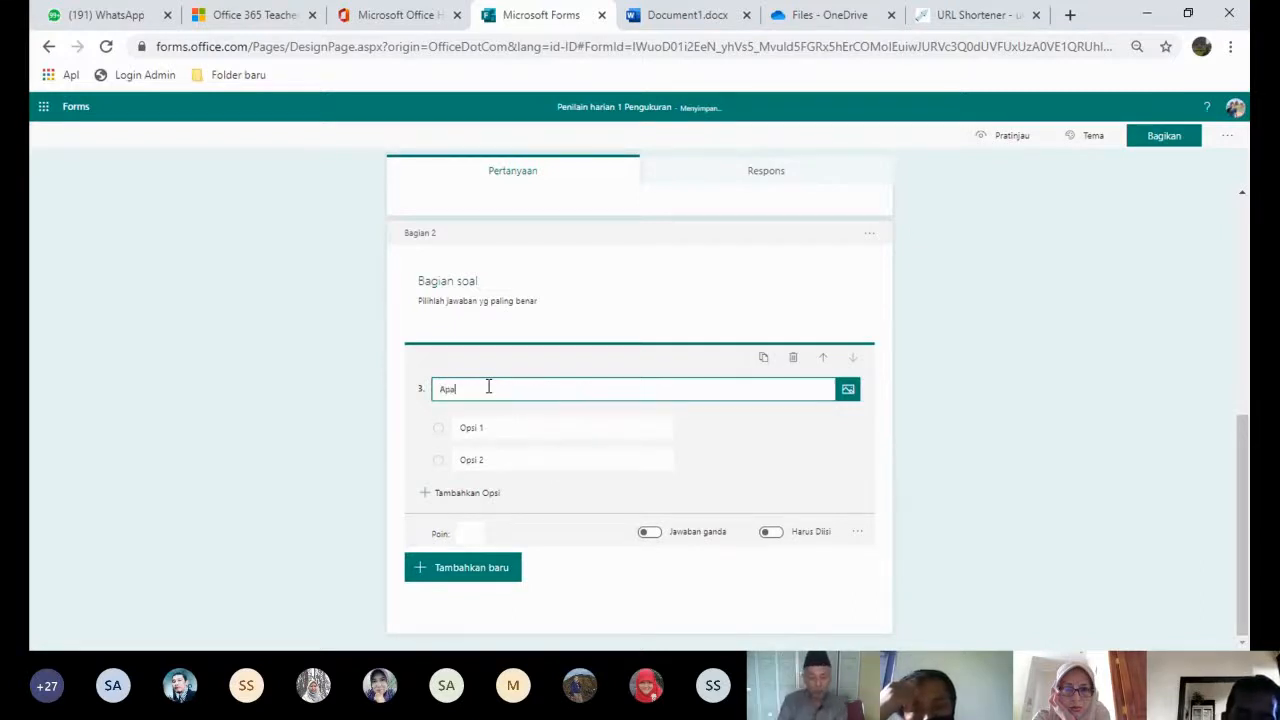
pyautogui.write('kah nama')
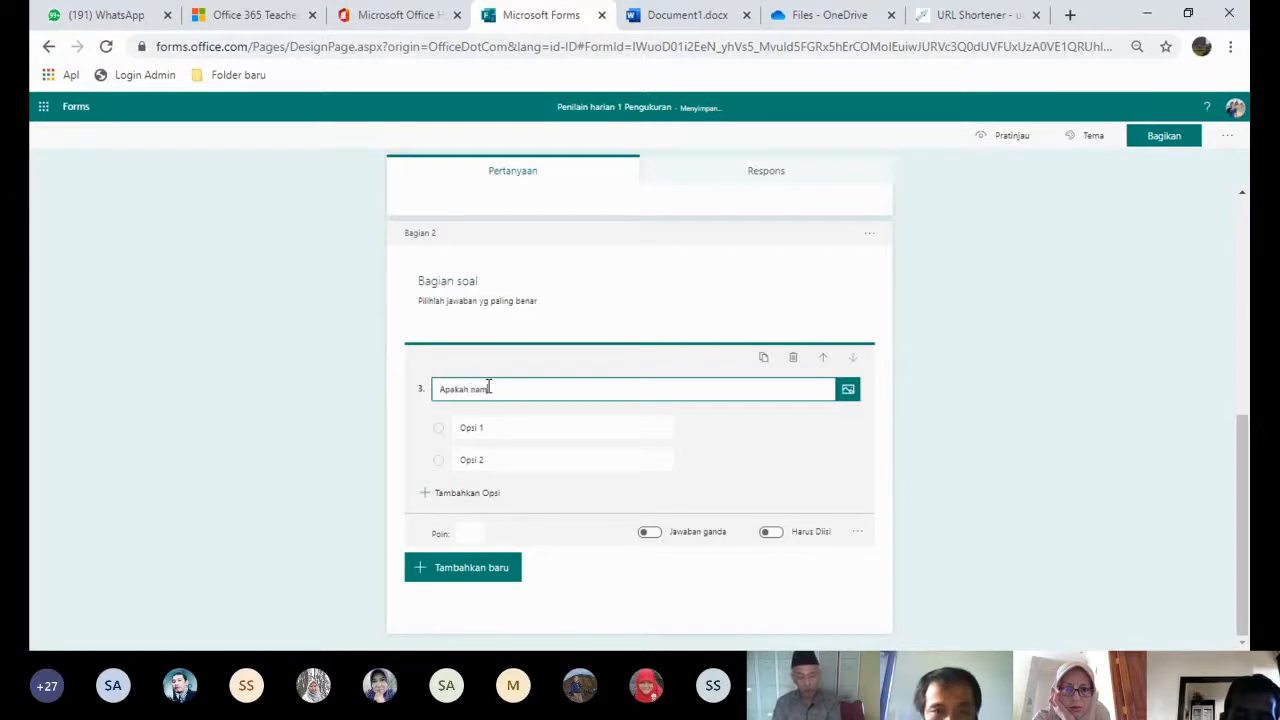
pyautogui.write(' alat ukur')
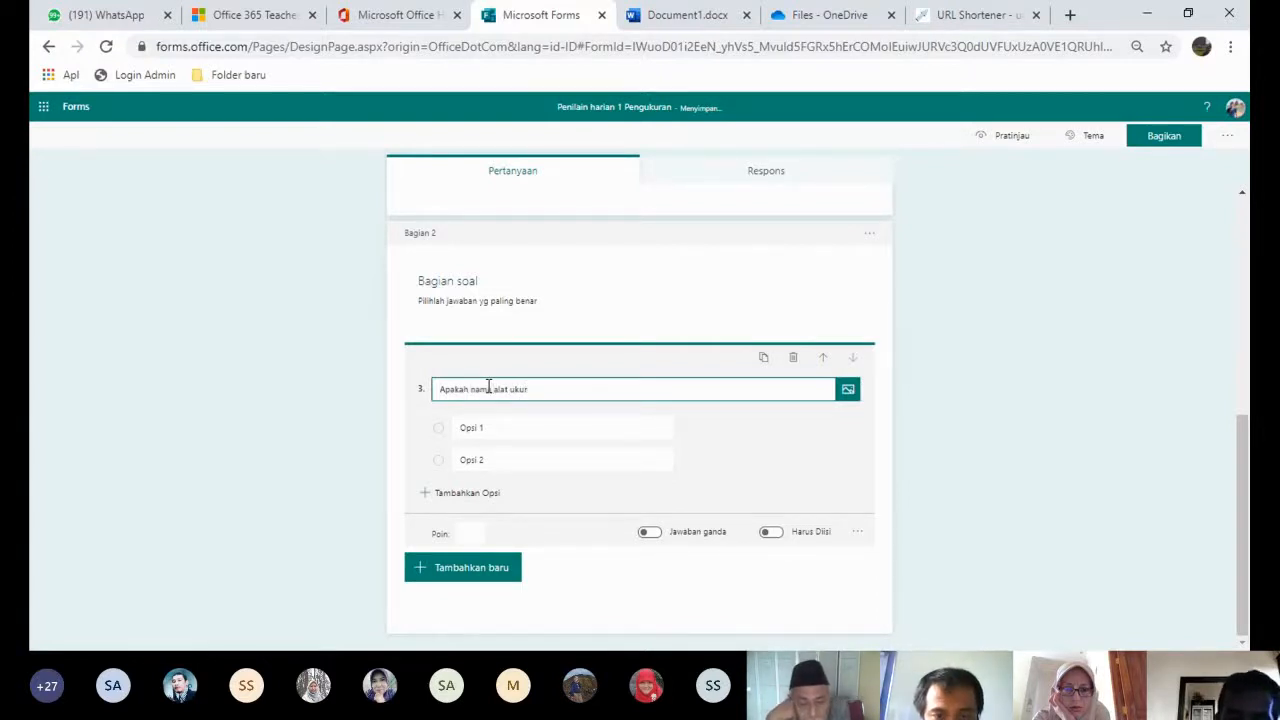
pyautogui.write(' waktu')
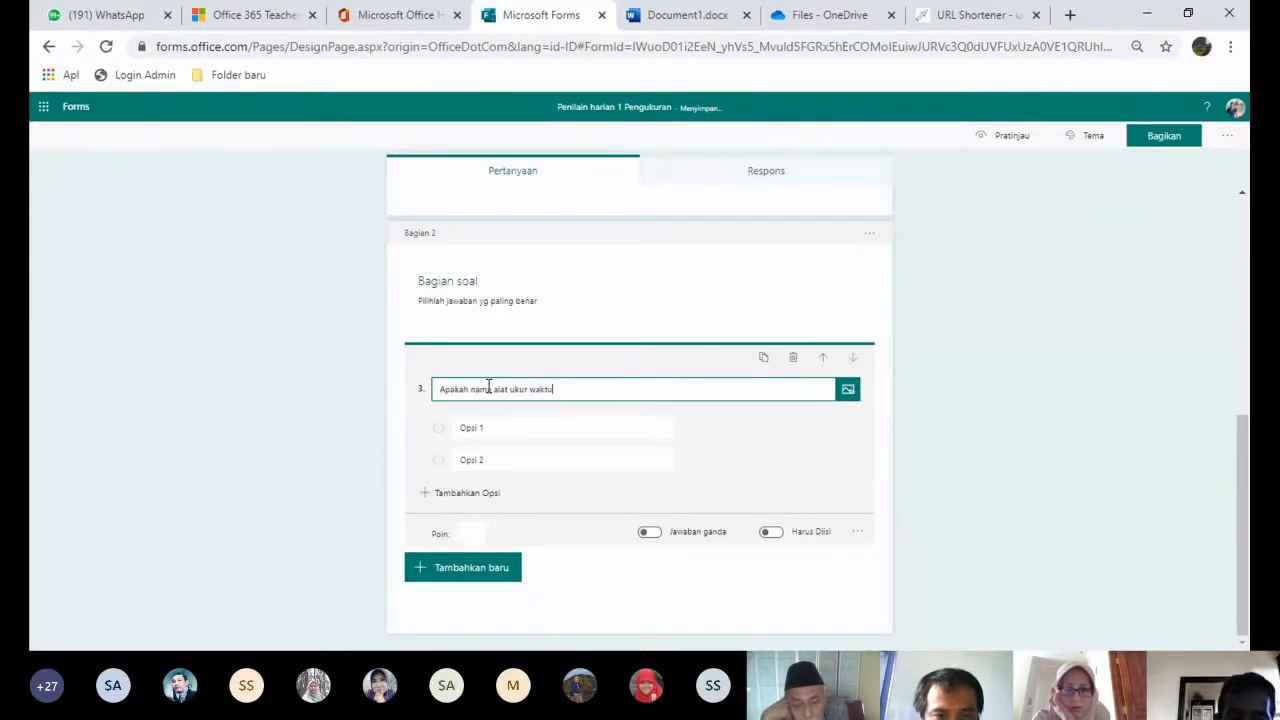
pyautogui.write('berikut')
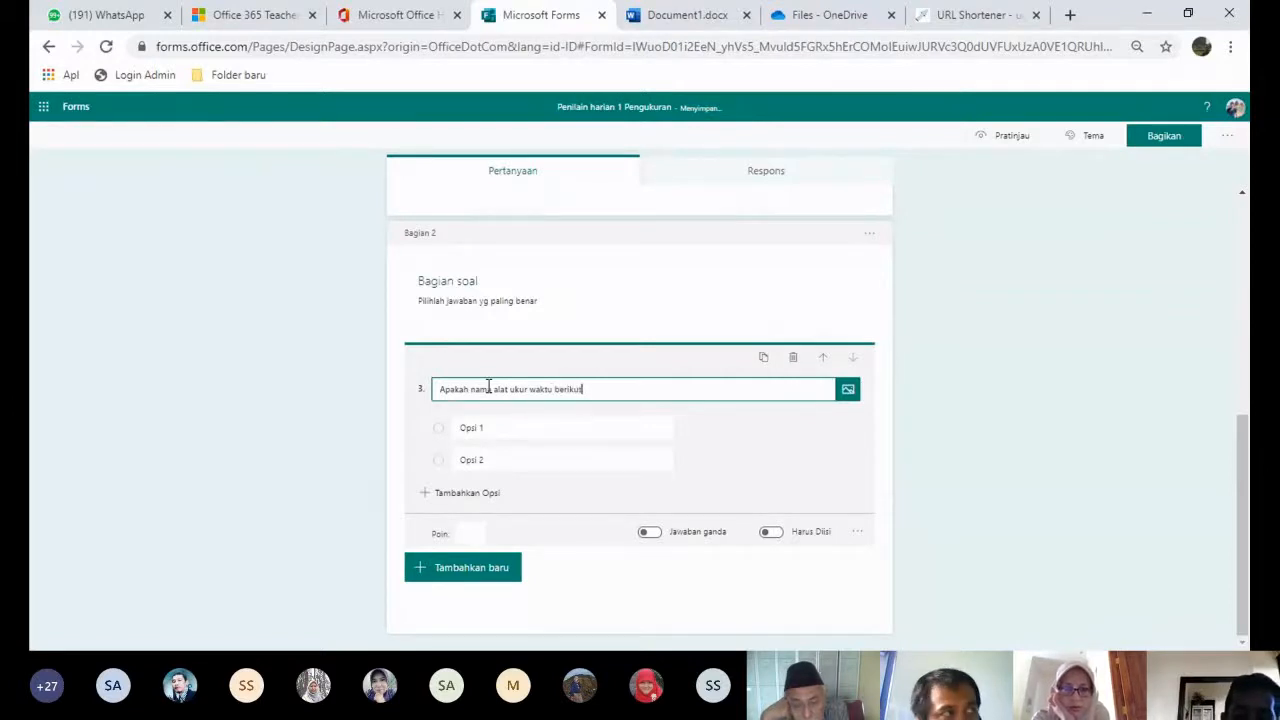
pyautogui.click(927, 421)
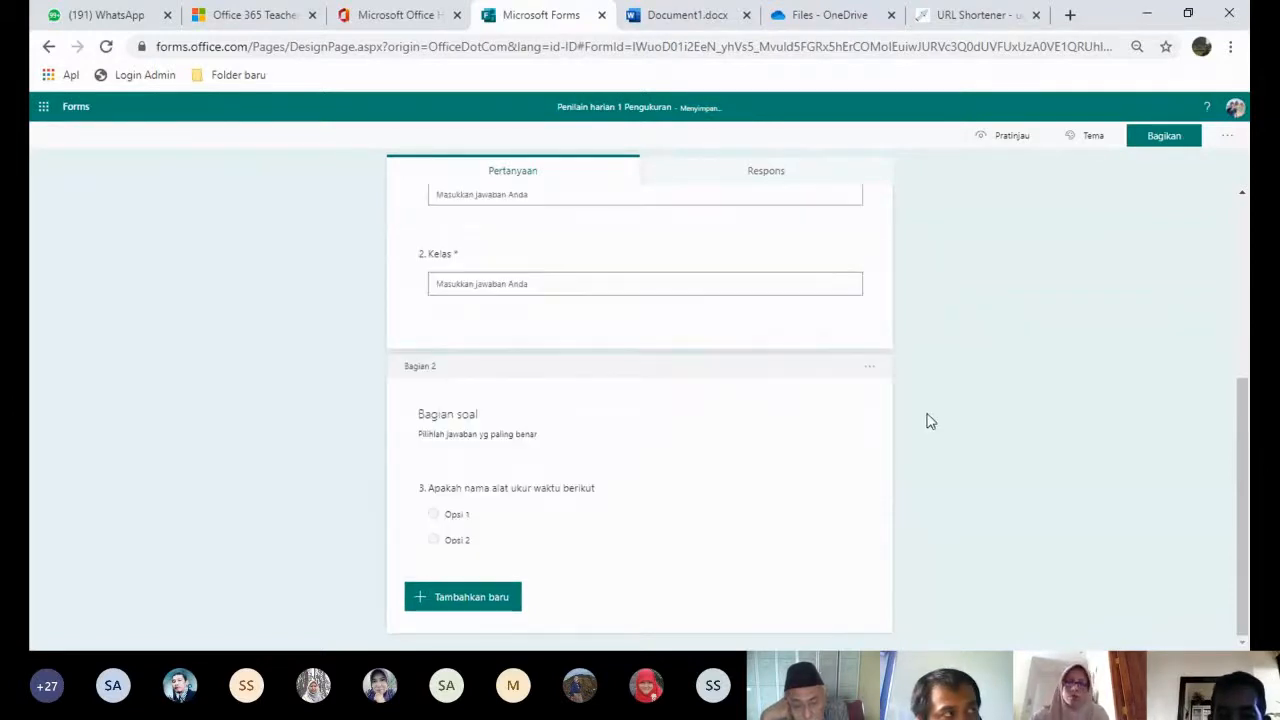
pyautogui.click(611, 430)
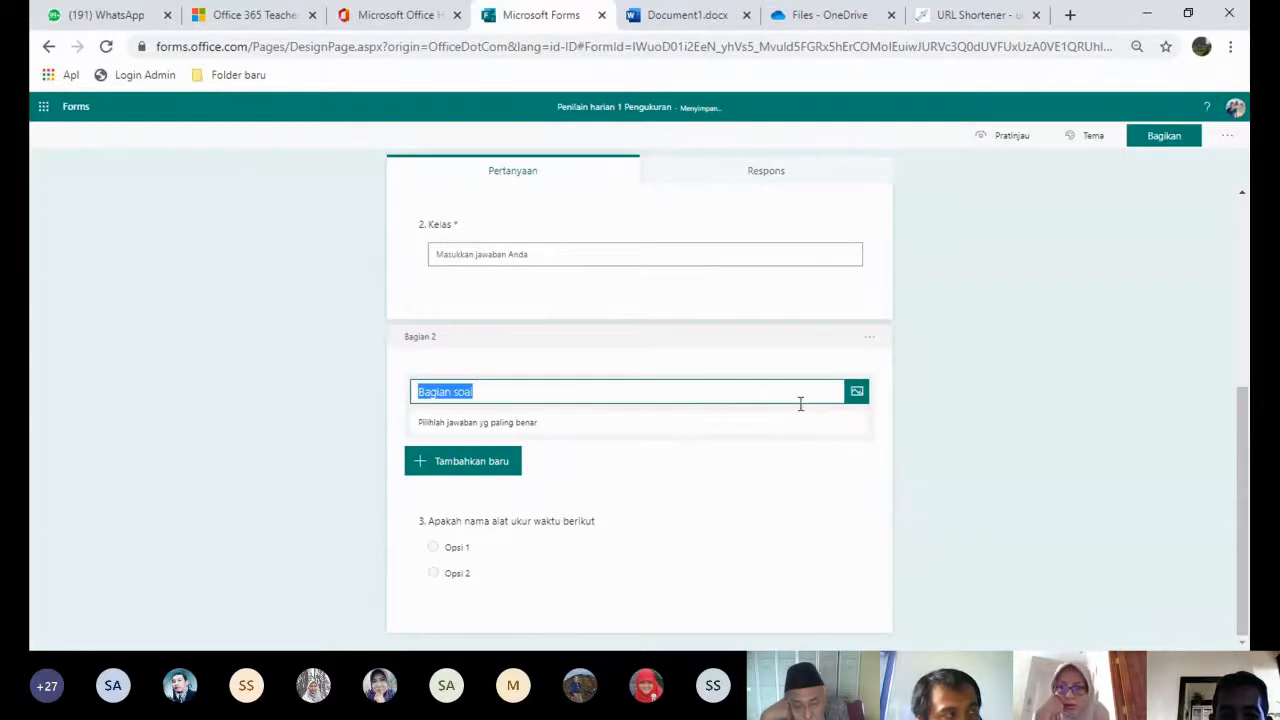
pyautogui.click(608, 555)
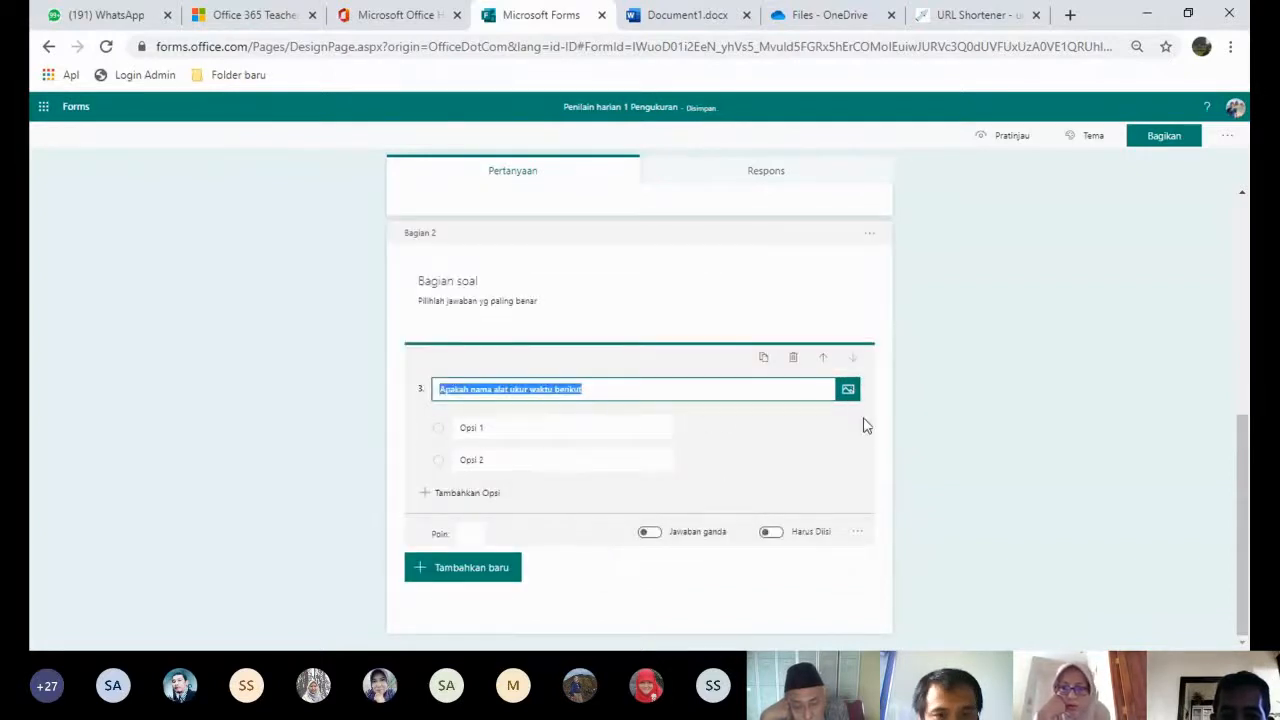
# - Search Bing images for 'stopwatch' and insert the third result into question 3
pyautogui.click(848, 389)
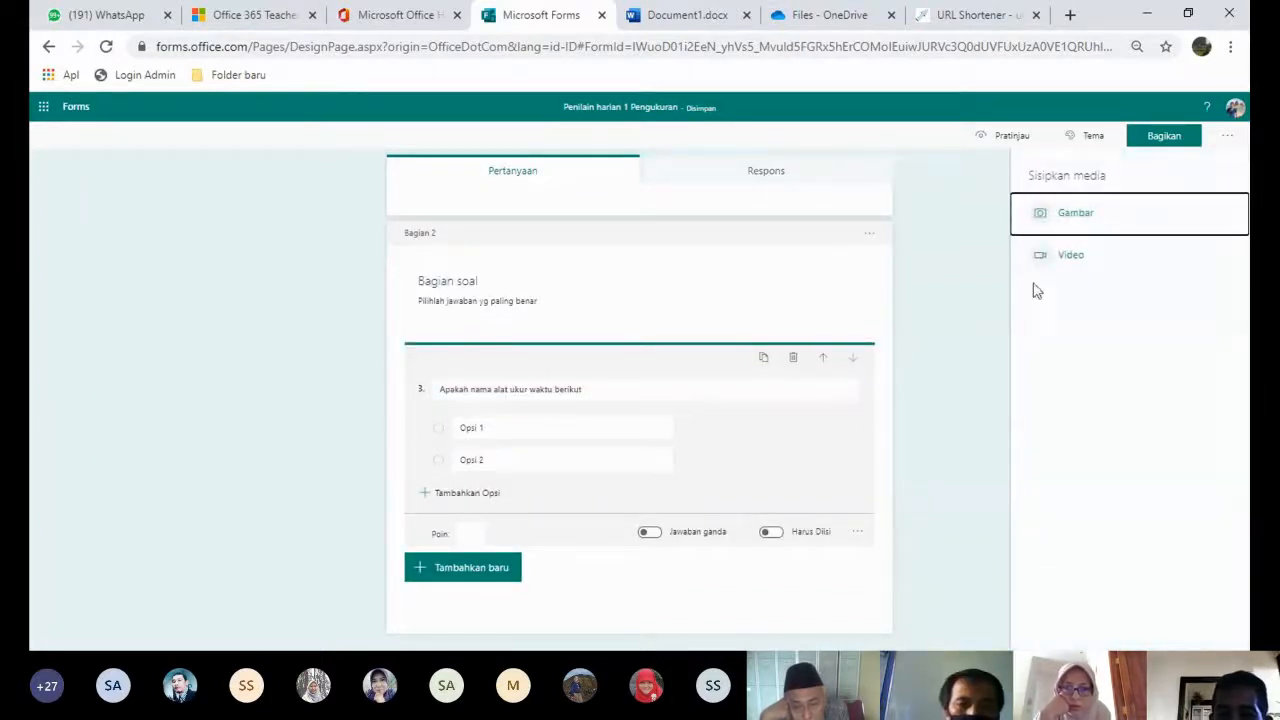
pyautogui.click(1078, 220)
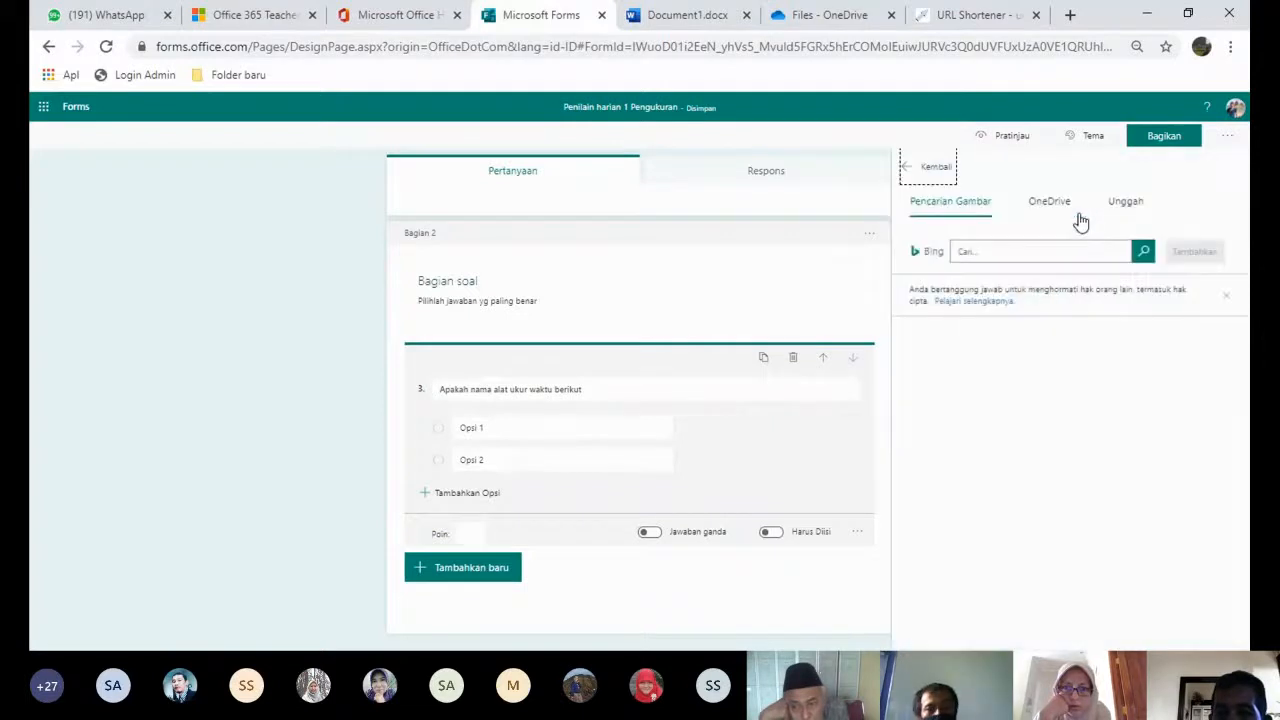
pyautogui.click(981, 250)
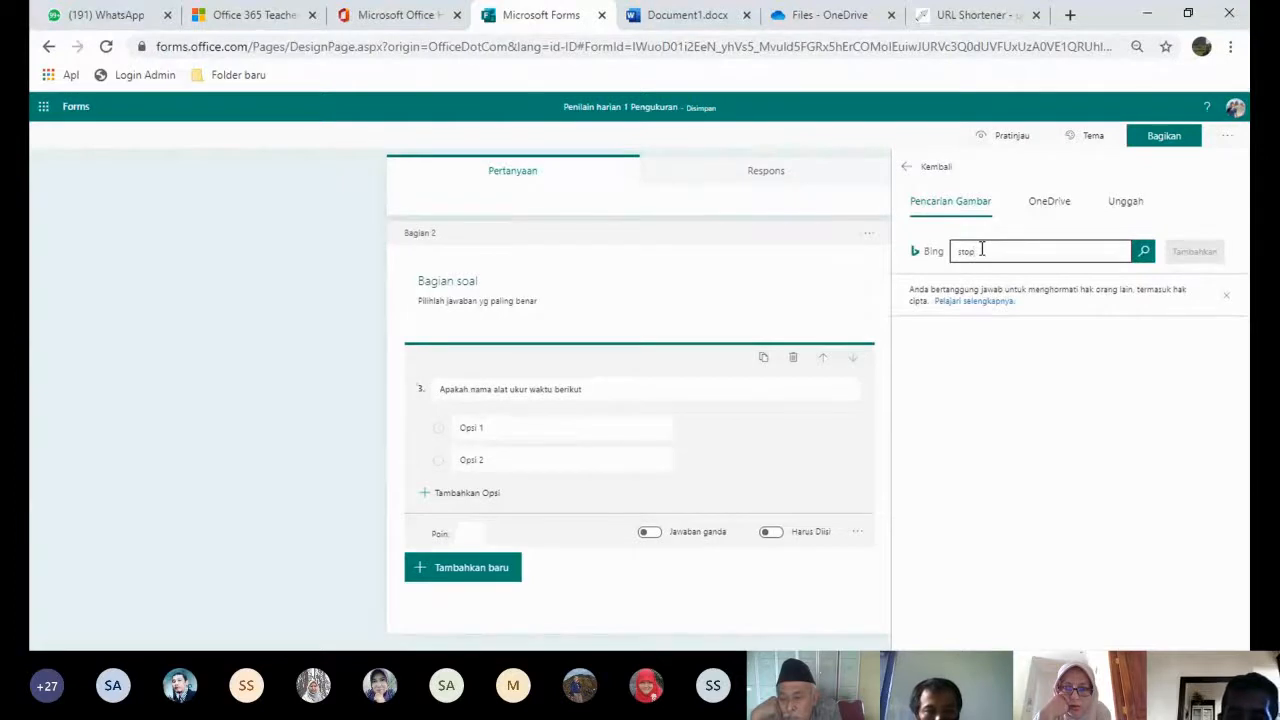
pyautogui.write('stopwatc')
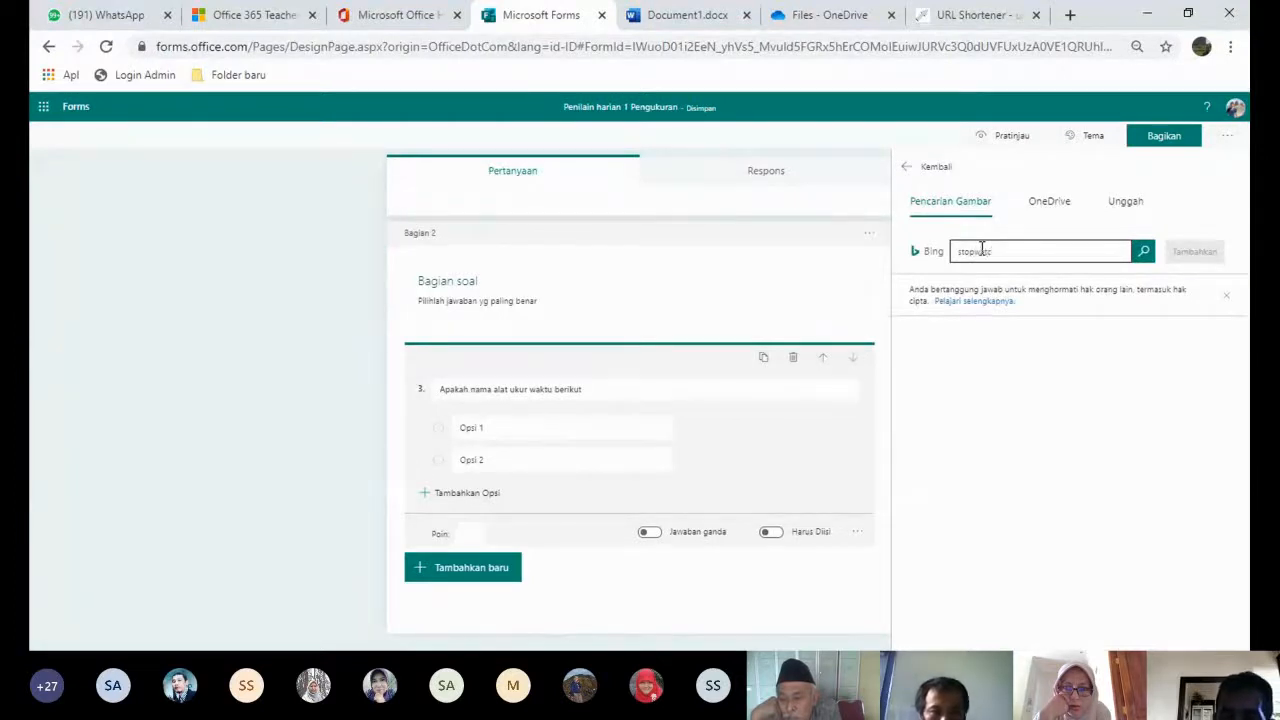
pyautogui.press('Return')
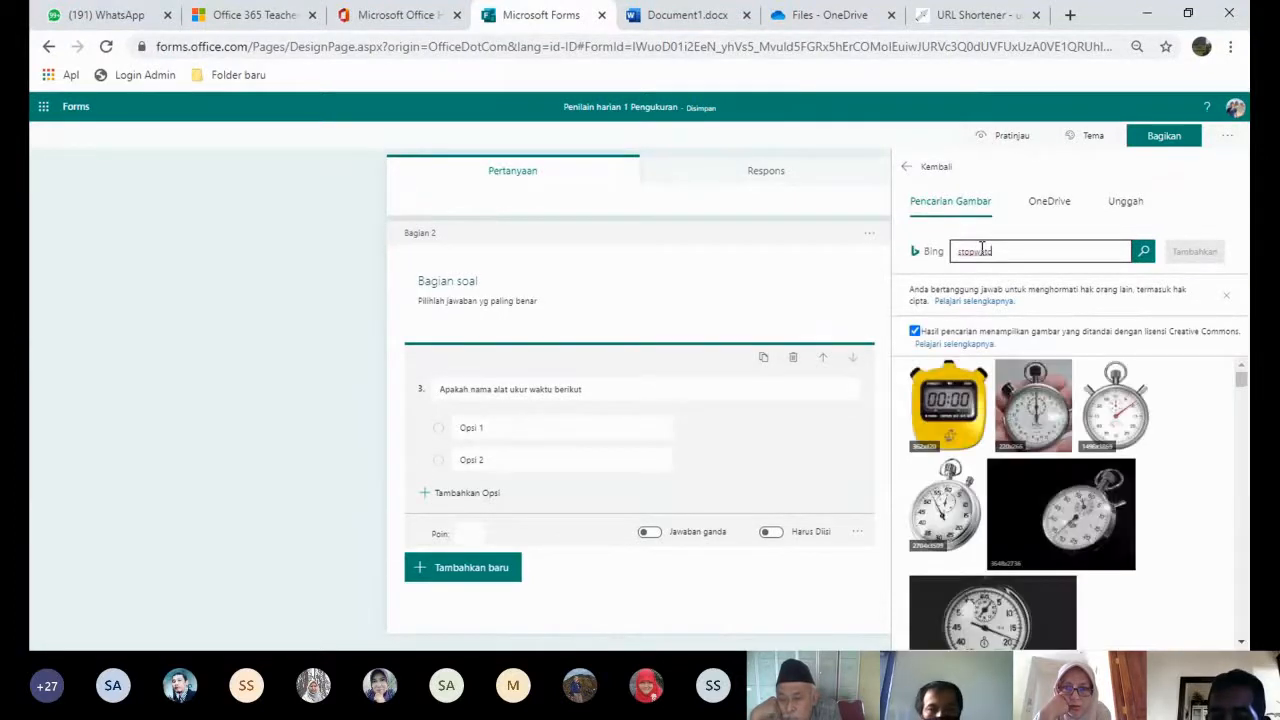
pyautogui.click(1114, 412)
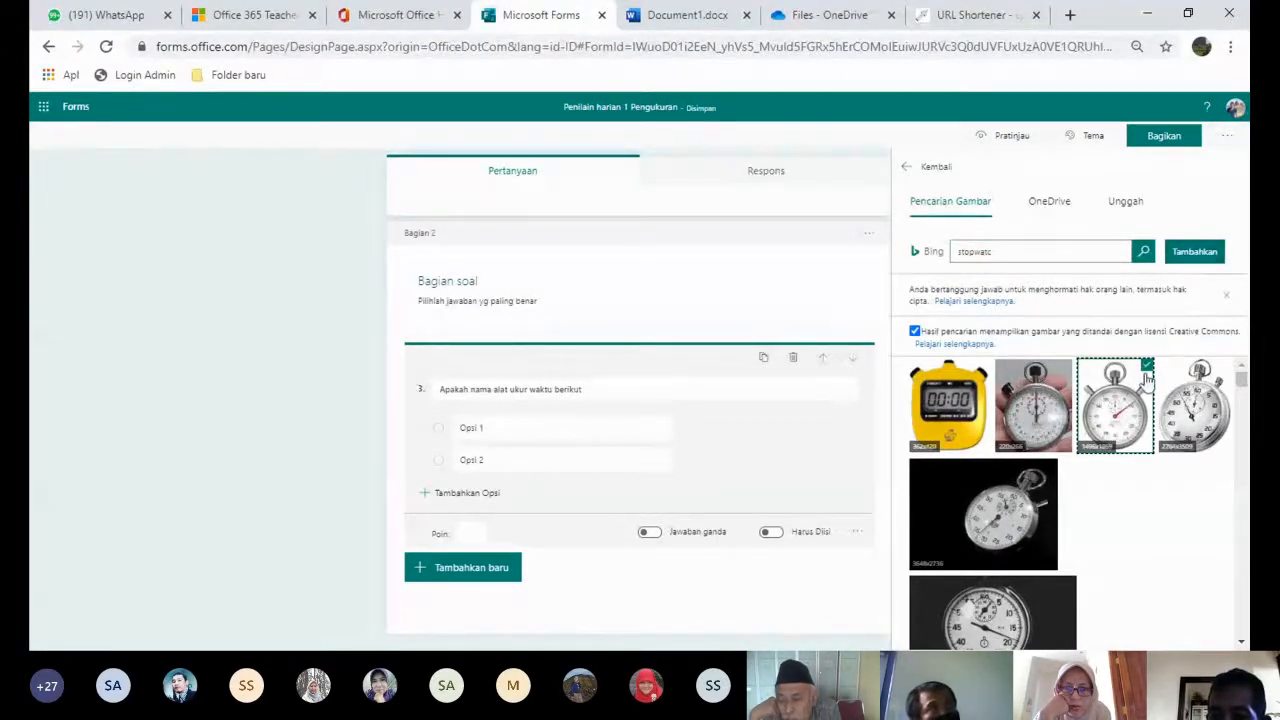
pyautogui.click(1186, 256)
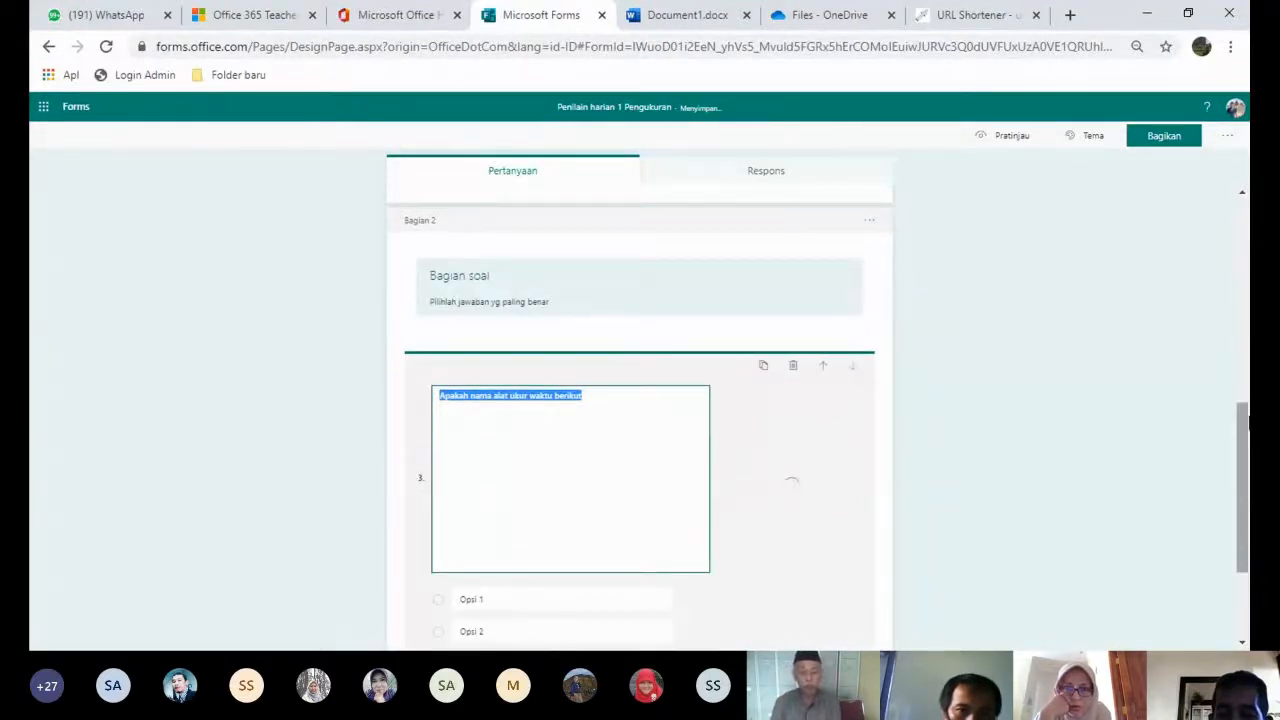
# - Delete question 3 with the trash icon, emptying the Bagian soal section
pyautogui.scroll(4, 1247, 418)
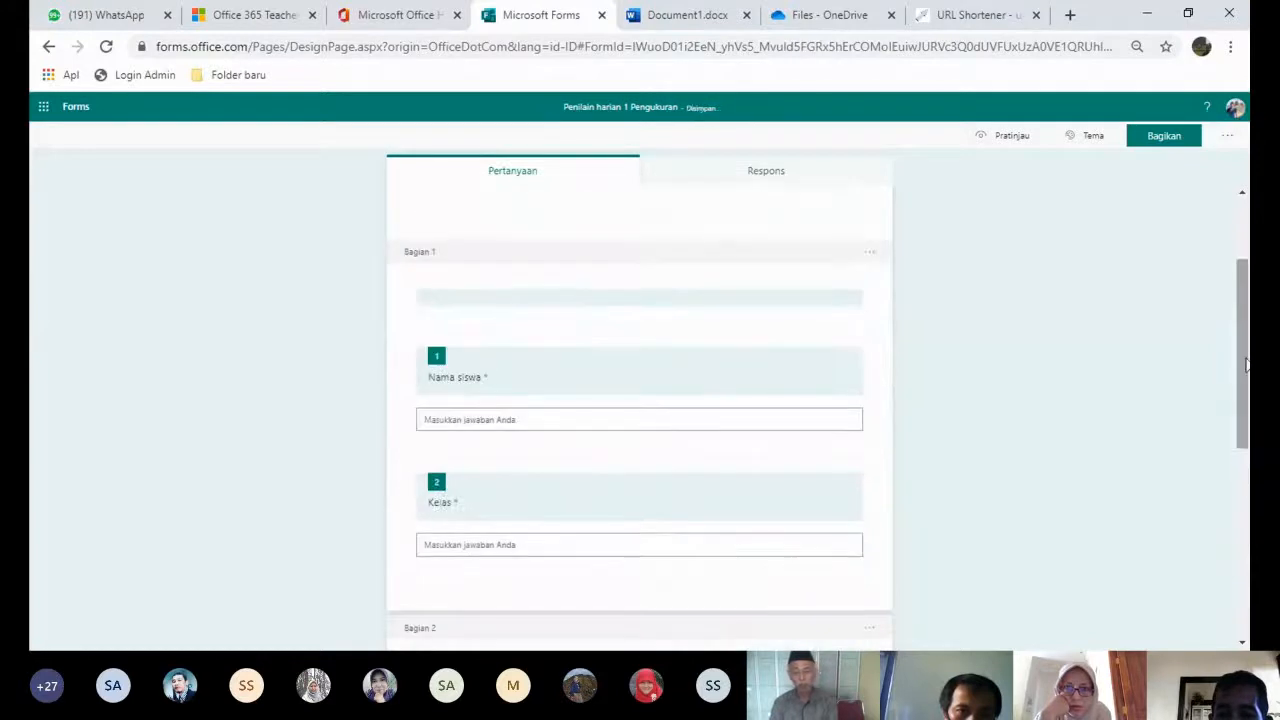
pyautogui.scroll(-5, 1244, 480)
pyautogui.scroll(-1, 1244, 537)
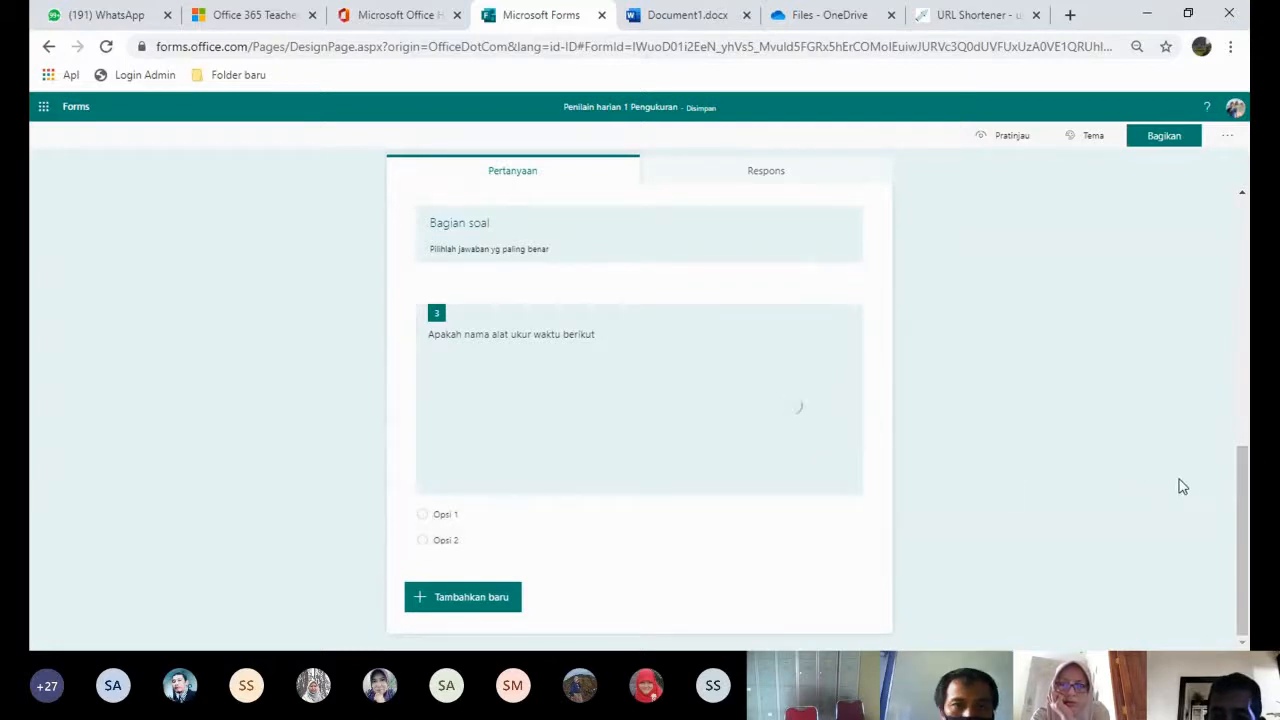
pyautogui.moveTo(1243, 497); pyautogui.dragTo(1233, 578)
pyautogui.click(706, 438)
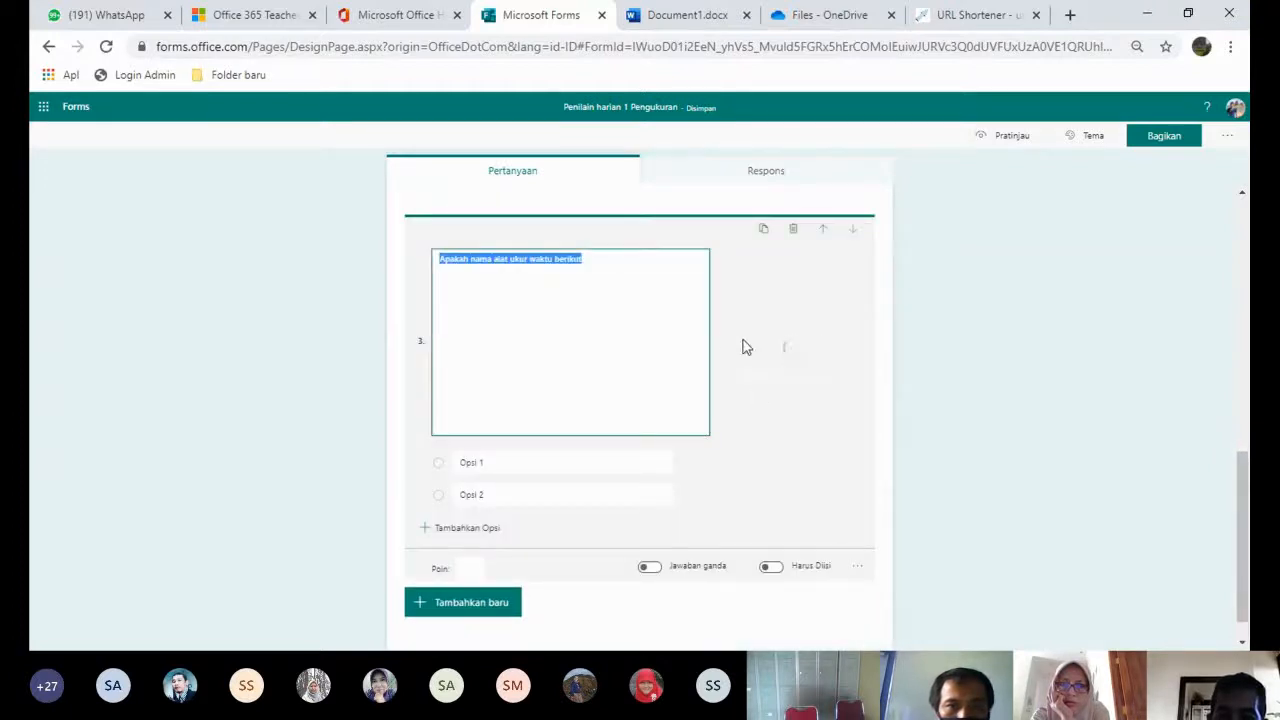
pyautogui.click(793, 230)
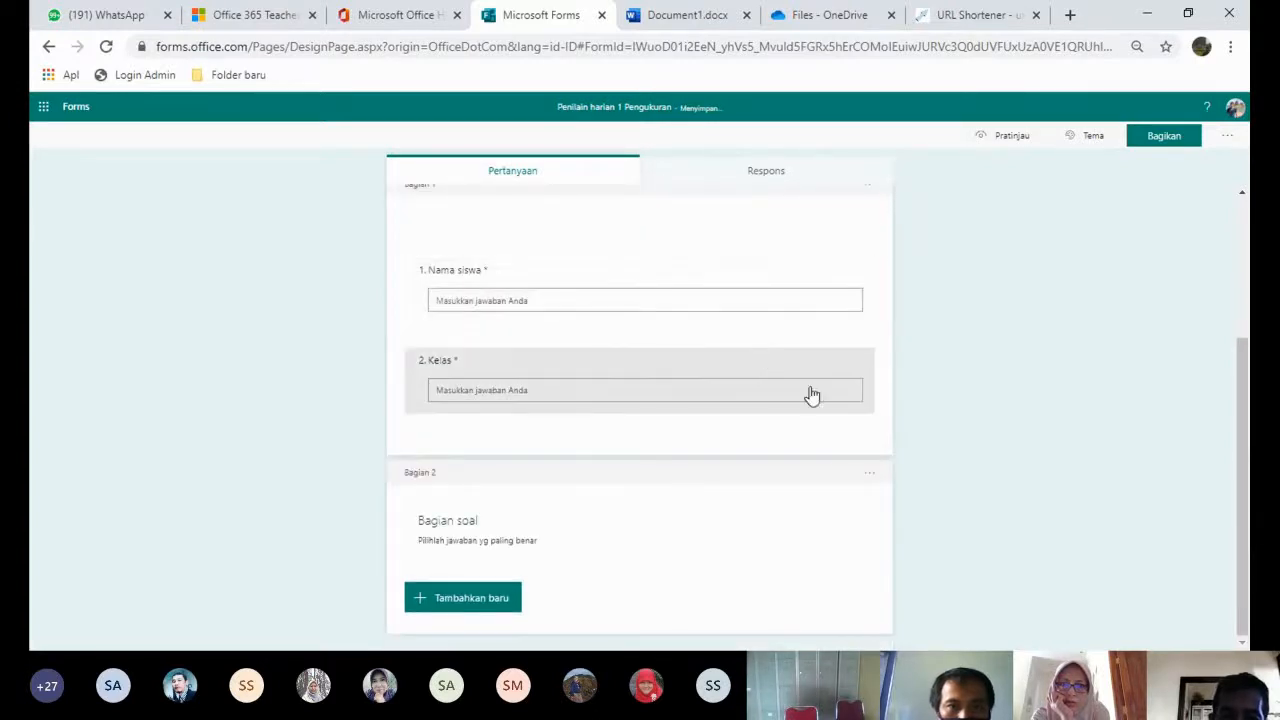
# - Add a multiple-choice question titled 'pilihlah alat ukur waktu berikut'
pyautogui.click(496, 604)
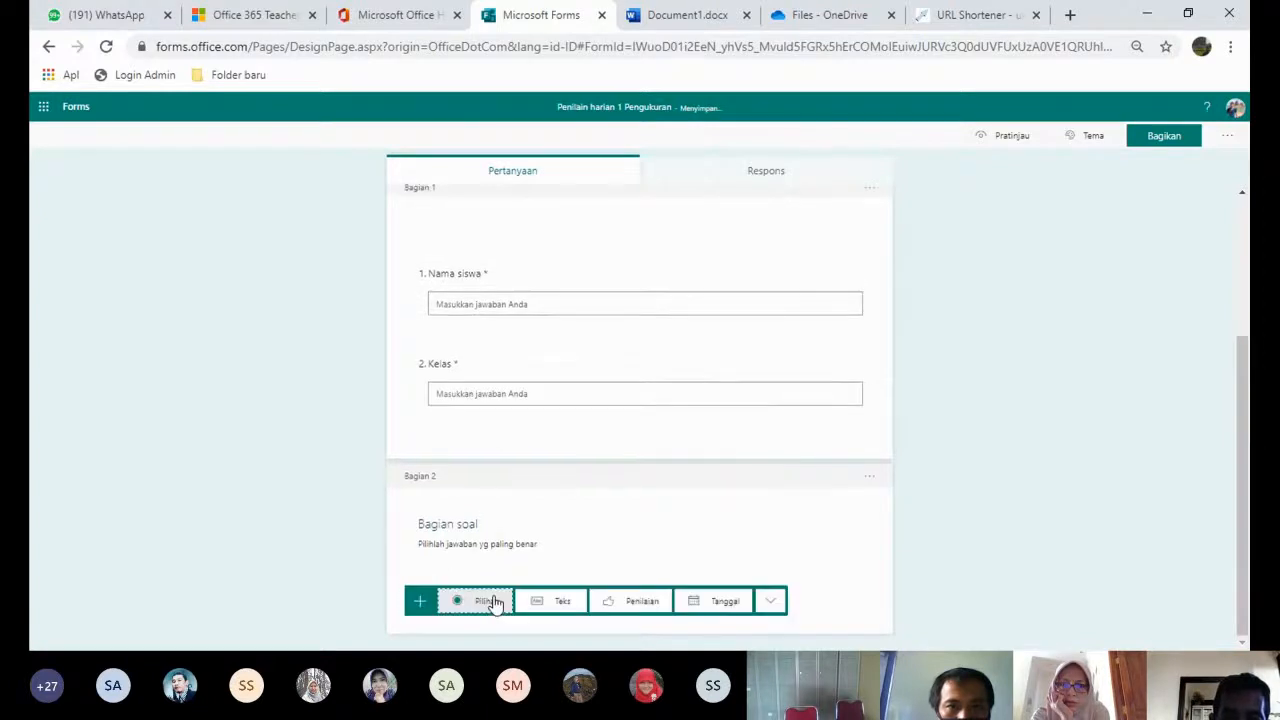
pyautogui.click(486, 600)
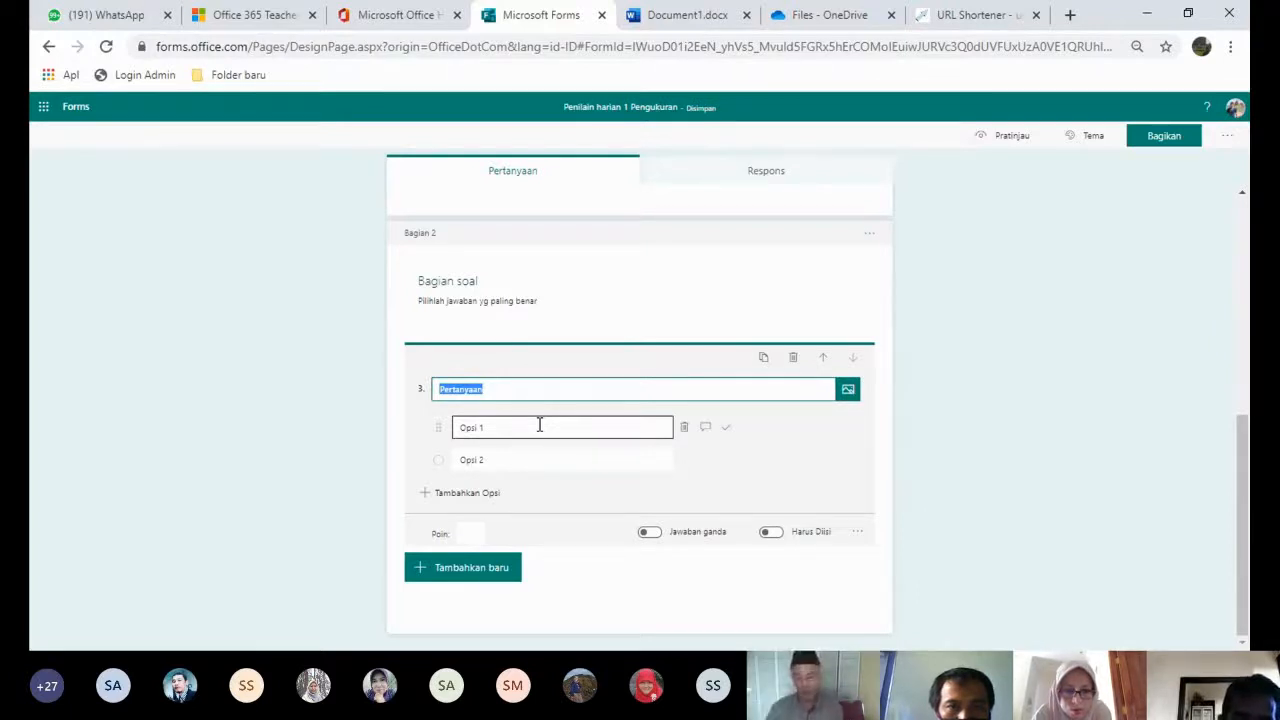
pyautogui.write('pilihlah ')
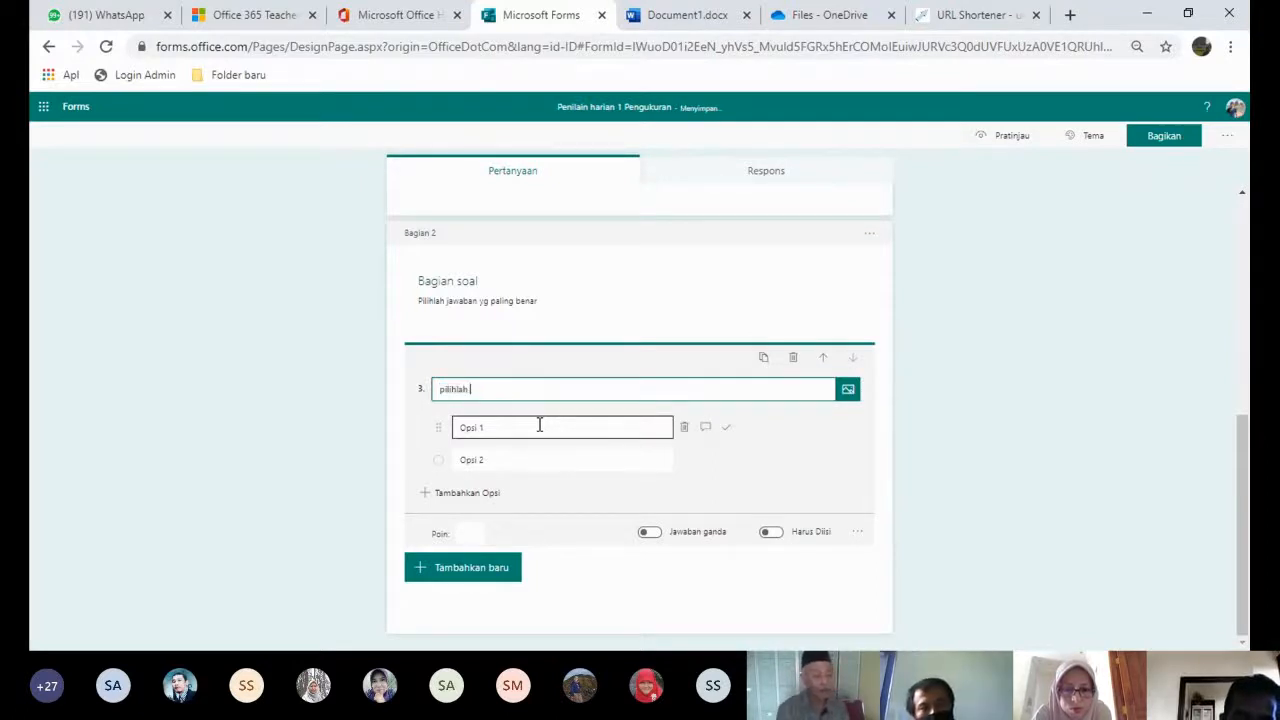
pyautogui.write('alat')
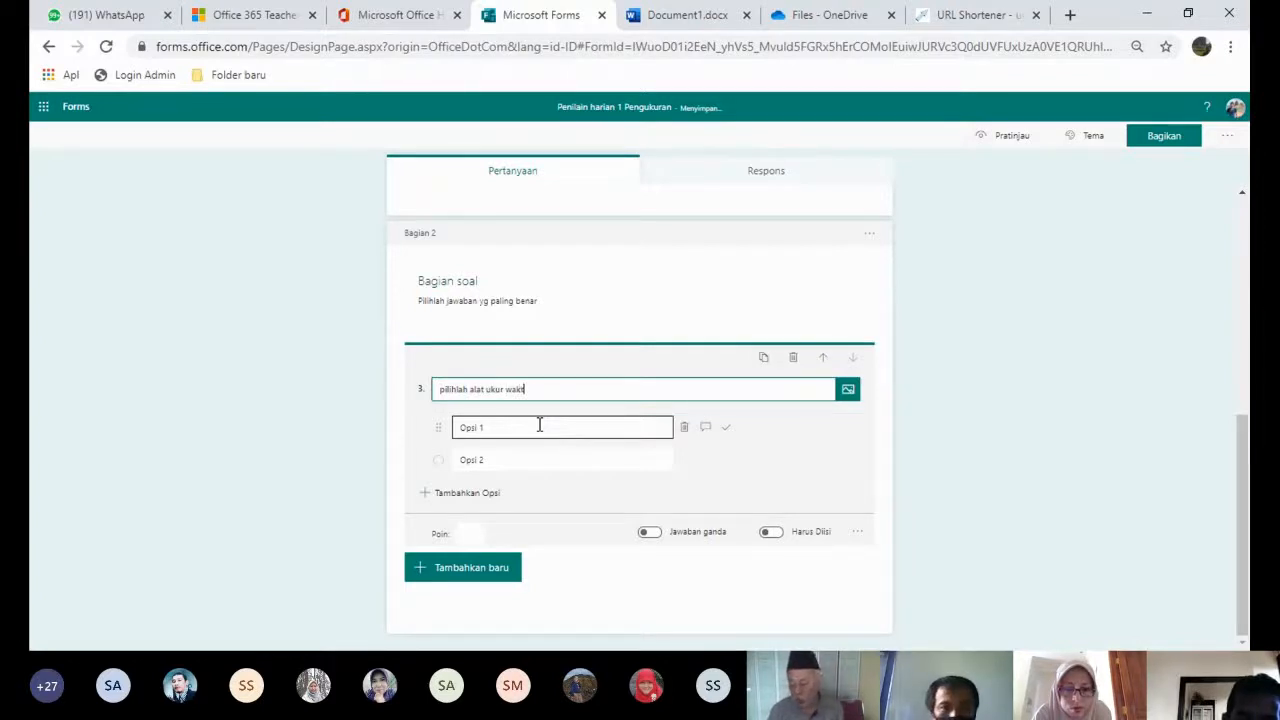
pyautogui.write('ukur waktu berik')
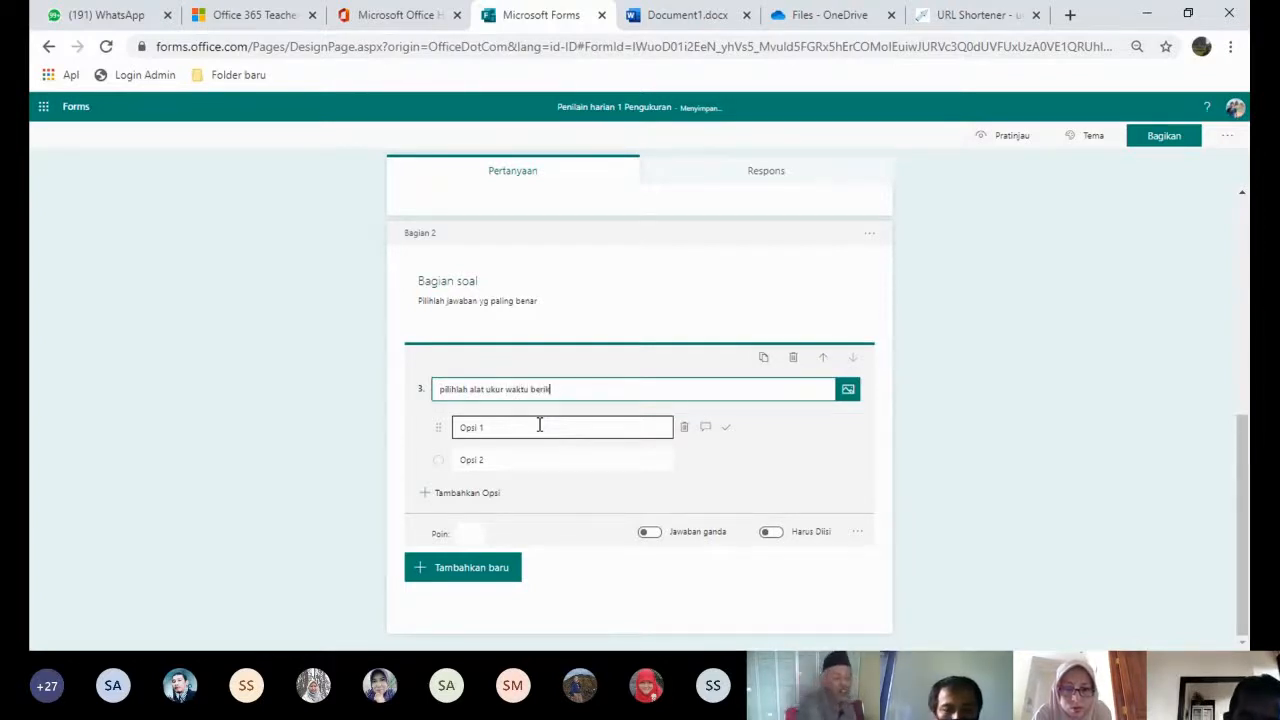
pyautogui.write('ut ini !')
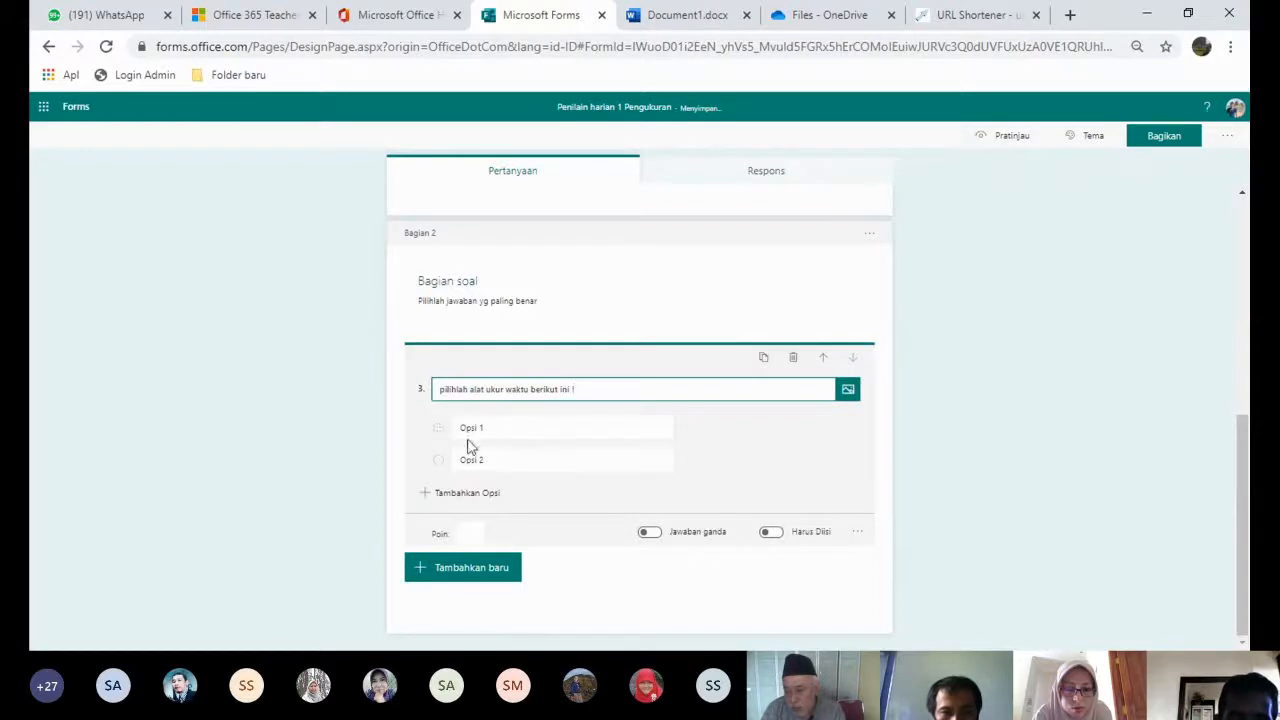
# - Enter jangka sorong and micrometer as question 3's first two answer options
pyautogui.click(480, 428)
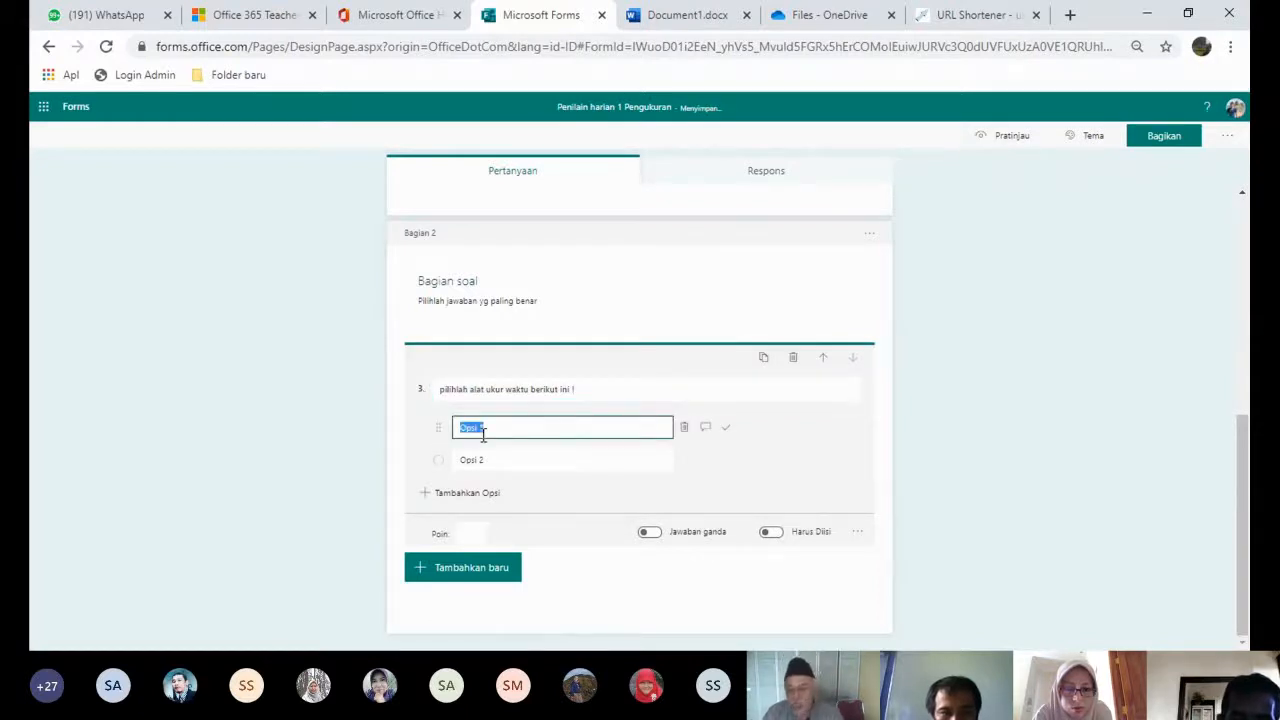
pyautogui.write('jan')
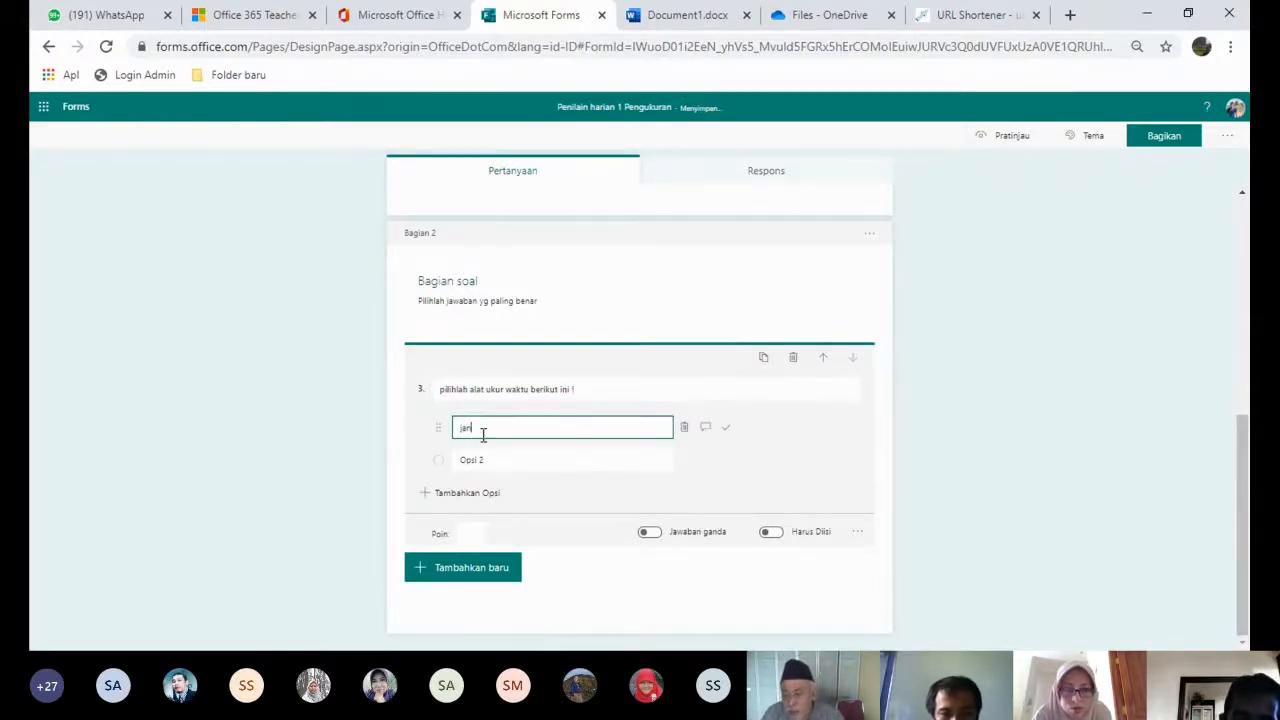
pyautogui.press('Return')
pyautogui.write('gka sorong')
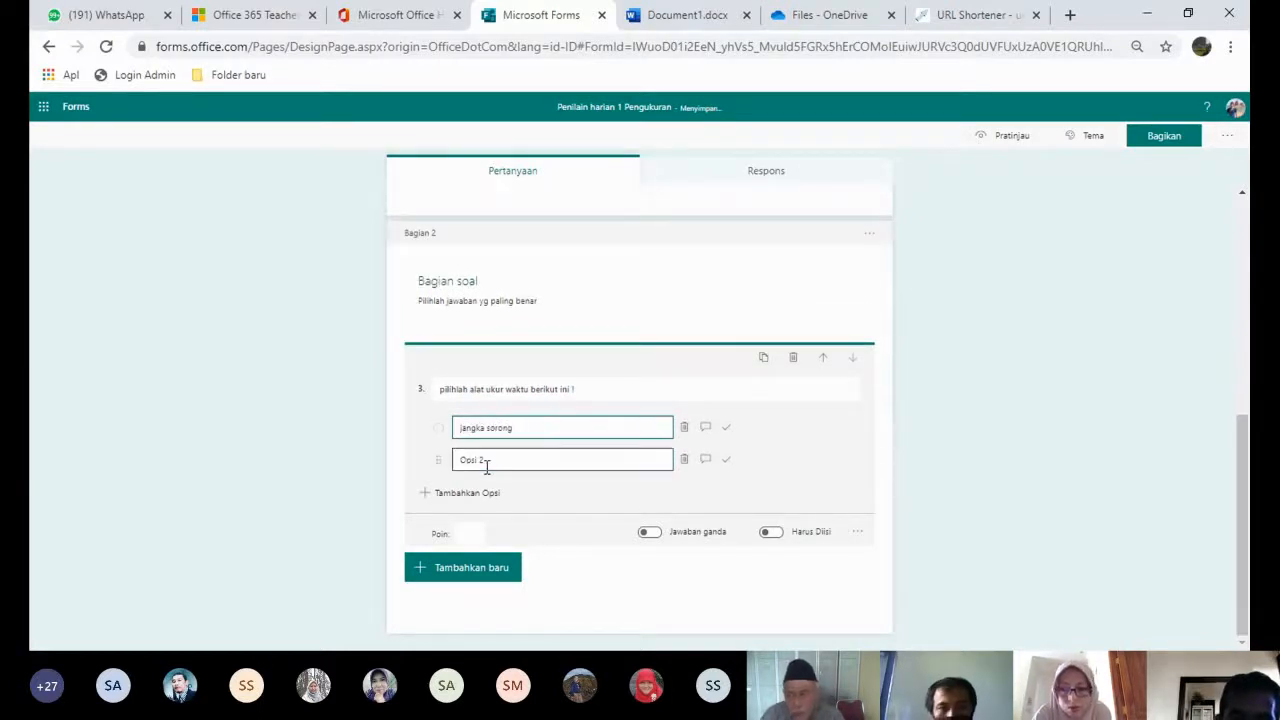
pyautogui.click(462, 492)
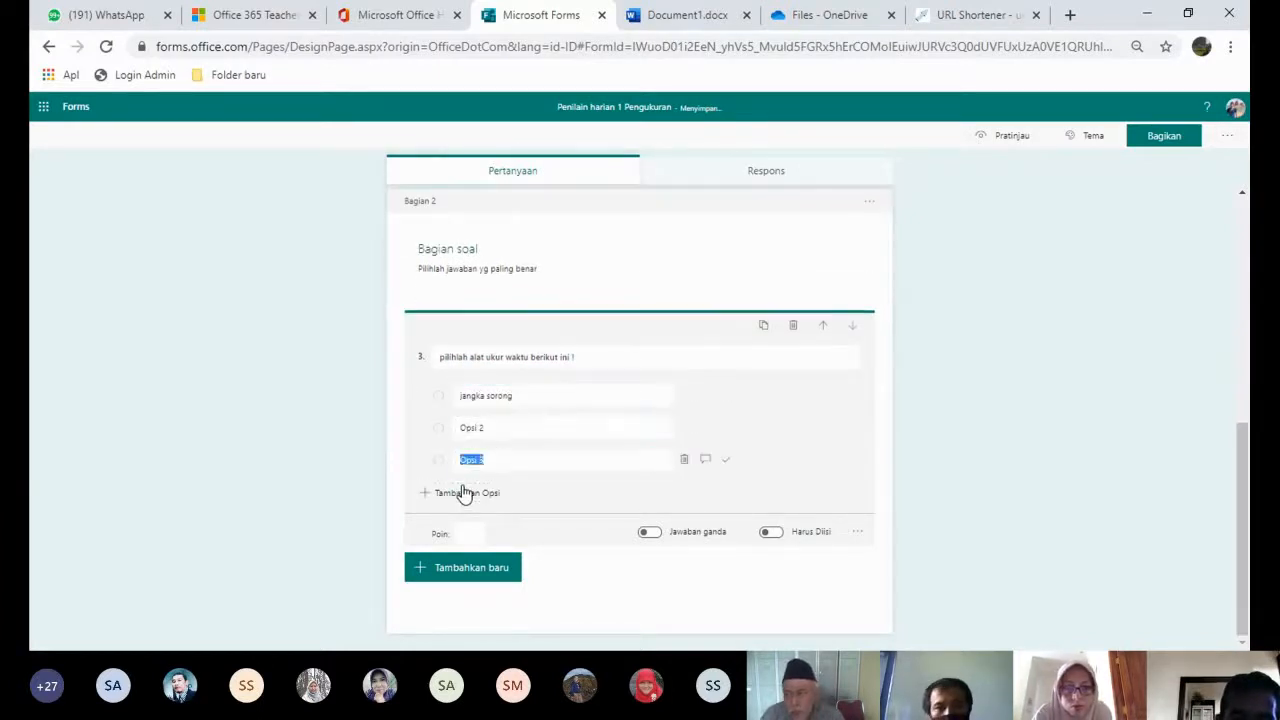
pyautogui.click(489, 430)
pyautogui.write('mic')
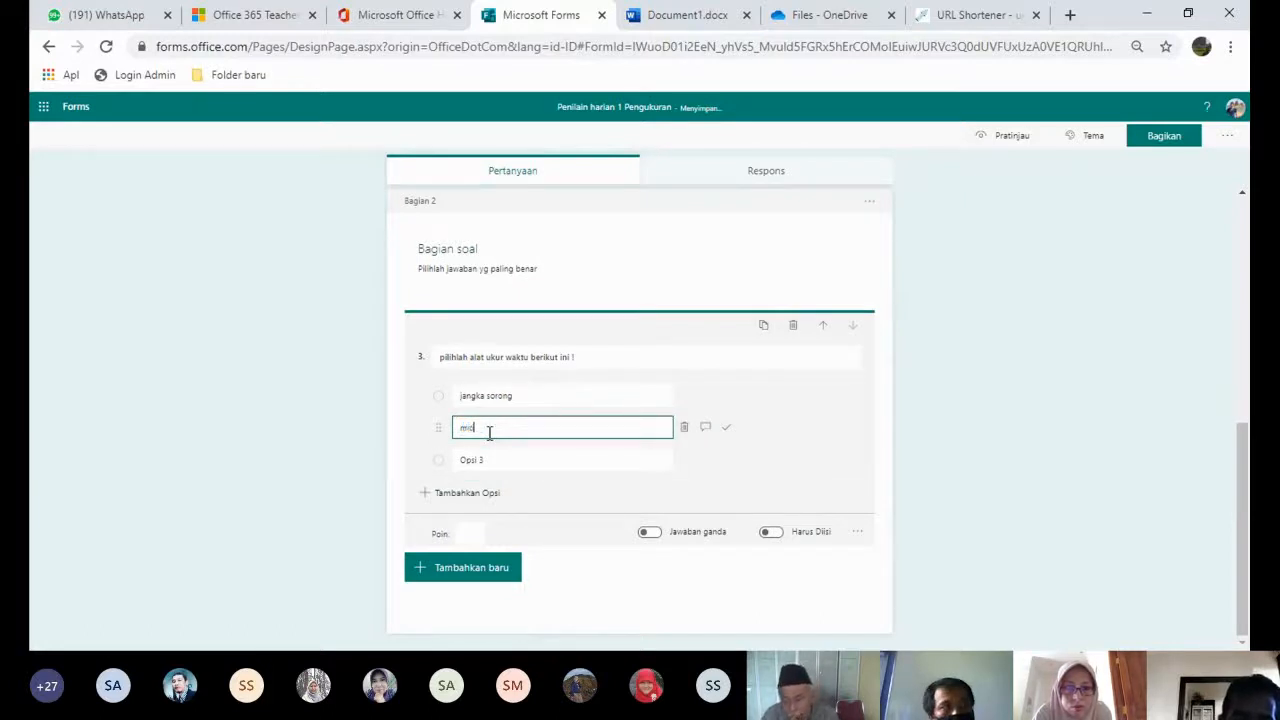
pyautogui.write('rometer')
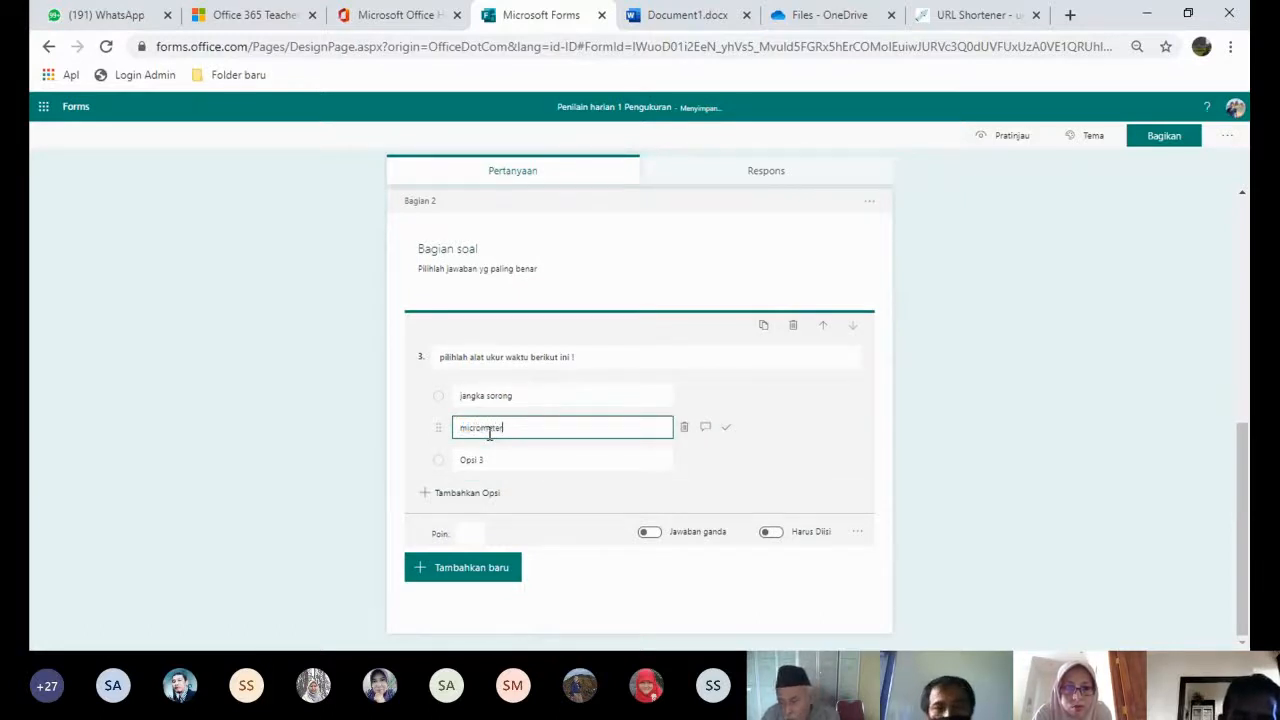
# - Add two more options and fill them with stopwatc and meteran
pyautogui.click(465, 492)
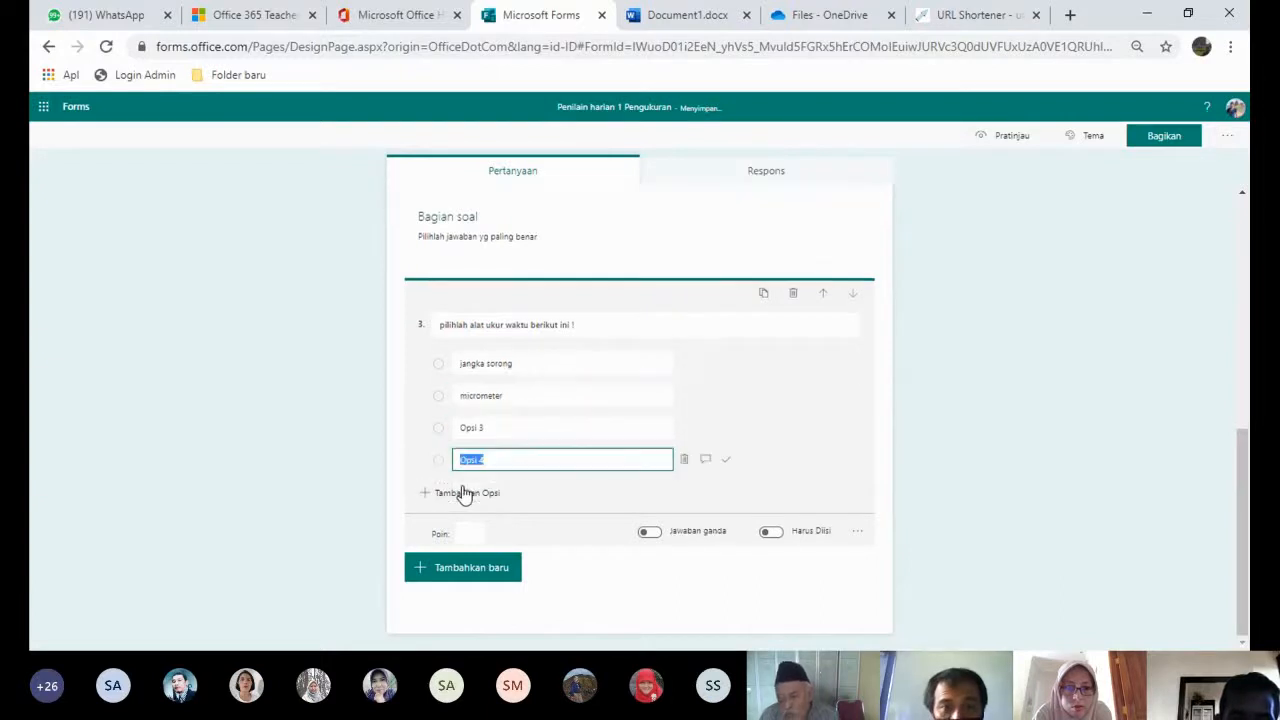
pyautogui.click(480, 428)
pyautogui.write('aro')
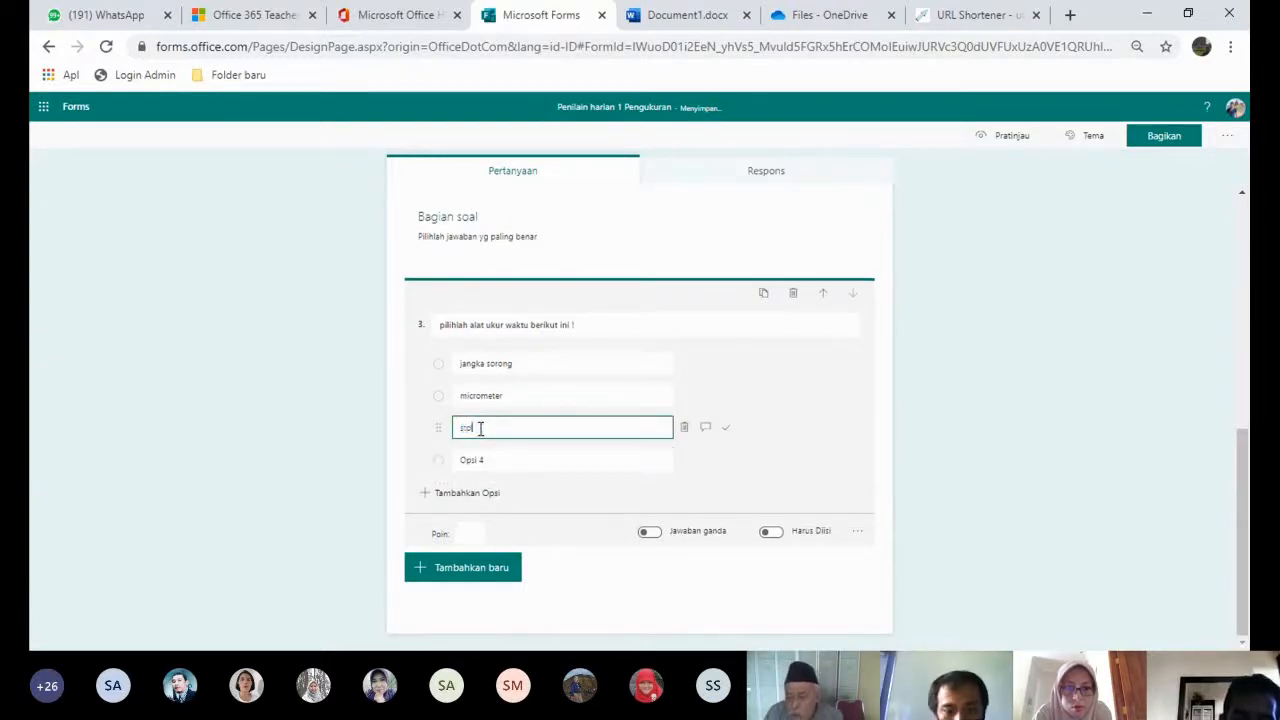
pyautogui.write('pwatc')
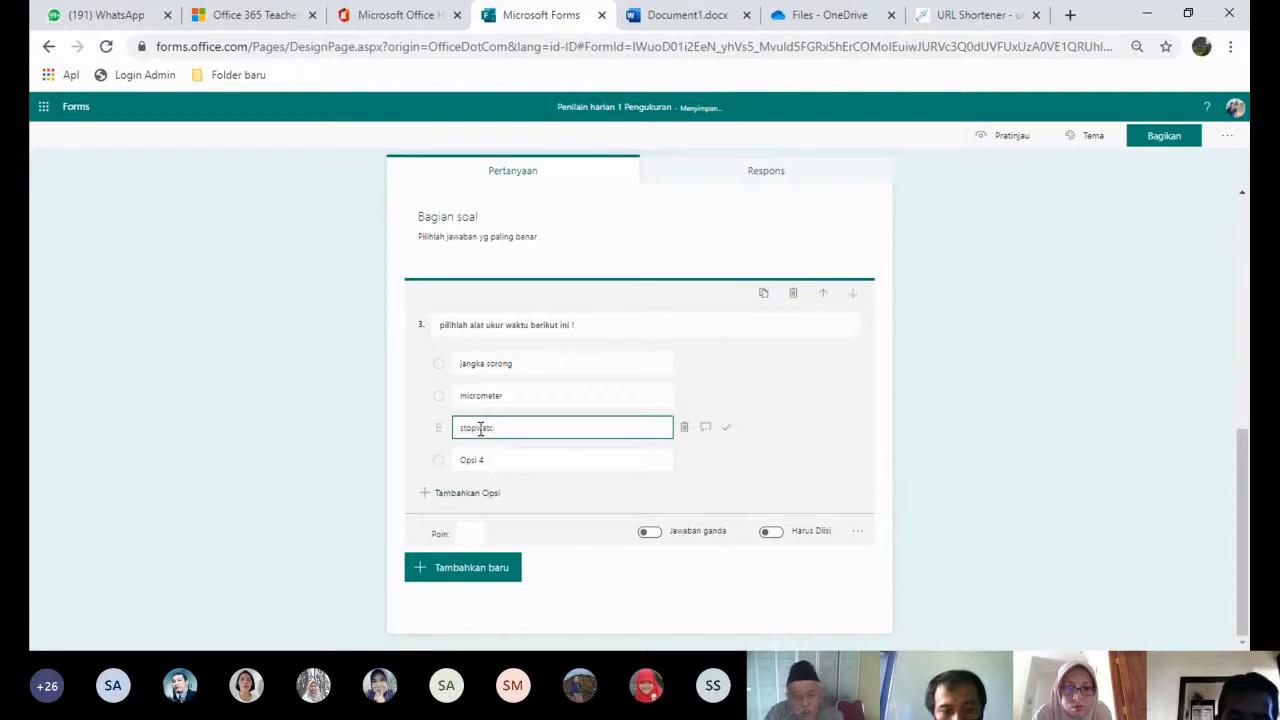
pyautogui.click(494, 459)
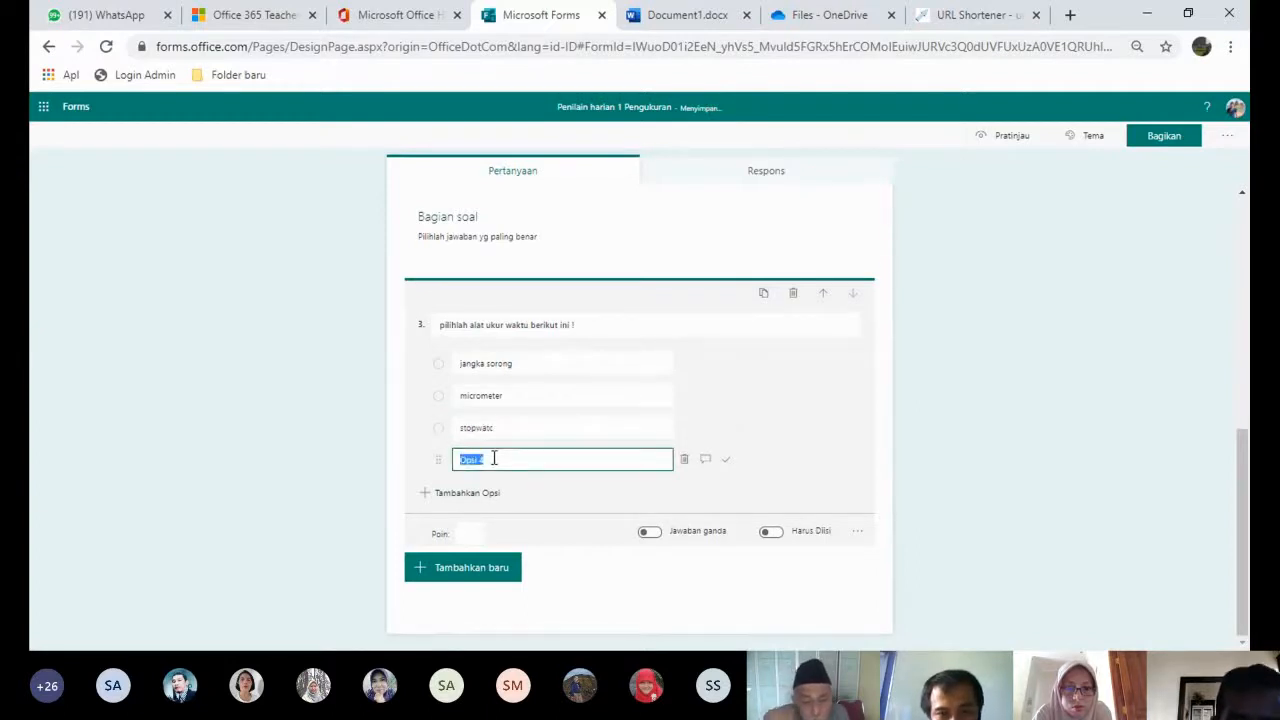
pyautogui.write('meteran')
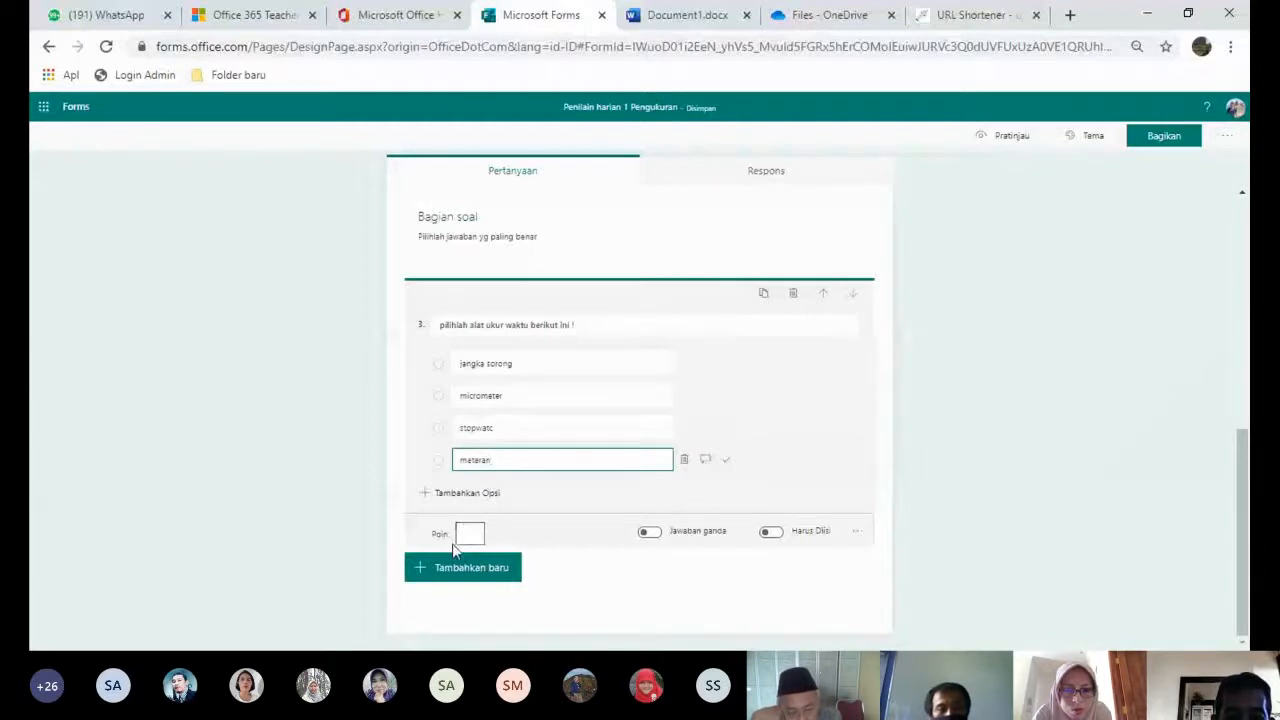
# - Give question 3 10 points, mark stopwatc correct, and make it required
pyautogui.click(467, 532)
pyautogui.write('10')
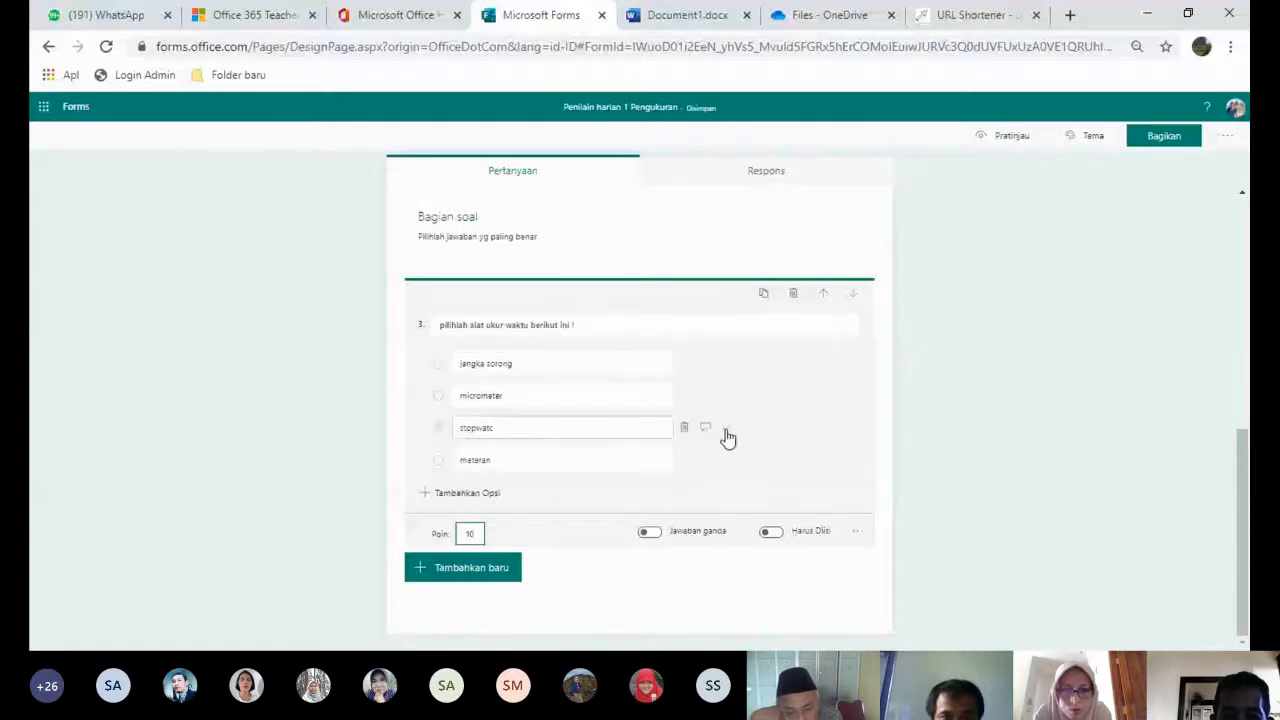
pyautogui.click(727, 431)
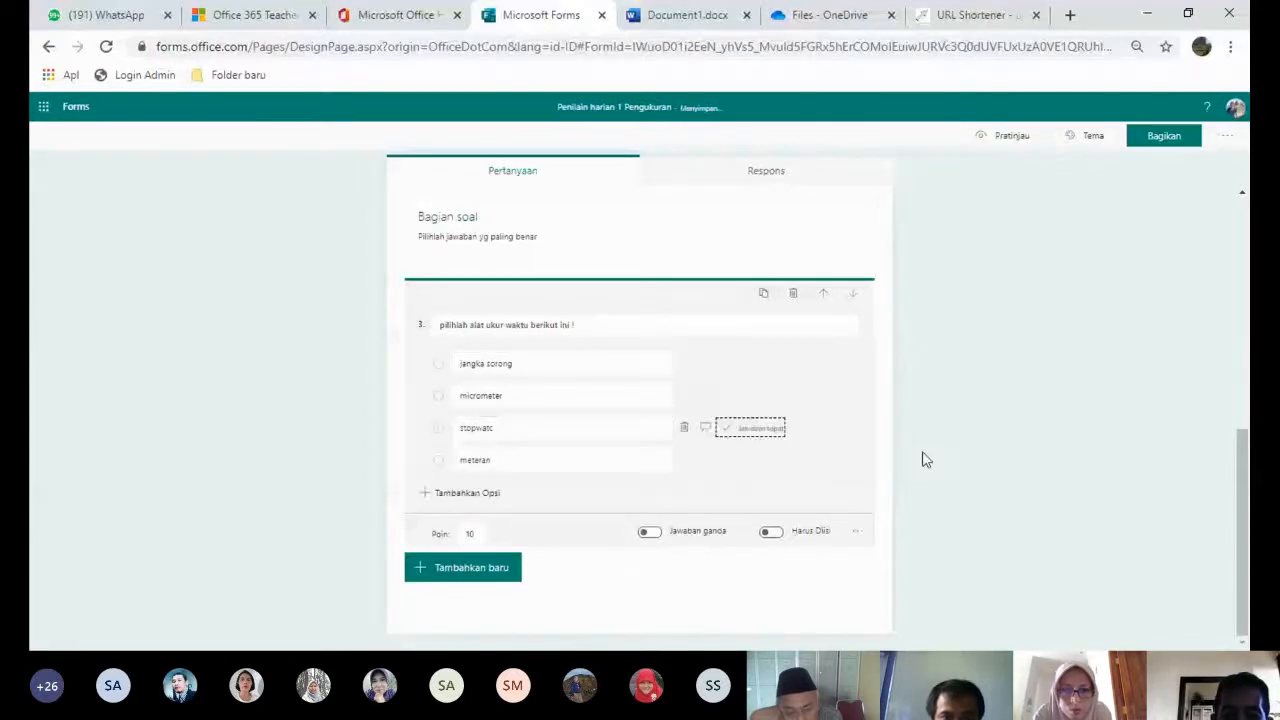
pyautogui.click(778, 536)
# - Preview question 3, reopen it, and bring up the question types for a new question
pyautogui.click(1247, 497)
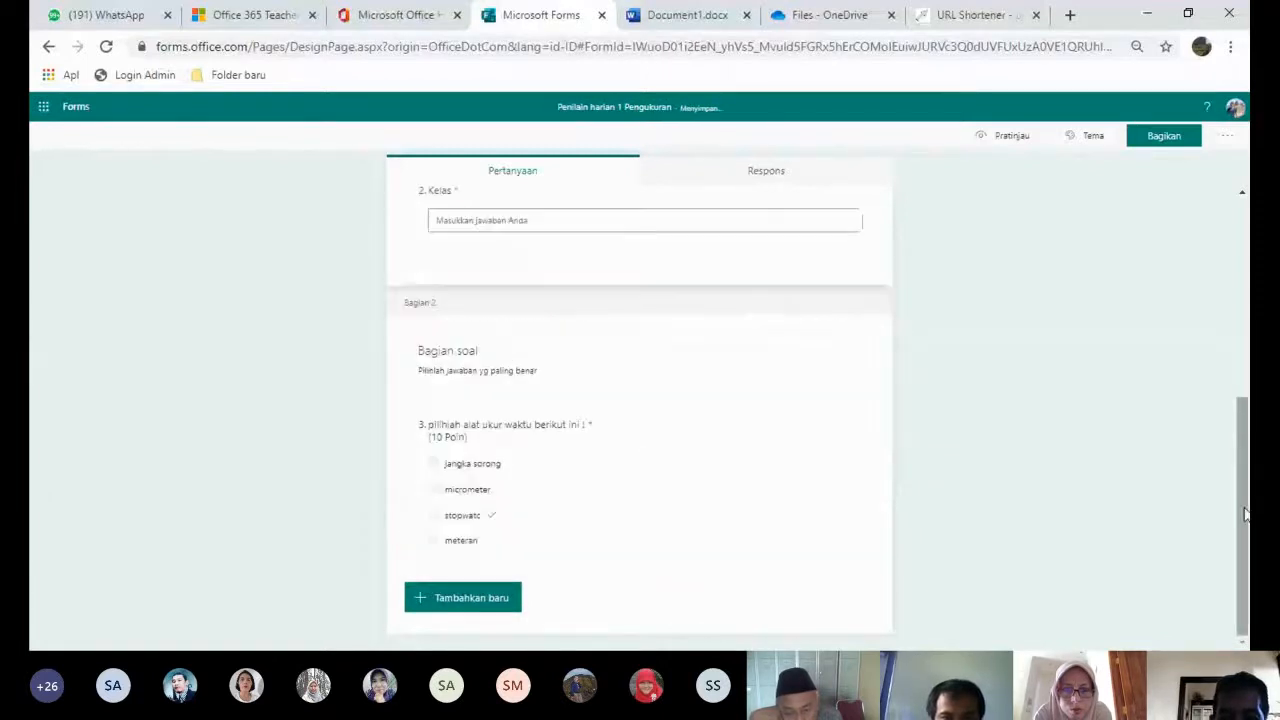
pyautogui.click(526, 426)
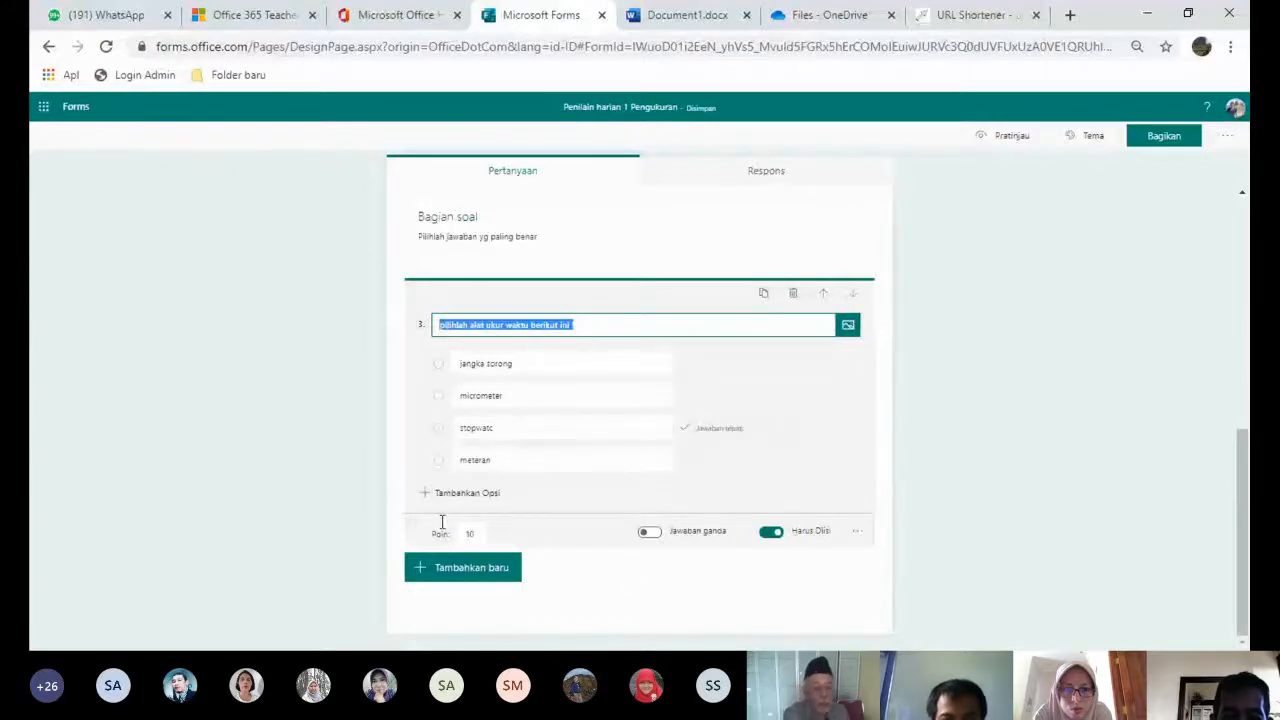
pyautogui.click(471, 568)
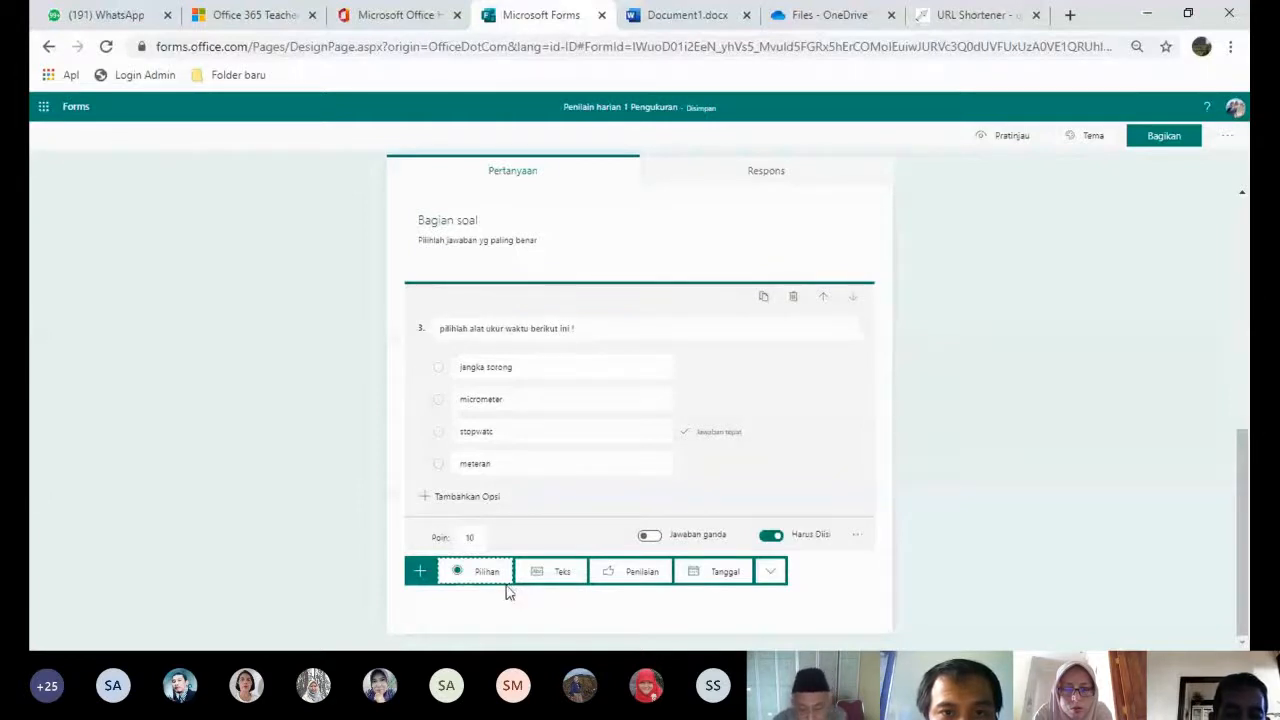
# - Add multiple-choice question 4 titled "siapa nama presiden RI pertama?"
pyautogui.click(481, 575)
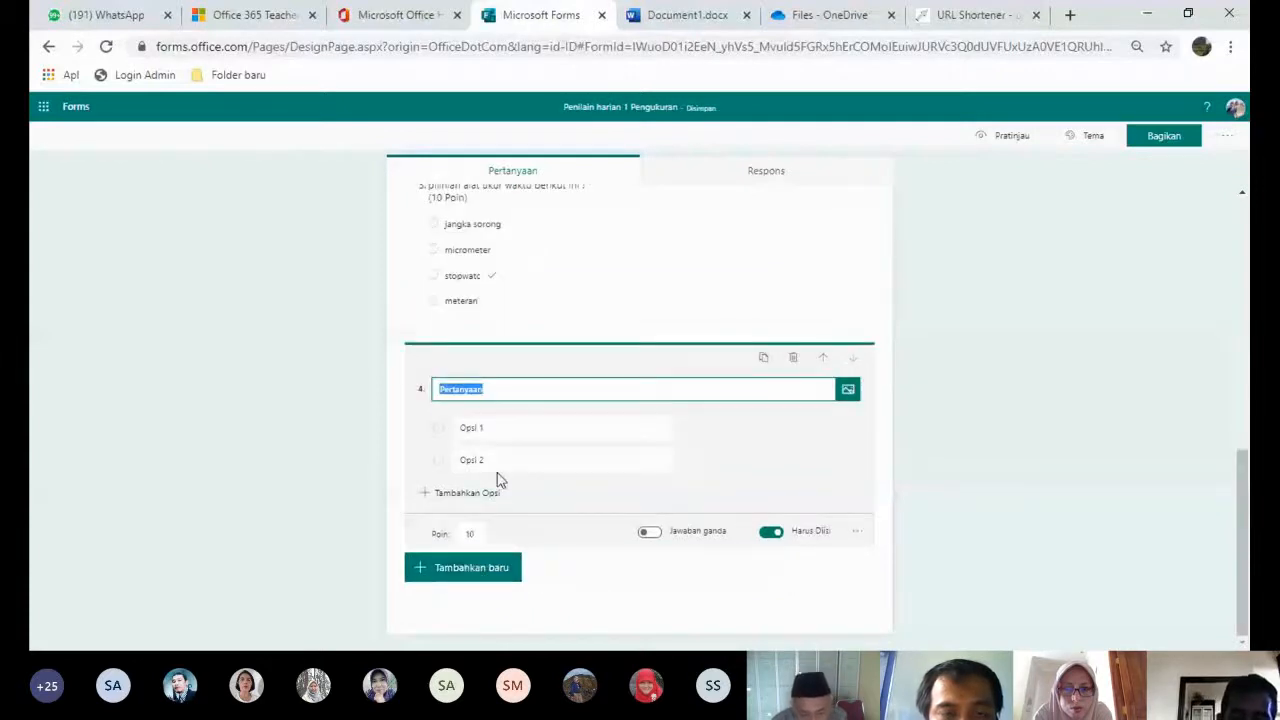
pyautogui.write('siapa na')
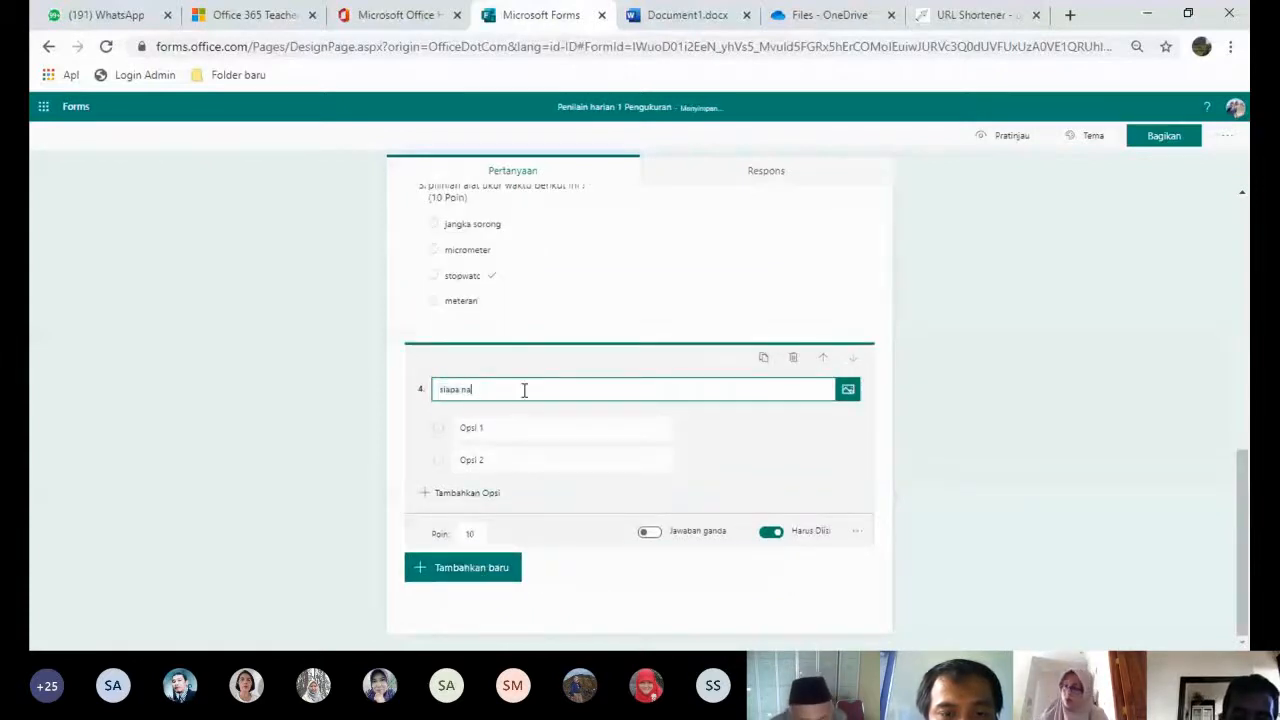
pyautogui.write('ma presiden R')
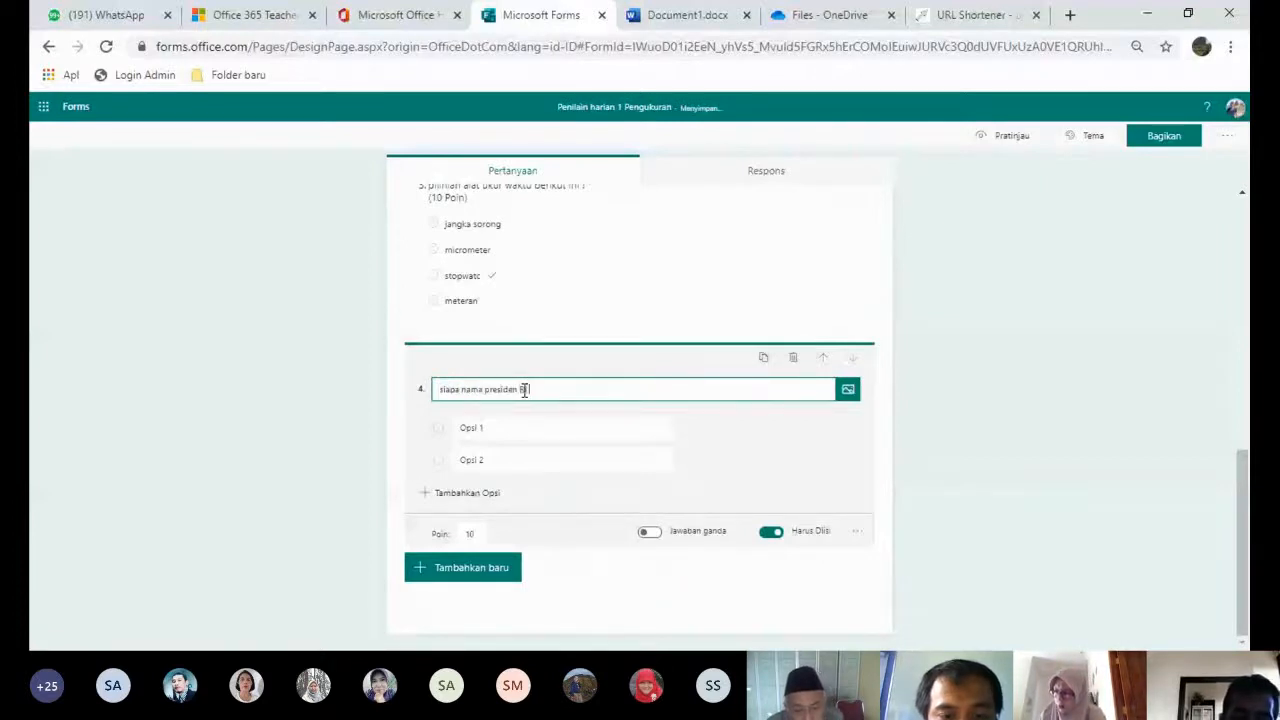
pyautogui.write('I pertma')
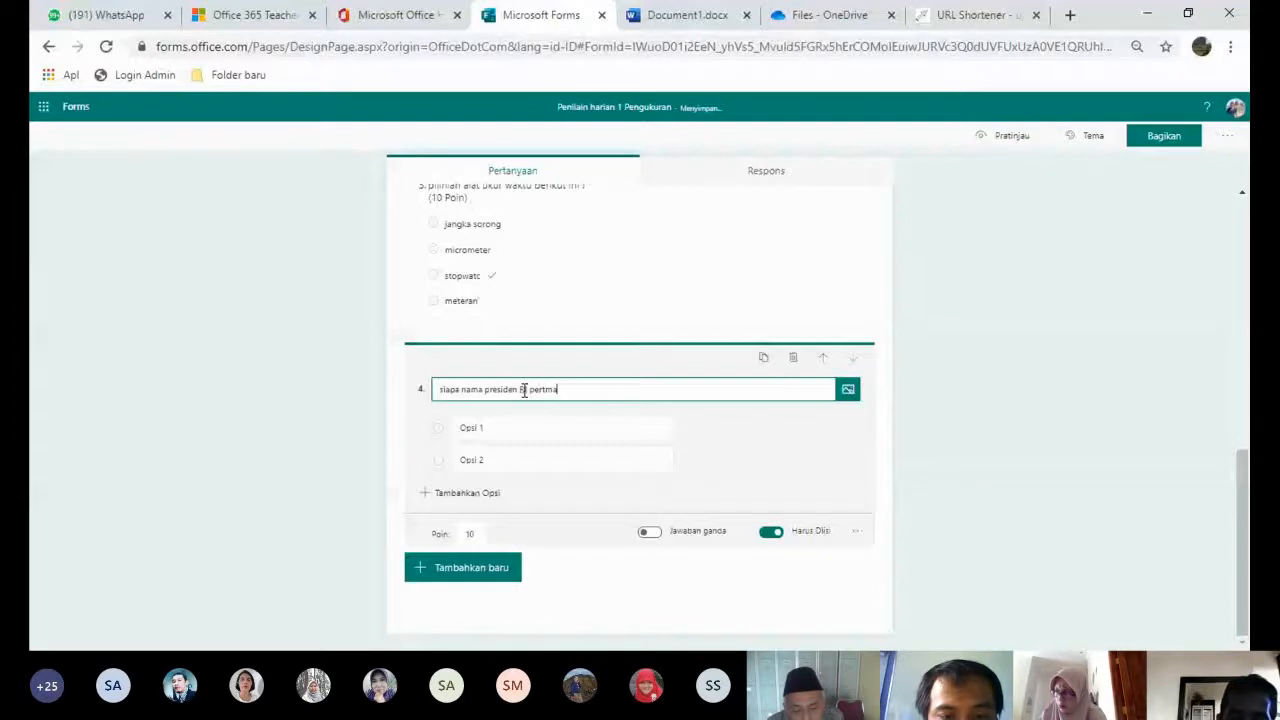
pyautogui.press('BackSpace')
pyautogui.press('BackSpace')
pyautogui.write('am')
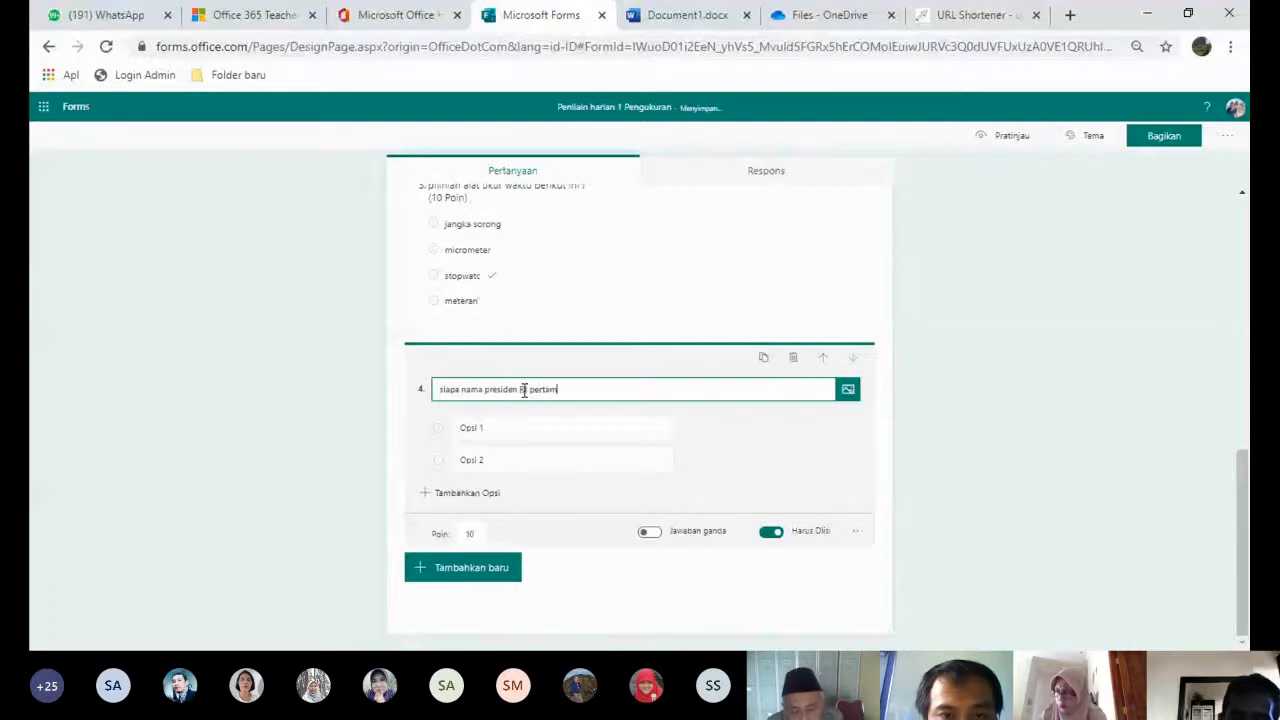
pyautogui.write('a?')
# - Enter Suharto, Soekarno and B as question 4's first three answers
pyautogui.click(530, 428)
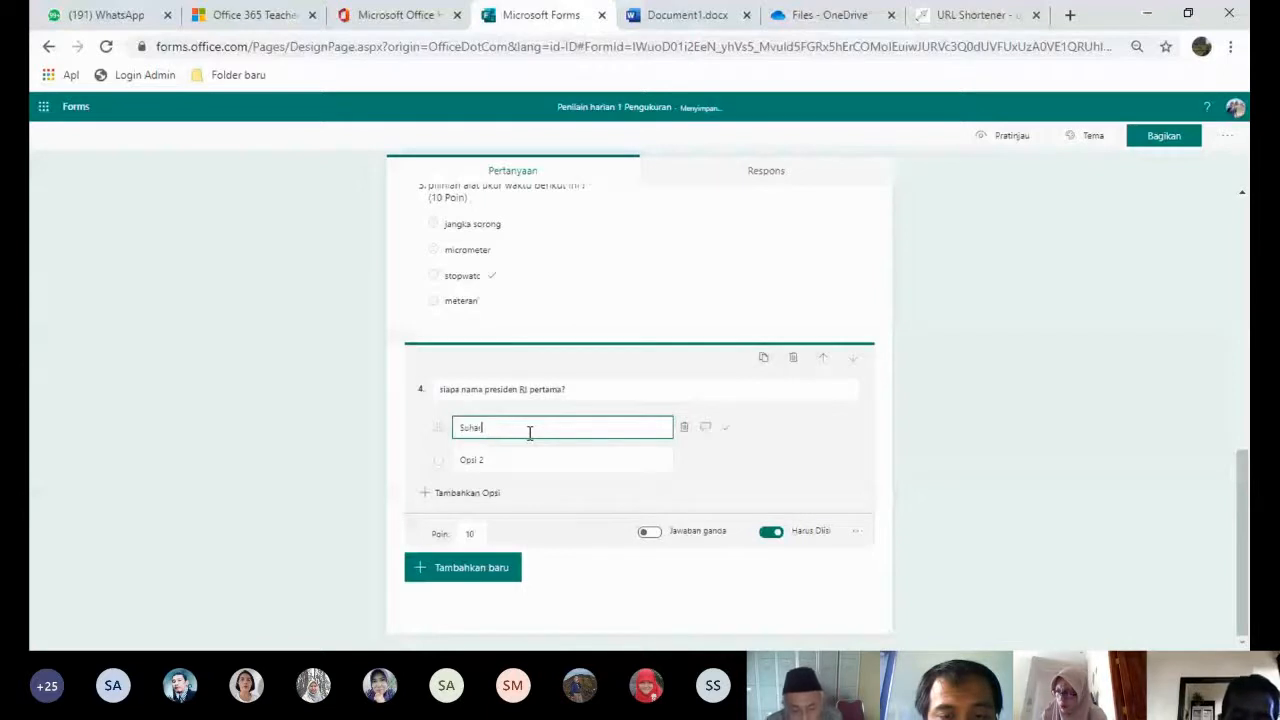
pyautogui.write('Suharto')
pyautogui.click(494, 459)
pyautogui.write('S')
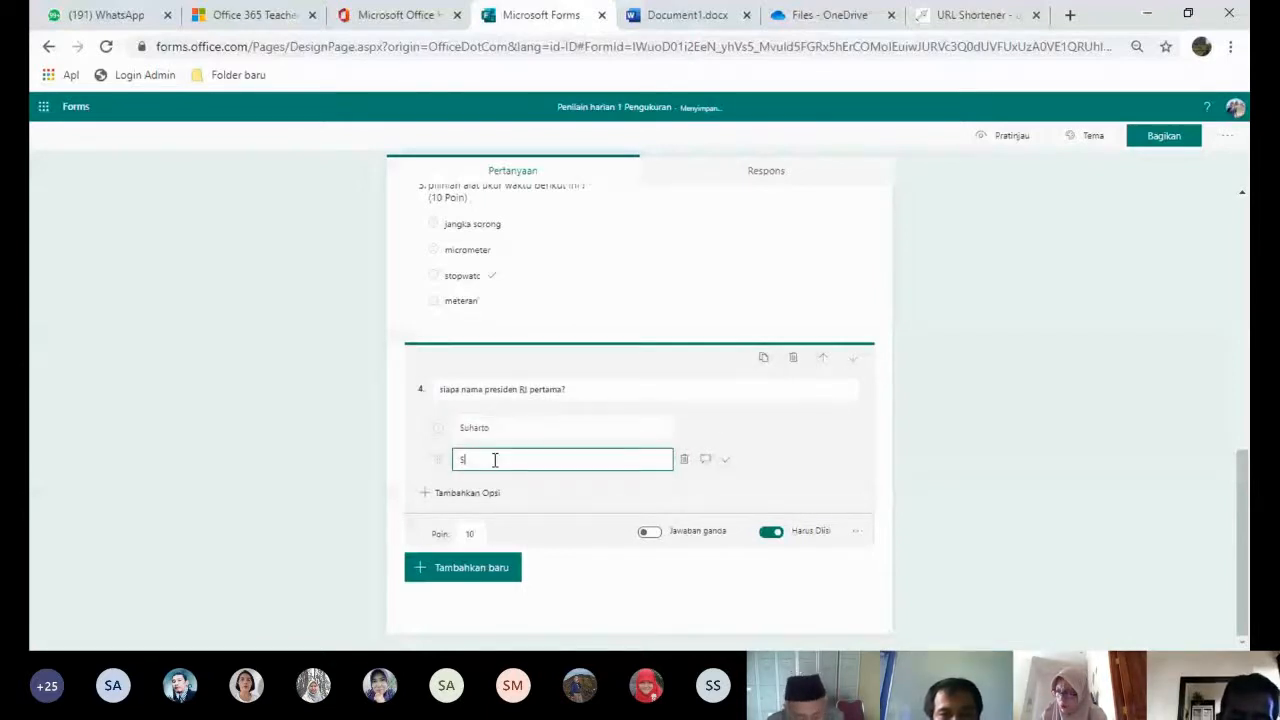
pyautogui.write('oekarno')
pyautogui.click(487, 492)
pyautogui.write('BJ Habibi')
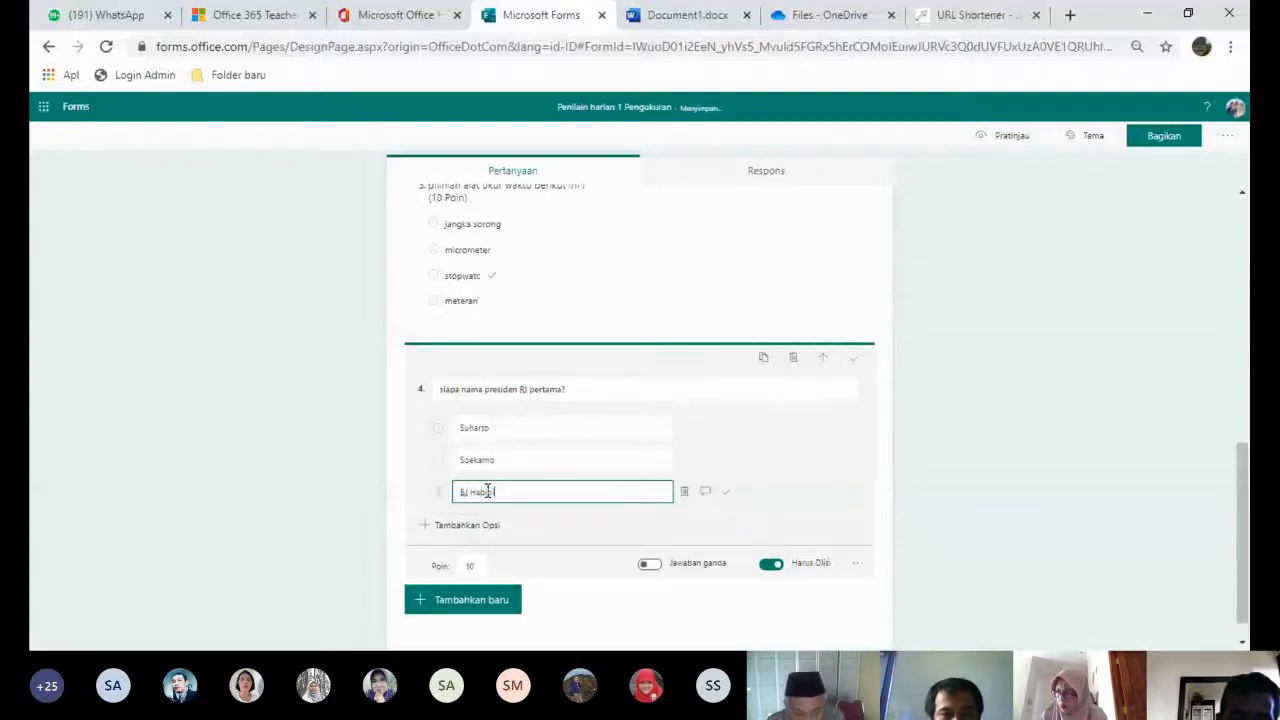
# - Add SBY as a fourth answer and mark Soekarno as the correct one
pyautogui.click(477, 526)
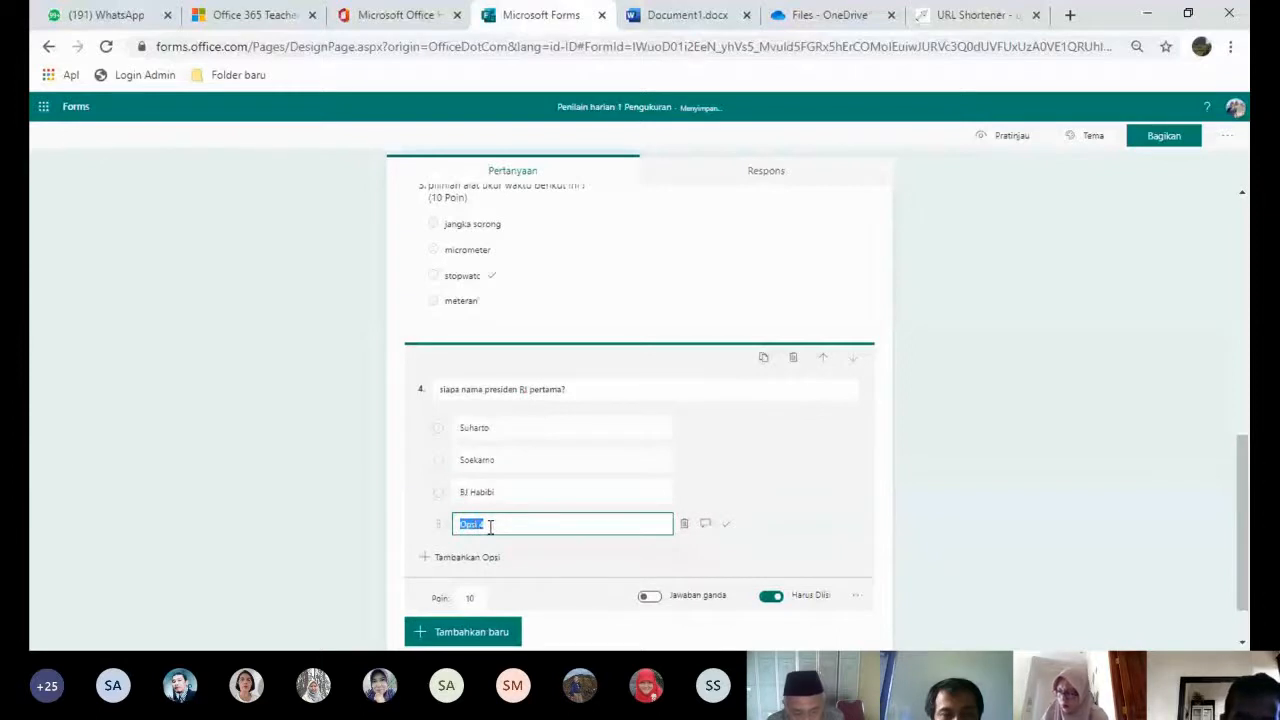
pyautogui.write('SBY')
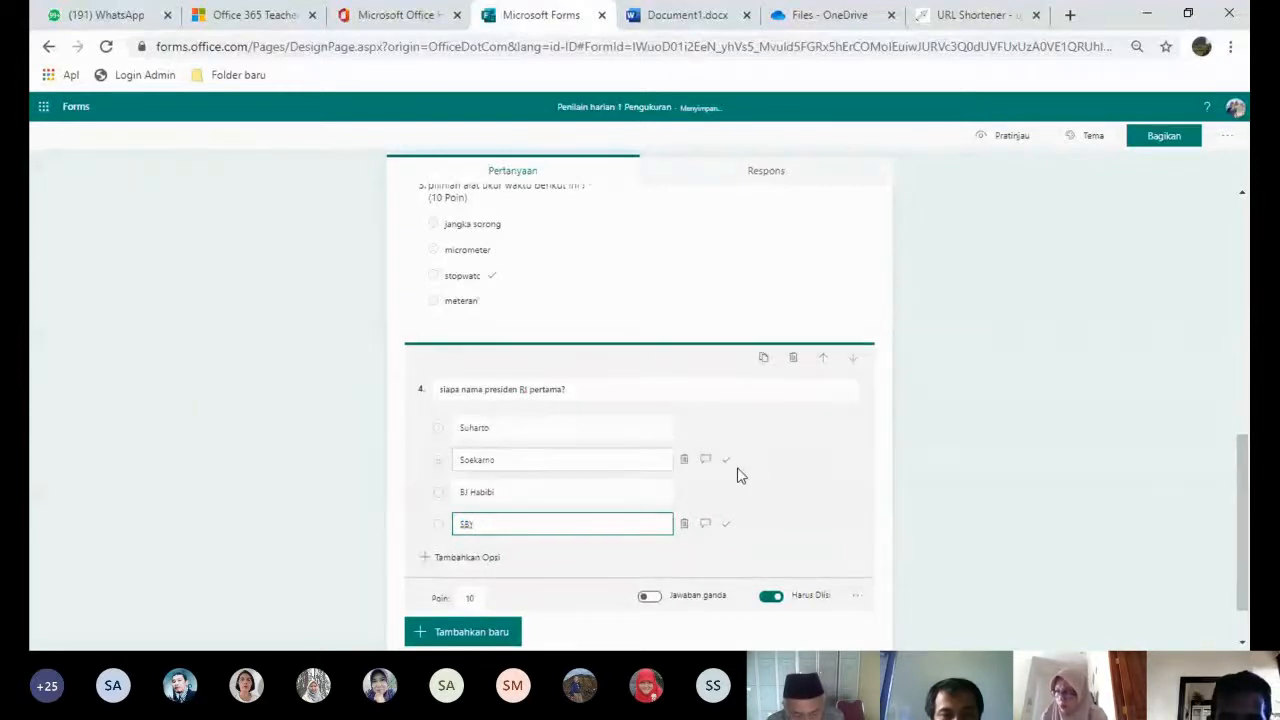
pyautogui.click(726, 460)
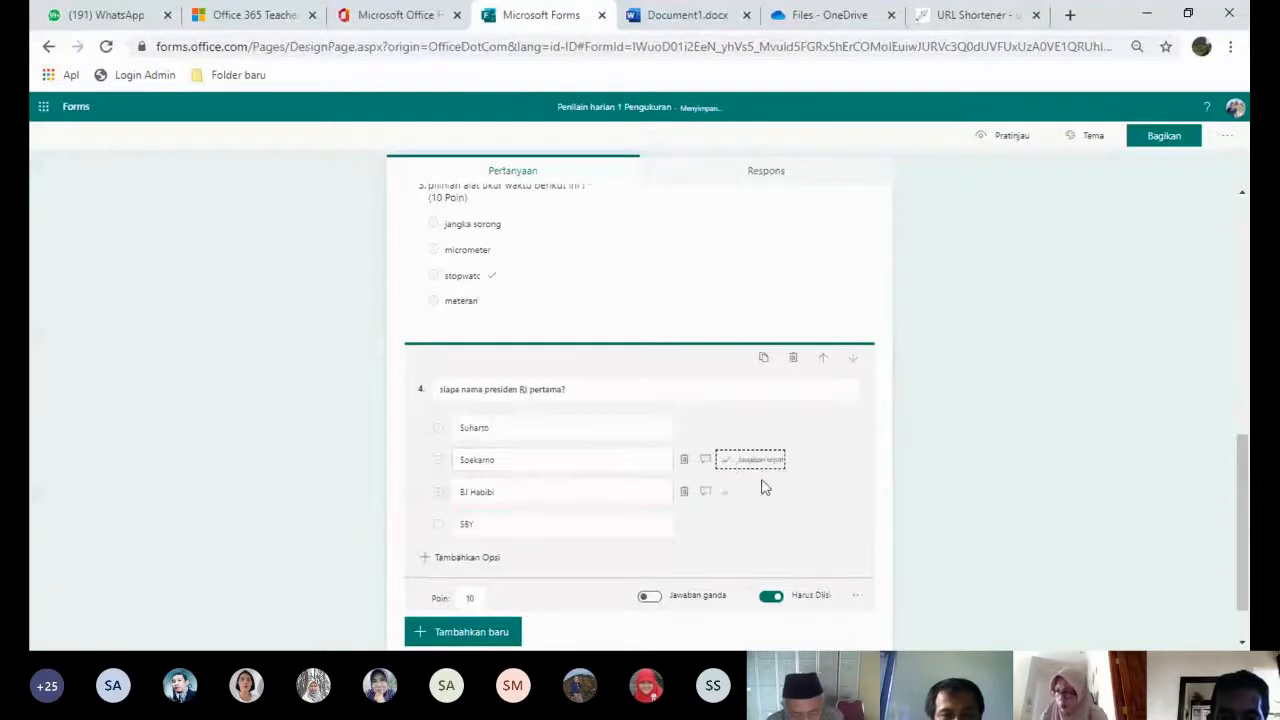
pyautogui.click(547, 452)
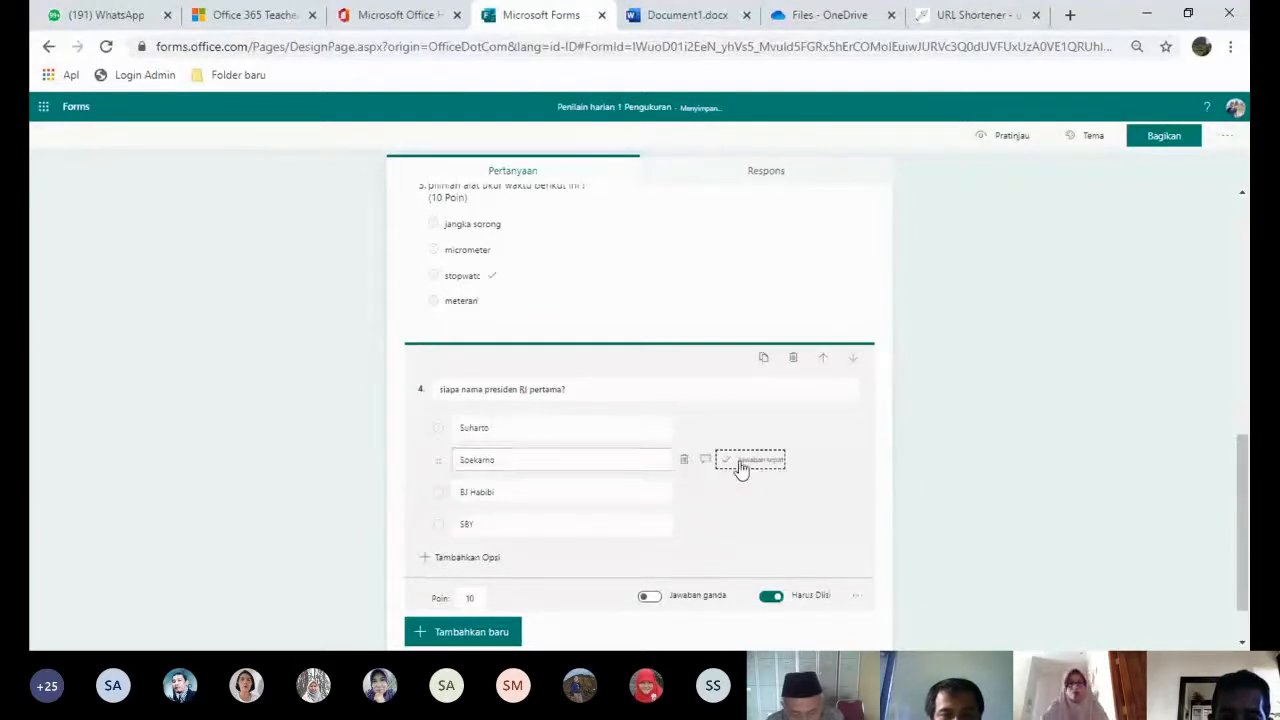
pyautogui.click(476, 597)
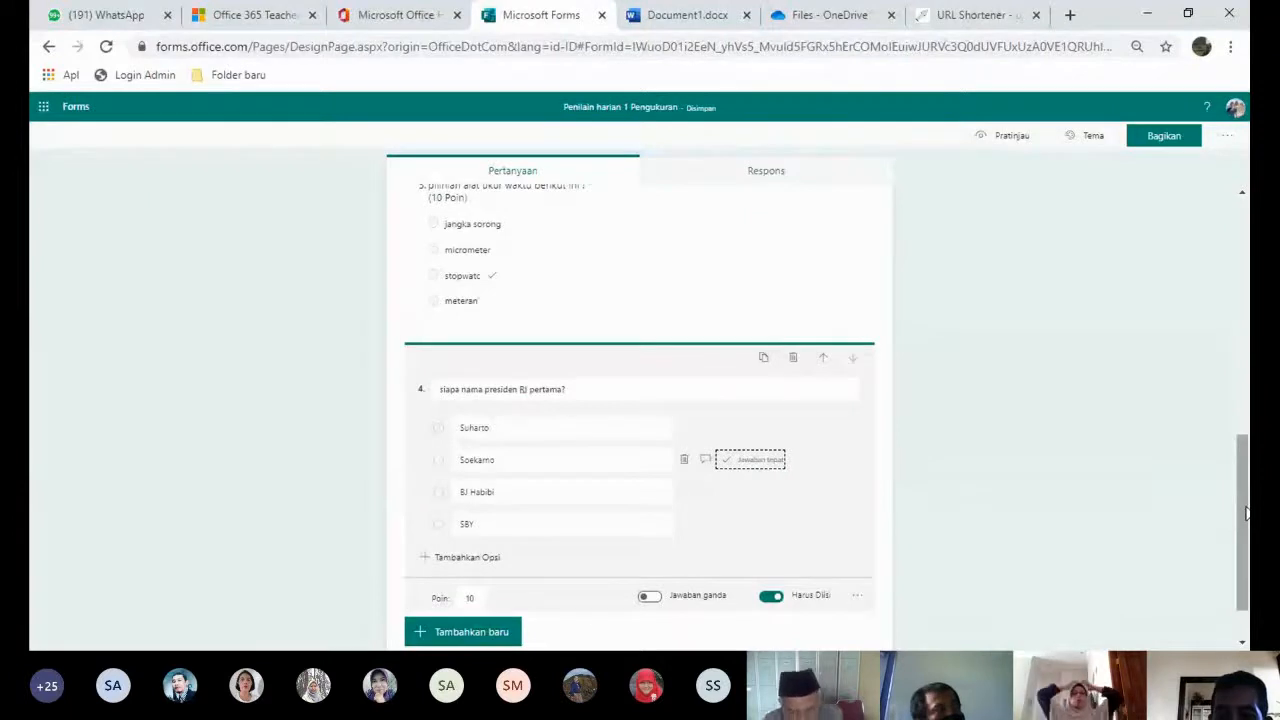
# - Apply the city-street picture theme with colourful buildings and a bus to the quiz
pyautogui.moveTo(1246, 513); pyautogui.dragTo(1237, 234)
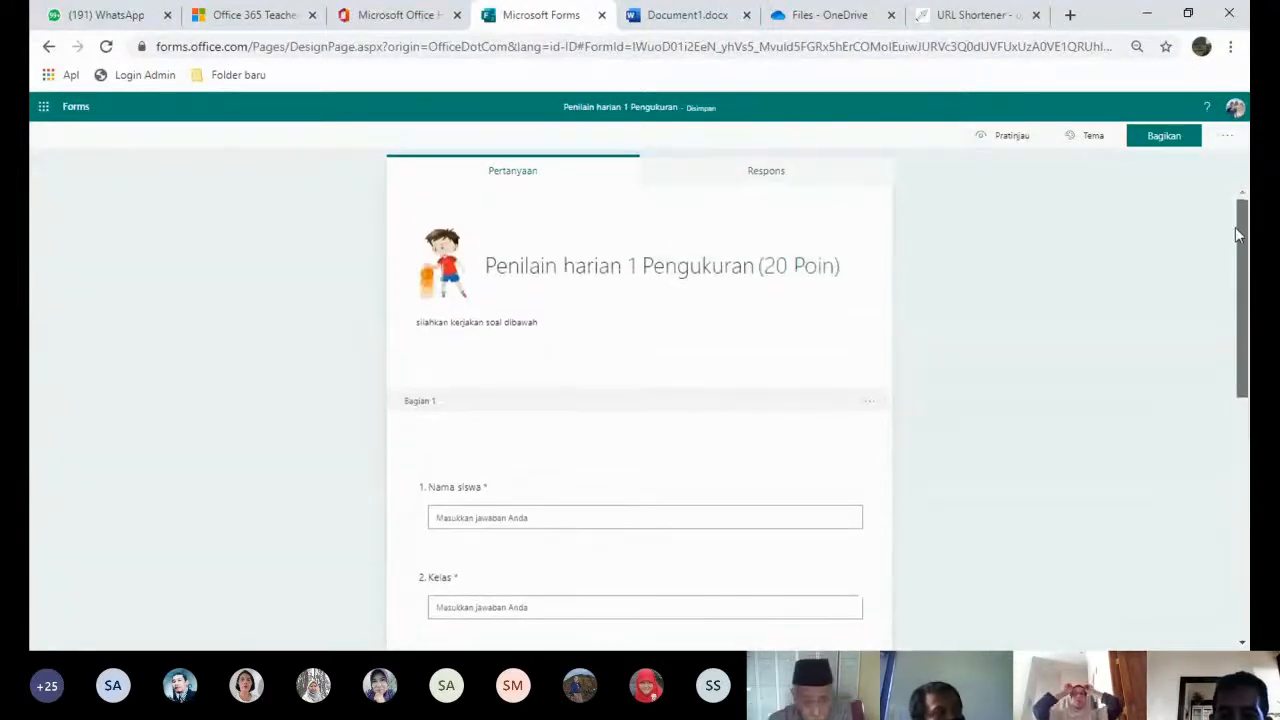
pyautogui.click(1087, 140)
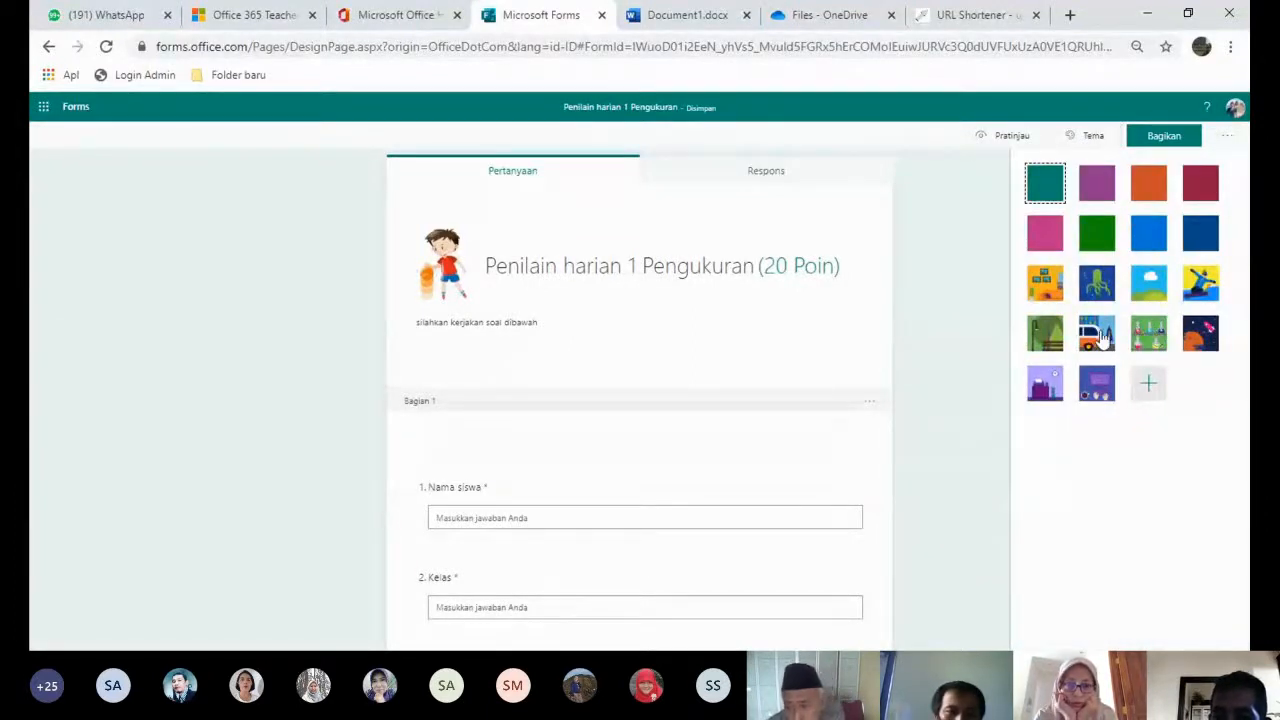
pyautogui.click(1108, 335)
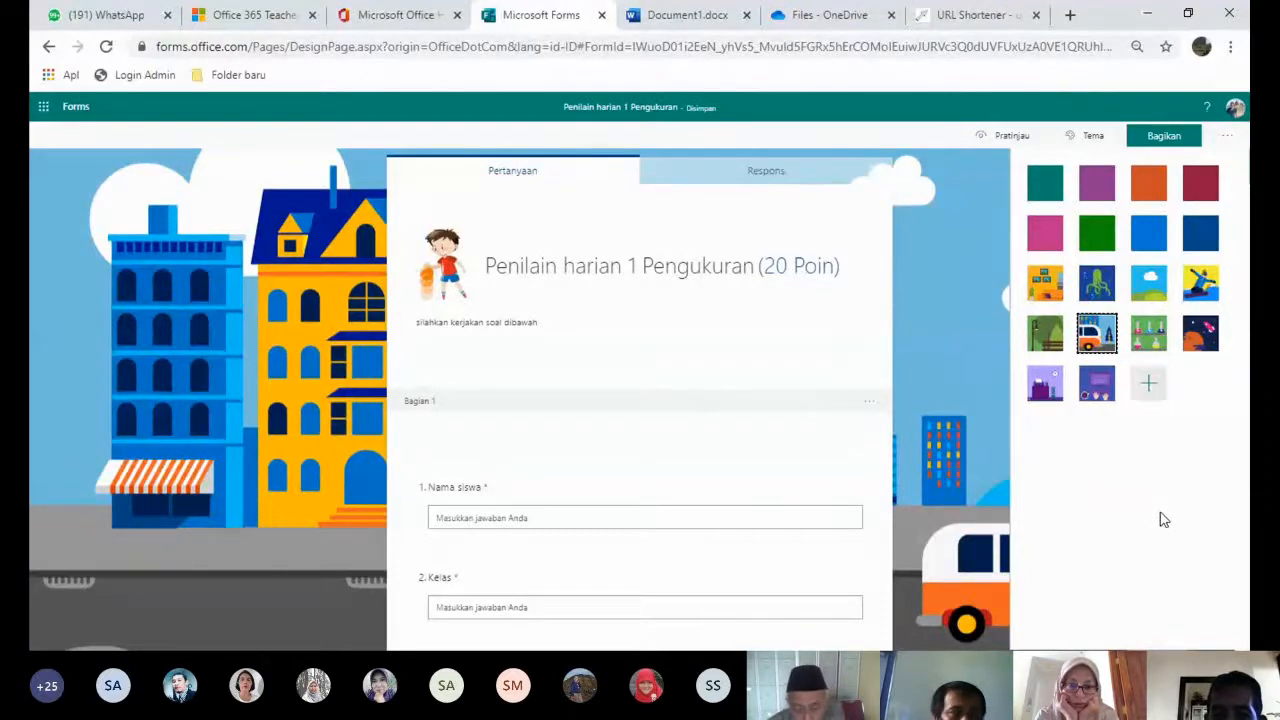
# - In form settings, turn off automatic results and allow anyone with the link to respond
pyautogui.click(1229, 141)
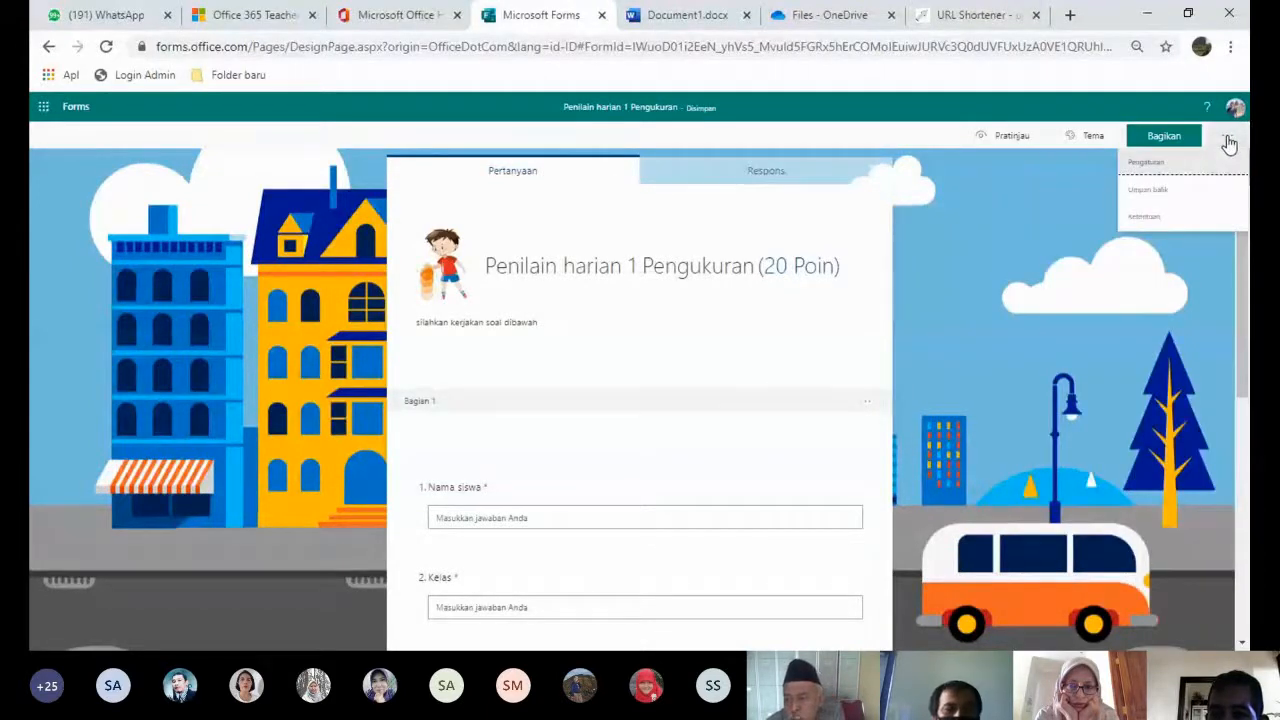
pyautogui.click(1145, 162)
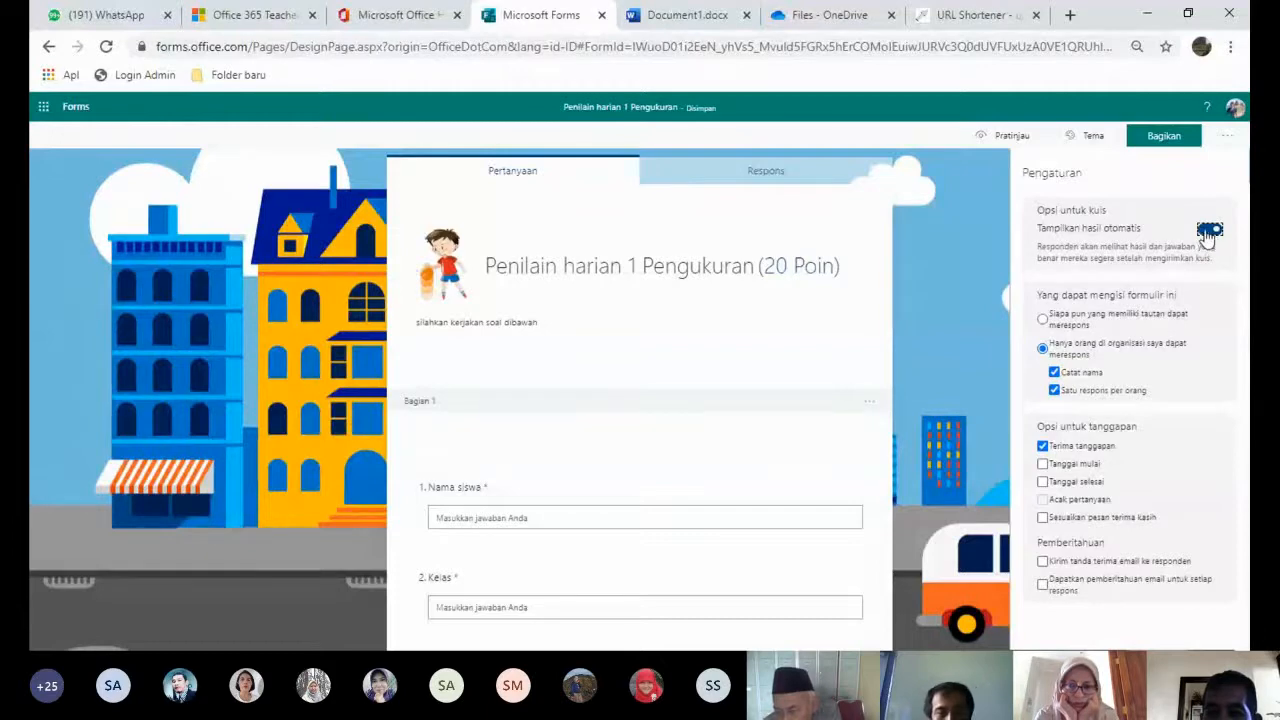
pyautogui.click(1208, 231)
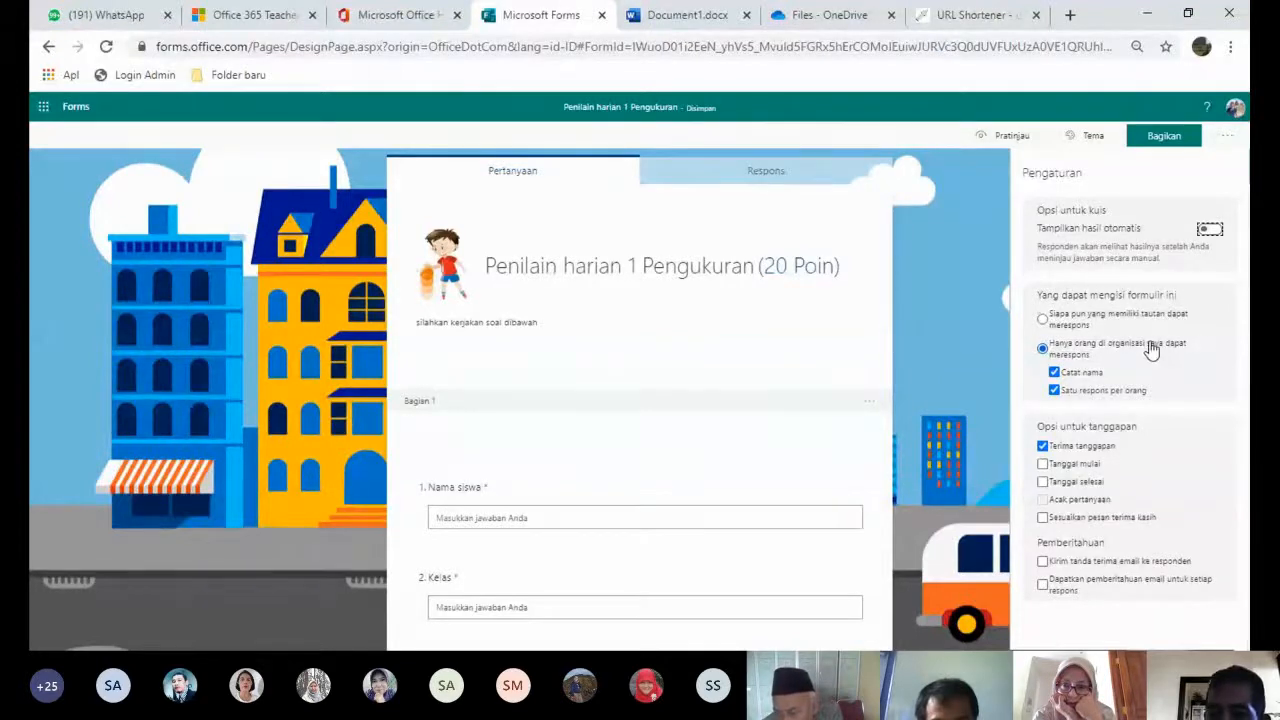
pyautogui.click(1044, 320)
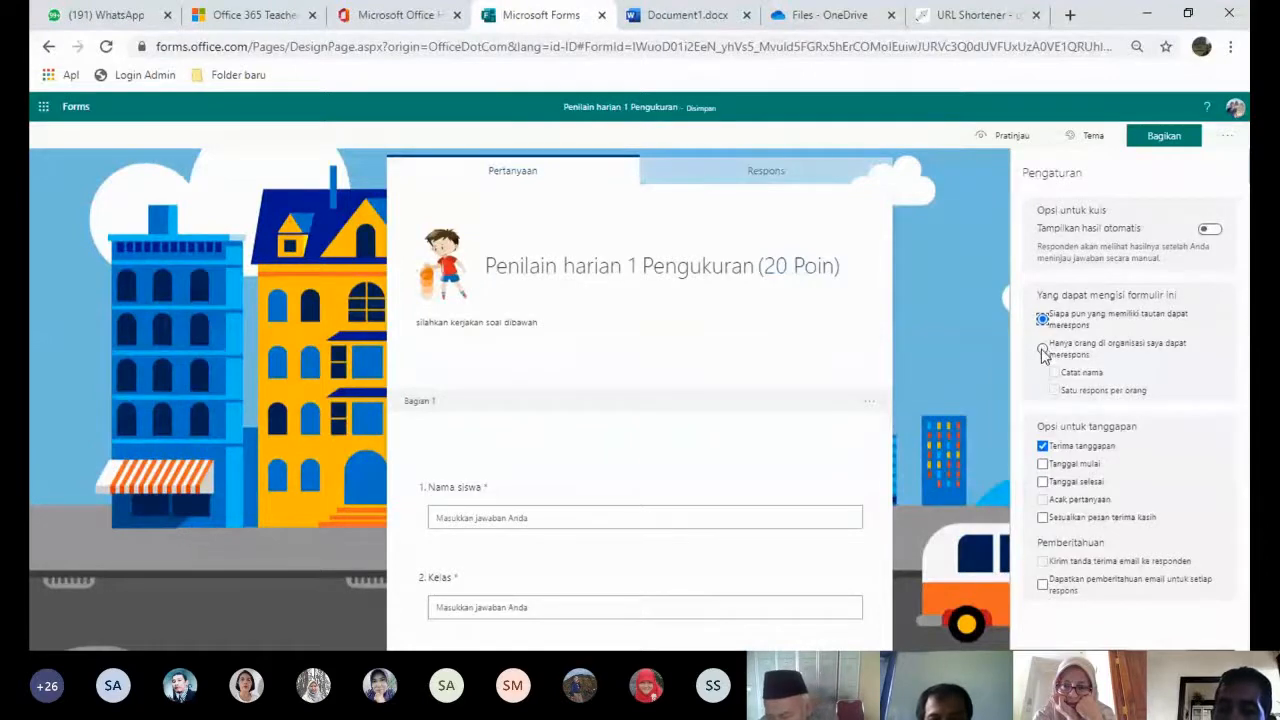
pyautogui.click(1043, 349)
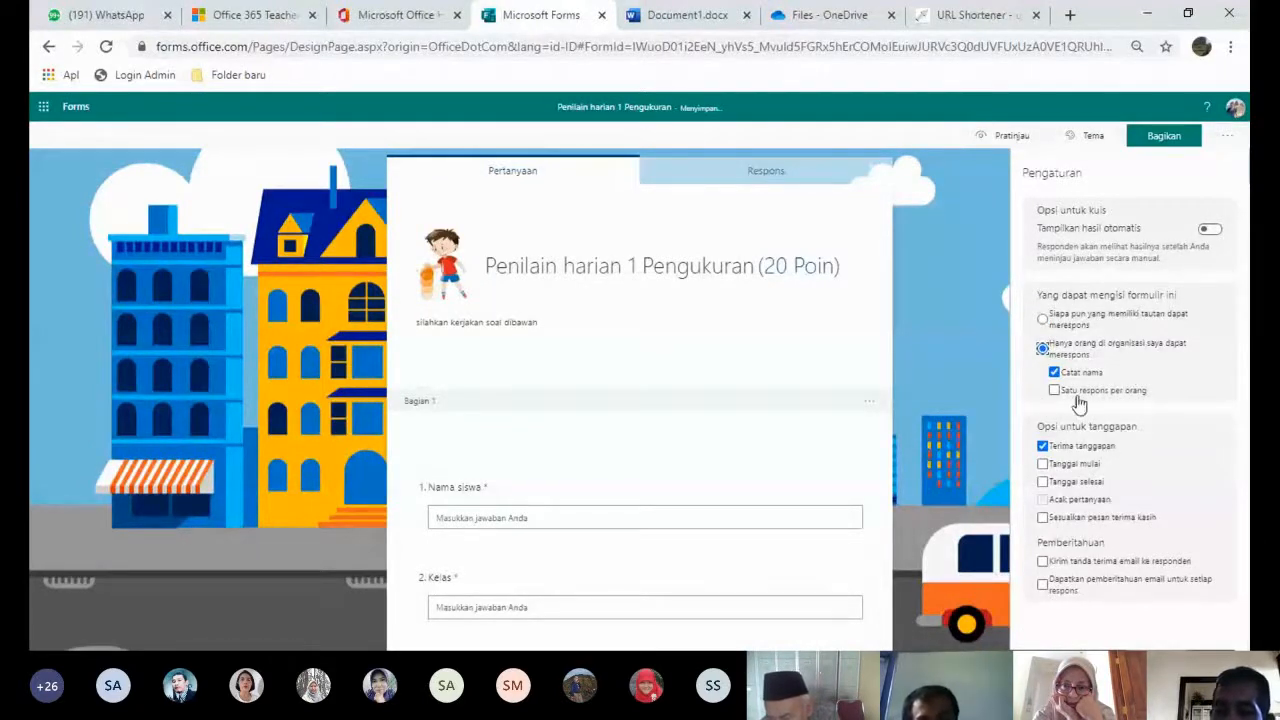
pyautogui.click(1043, 320)
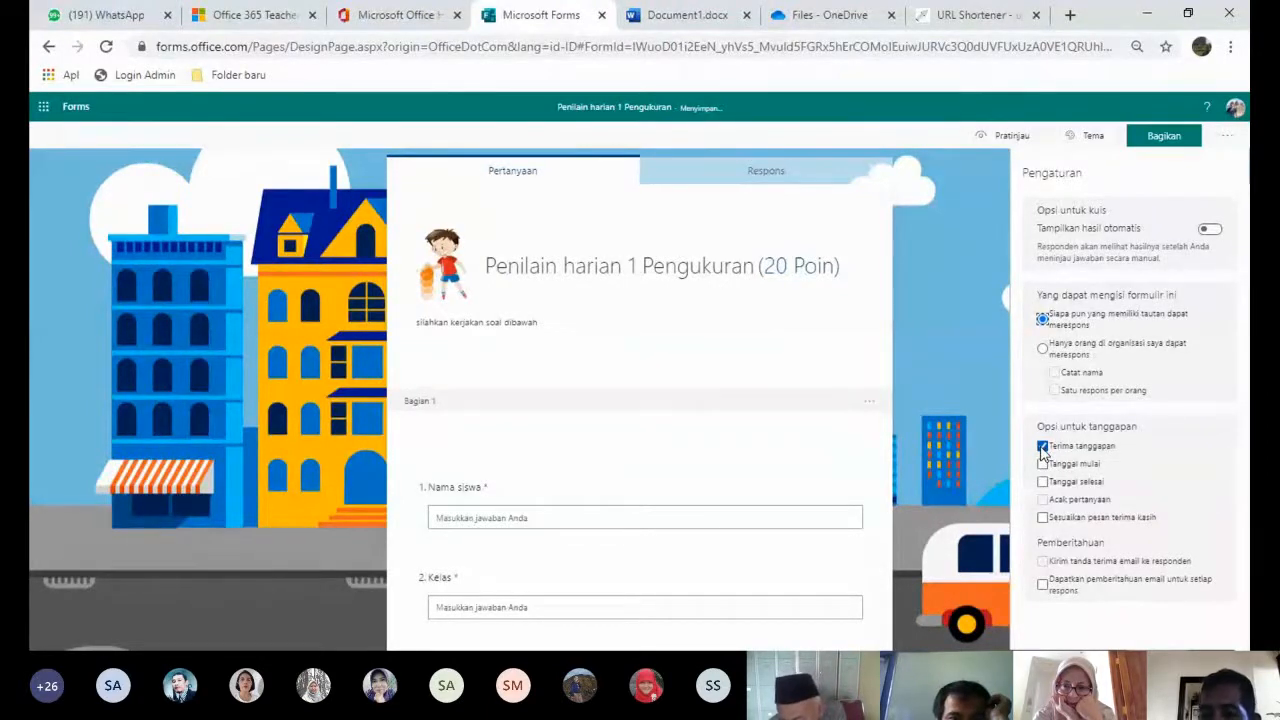
# - Keep responses open, set a start date of the 8th at 09.00, and enable an end date
pyautogui.click(1042, 446)
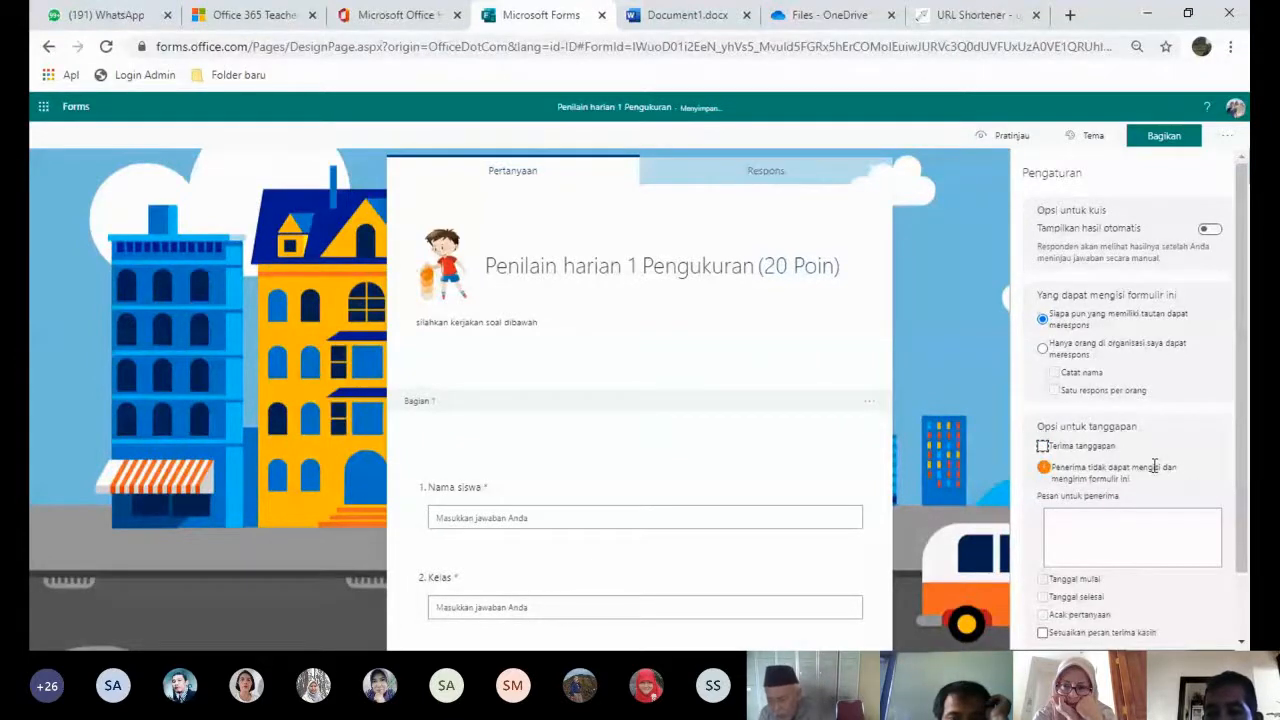
pyautogui.click(1043, 446)
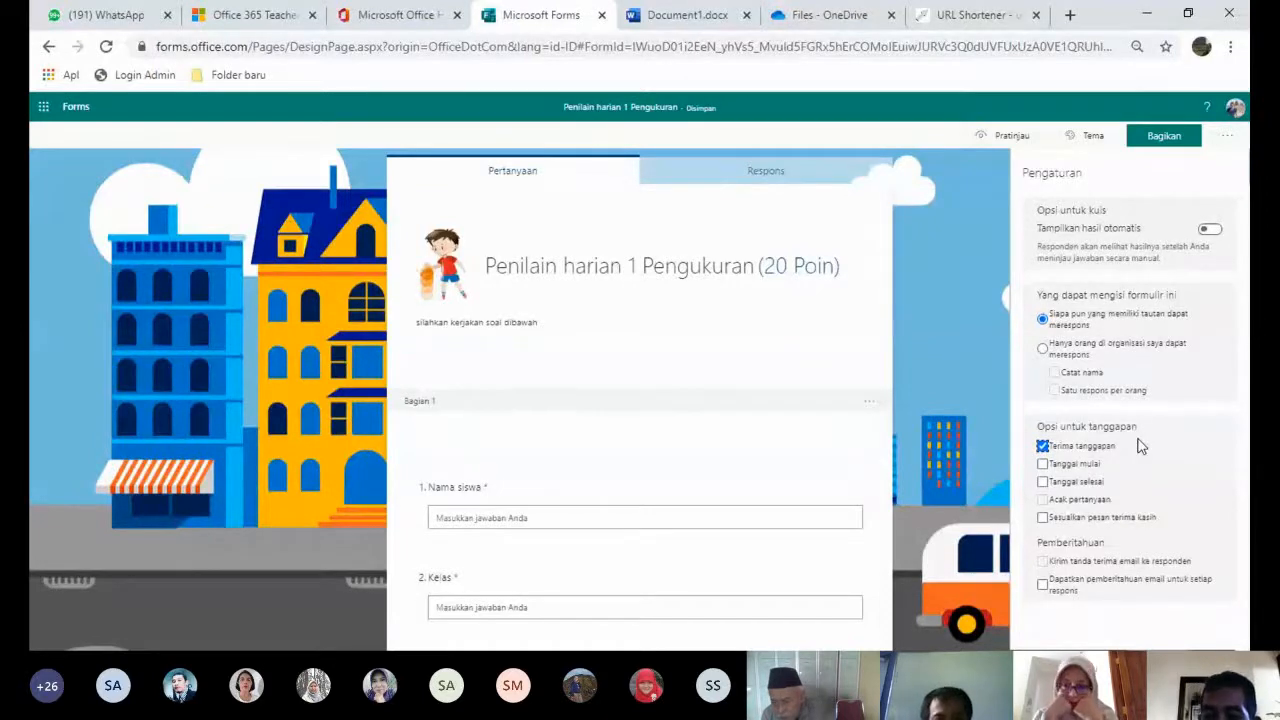
pyautogui.click(1050, 466)
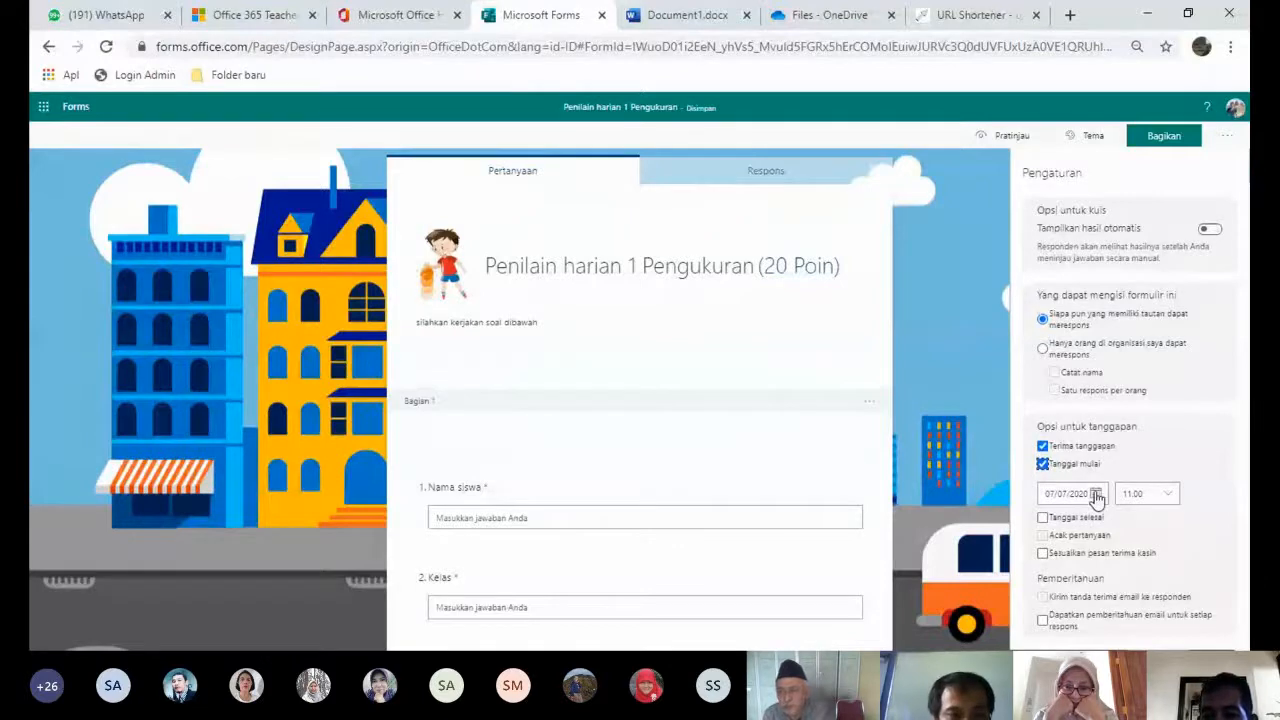
pyautogui.click(1097, 495)
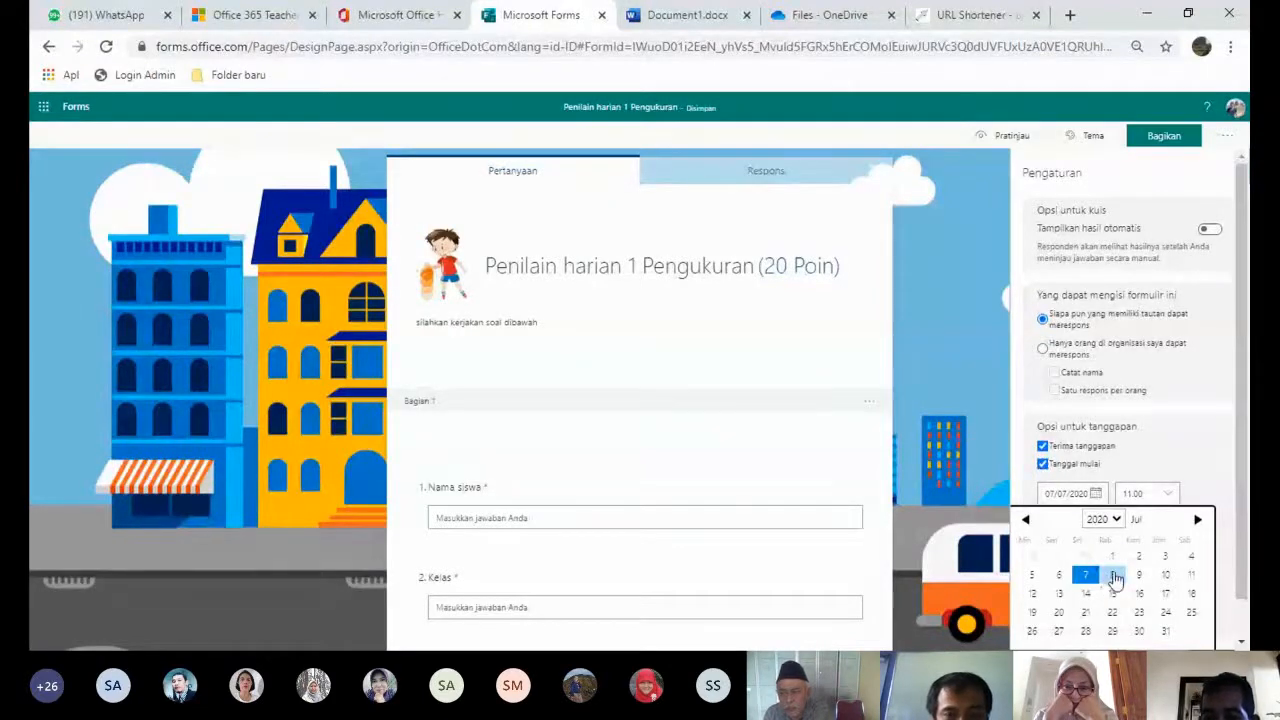
pyautogui.click(1113, 576)
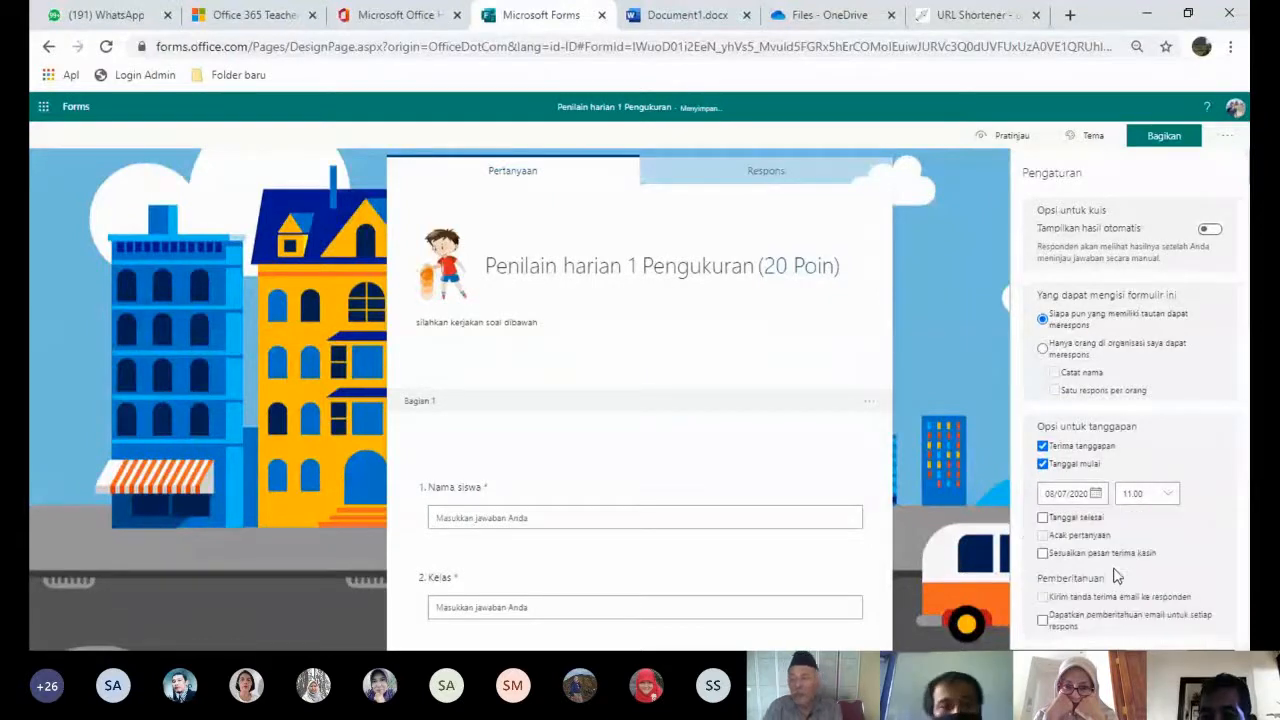
pyautogui.click(1165, 495)
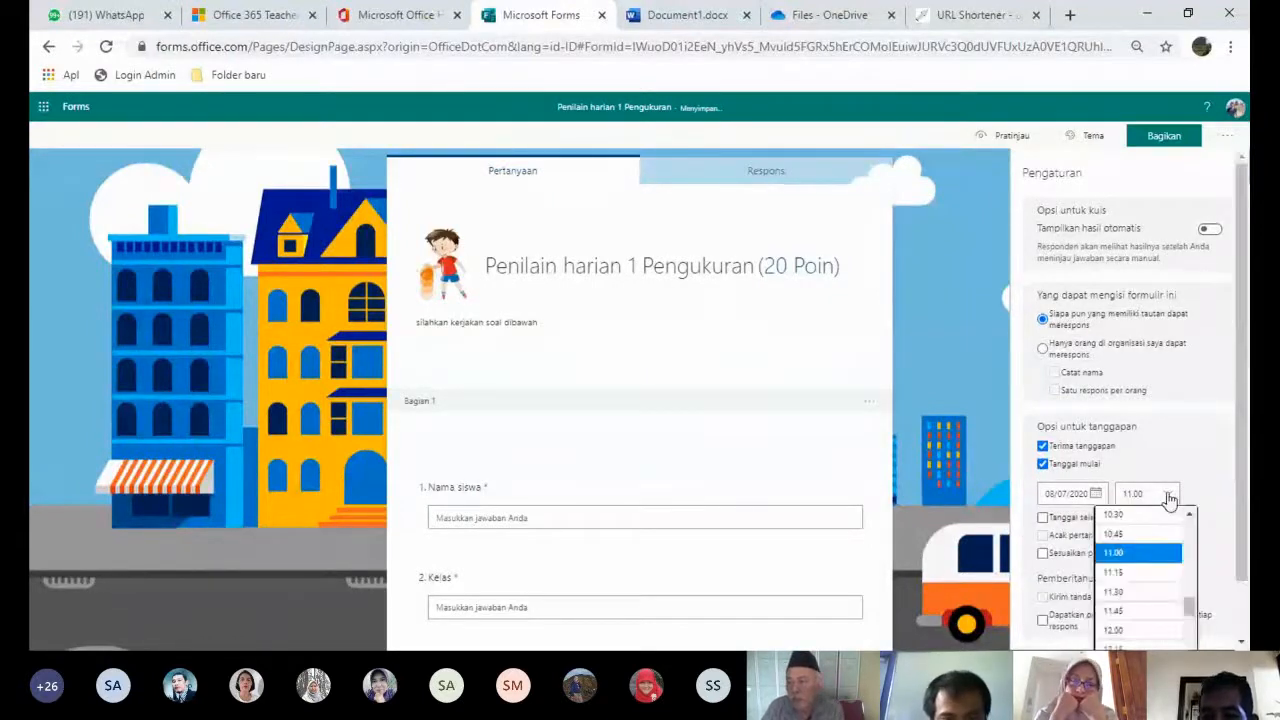
pyautogui.moveTo(1193, 608); pyautogui.dragTo(1193, 568)
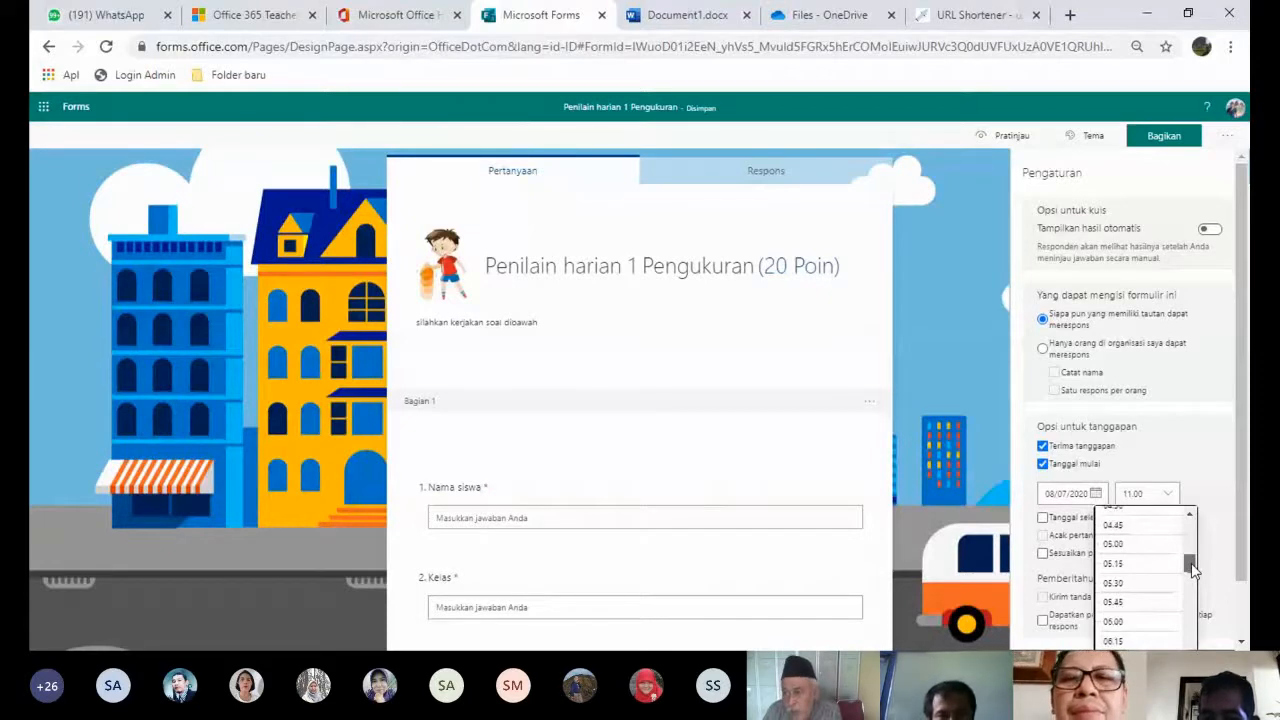
pyautogui.scroll(-3, 1137, 571)
pyautogui.click(1137, 567)
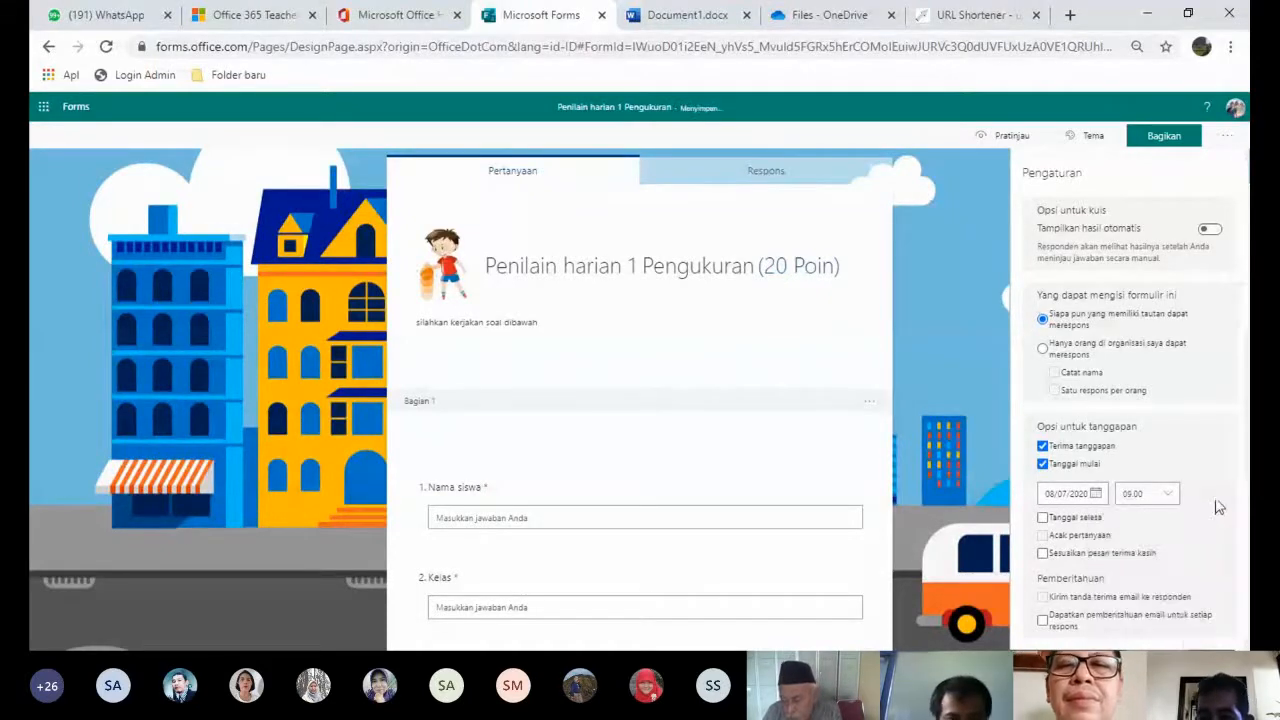
pyautogui.click(1044, 519)
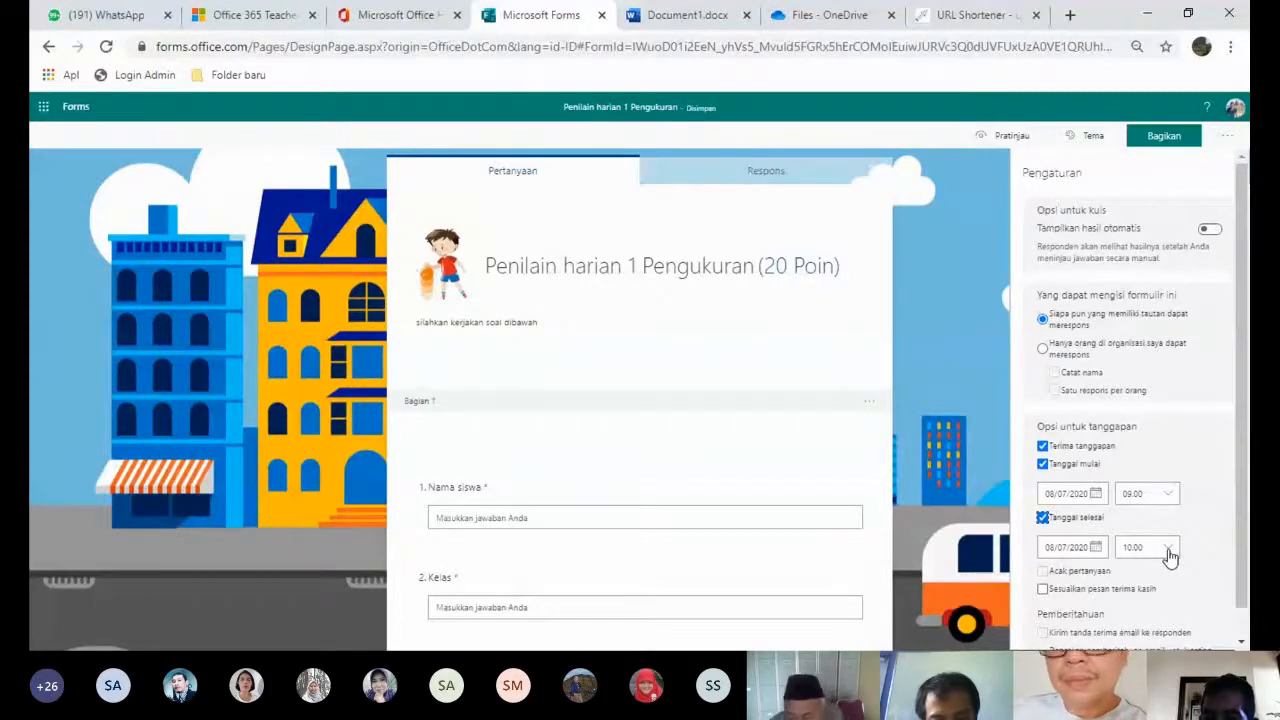
pyautogui.scroll(-1, 1245, 511)
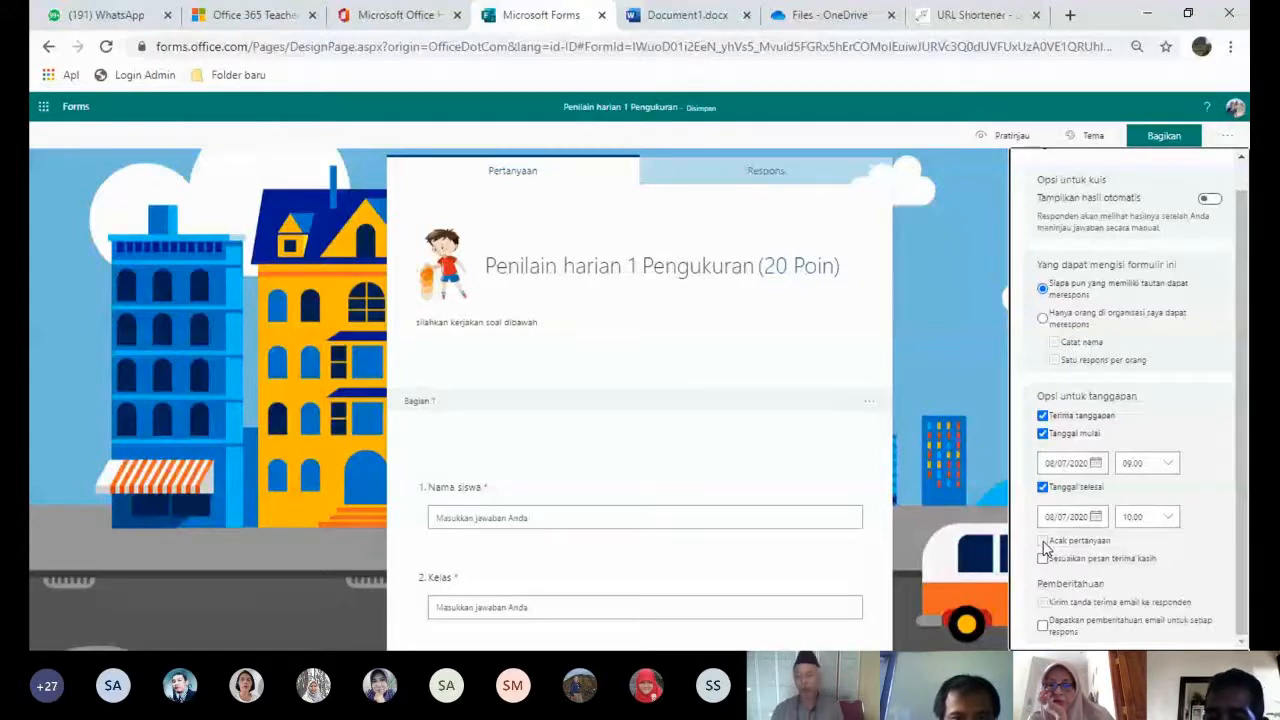
# - Enable the custom thank-you message "Tanggapan Anda telah dikirim." in the quiz settings
pyautogui.click(1043, 557)
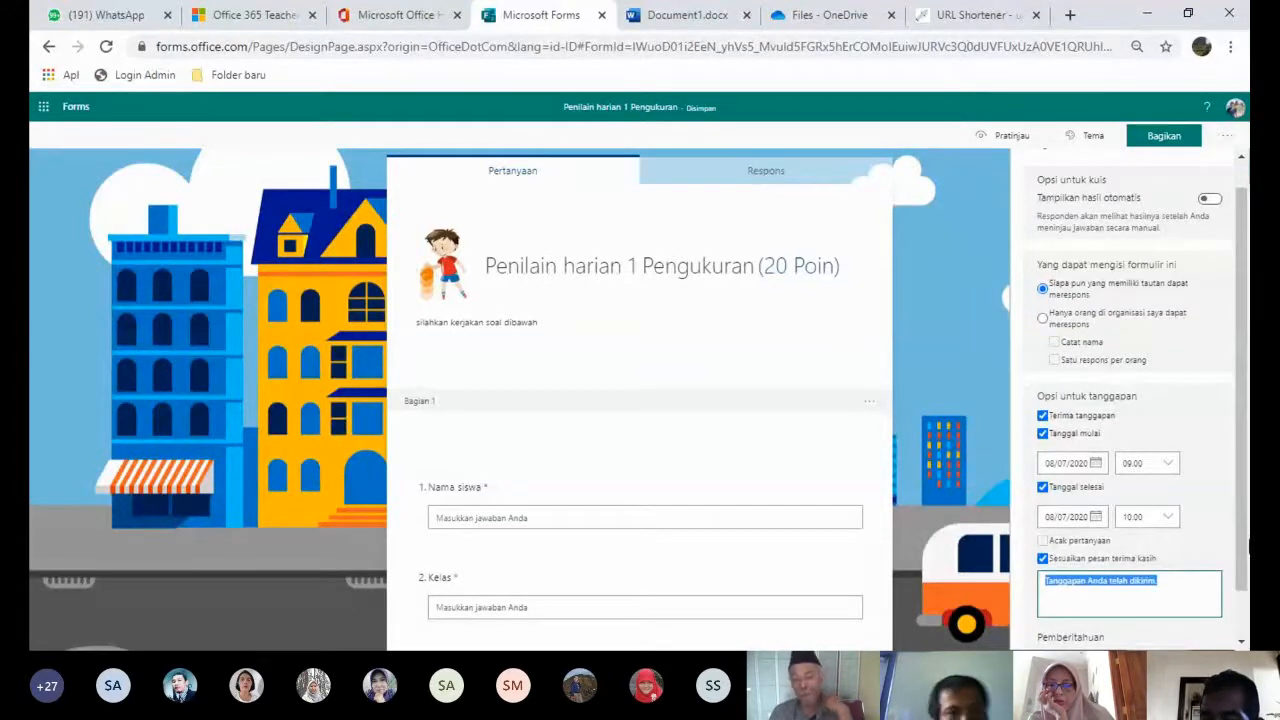
pyautogui.scroll(-1, 1247, 580)
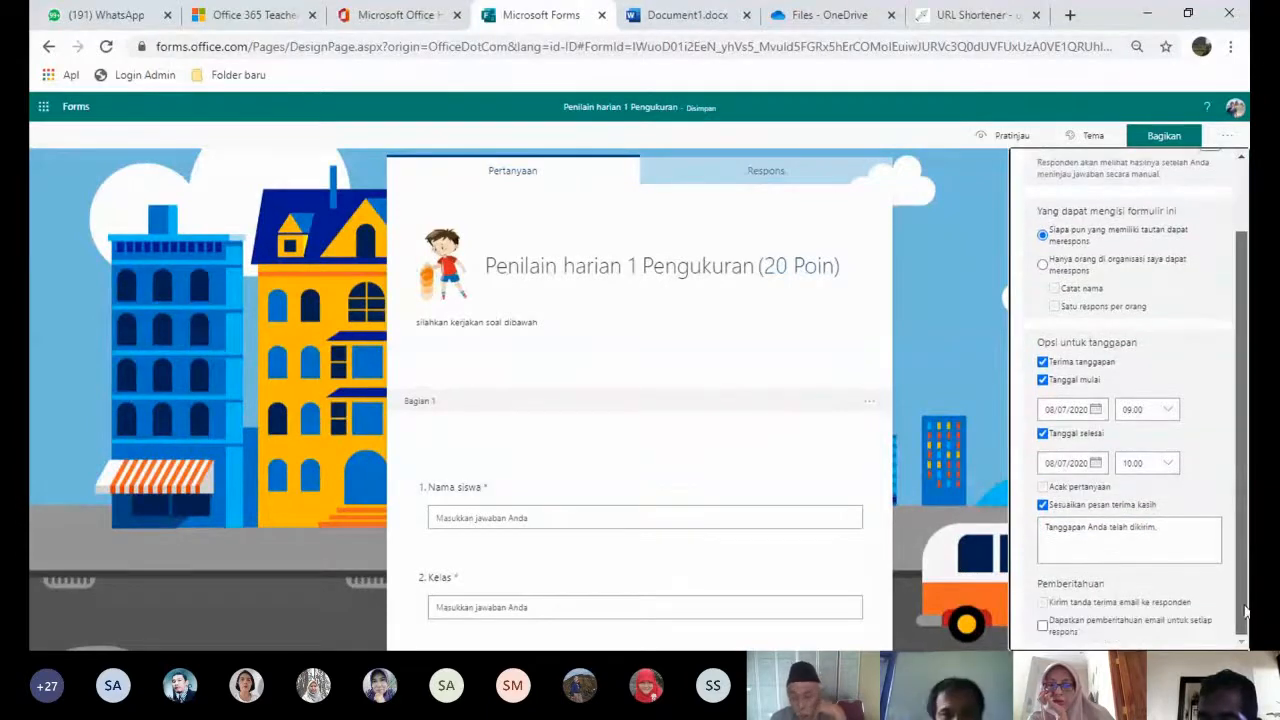
pyautogui.moveTo(1247, 612); pyautogui.dragTo(1247, 500)
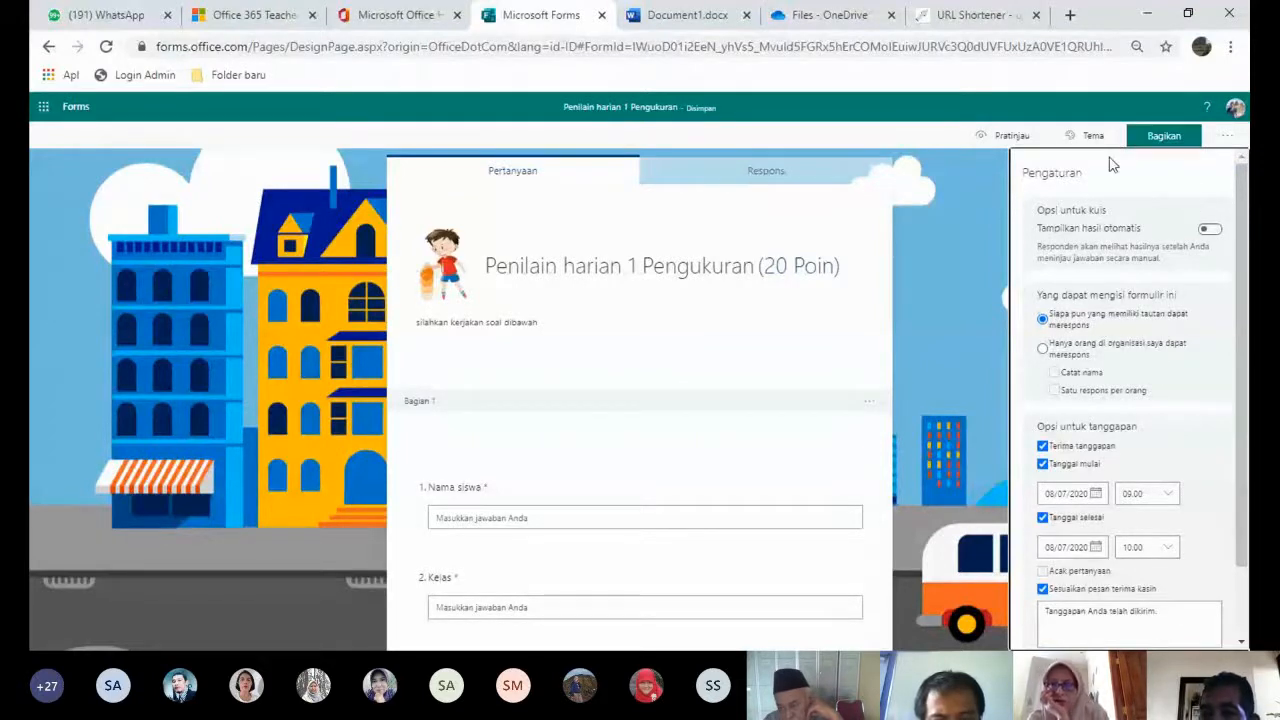
# - Copy the quiz's anyone-with-the-link response link and switch to the gg.gg URL Shortener tab
pyautogui.click(1166, 138)
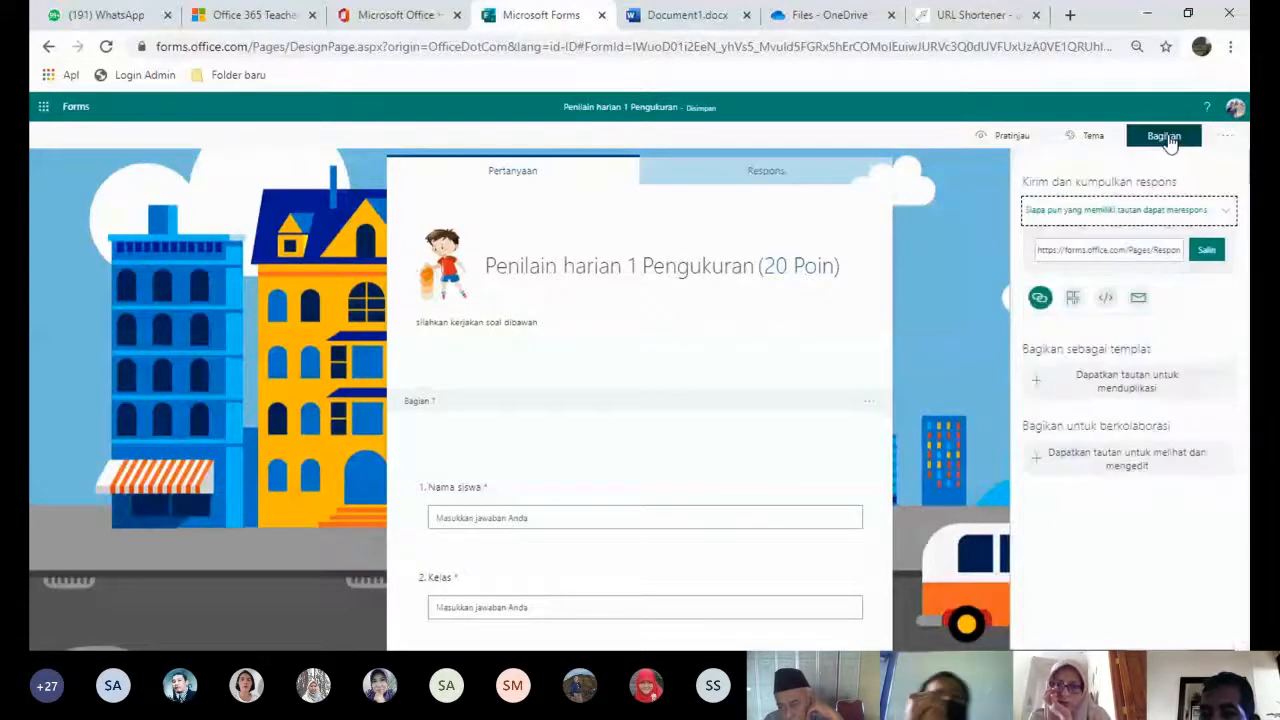
pyautogui.click(1207, 251)
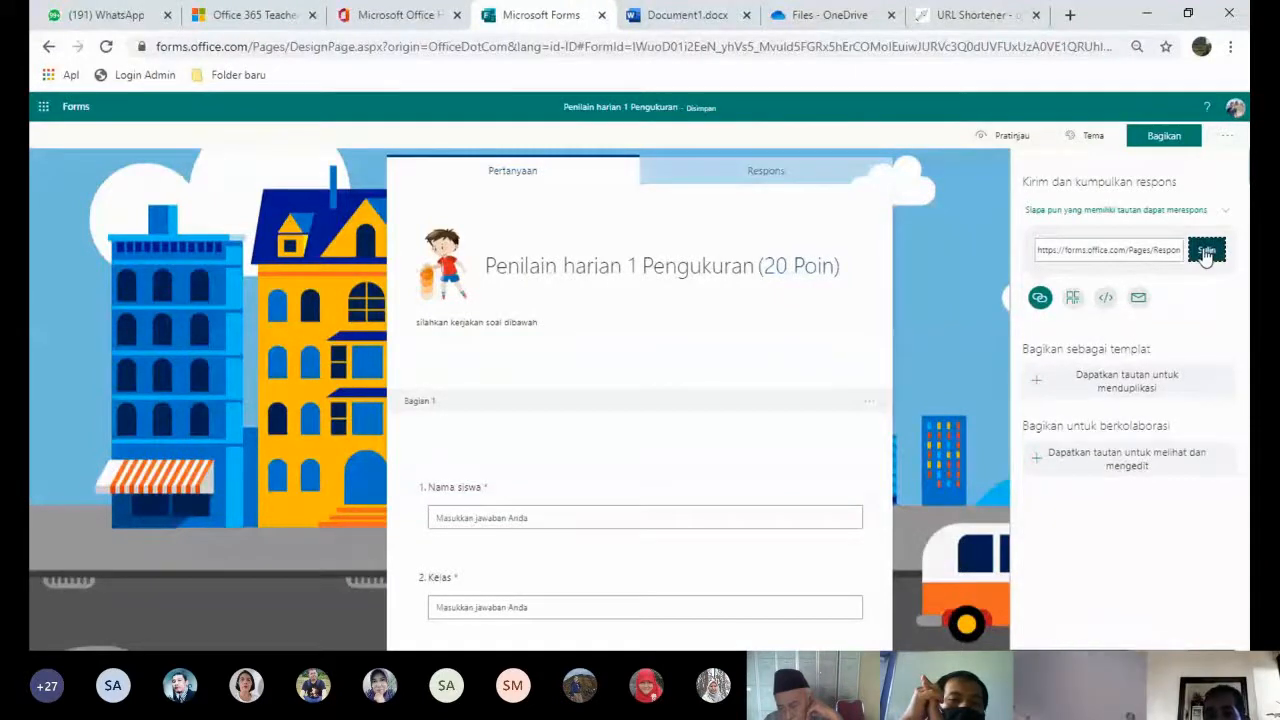
pyautogui.click(981, 12)
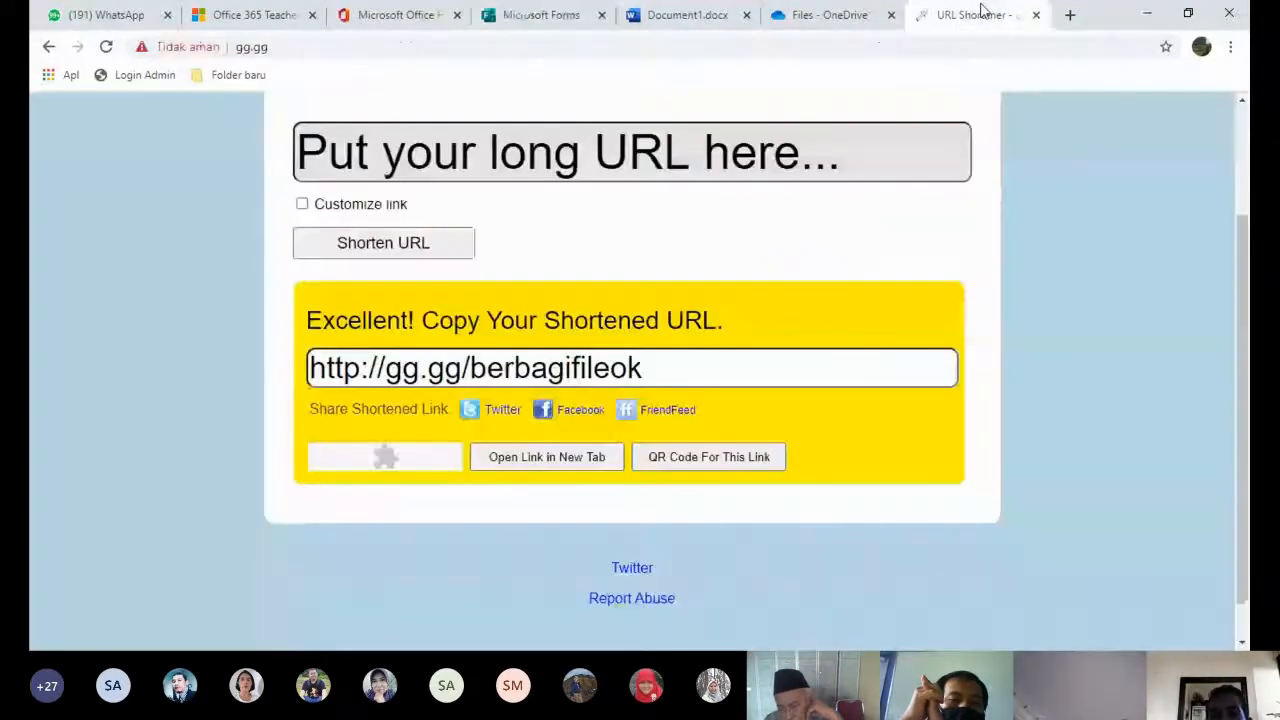
# - Clear the gg.gg long-URL box and return to the Microsoft Forms sharing page
pyautogui.click(482, 149)
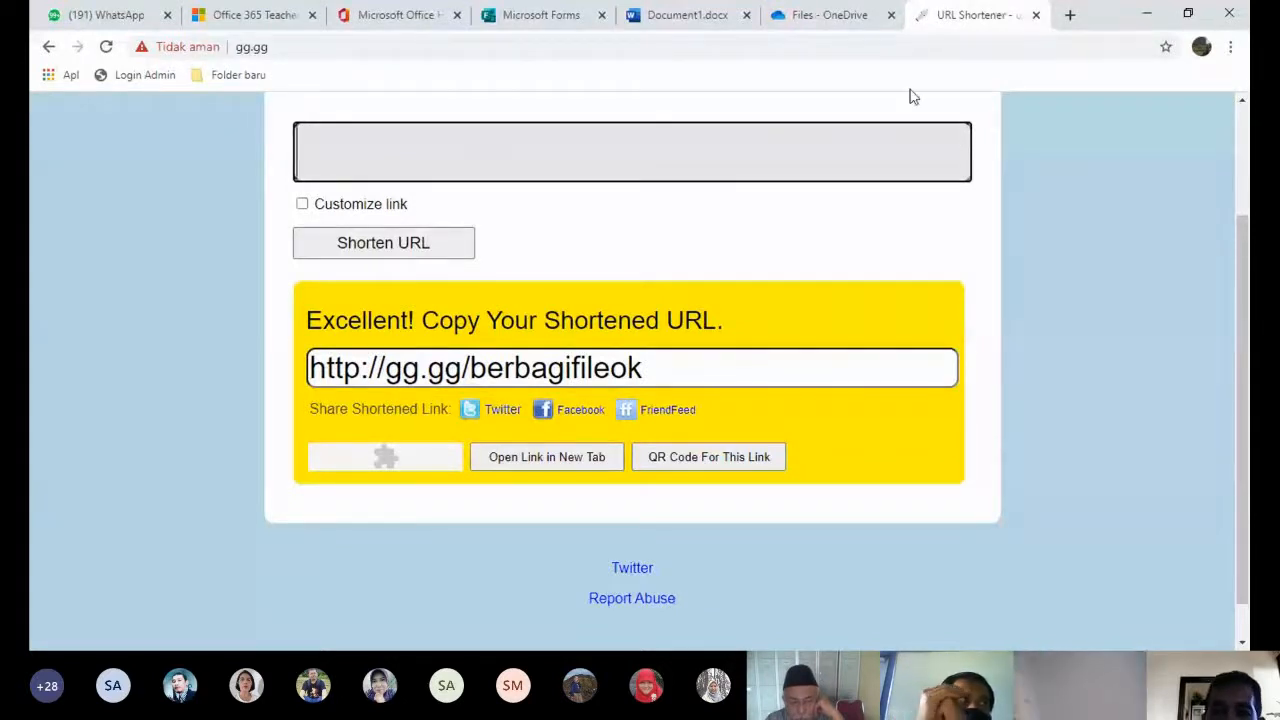
pyautogui.click(567, 17)
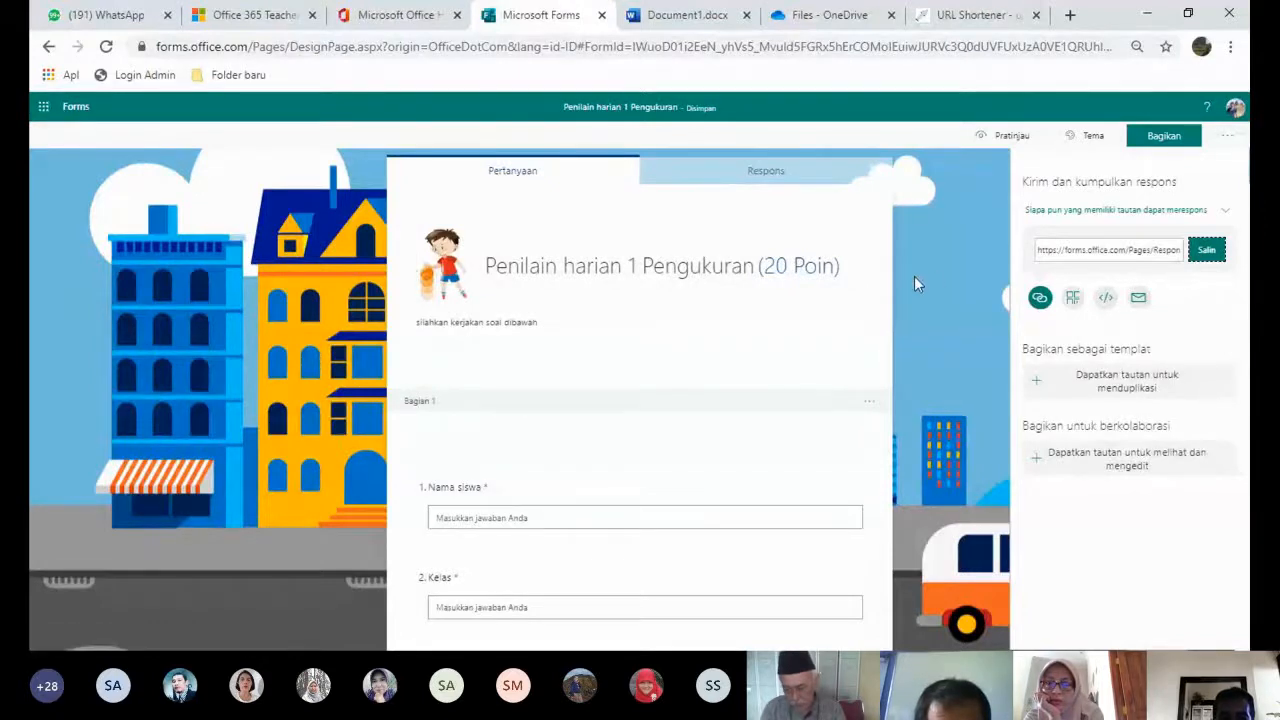
# - Create a new blank form titled "FORMULIR PENDAFTARAN SMAN BANTEN 1"
pyautogui.click(77, 110)
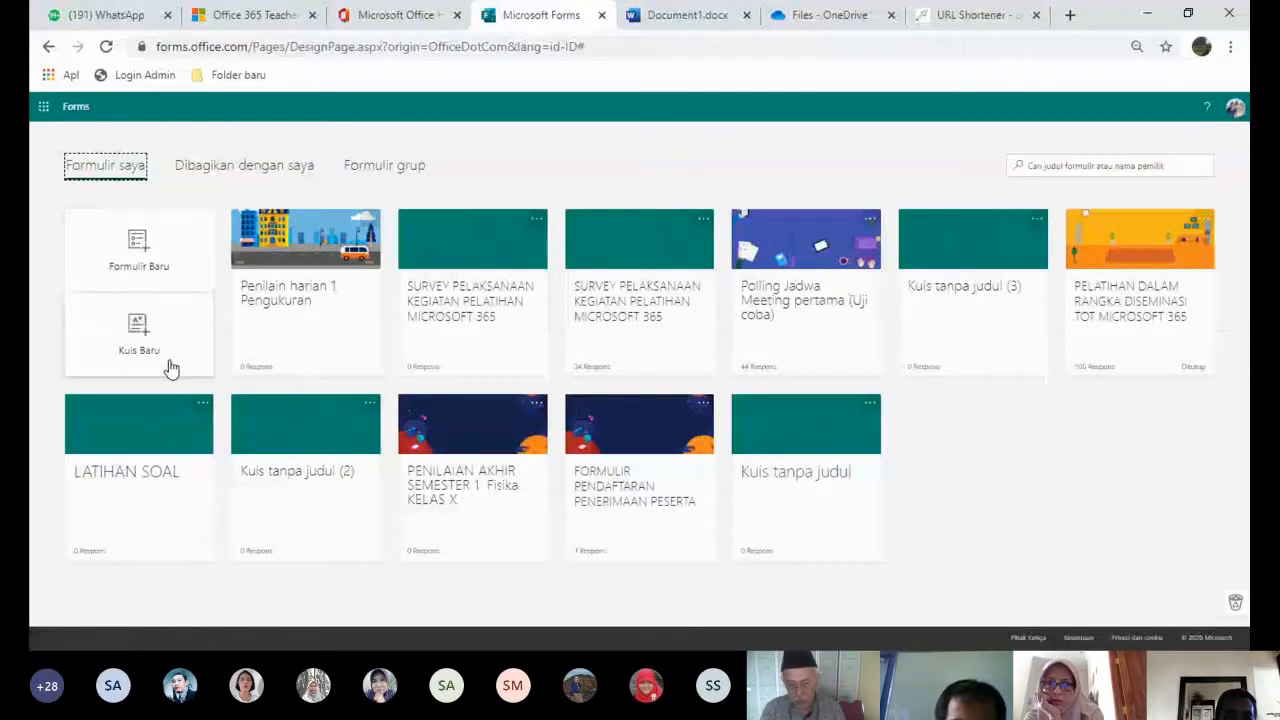
pyautogui.click(137, 258)
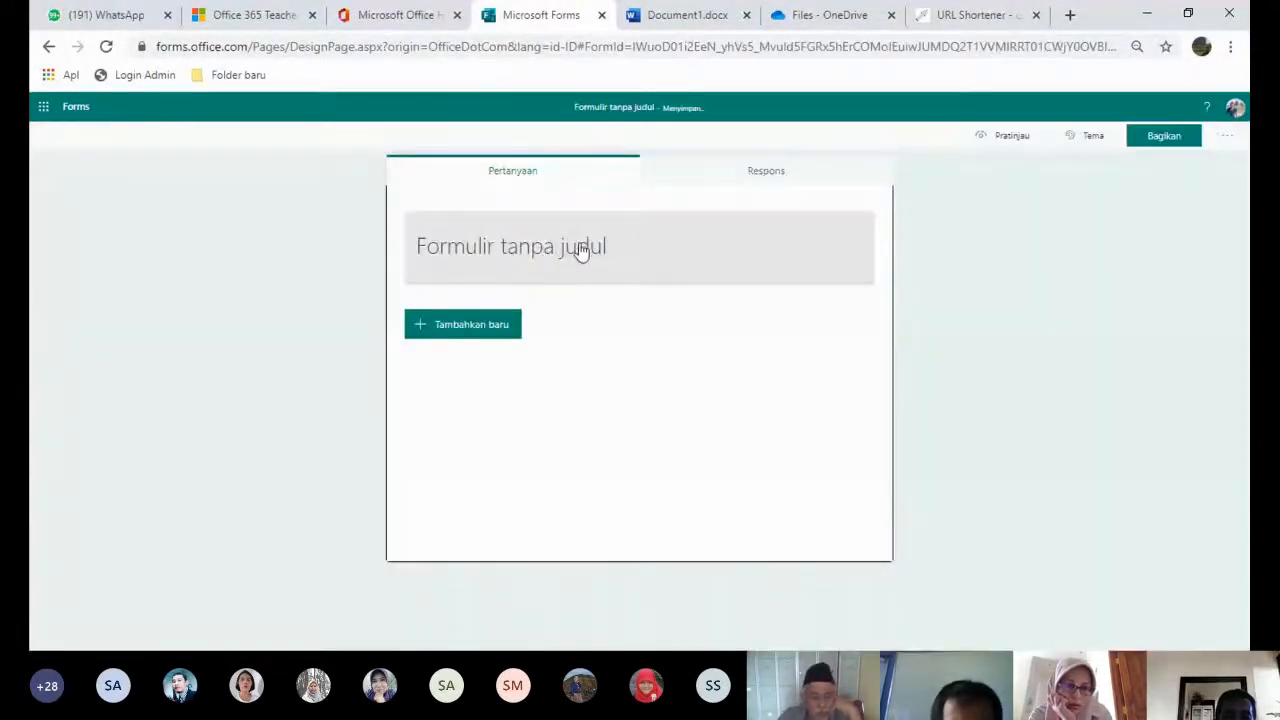
pyautogui.click(580, 241)
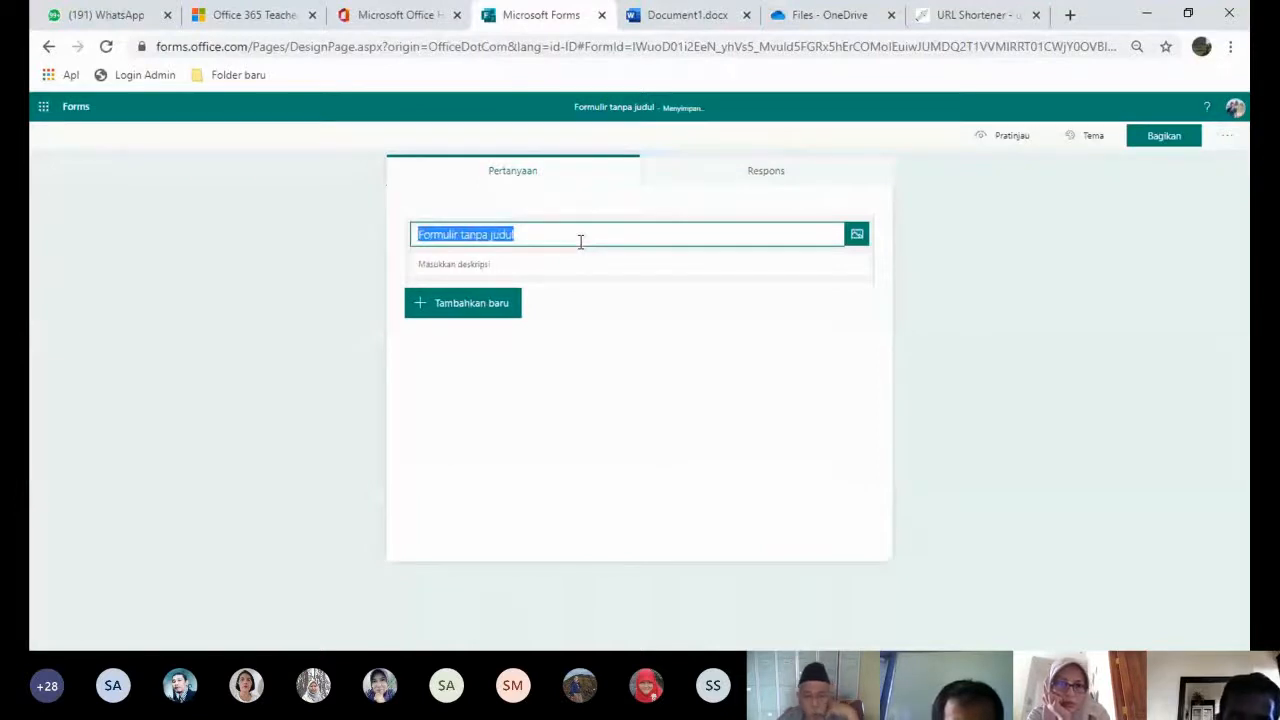
pyautogui.write('FORMULIR ')
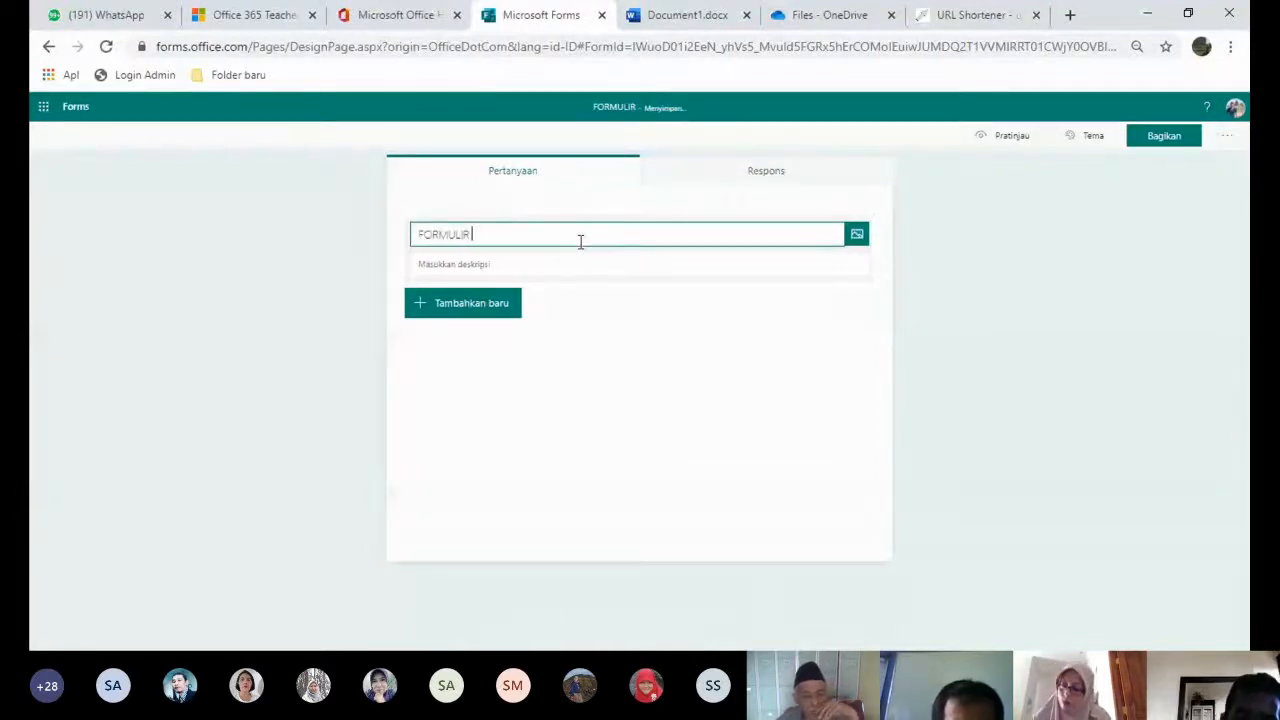
pyautogui.write('PENDAFTRAN')
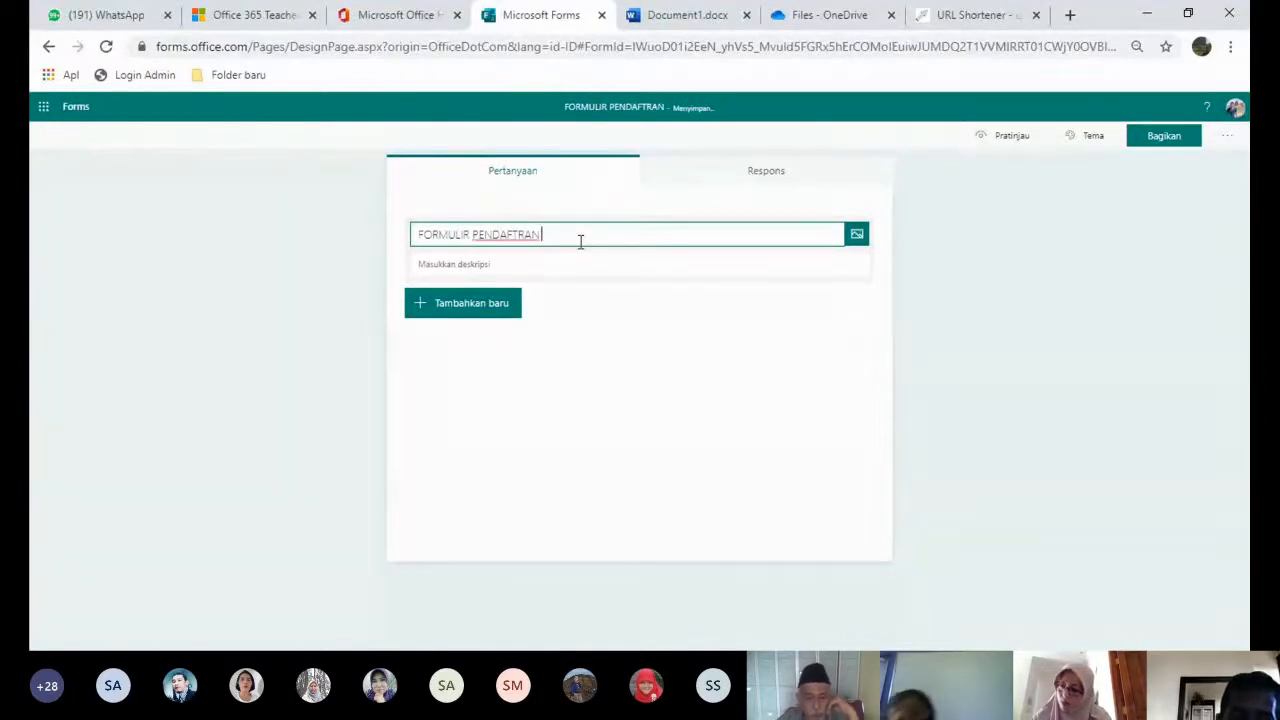
pyautogui.press('BackSpace')
pyautogui.press('BackSpace')
pyautogui.press('BackSpace')
pyautogui.write('AR')
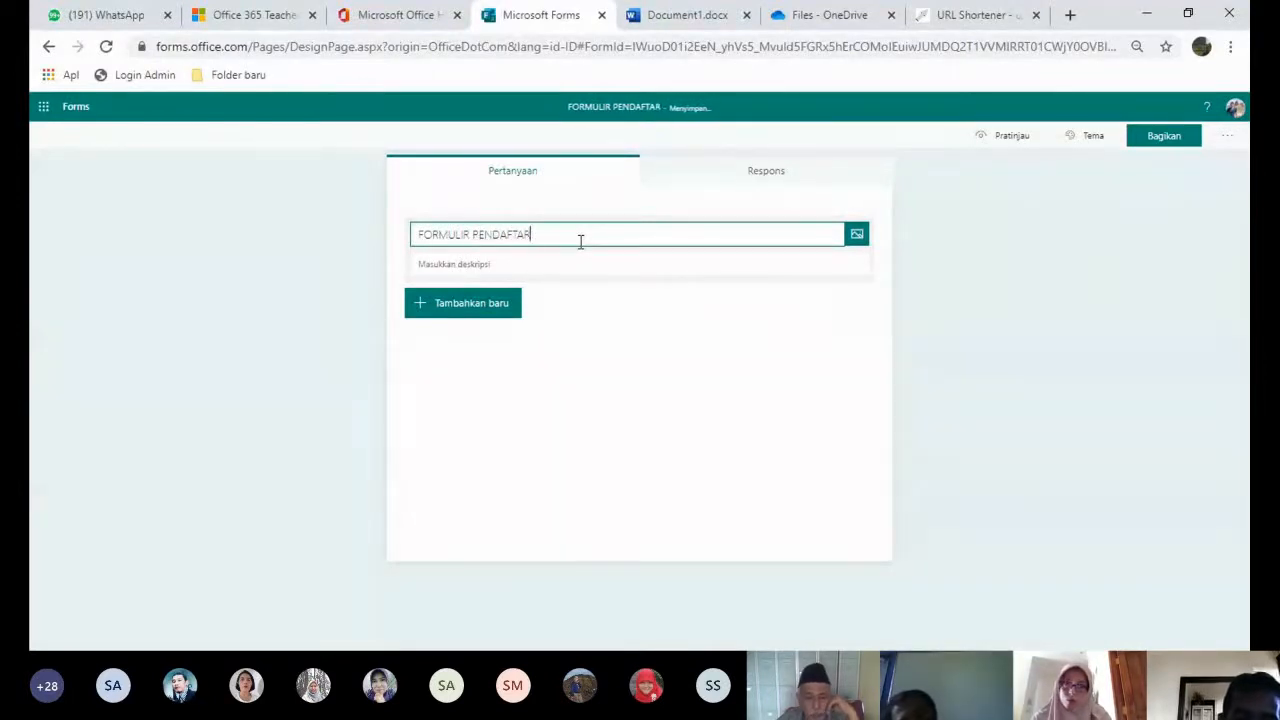
pyautogui.write('AN SMAN')
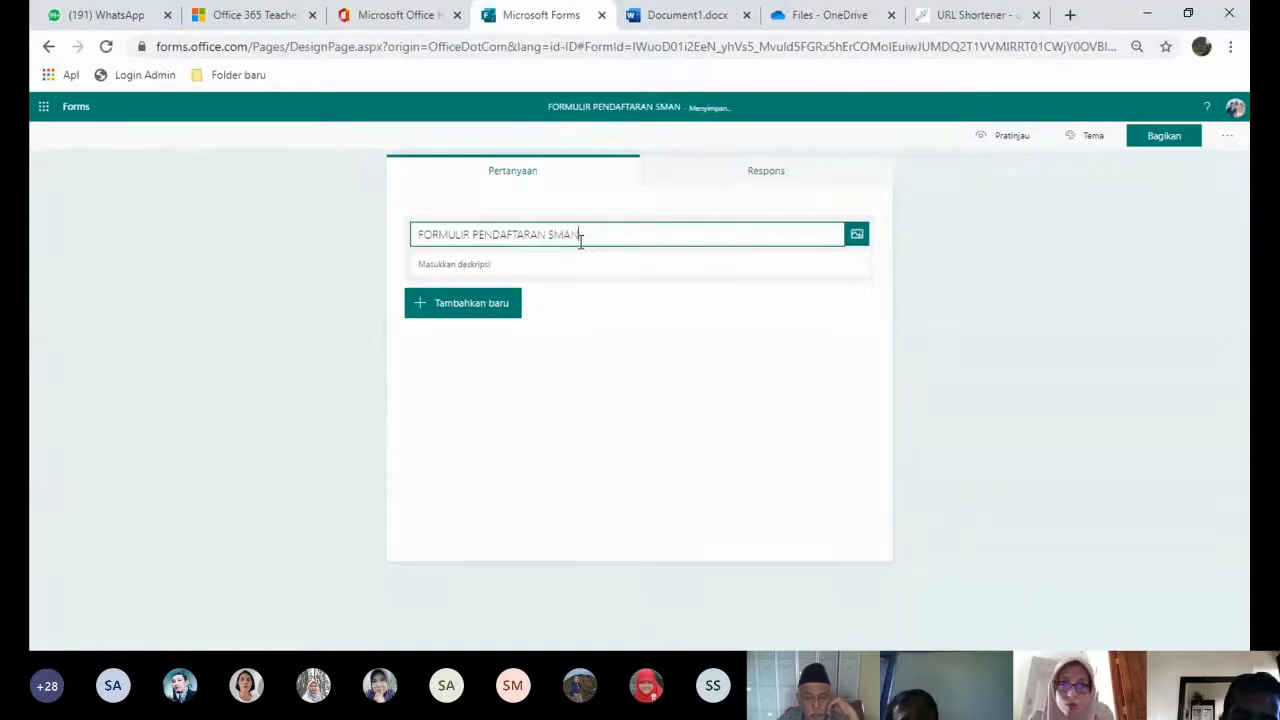
pyautogui.write(' BANTEN 1')
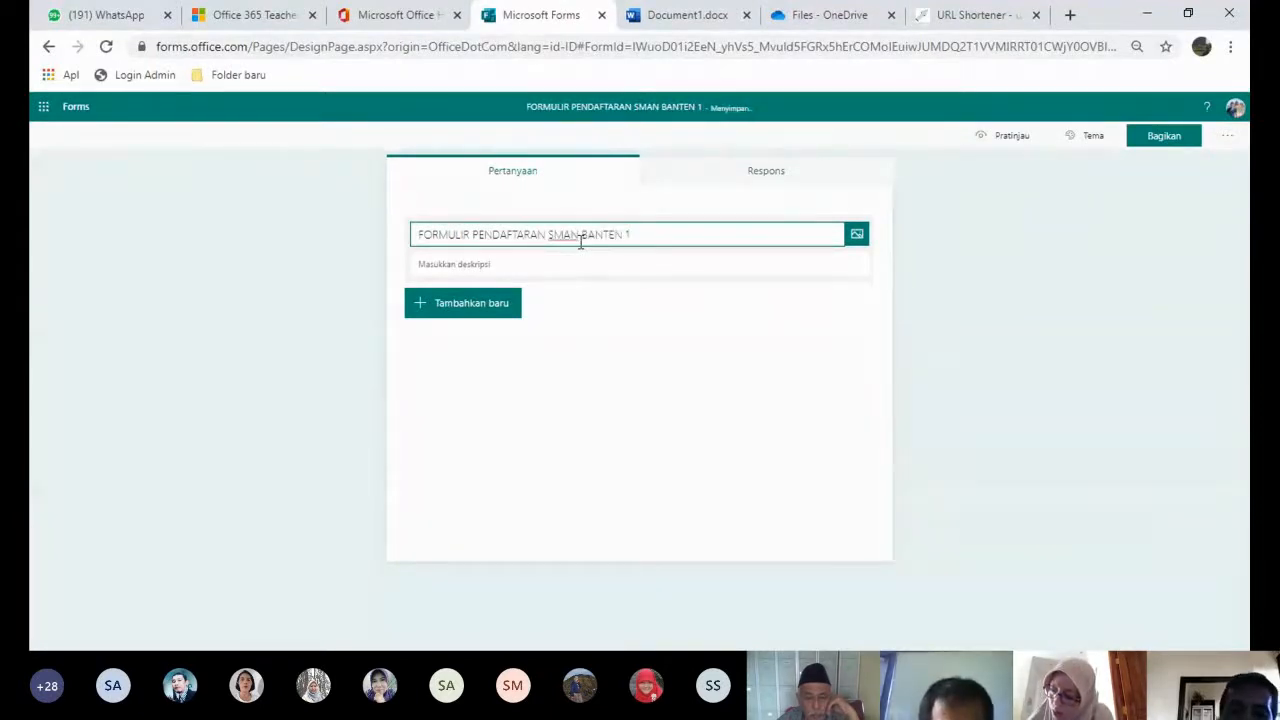
# - Add the description "SILAHKAN ISIKAN DATA DIRI ANDA KE FORMULIR INI" below the title
pyautogui.click(490, 264)
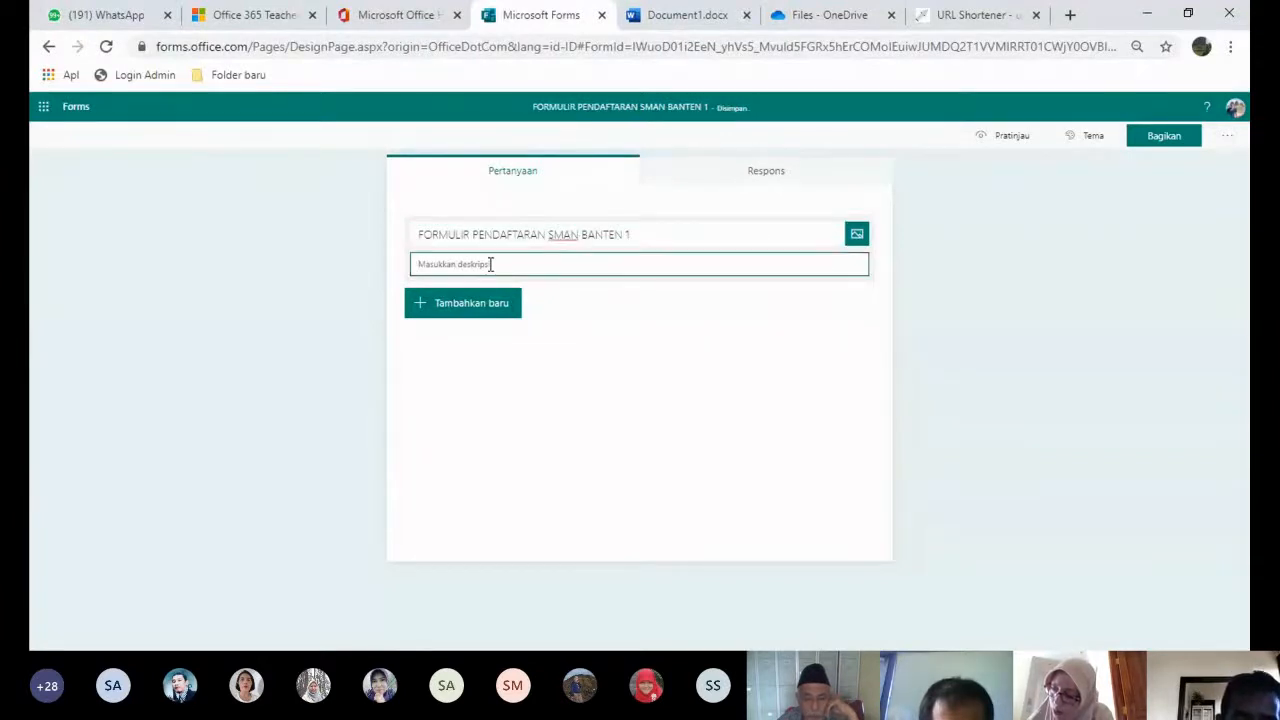
pyautogui.write('SILAHKAN')
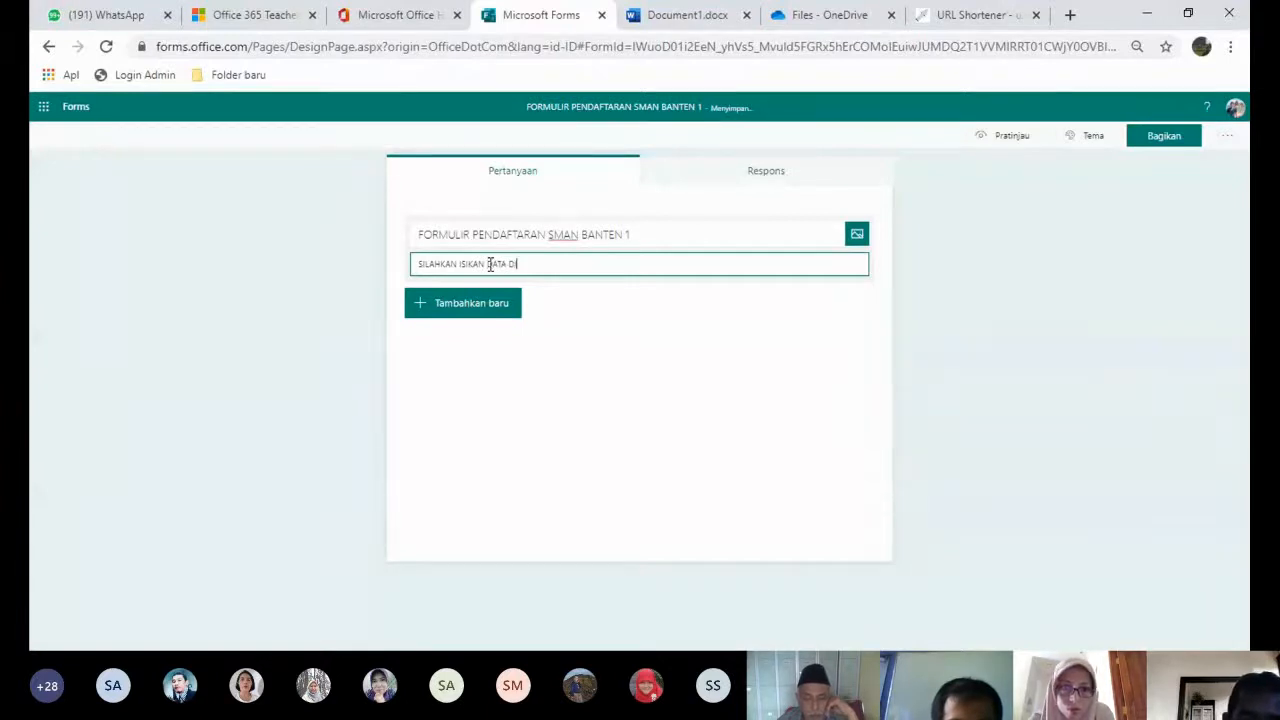
pyautogui.write('ISIKAN DATA DIRI ANDA')
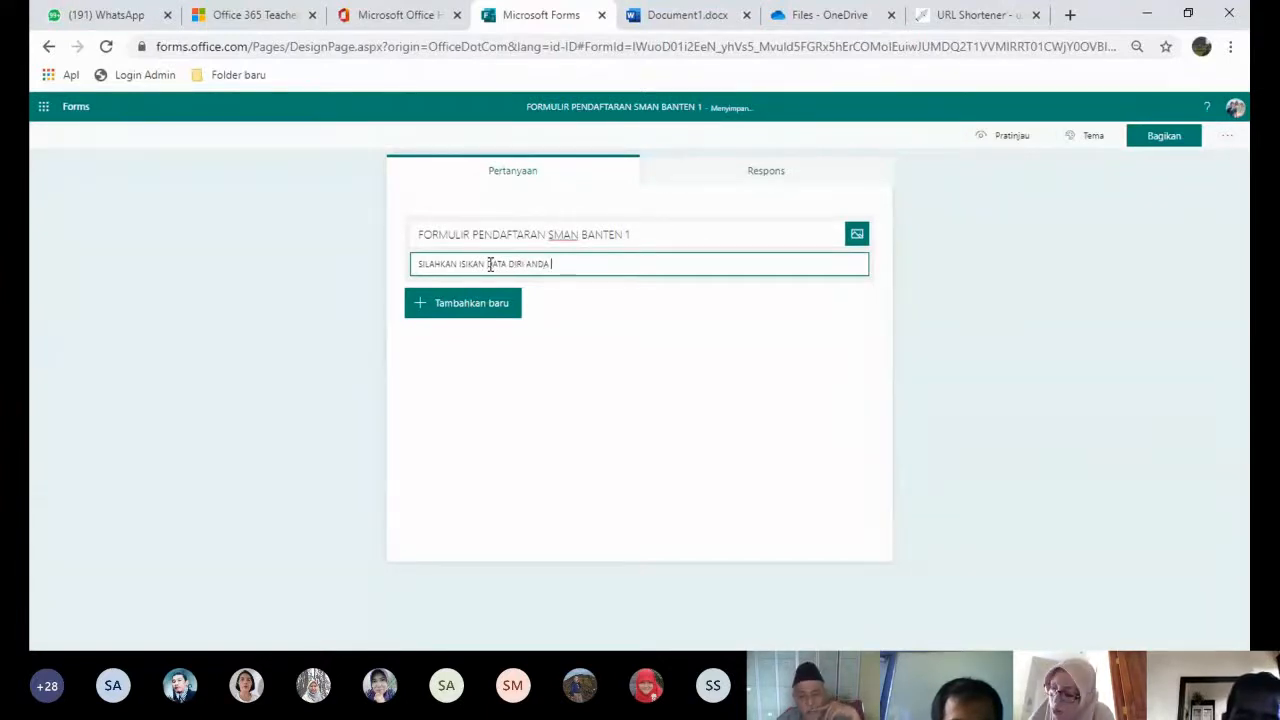
pyautogui.write(' KE FORMU')
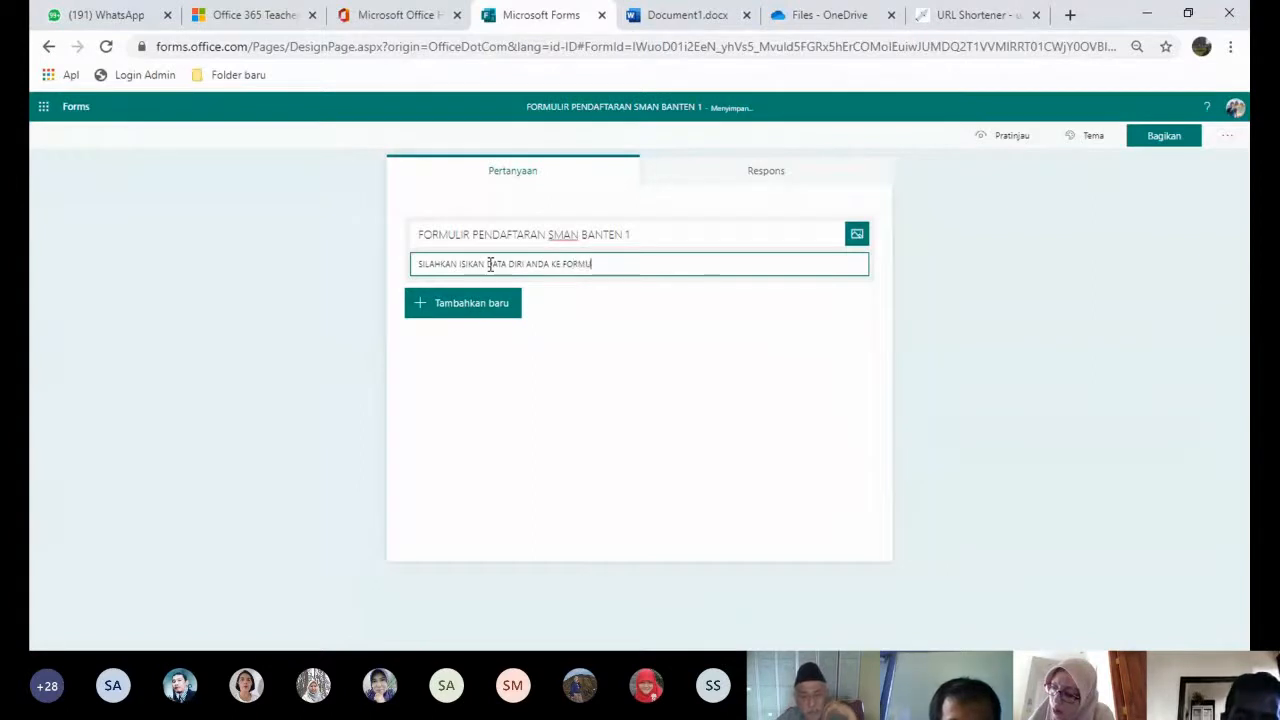
pyautogui.write('LIR INI')
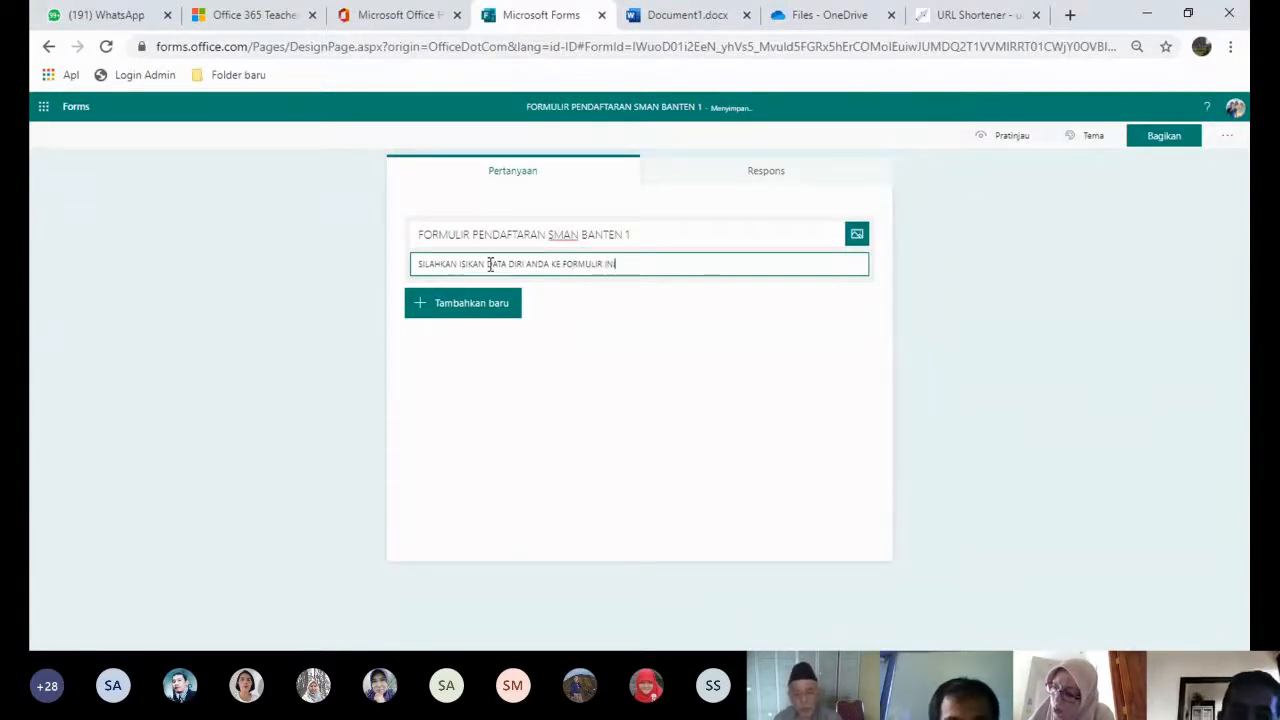
pyautogui.click(929, 282)
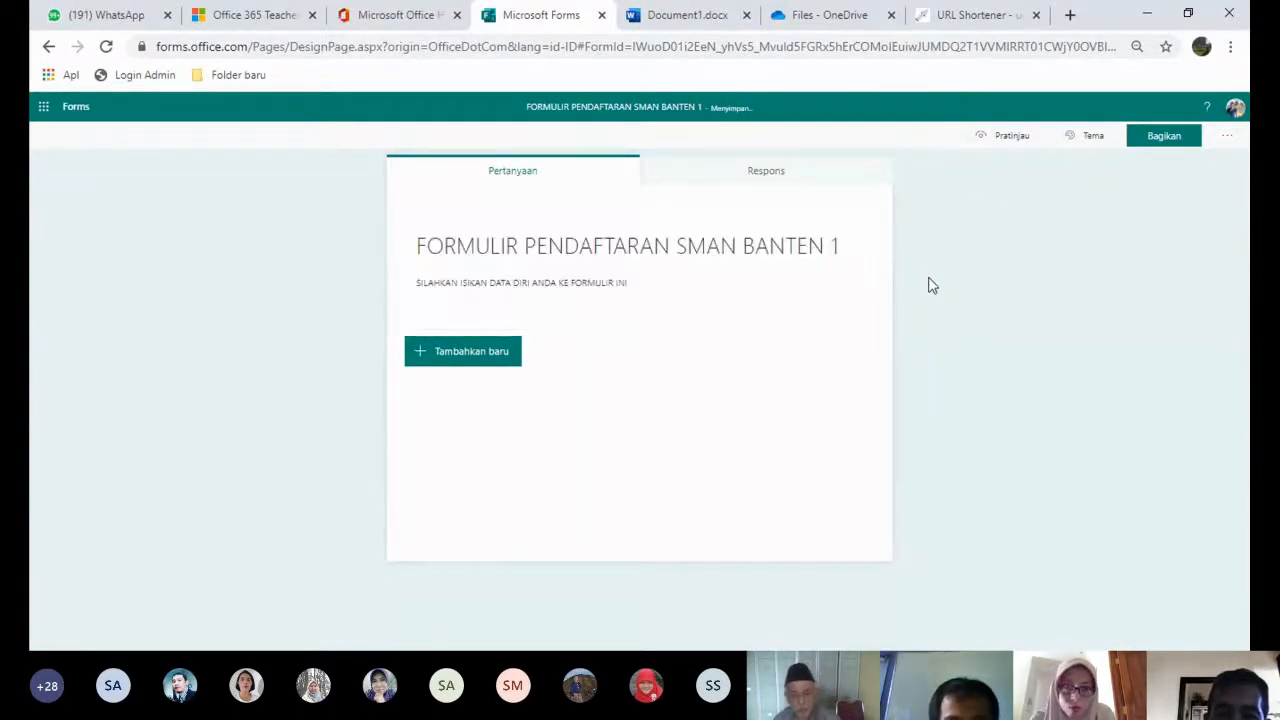
pyautogui.click(748, 254)
# - Insert the Banten coat-of-arms emblem from a Bing search for BANTEN beside the form title
pyautogui.click(857, 235)
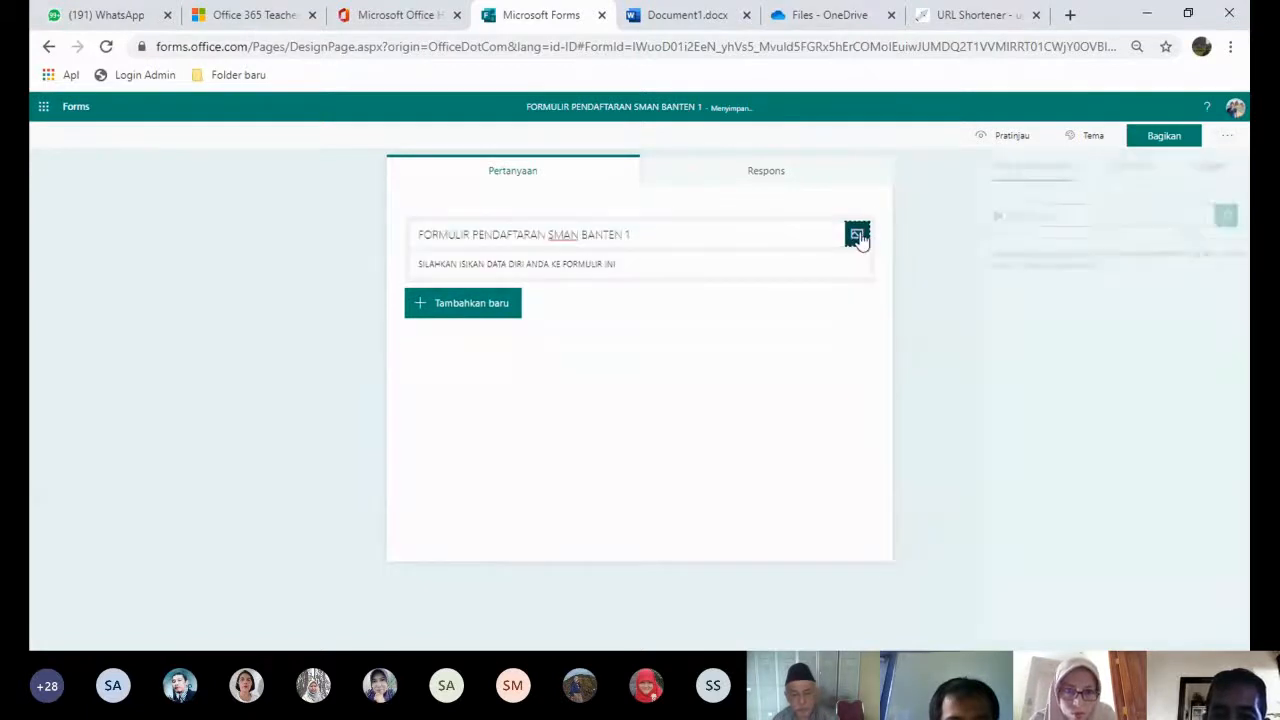
pyautogui.click(1010, 216)
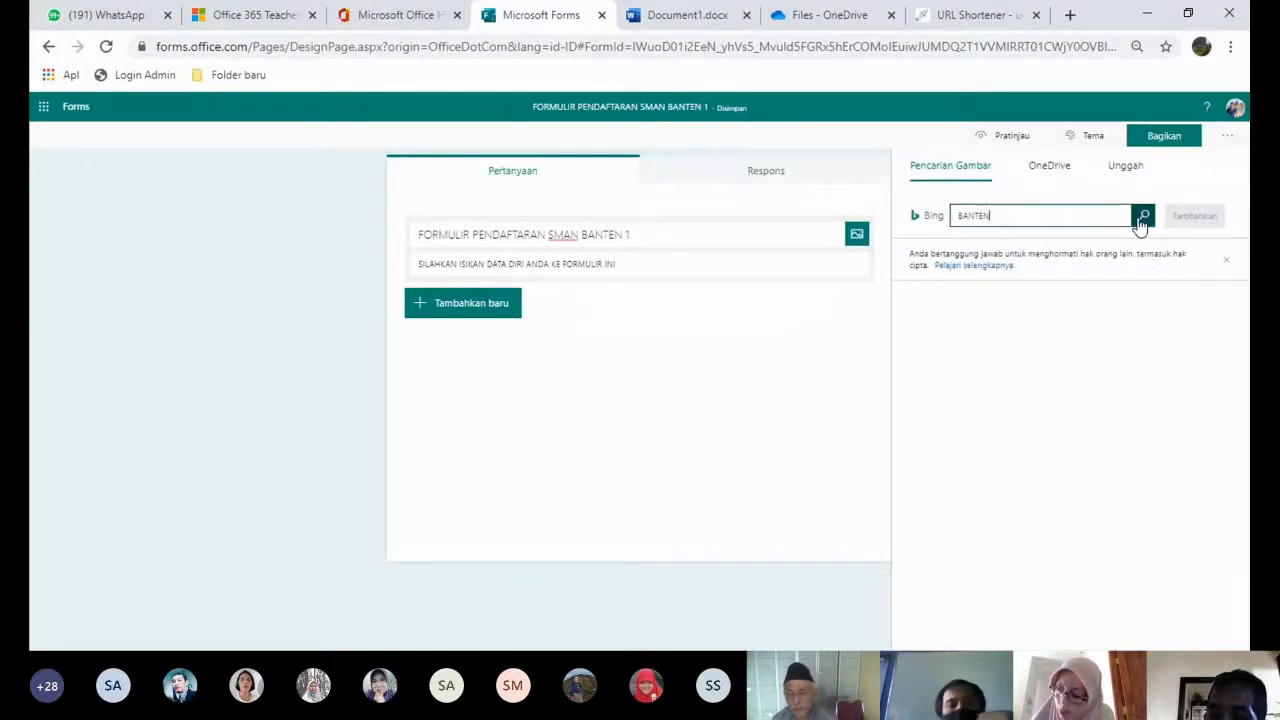
pyautogui.click(1141, 219)
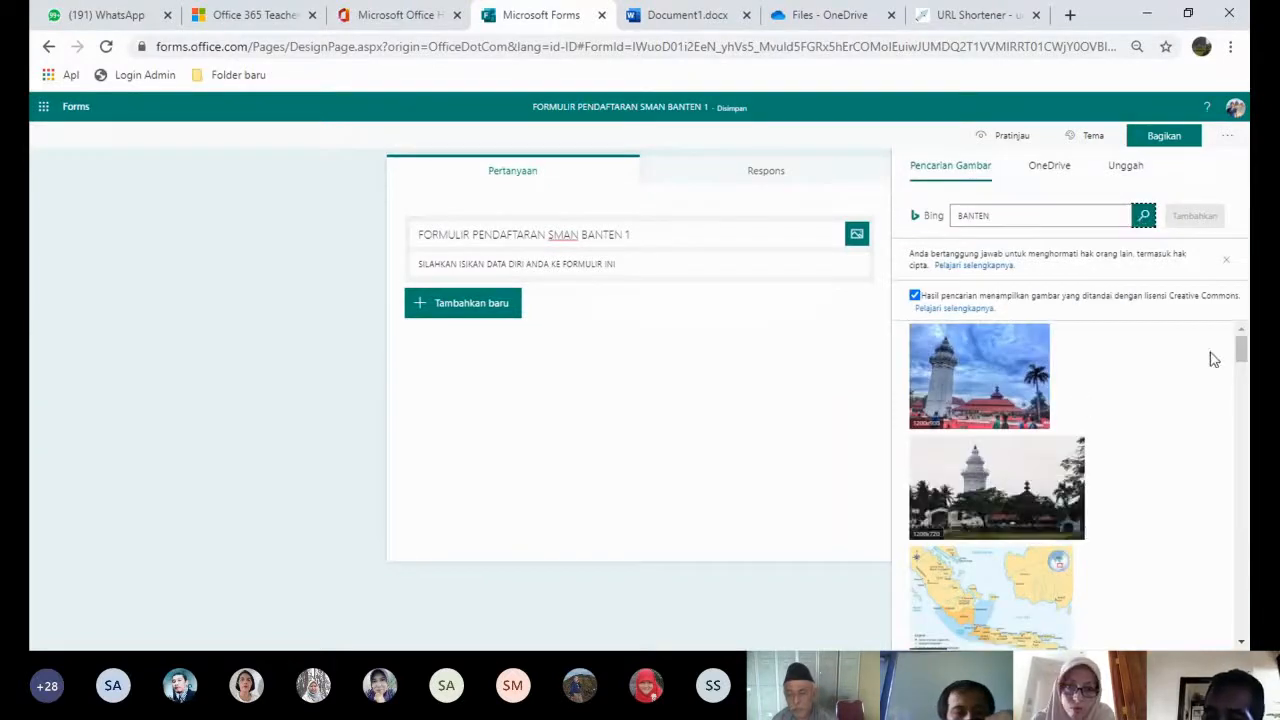
pyautogui.moveTo(1241, 350); pyautogui.dragTo(1241, 446)
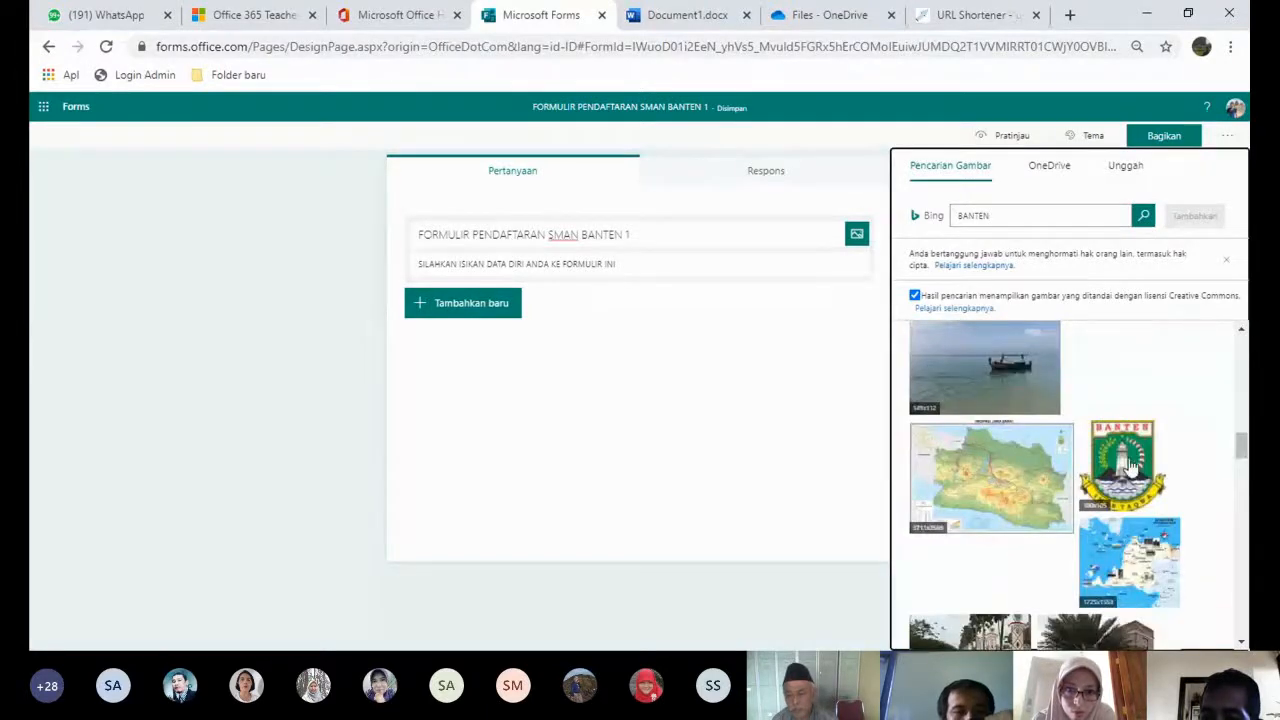
pyautogui.click(1132, 466)
pyautogui.click(1195, 216)
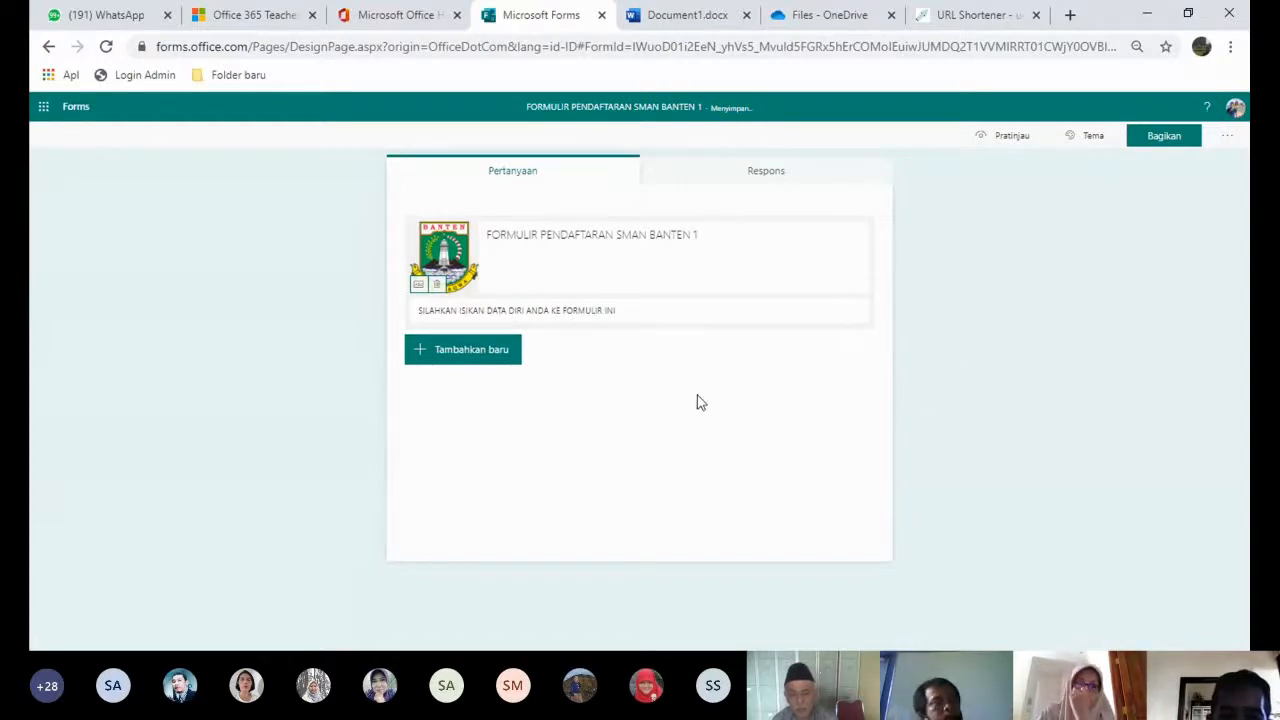
# - Add a required text question 'Nama Lengkap' and a text question 'Tempat tanggal lahir'
pyautogui.click(480, 358)
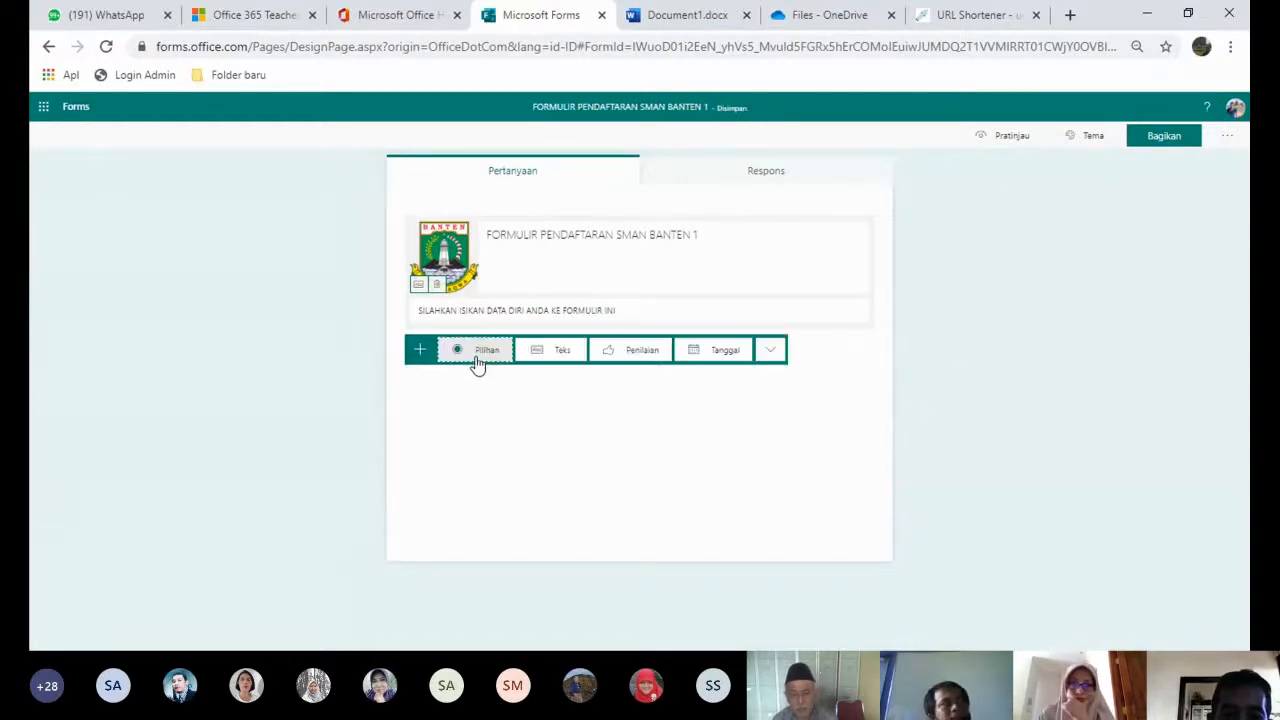
pyautogui.click(560, 352)
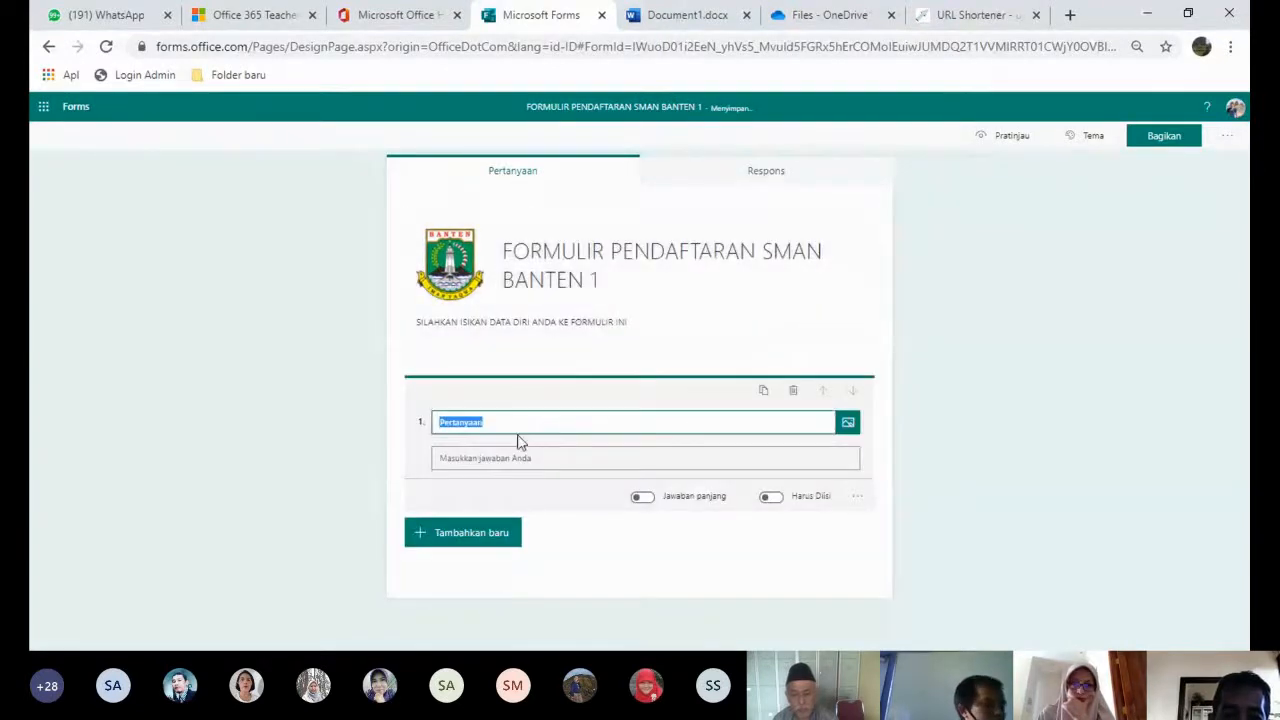
pyautogui.write('nAMA')
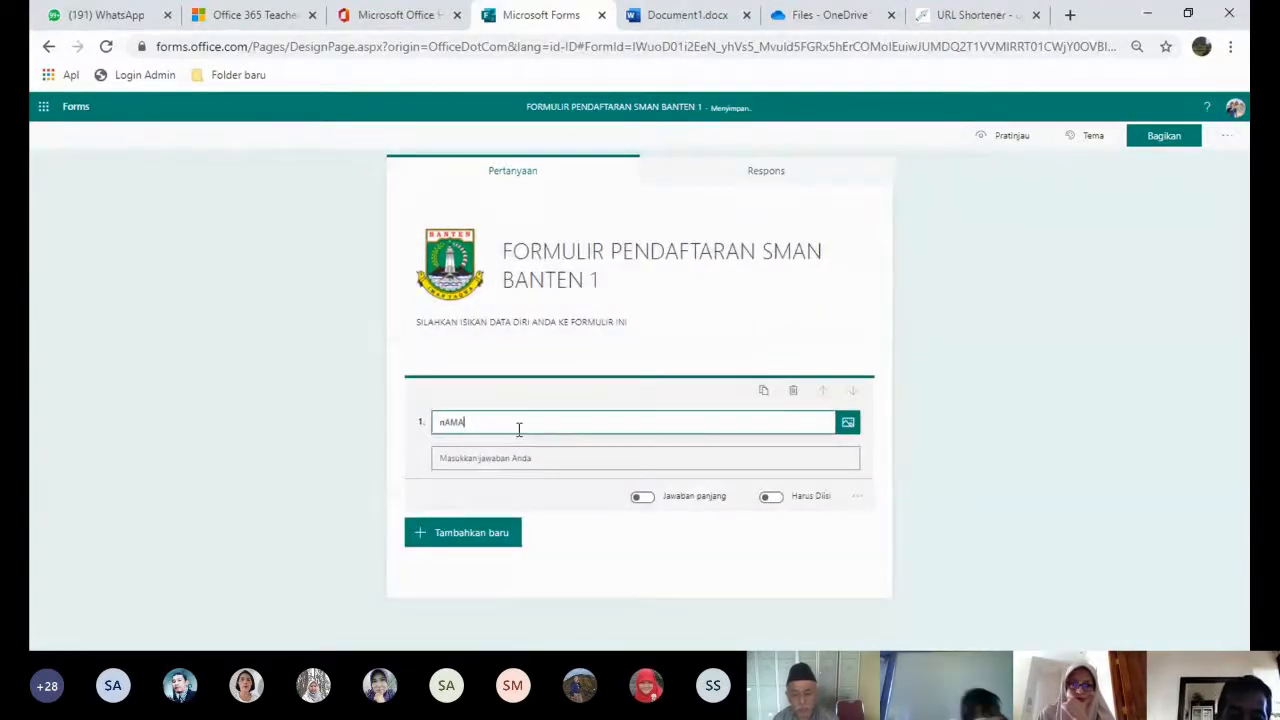
pyautogui.press('BackSpace')
pyautogui.press('BackSpace')
pyautogui.press('BackSpace')
pyautogui.press('BackSpace')
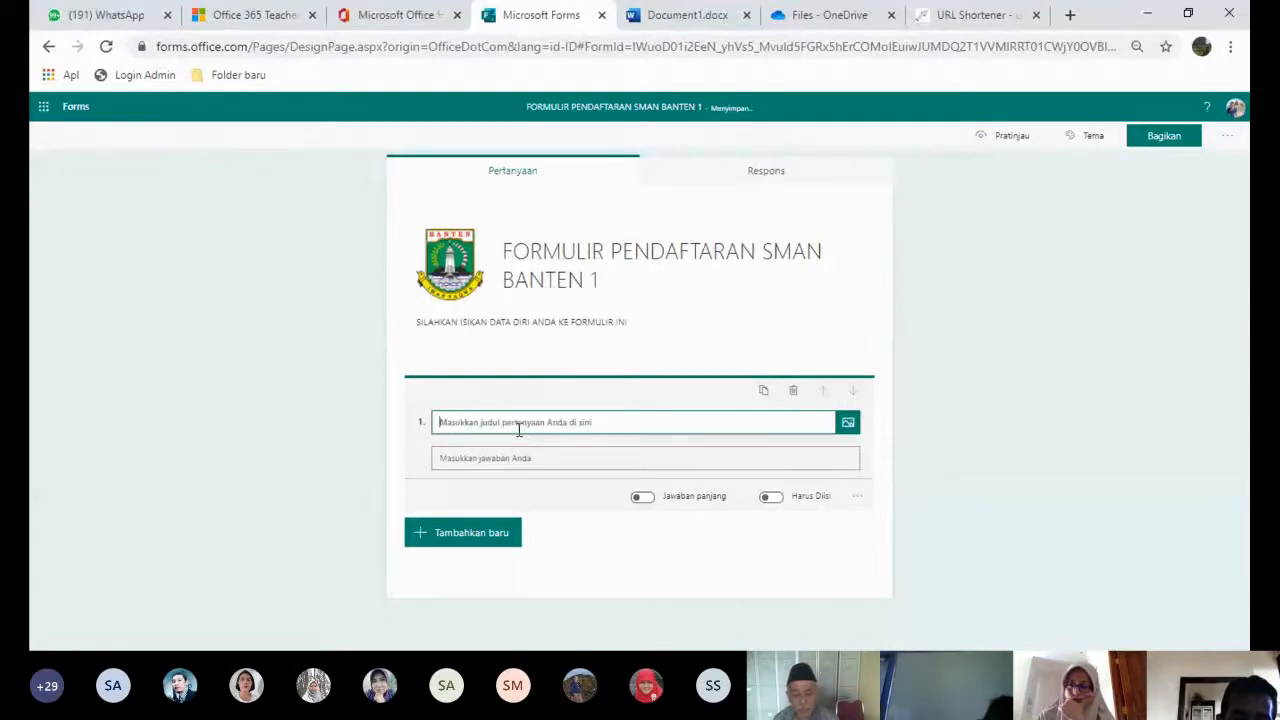
pyautogui.write('Nama L')
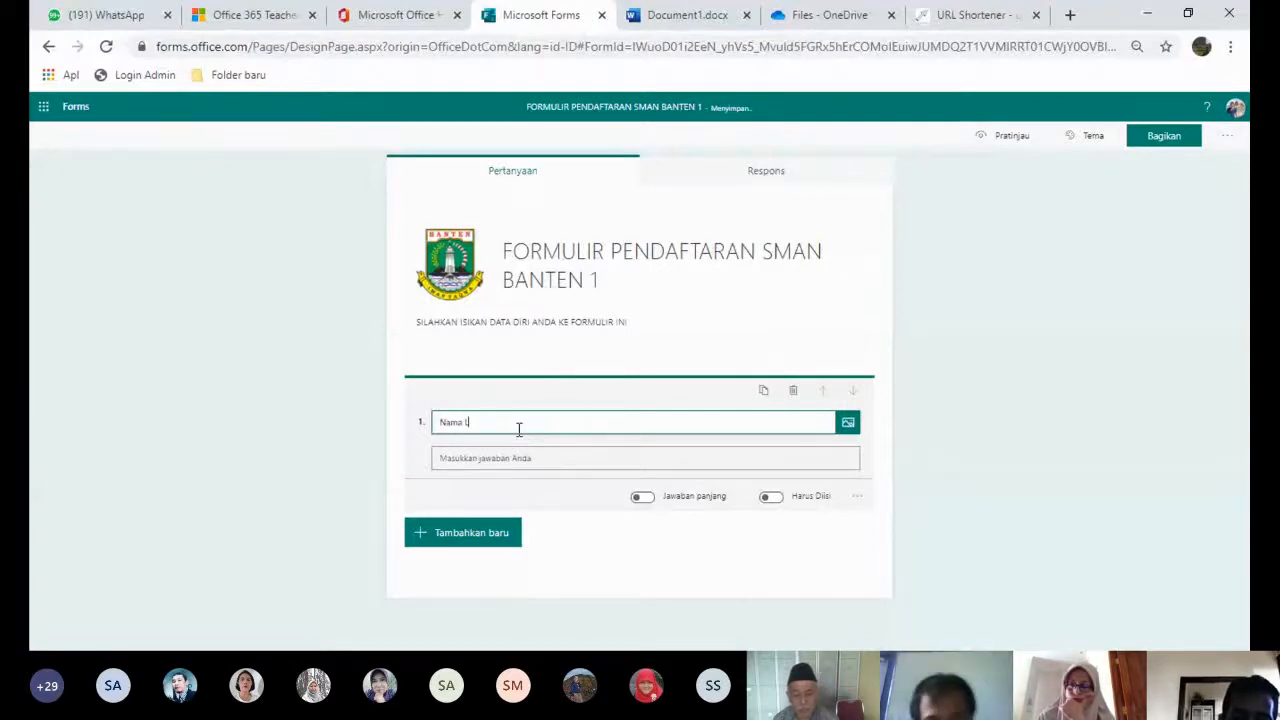
pyautogui.write('engkap')
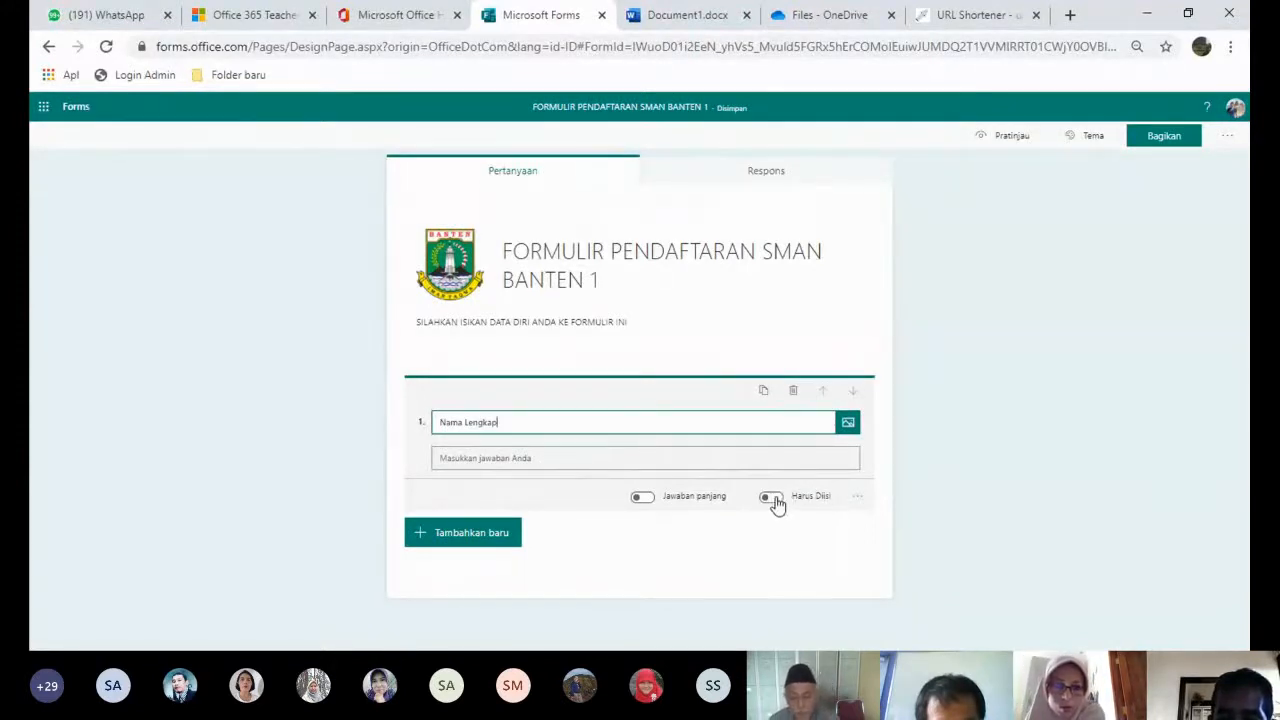
pyautogui.click(772, 497)
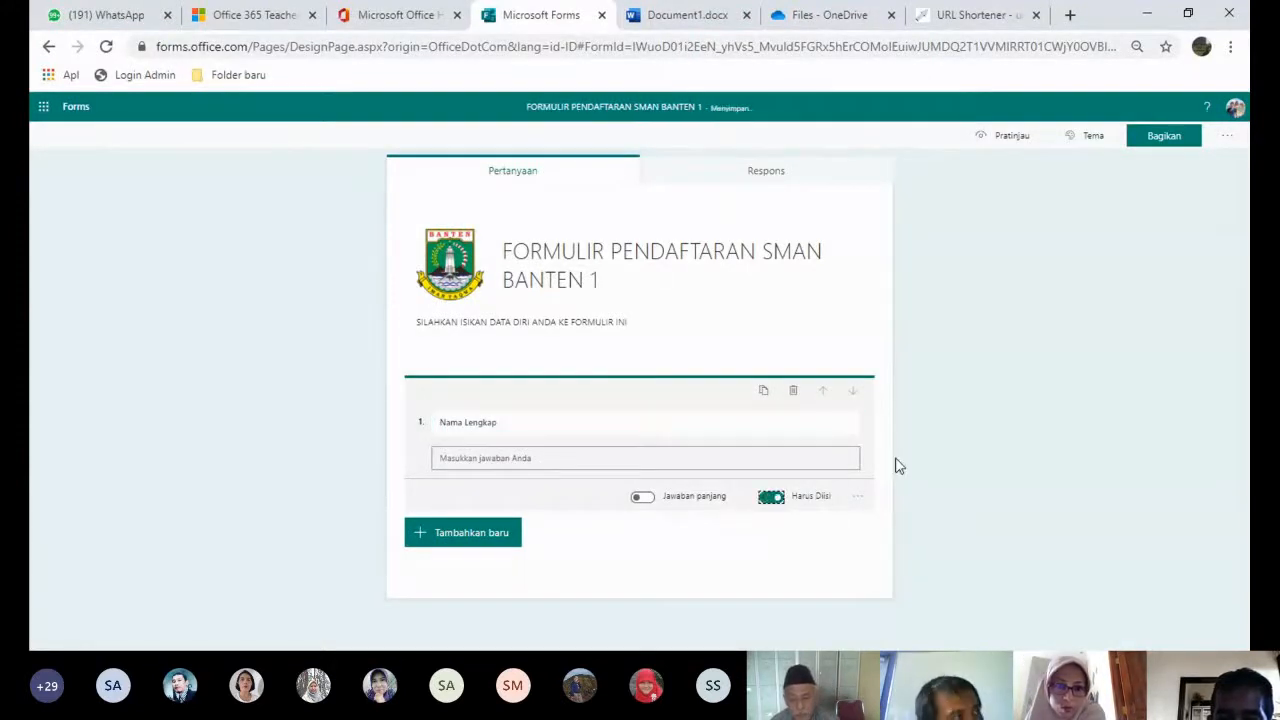
pyautogui.click(497, 534)
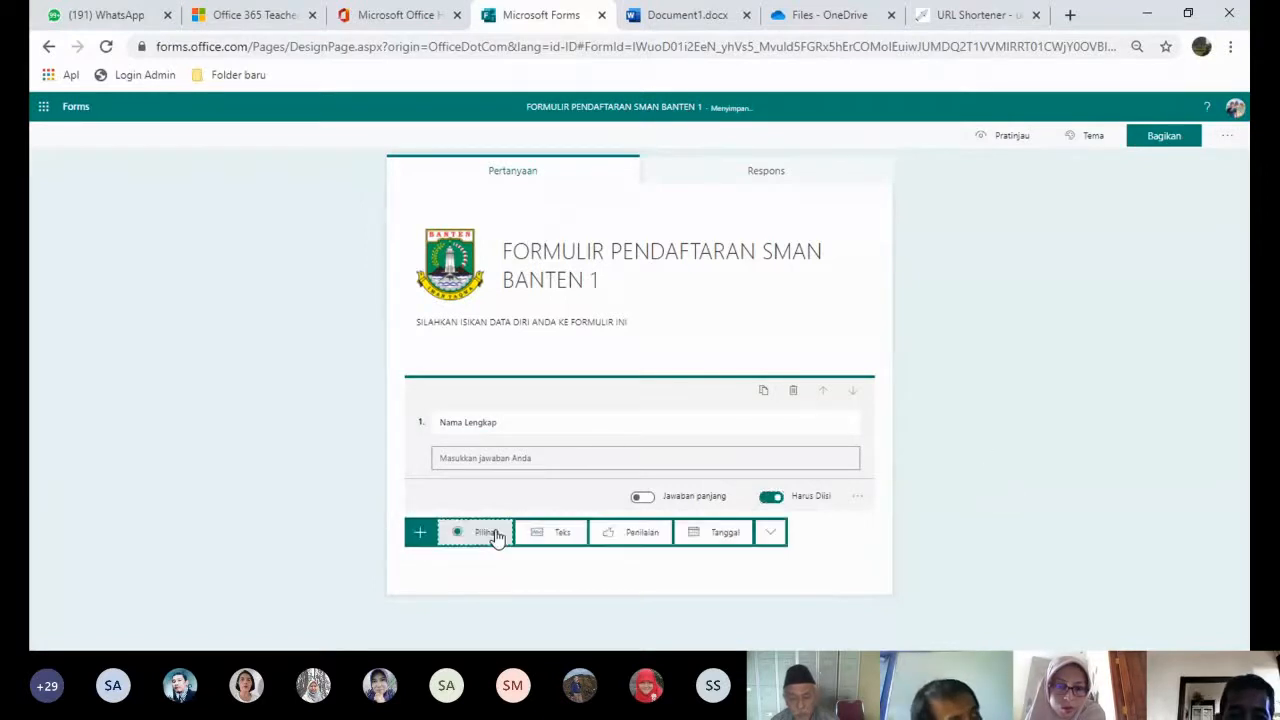
pyautogui.click(553, 533)
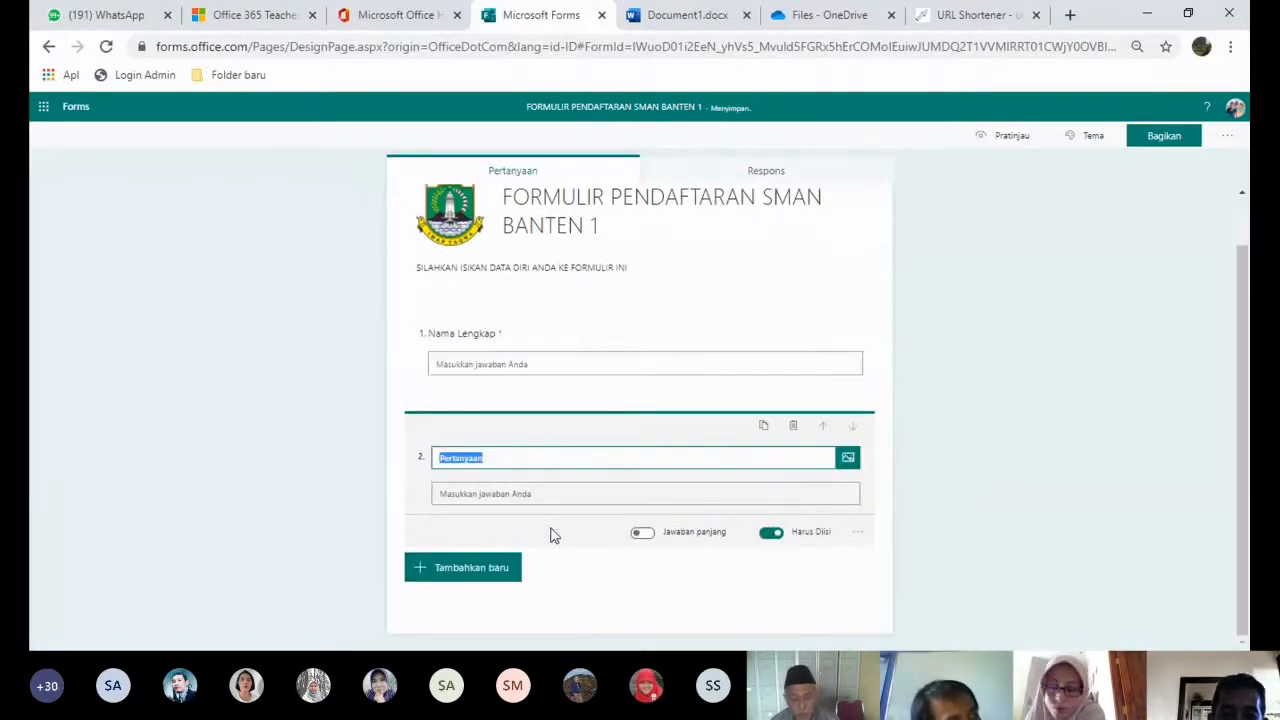
pyautogui.write('Tem')
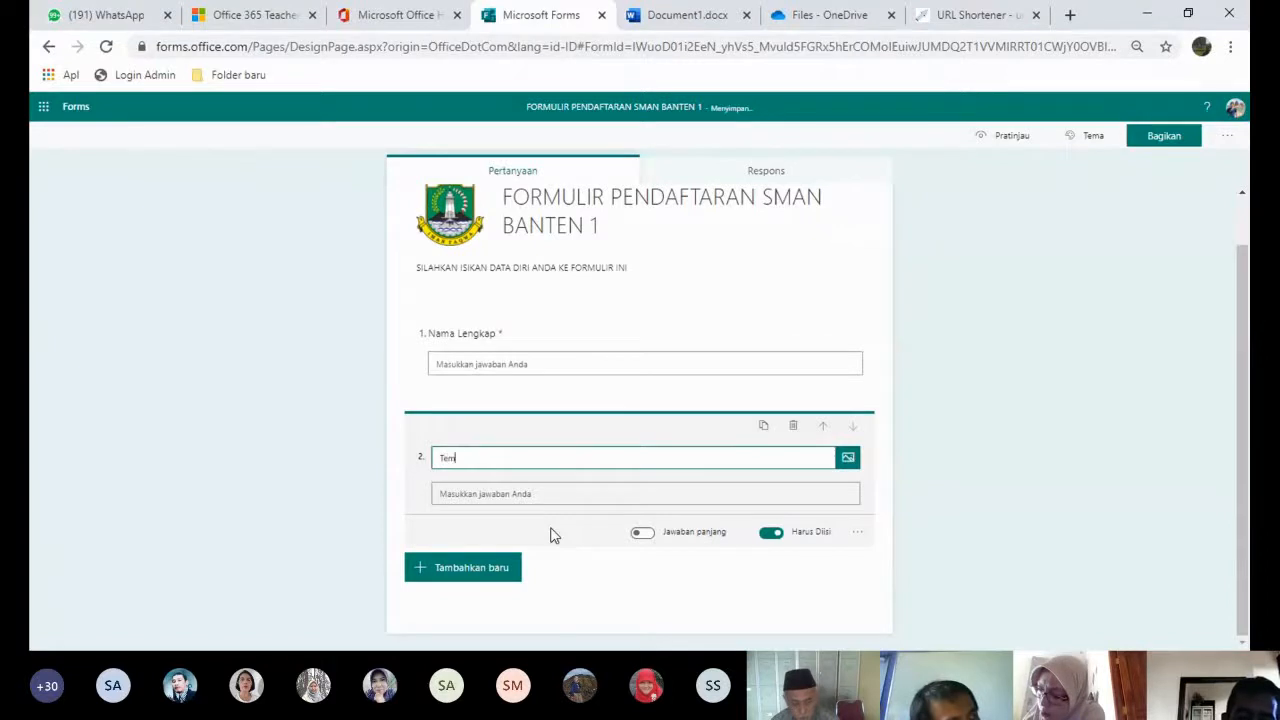
pyautogui.write('pat tangga')
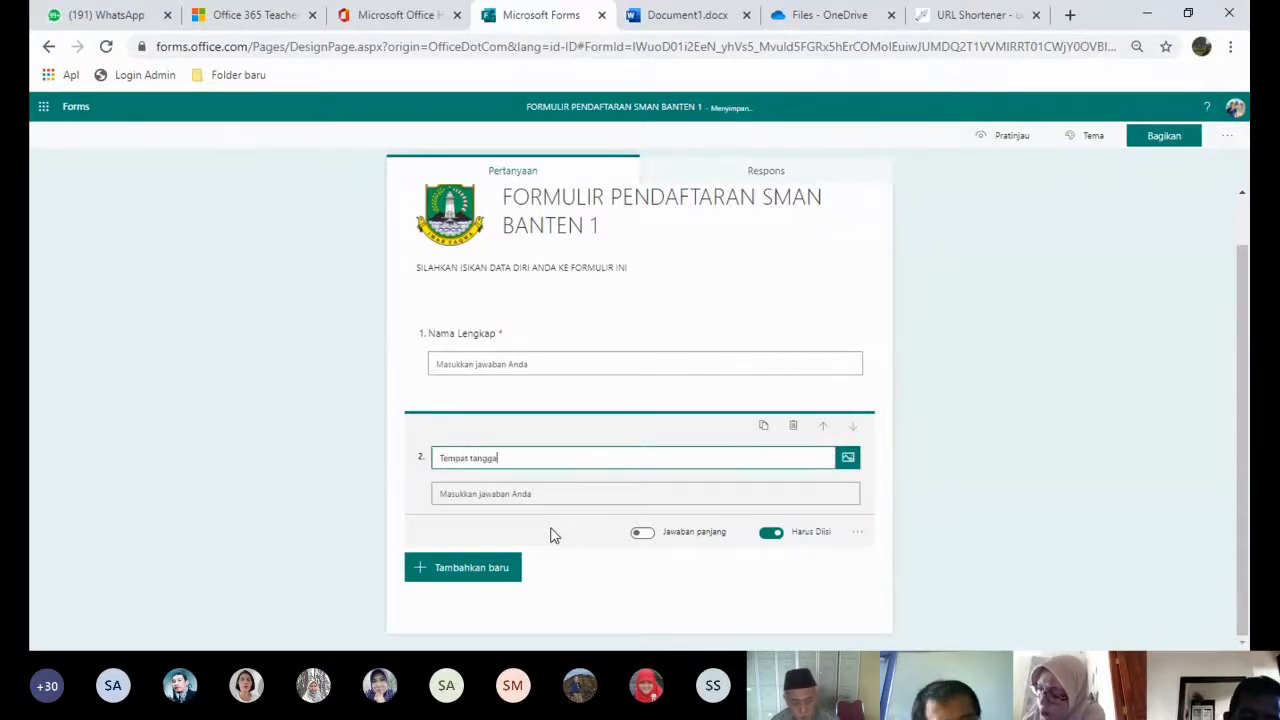
pyautogui.write('l lahir')
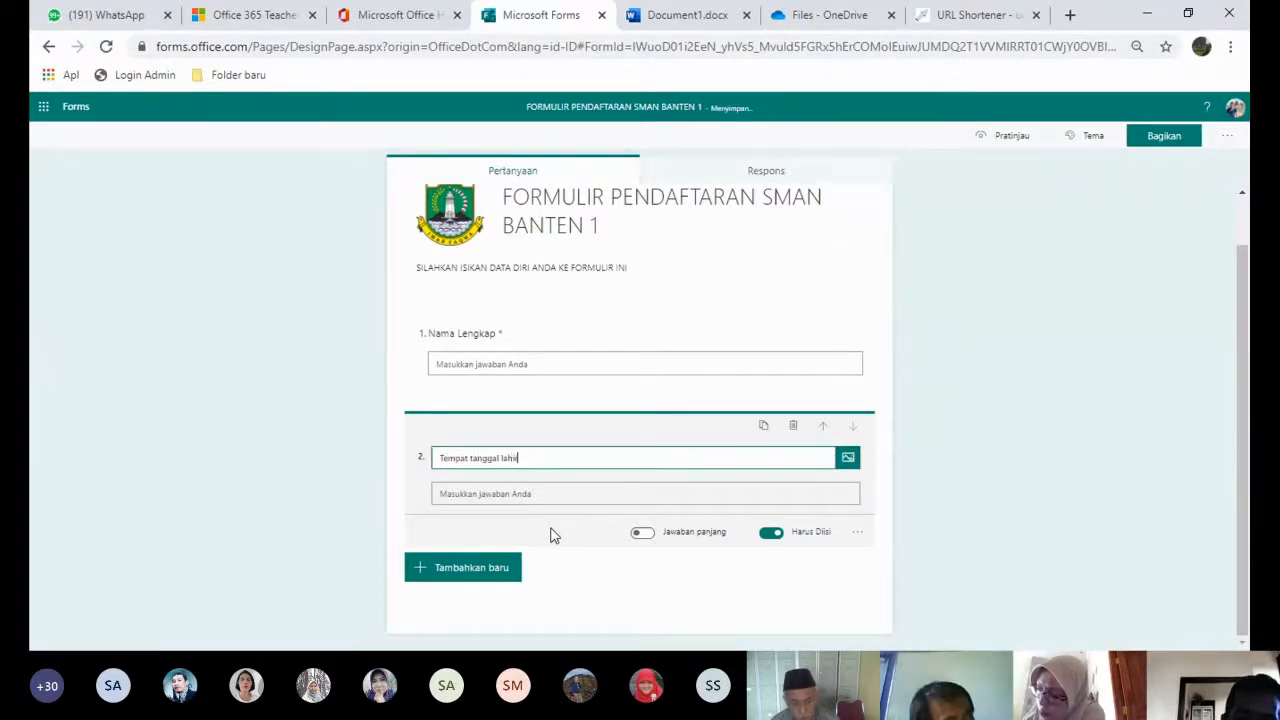
# - Add text questions 3 'Nama Orang Tua' and 4 'Alamat'
pyautogui.click(462, 578)
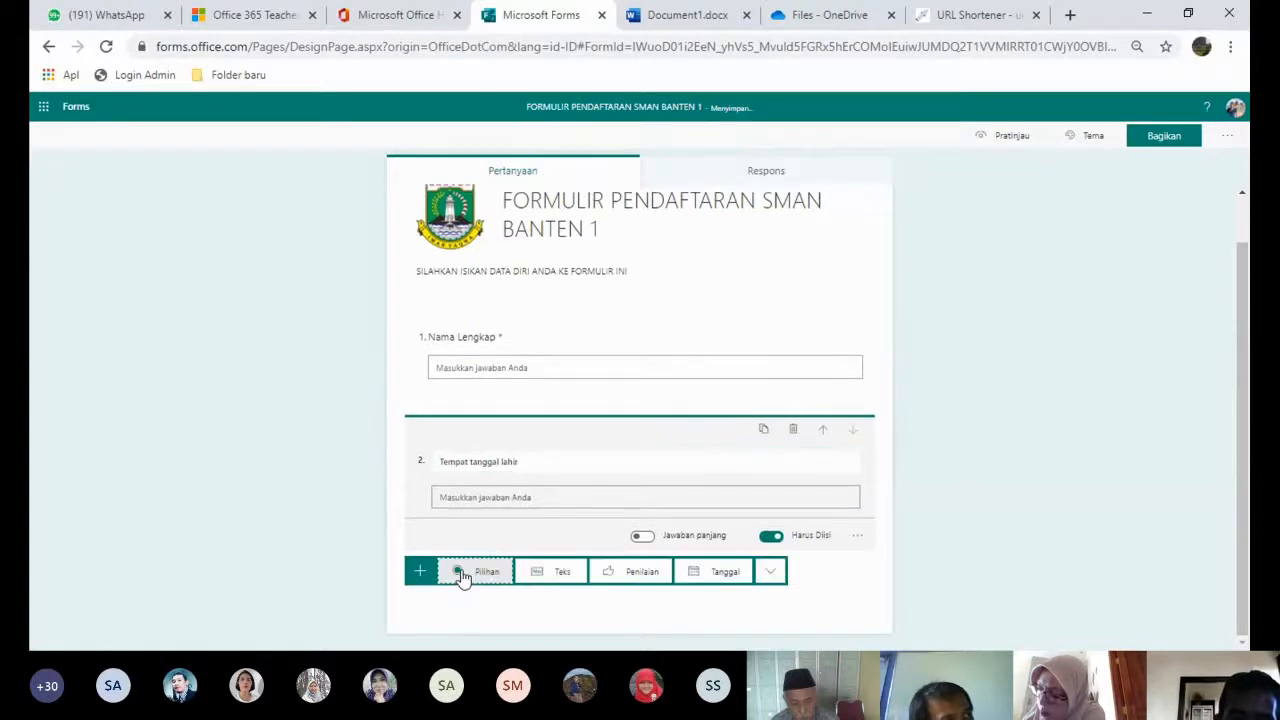
pyautogui.click(558, 573)
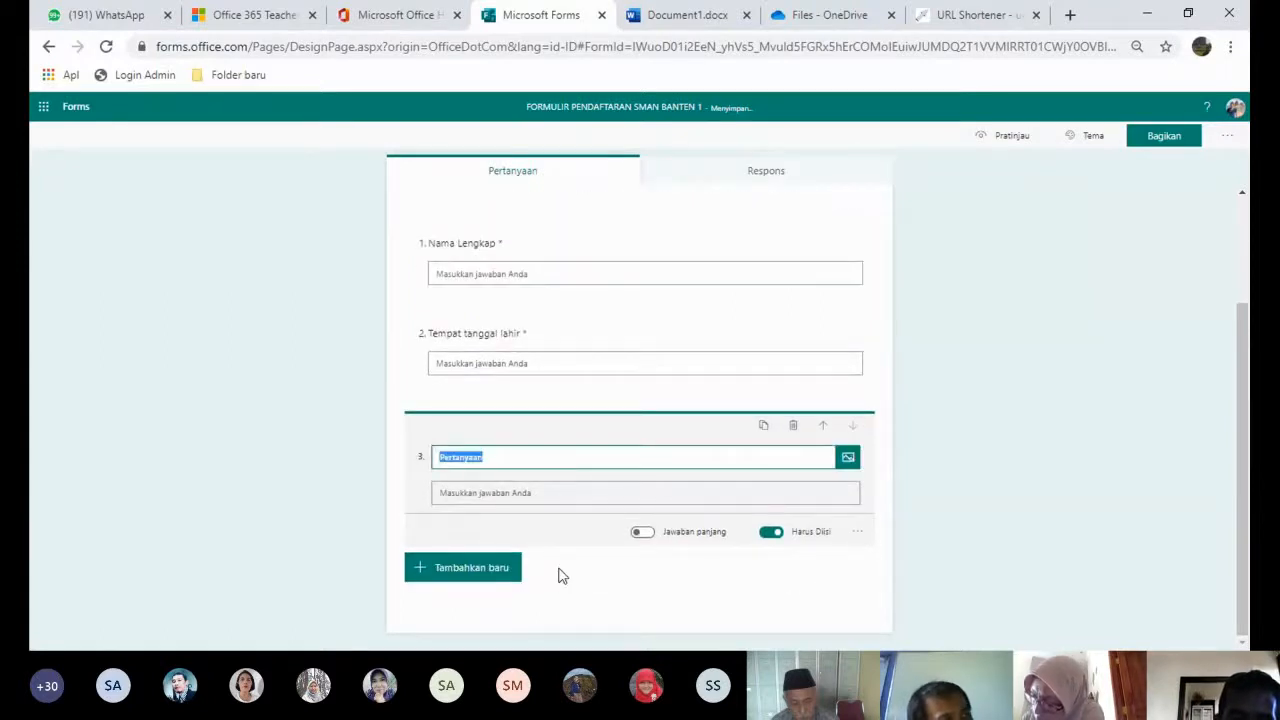
pyautogui.write('Nama Orang Tua')
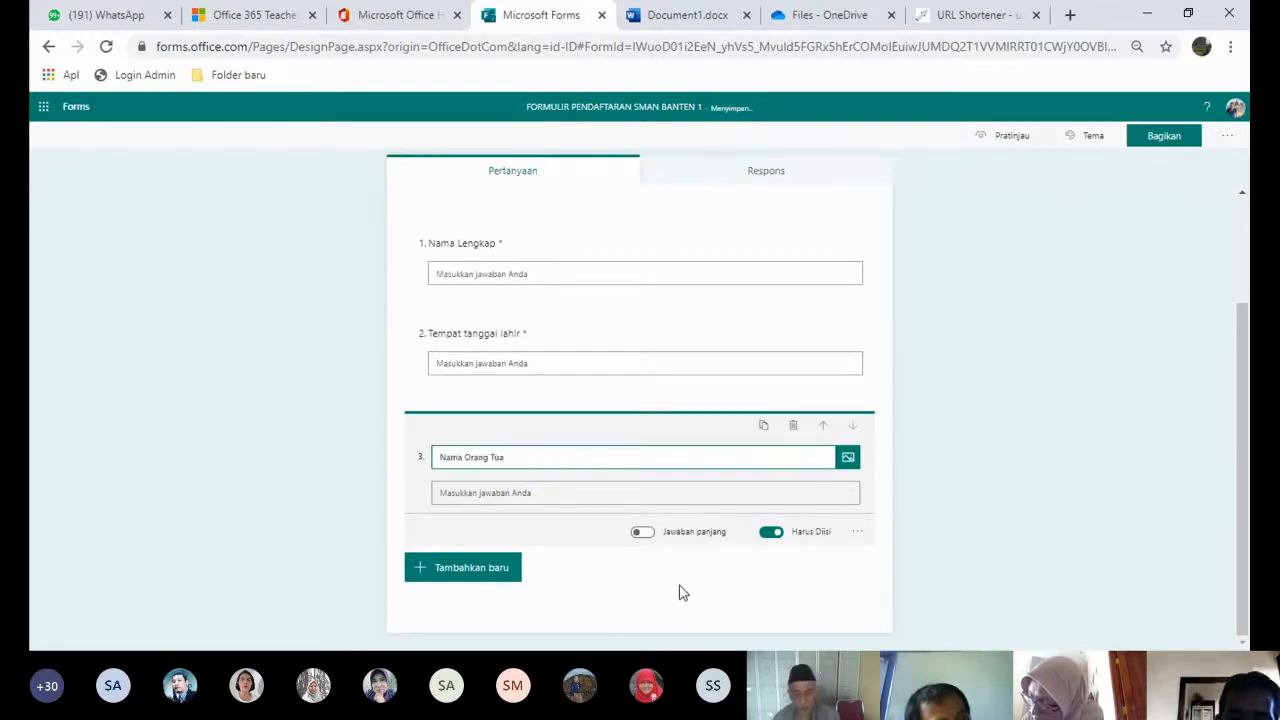
pyautogui.click(496, 576)
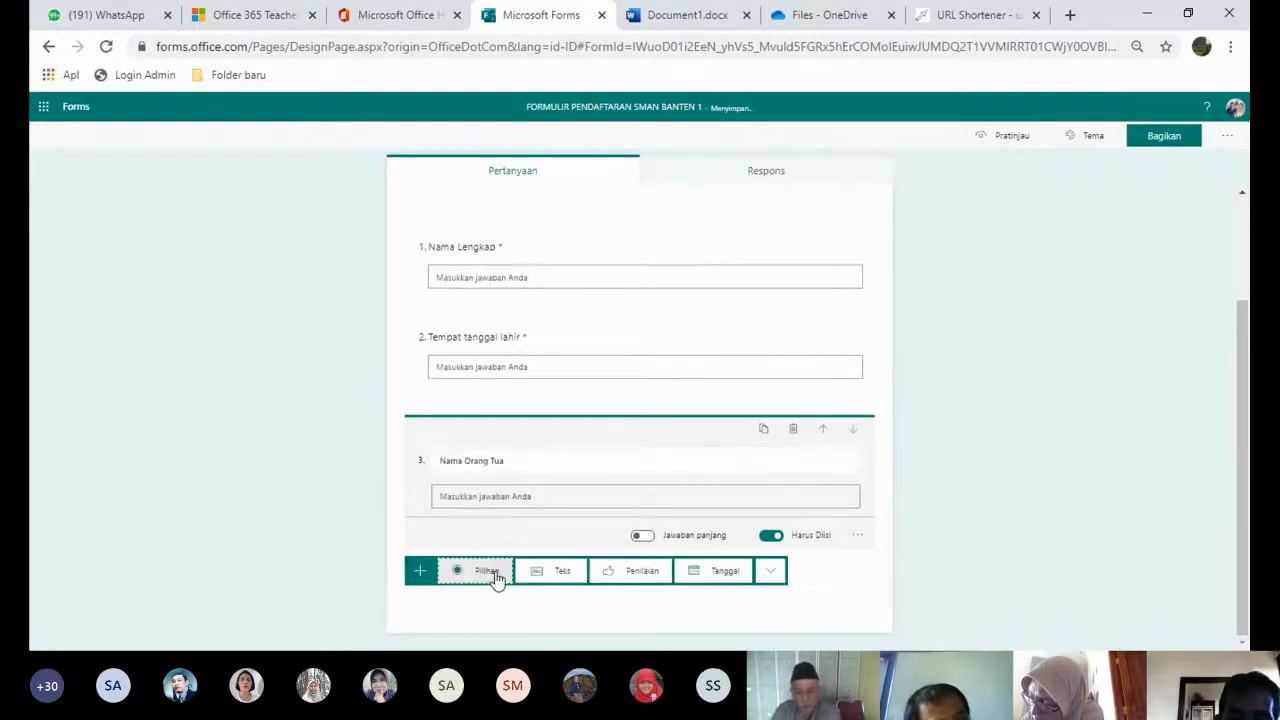
pyautogui.click(560, 572)
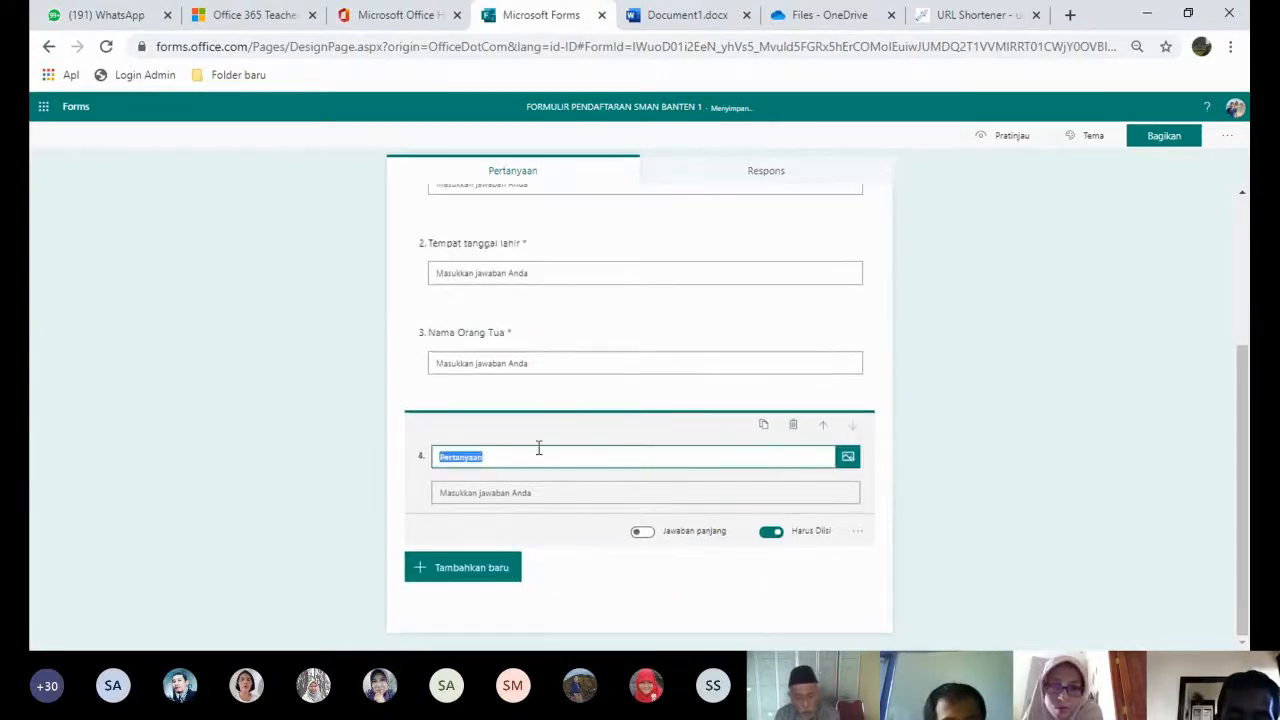
pyautogui.write('Alamat')
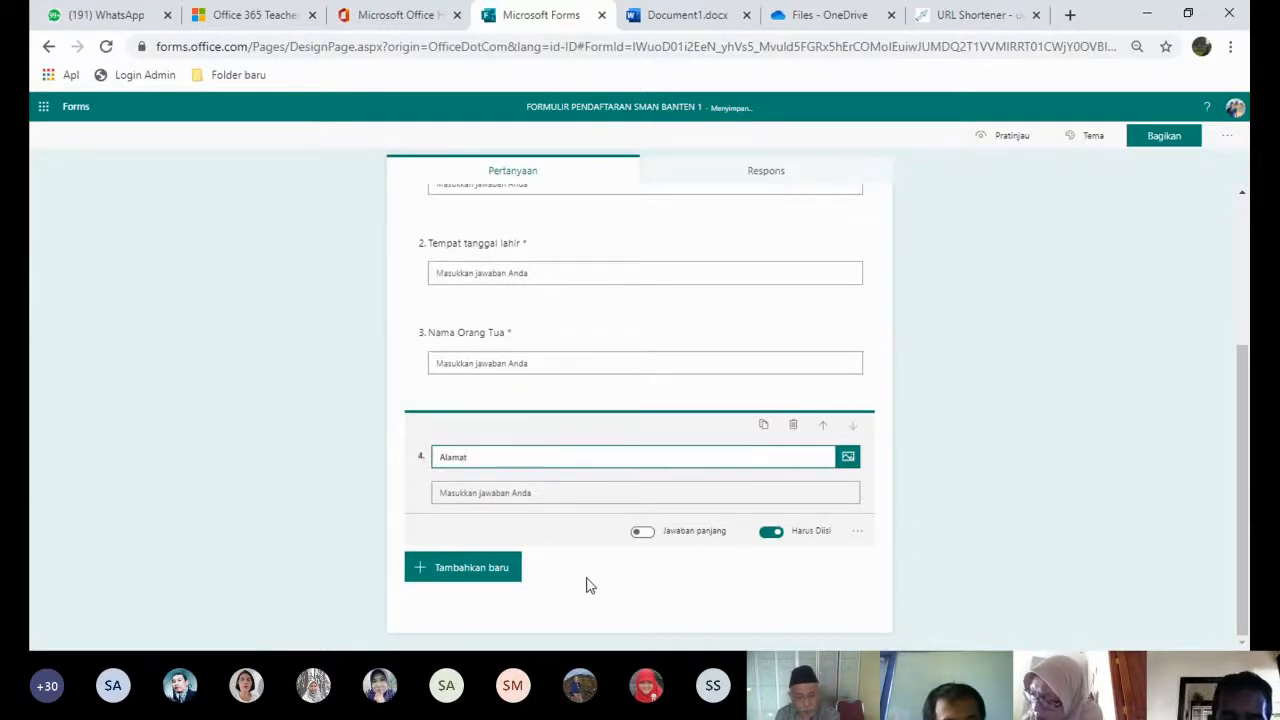
pyautogui.click(496, 577)
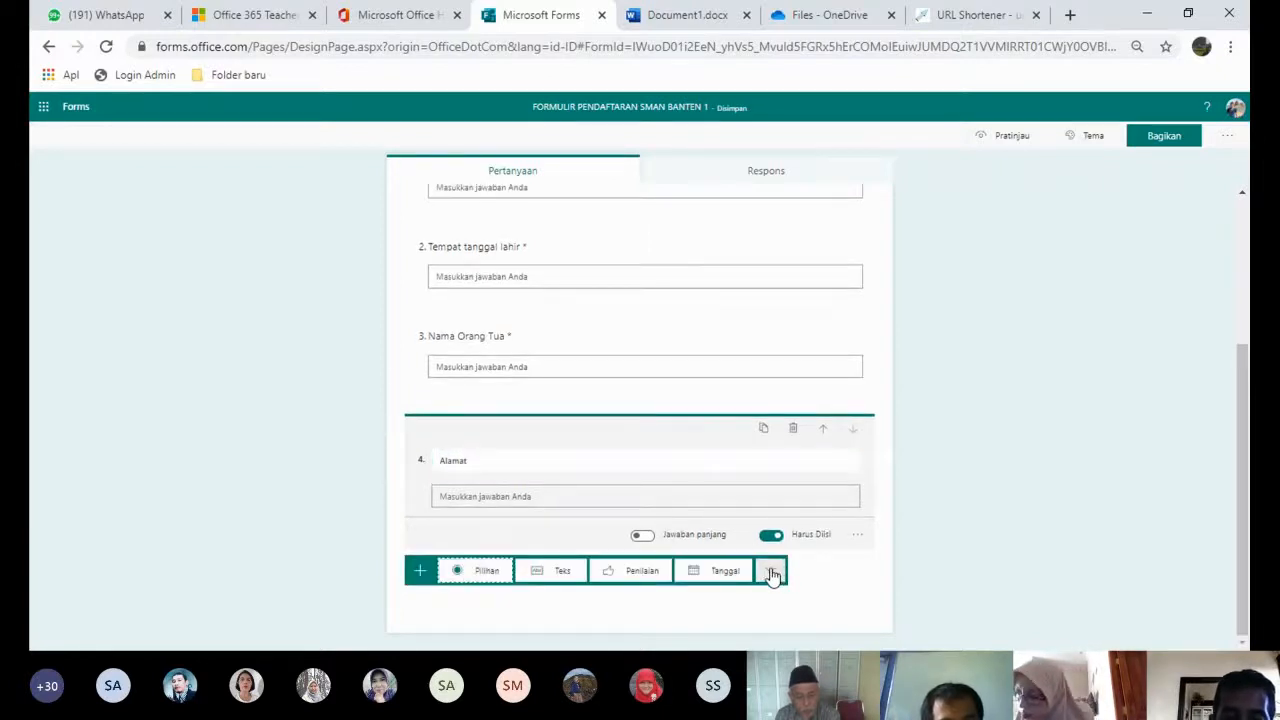
# - Add file-upload question 5 'Unggah Scanan atau Foto kartu KK', keeping the 10MB single-file limit
pyautogui.click(772, 572)
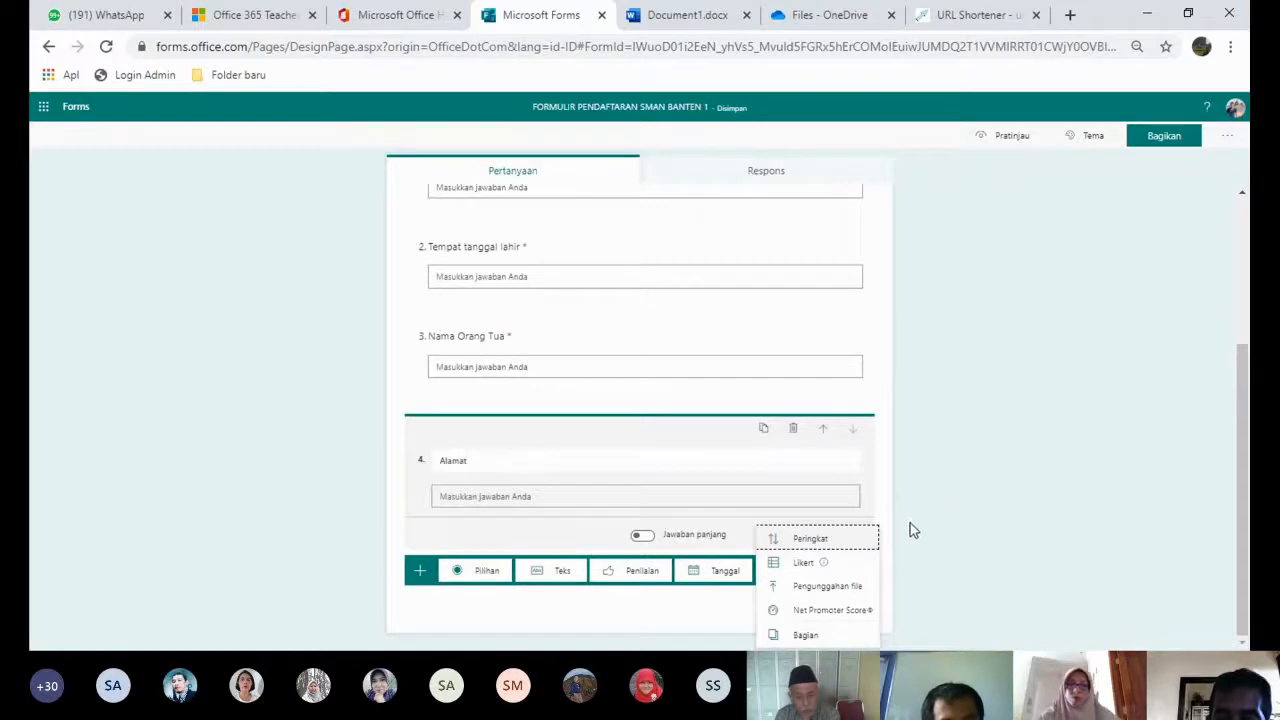
pyautogui.click(828, 587)
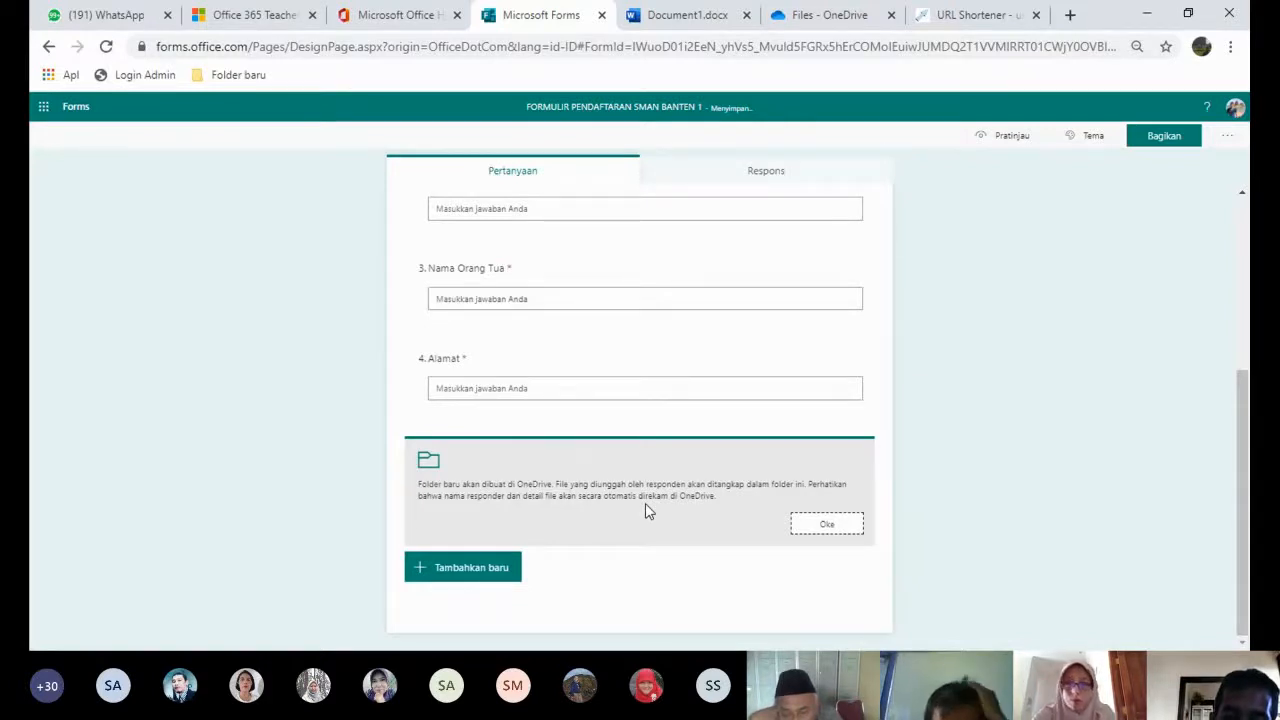
pyautogui.click(827, 524)
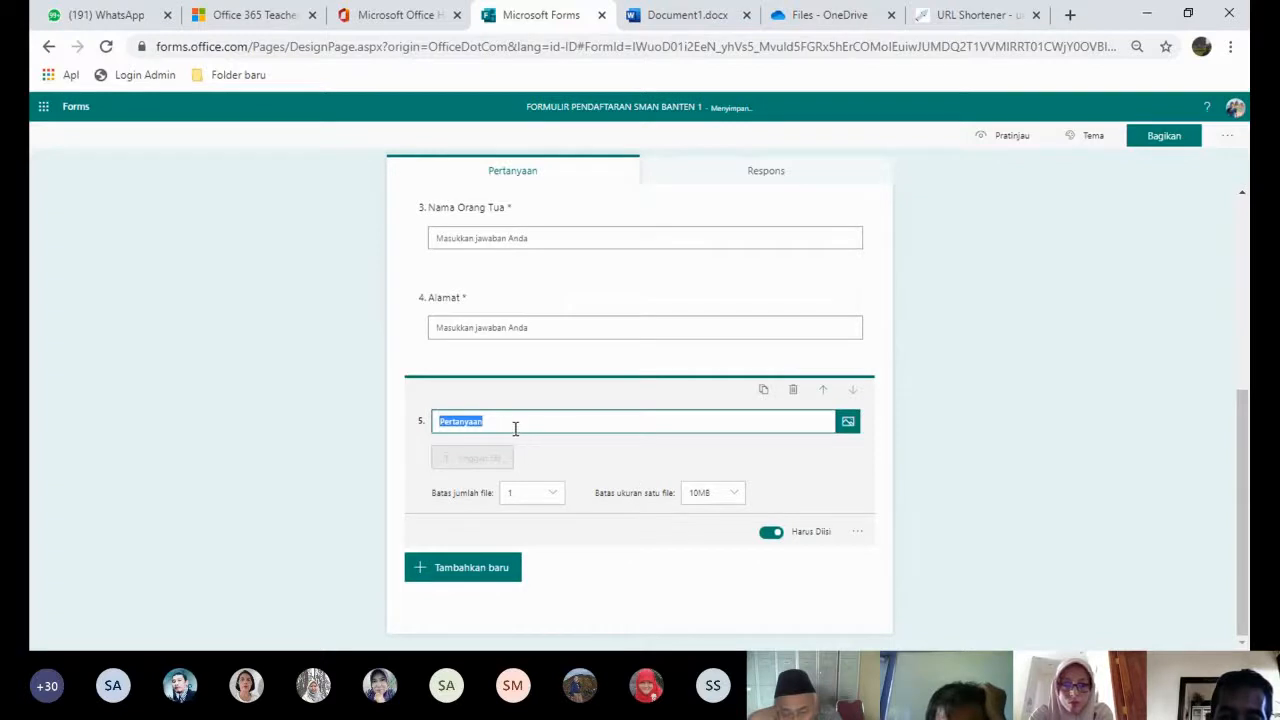
pyautogui.write('Ungg')
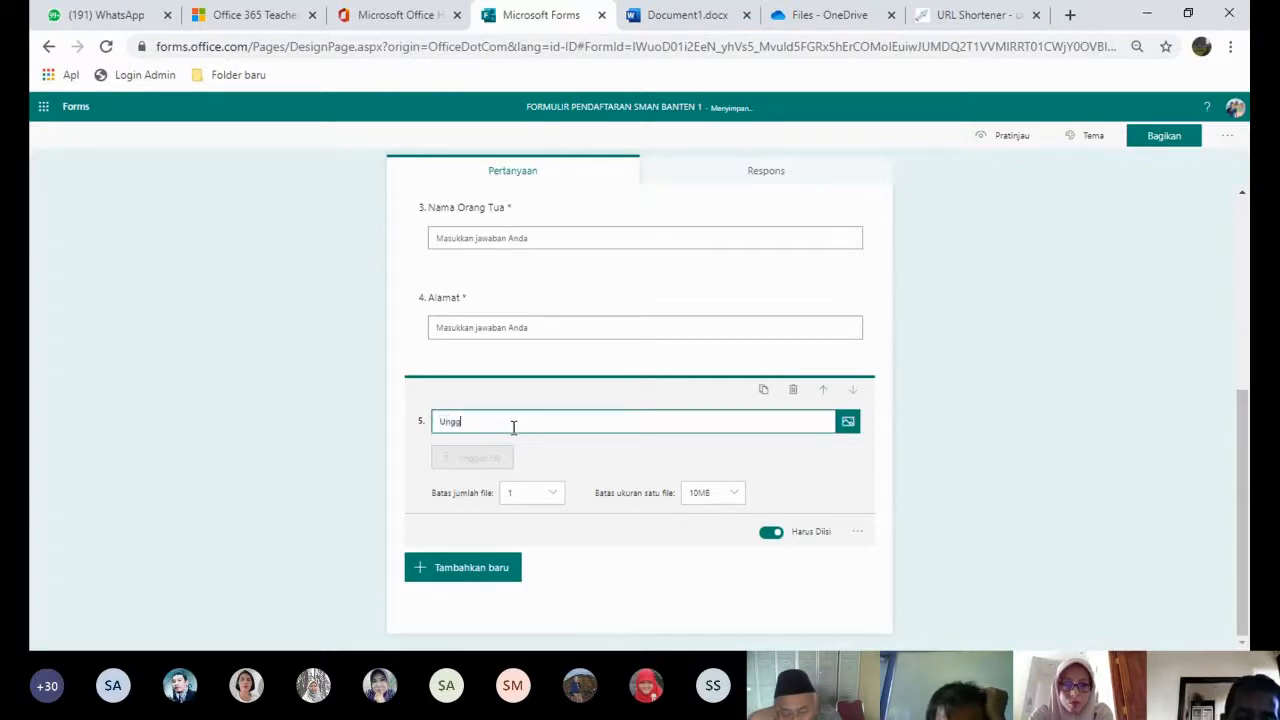
pyautogui.write('ah')
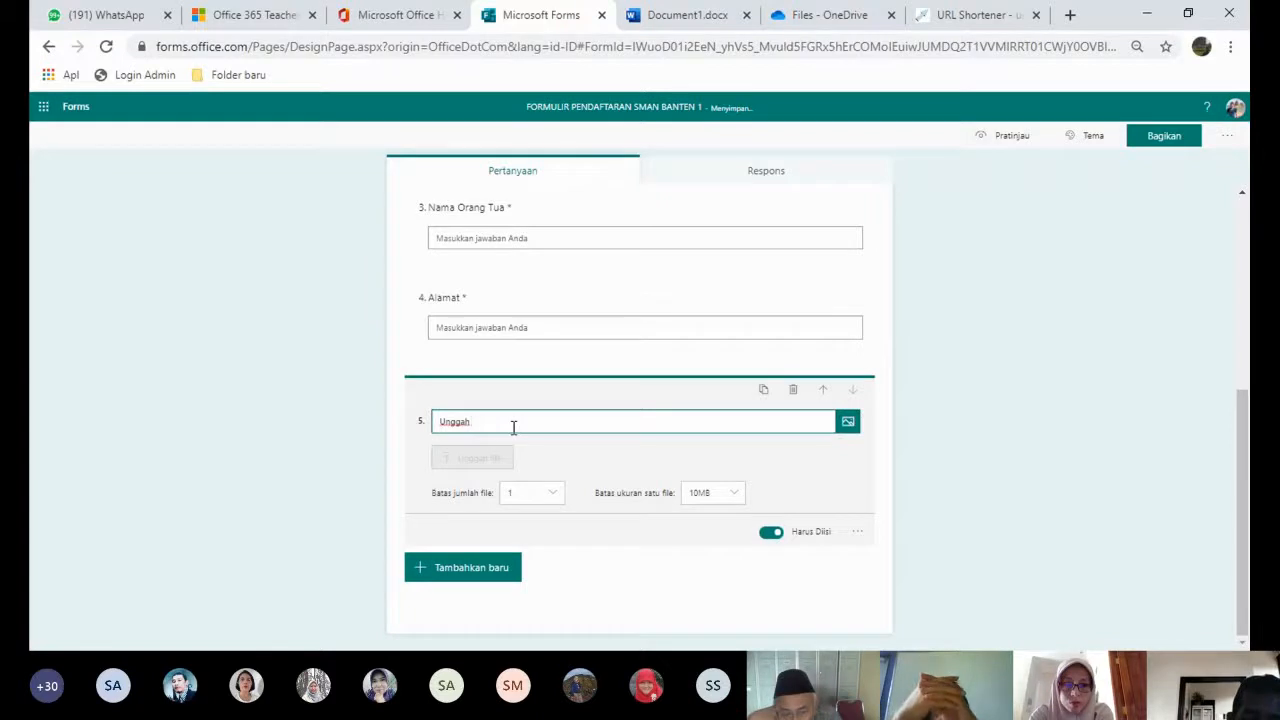
pyautogui.write(' S')
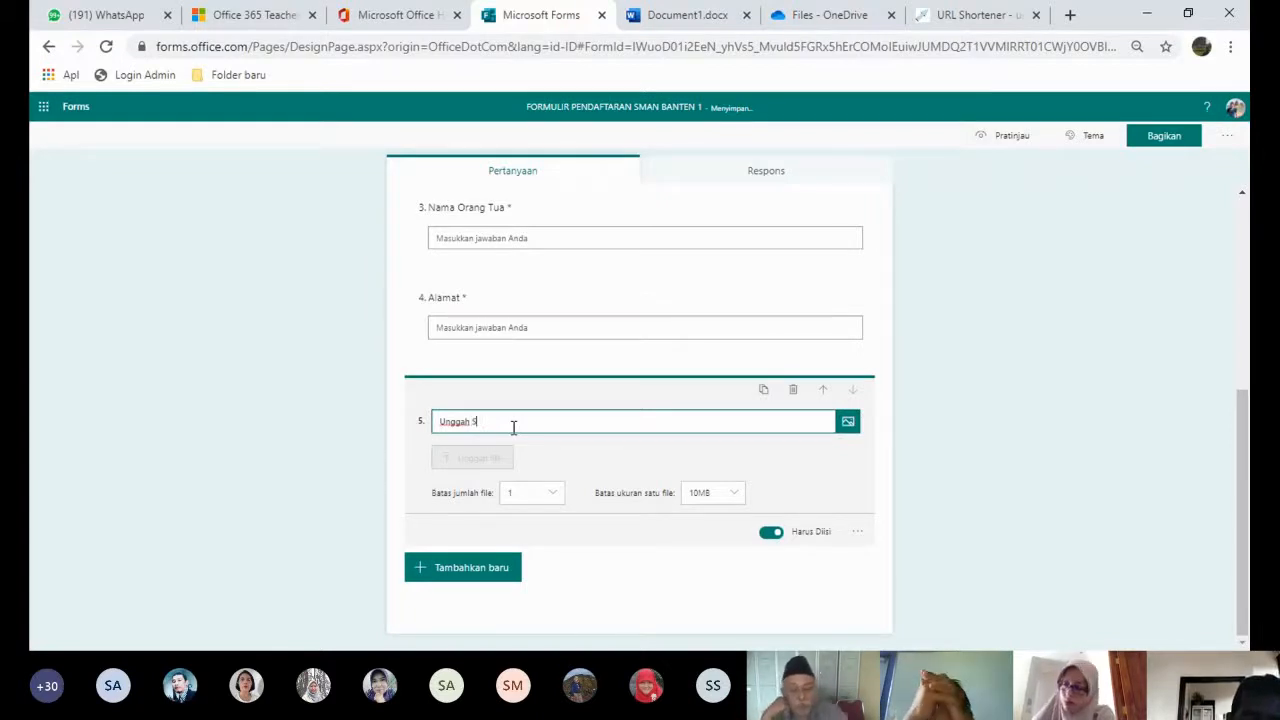
pyautogui.write('canan ')
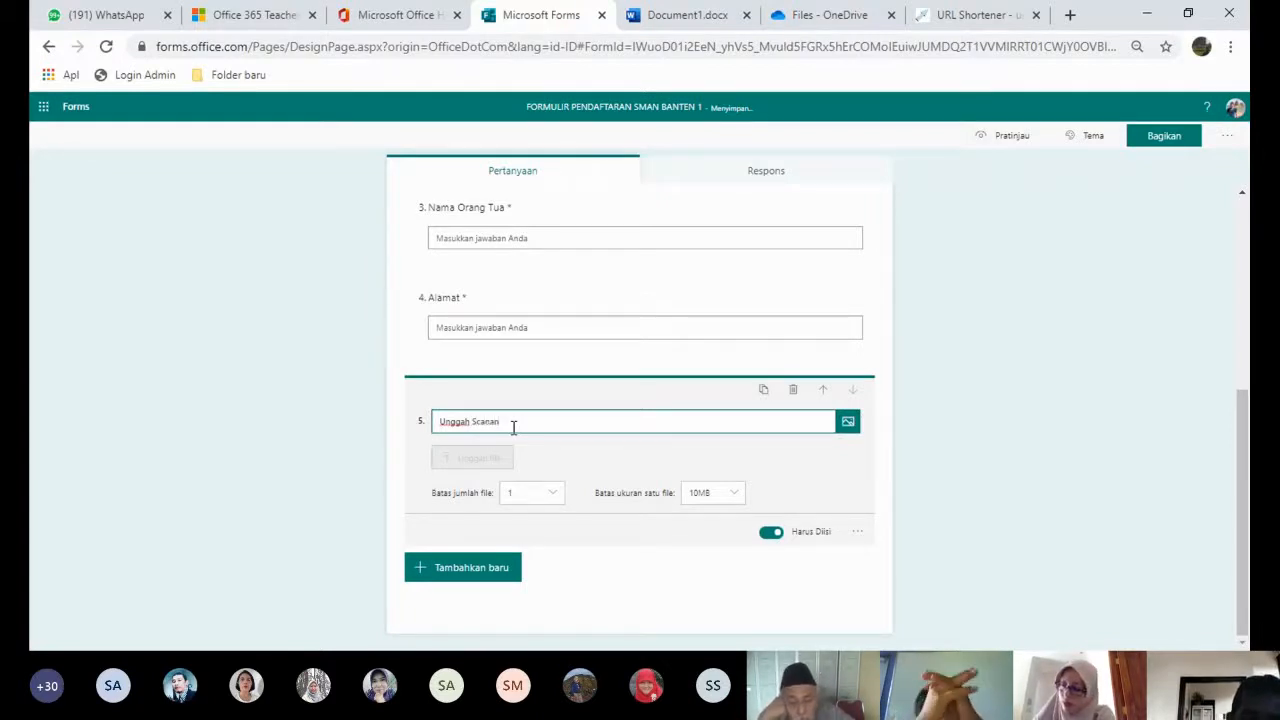
pyautogui.write('atau')
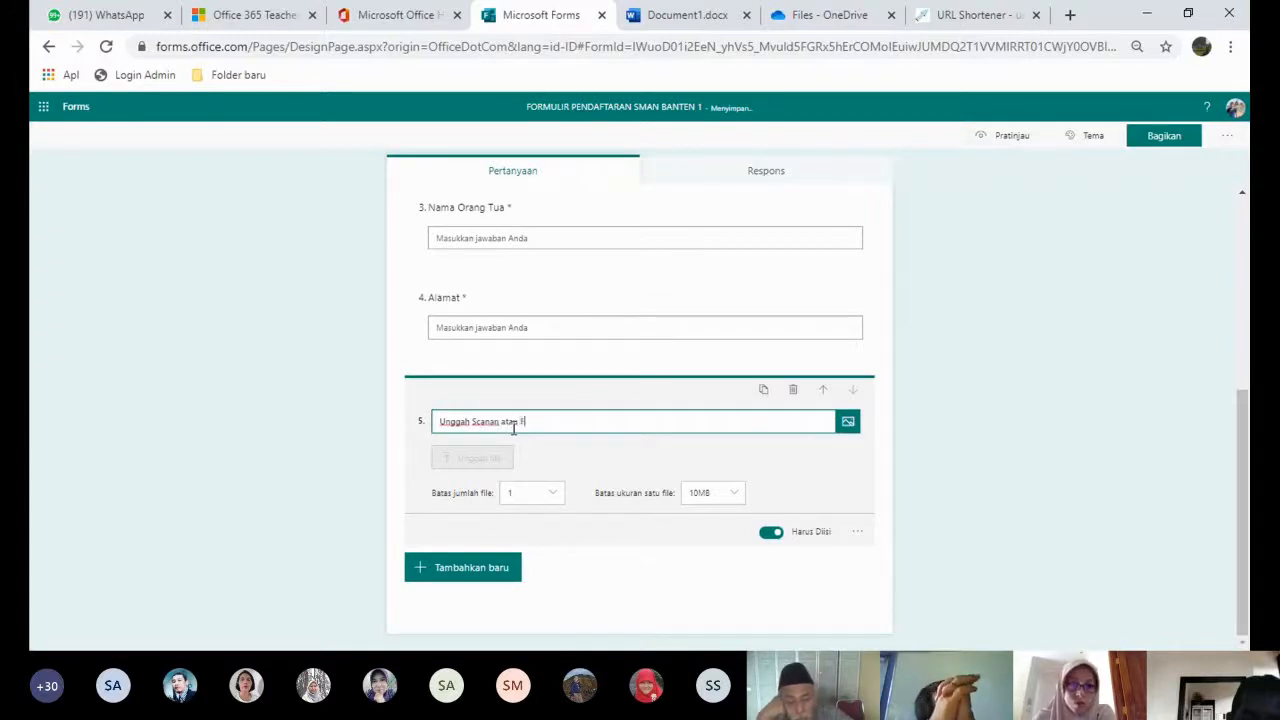
pyautogui.write(' Foto kartu KK')
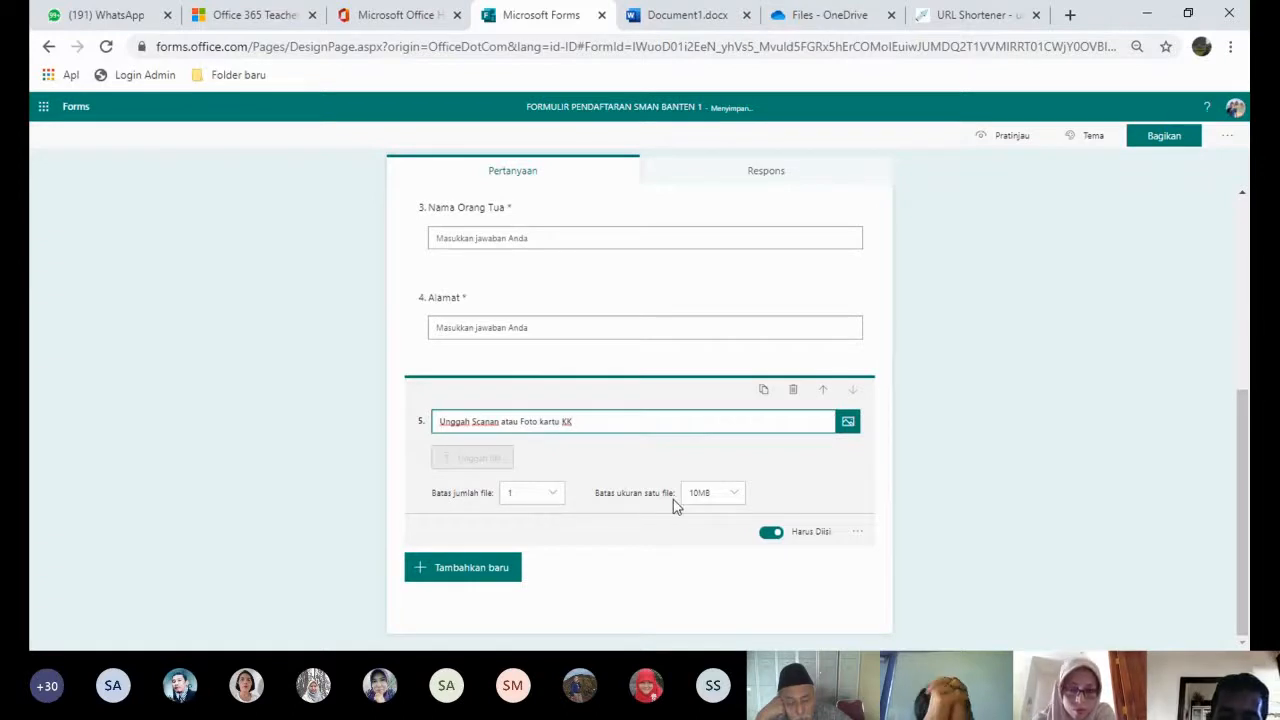
pyautogui.click(729, 496)
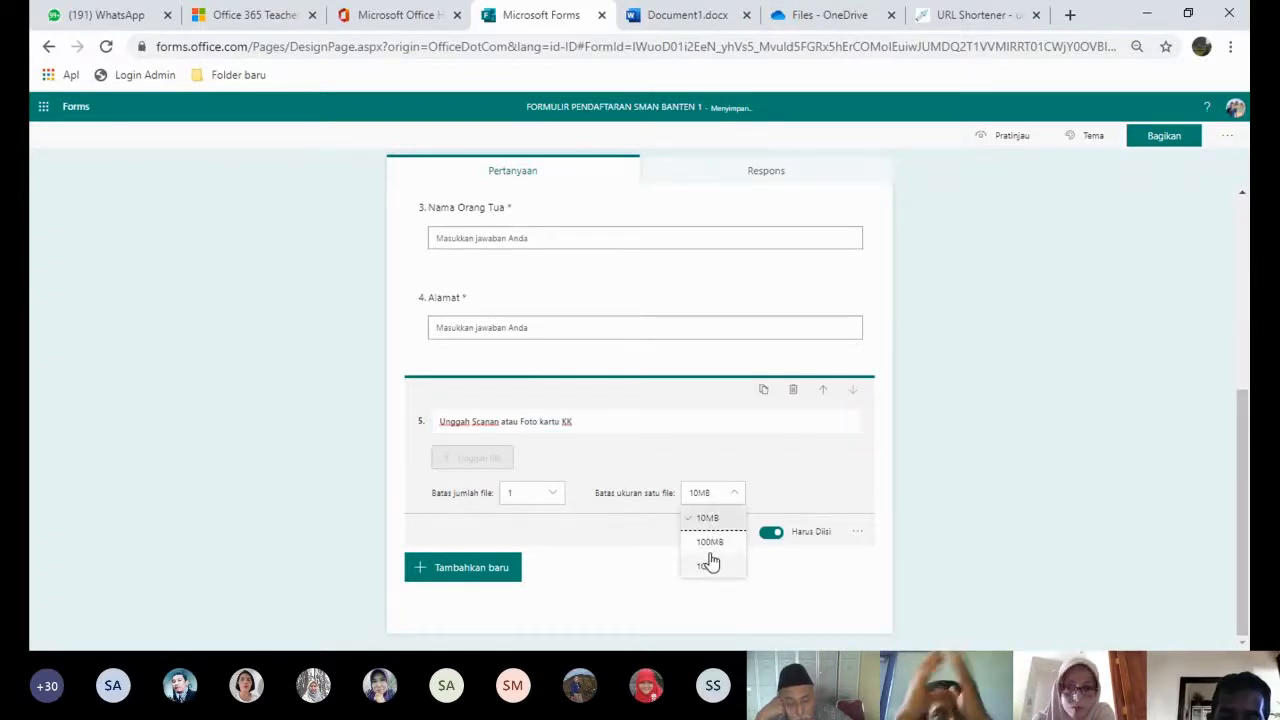
pyautogui.click(709, 518)
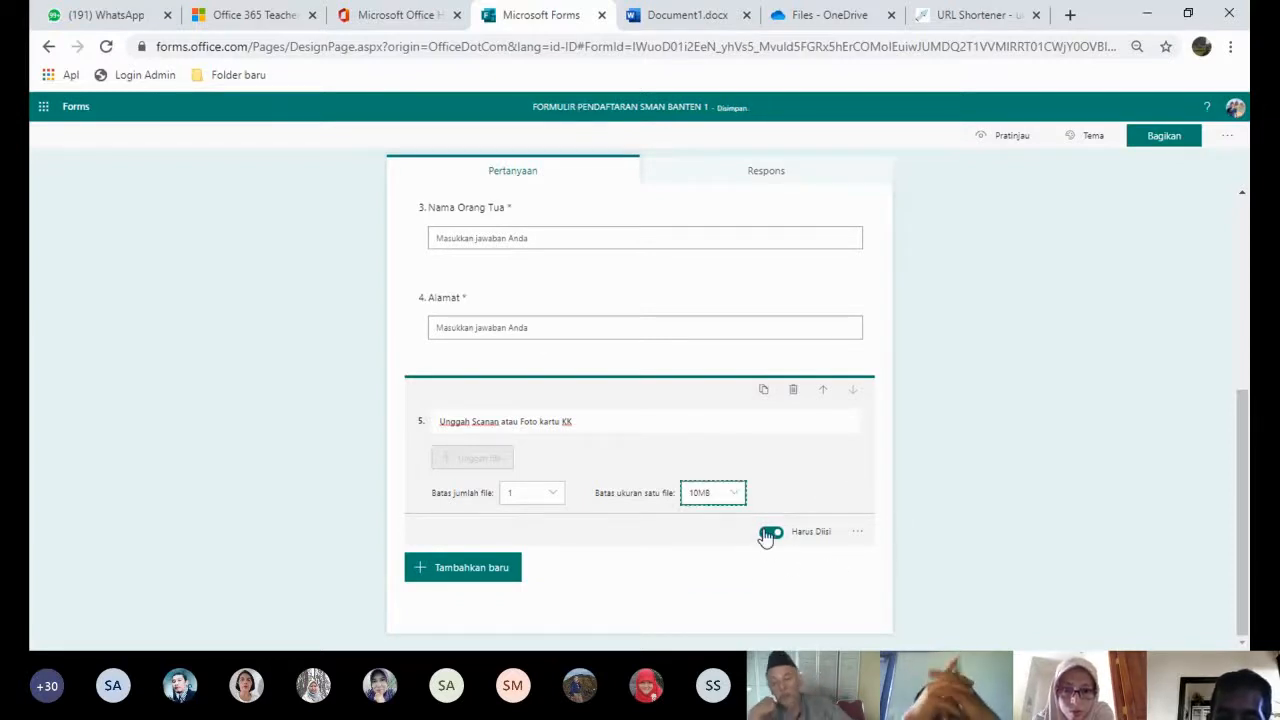
pyautogui.click(487, 567)
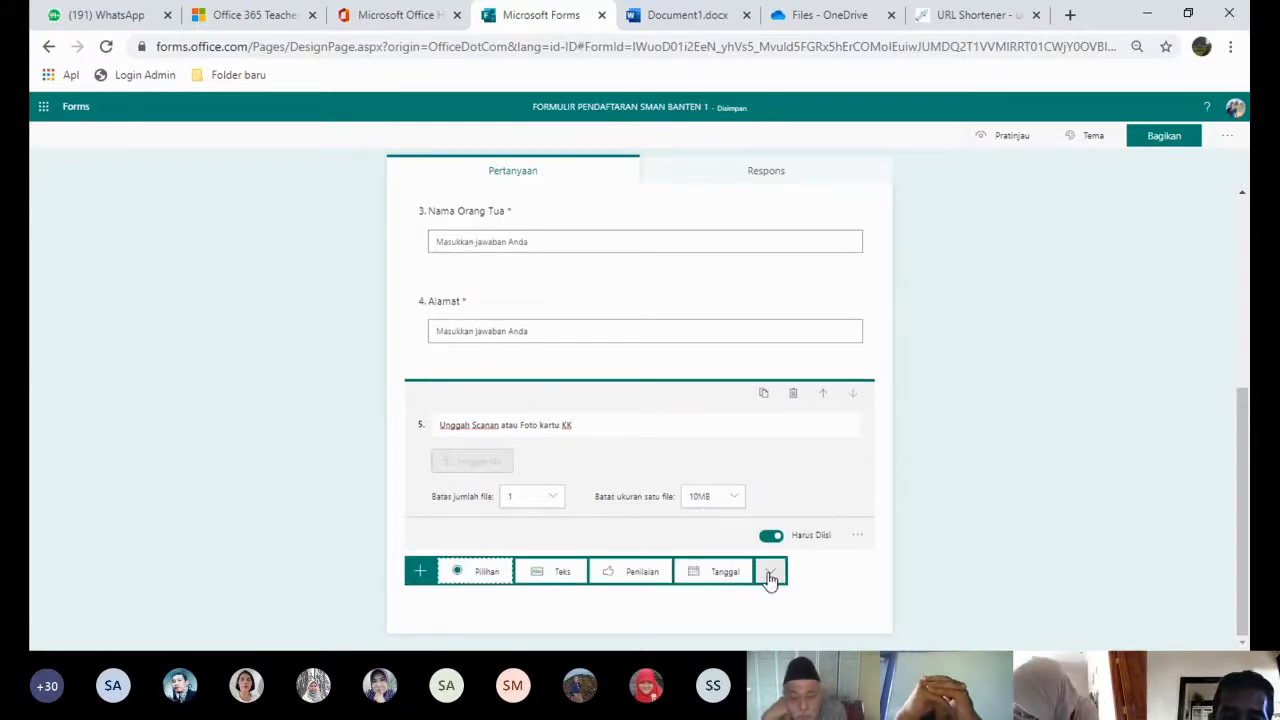
# - Add file-upload question 6 titled 'Unggah Foto Berwarna terbaru'
pyautogui.click(770, 571)
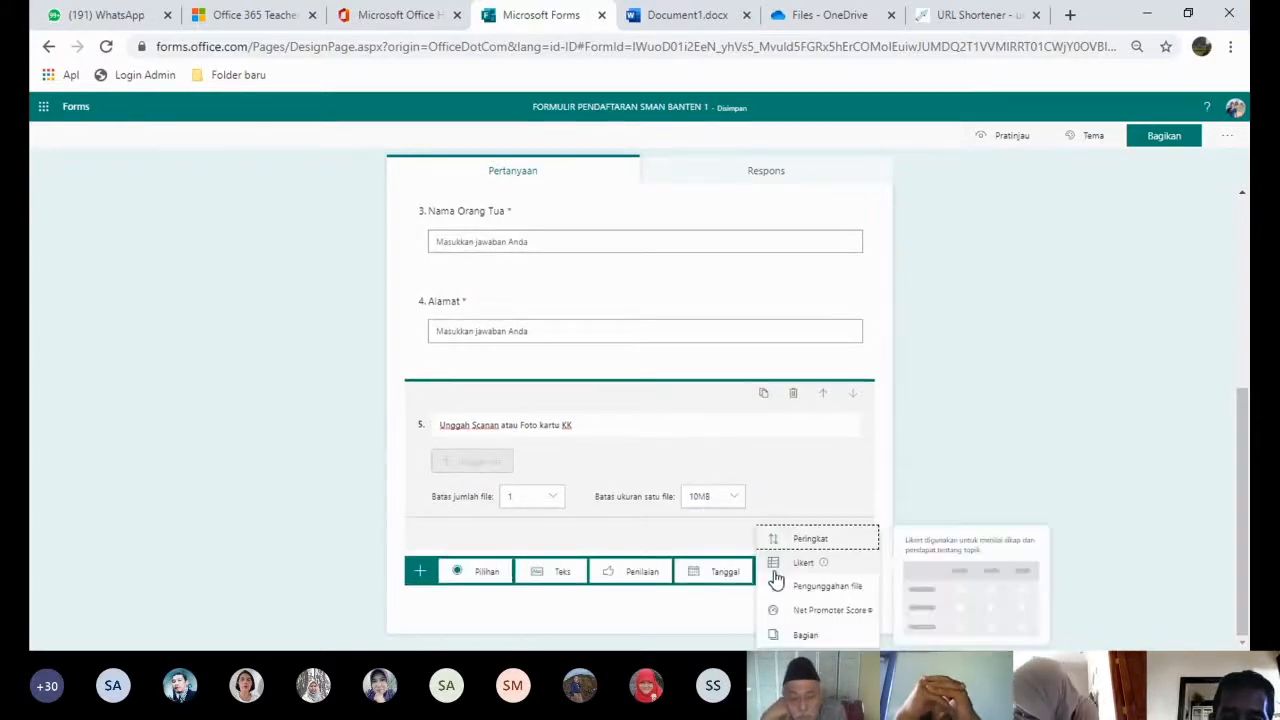
pyautogui.click(829, 589)
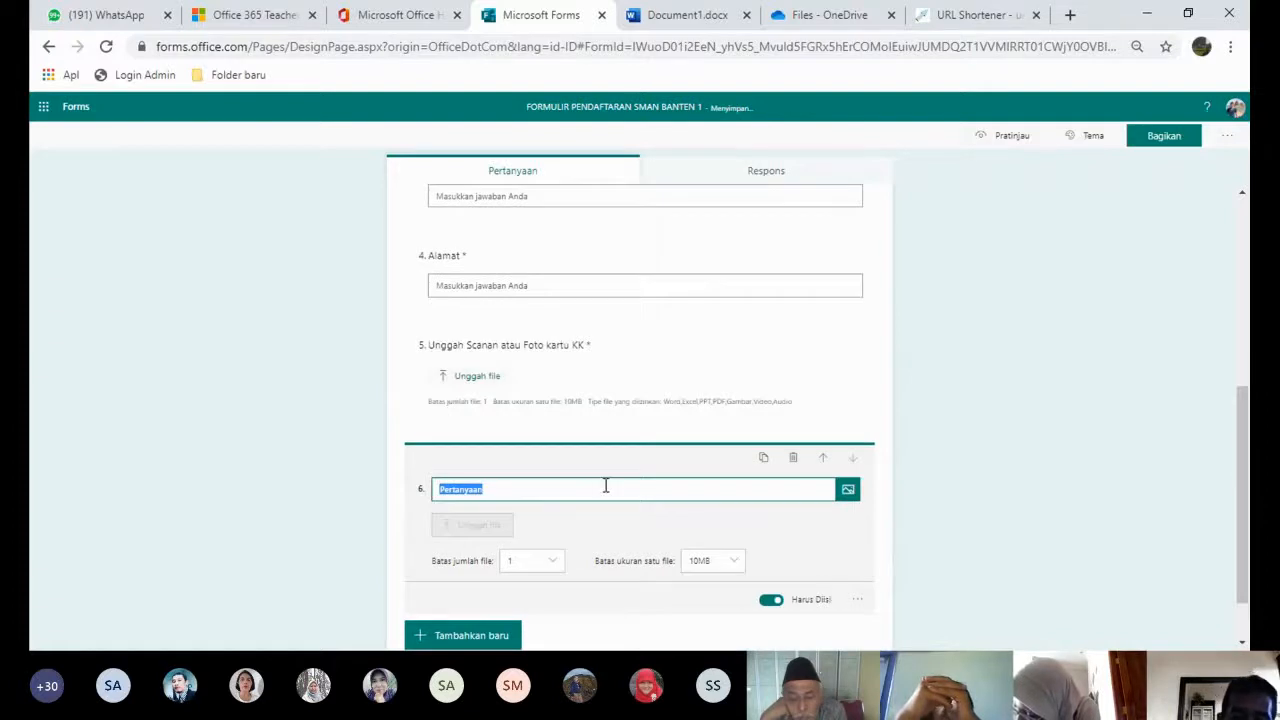
pyautogui.write('Url')
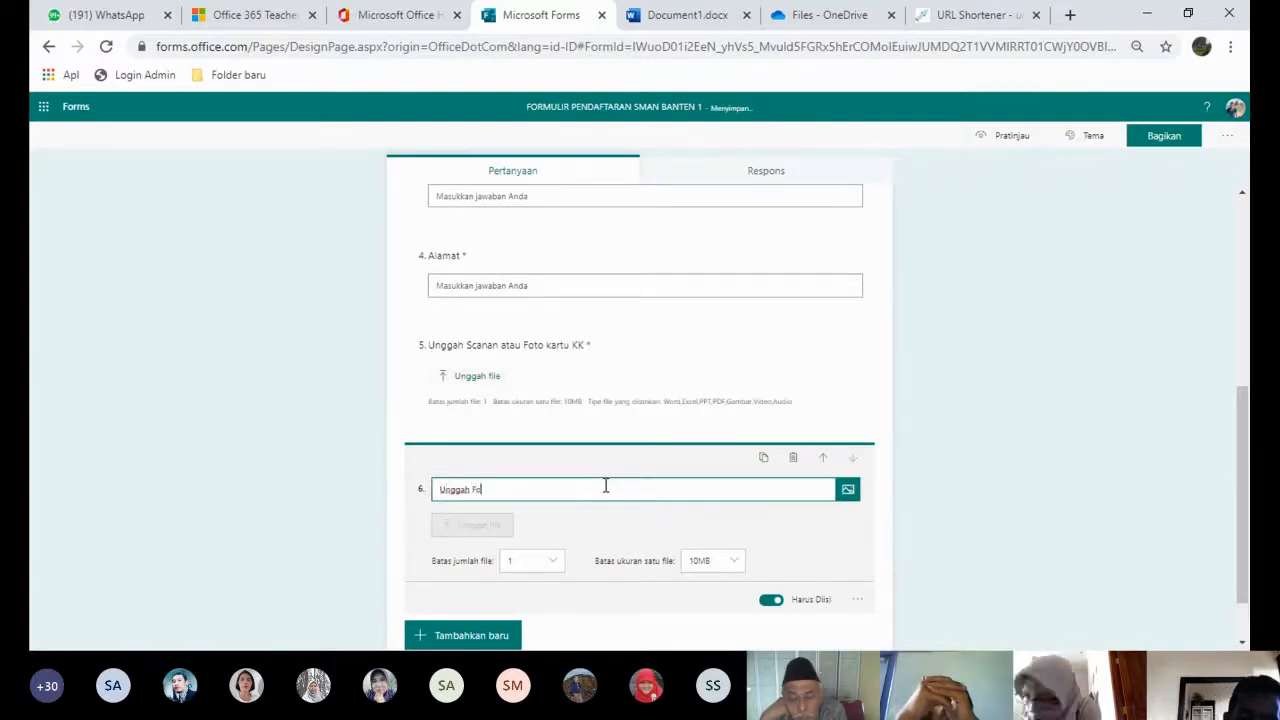
pyautogui.write('gah Foto B')
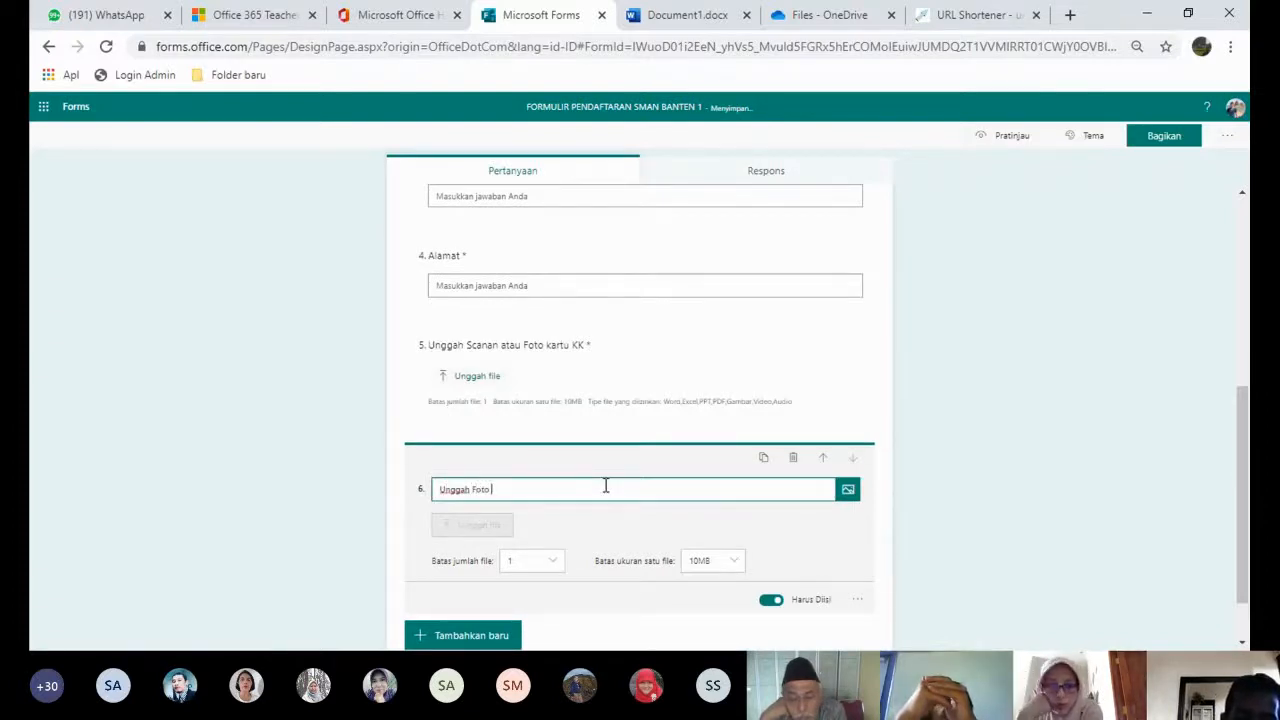
pyautogui.write('erwar')
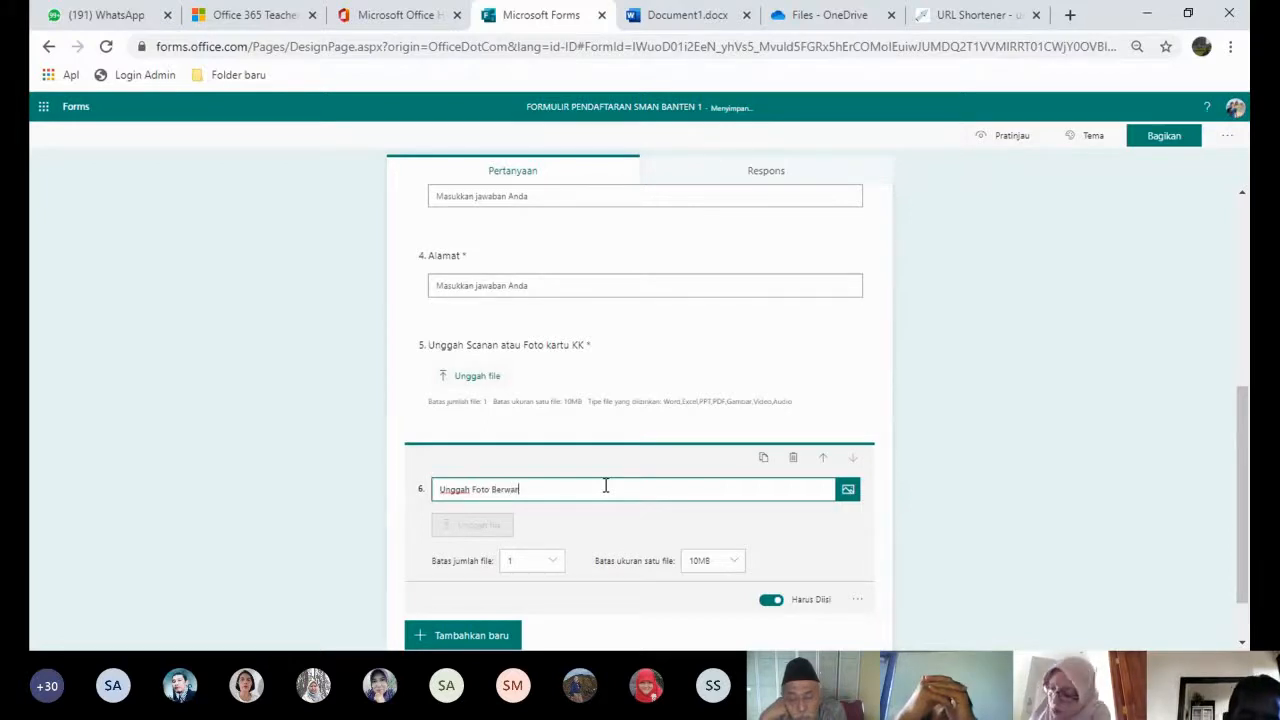
pyautogui.write('na terbaru')
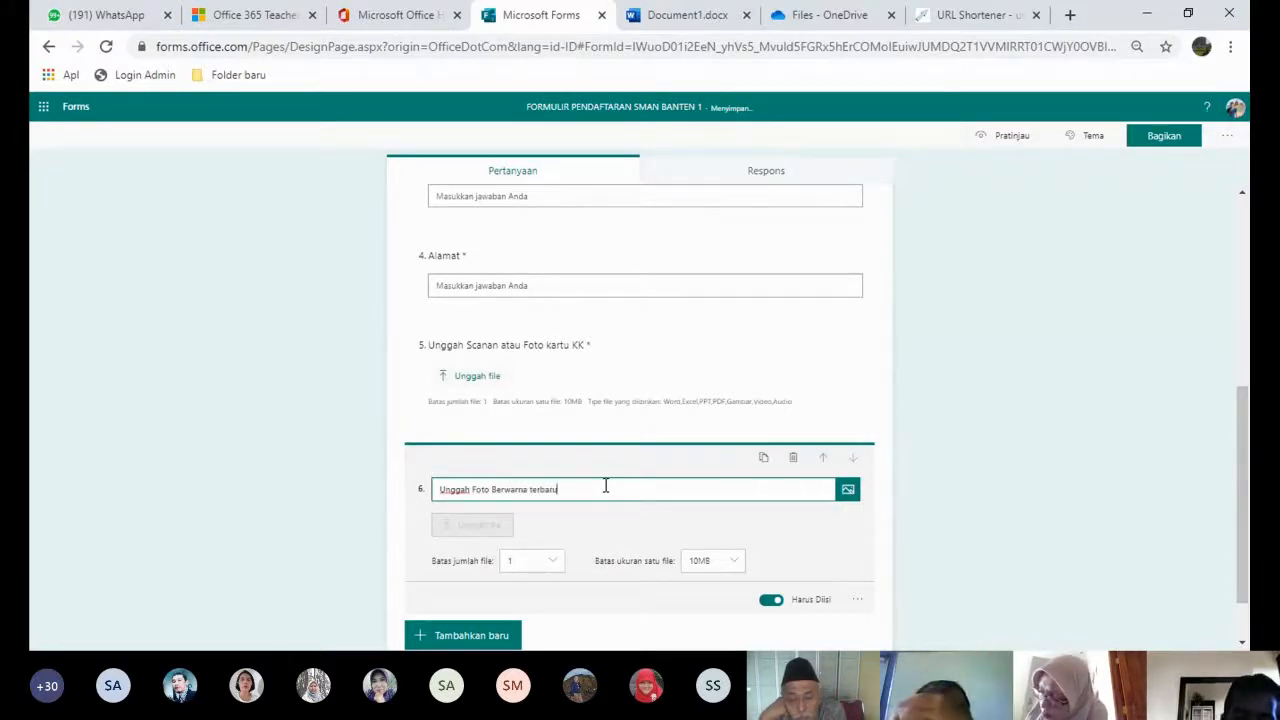
pyautogui.click(952, 531)
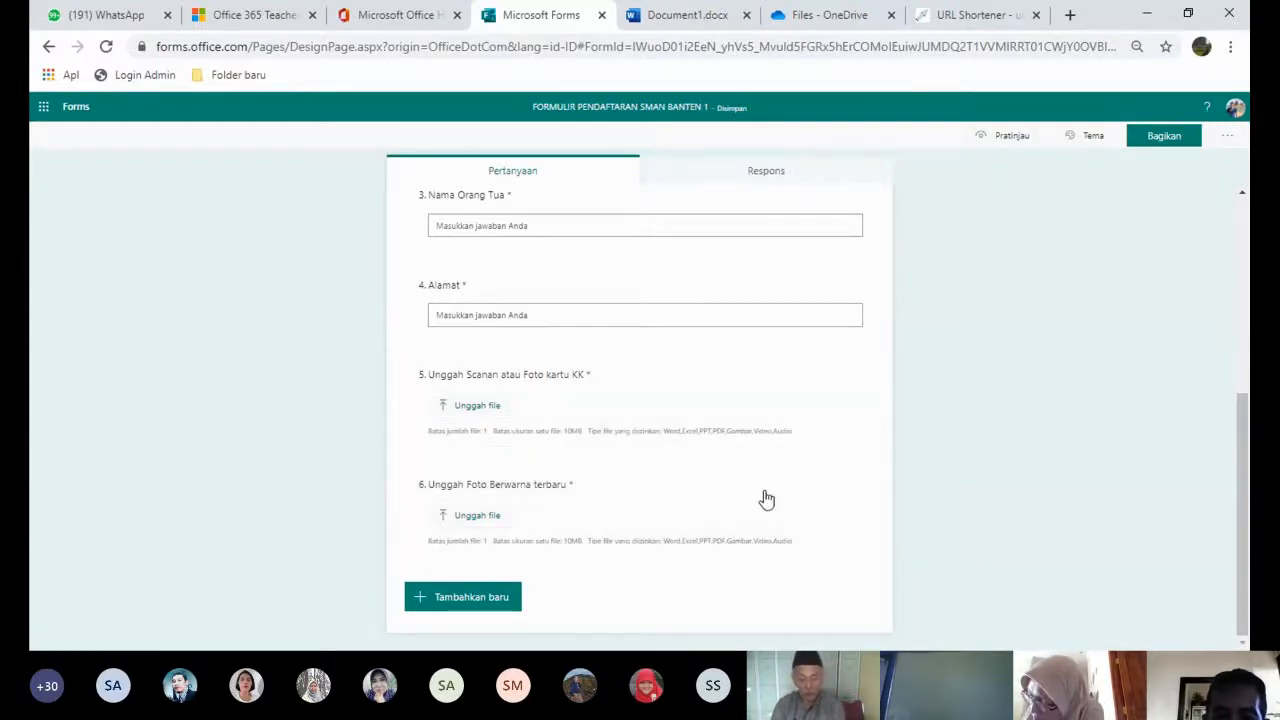
# - Open the form's Pengaturan pane from the ... menu to review response settings
pyautogui.click(1232, 138)
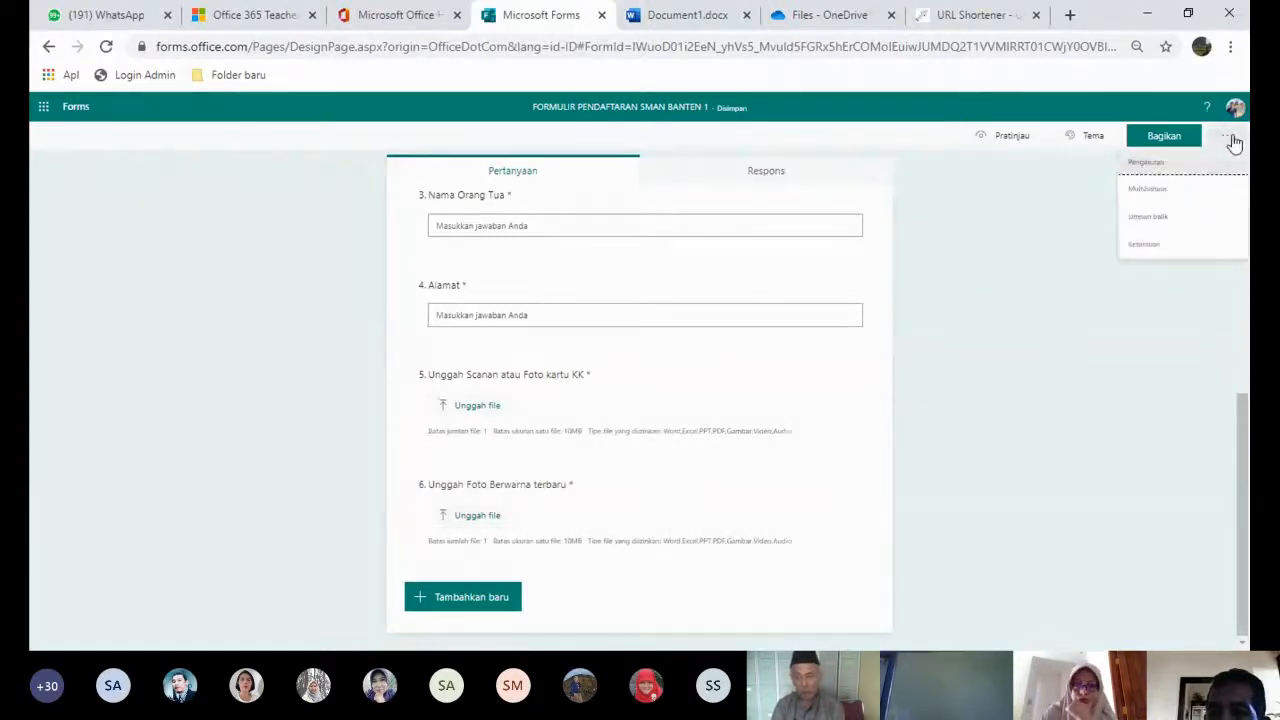
pyautogui.click(1157, 164)
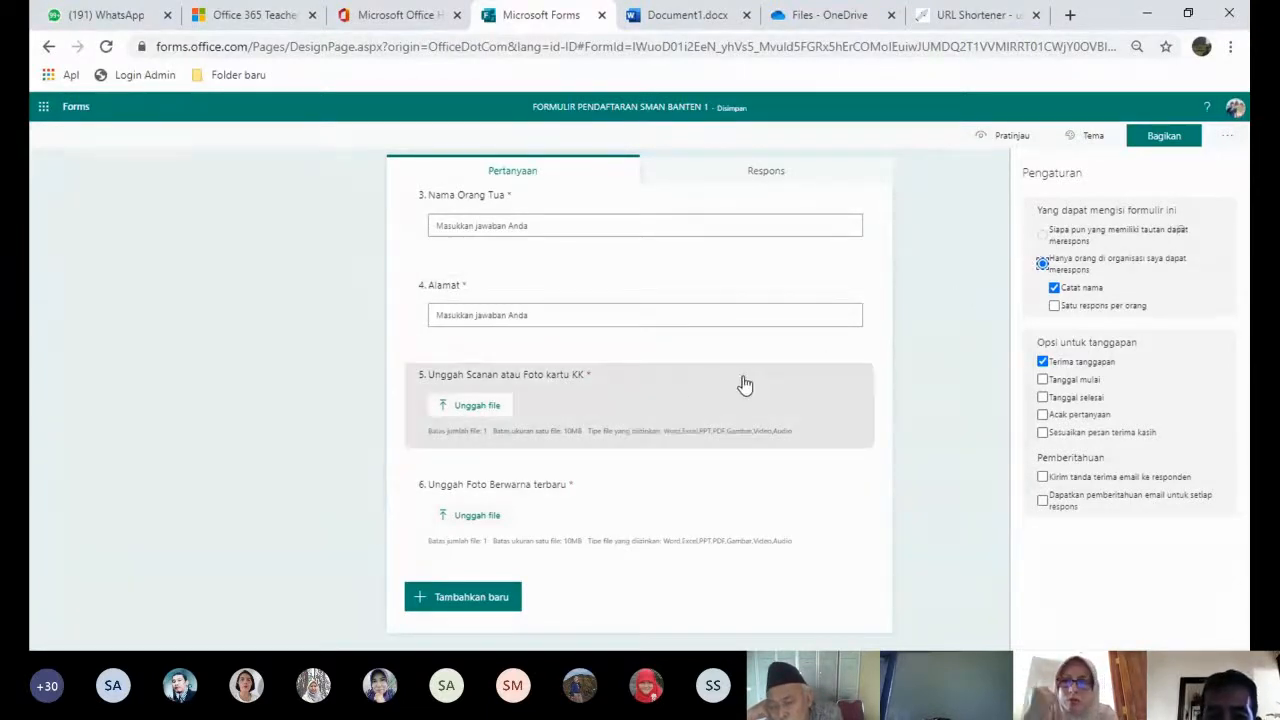
pyautogui.click(651, 379)
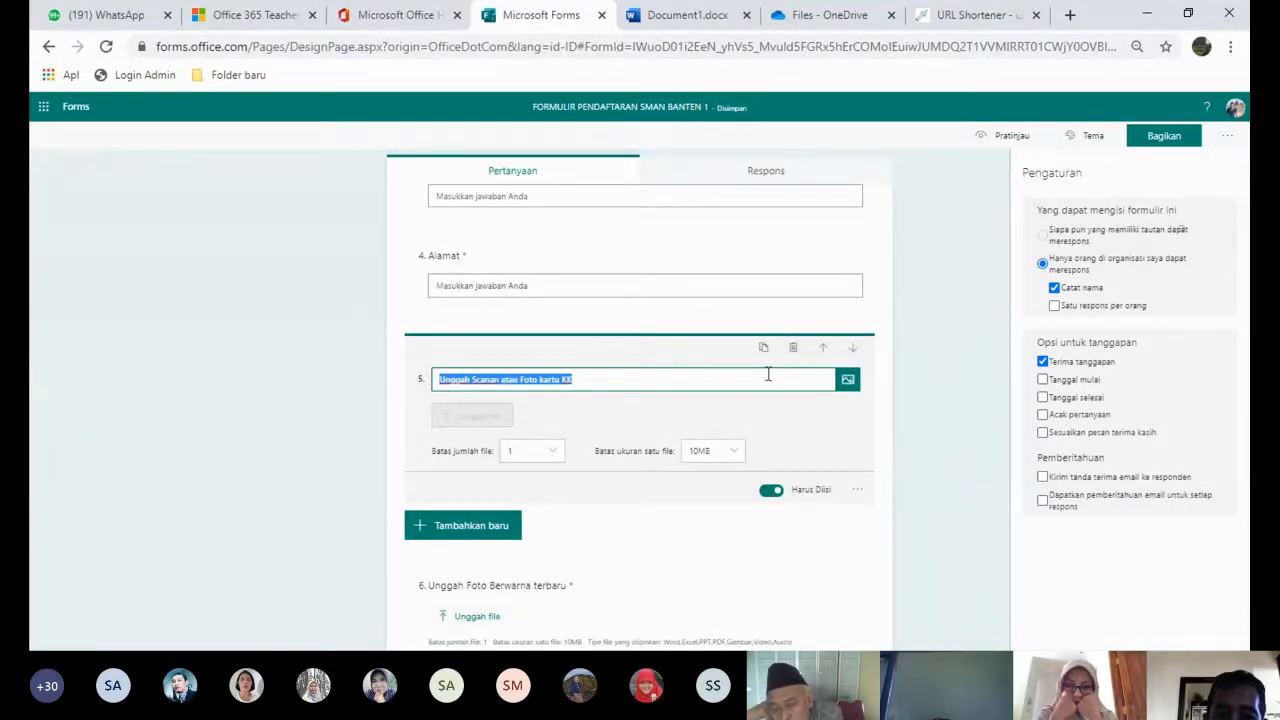
# - Replace both upload questions with text question 5 'Silahkan unggah Foto KK'
pyautogui.click(793, 350)
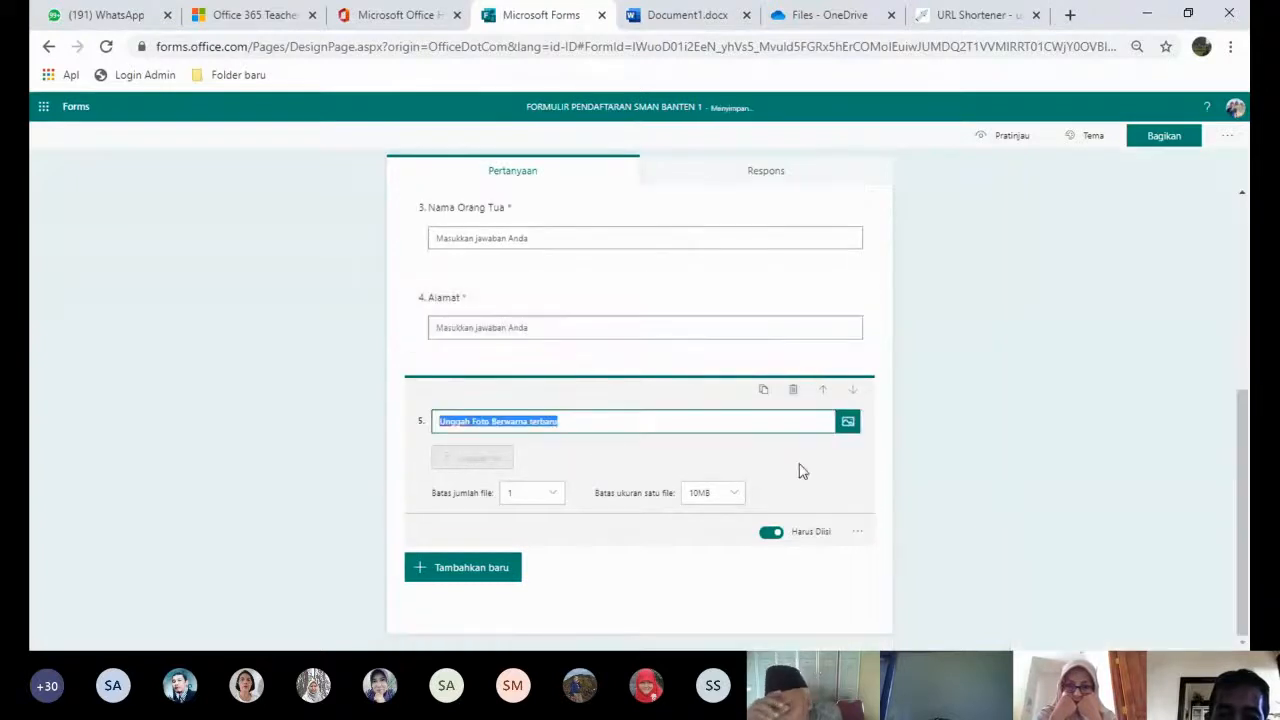
pyautogui.click(793, 389)
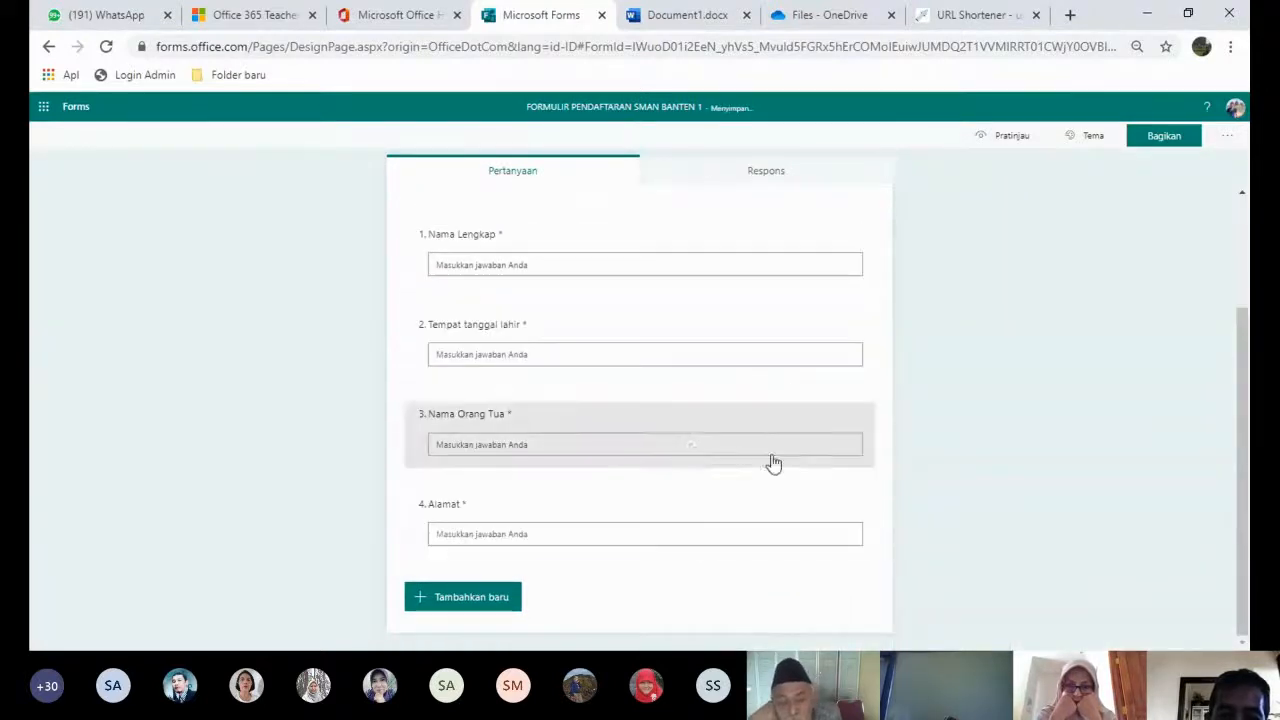
pyautogui.click(506, 600)
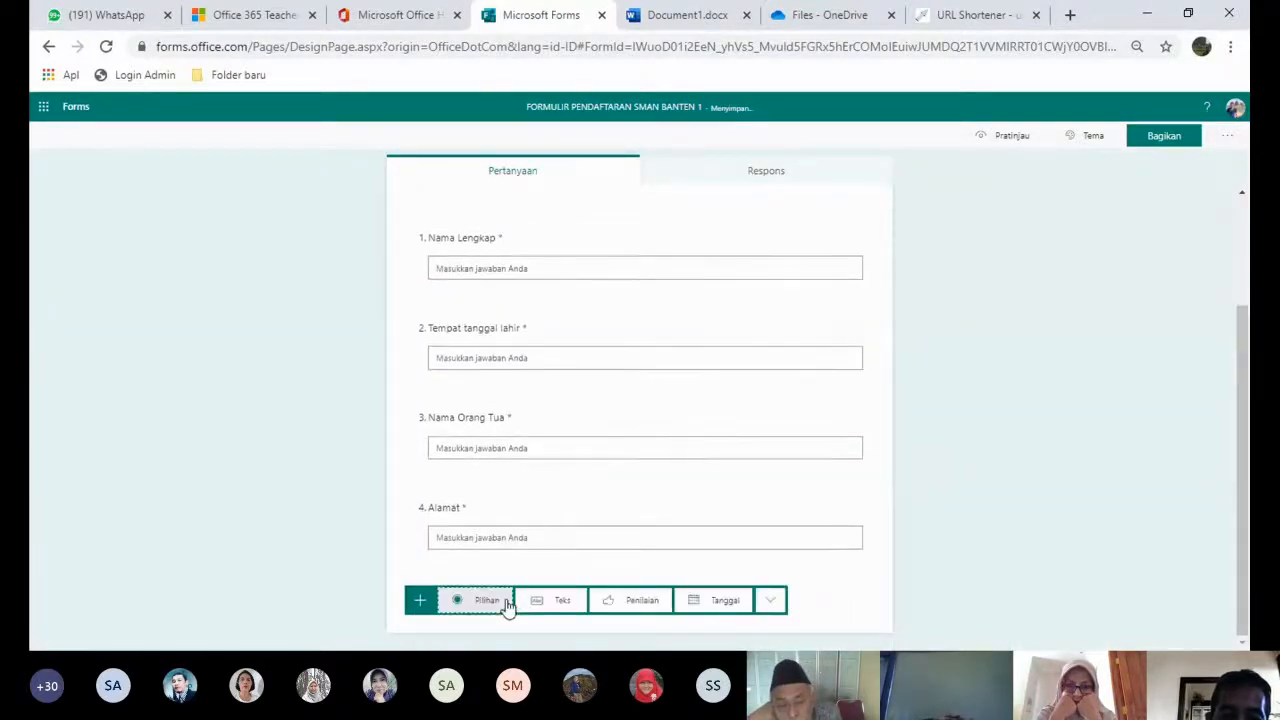
pyautogui.click(557, 603)
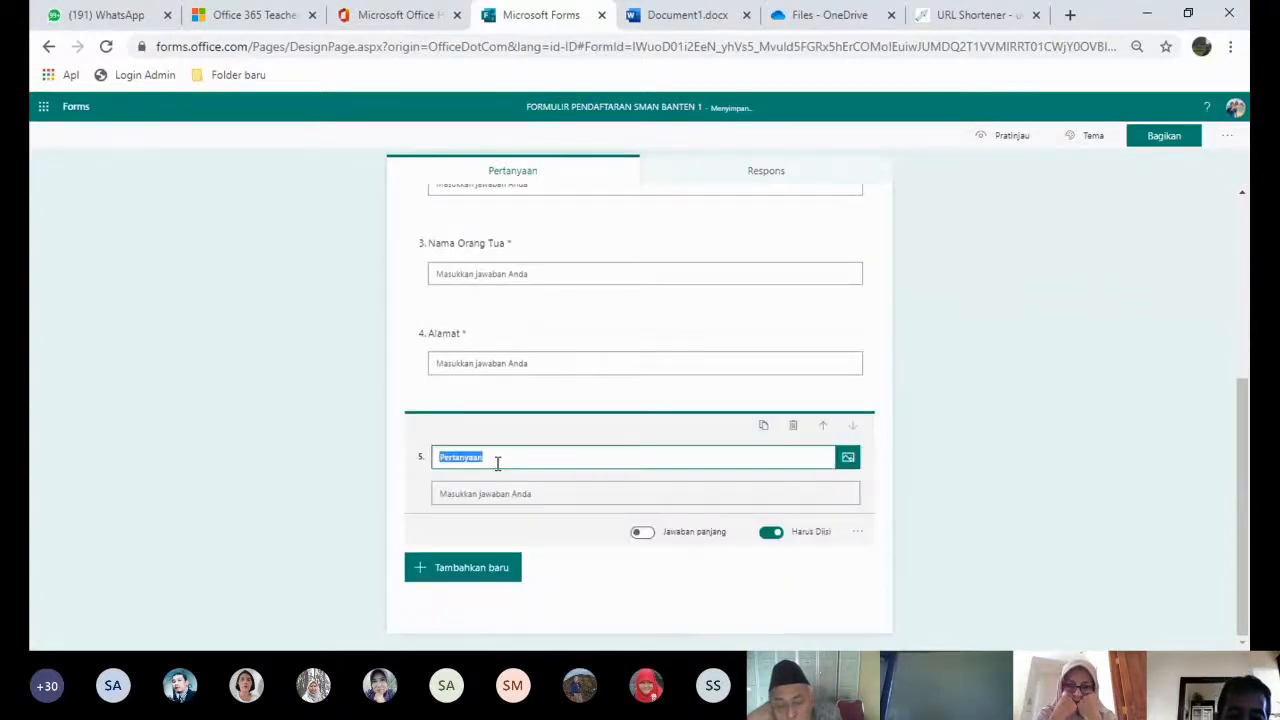
pyautogui.write('Silahkan ungga')
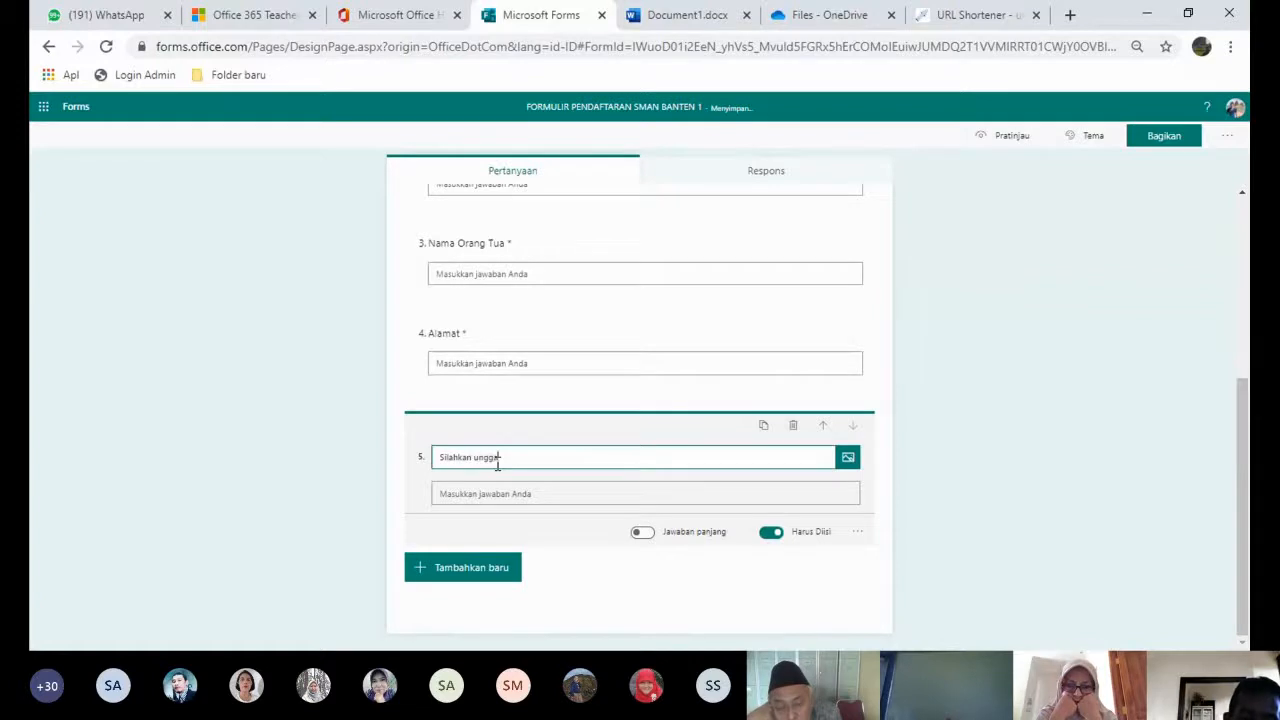
pyautogui.write('h F')
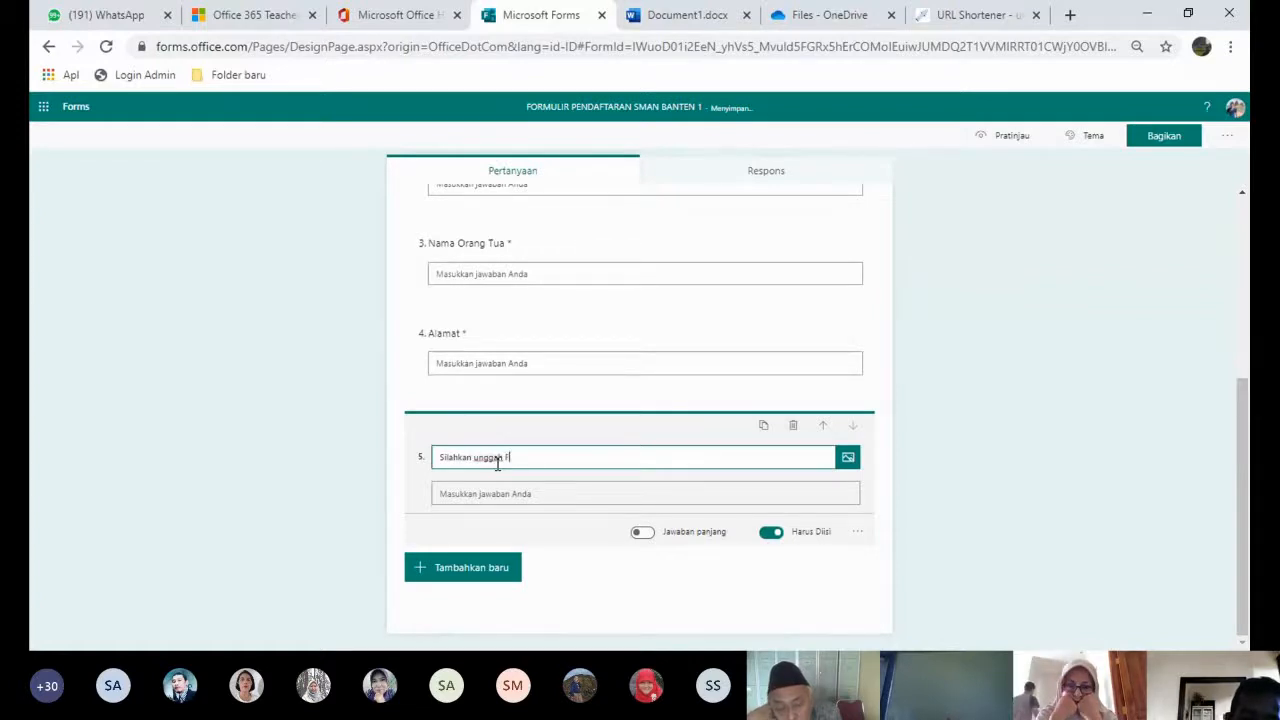
pyautogui.write('oto KK')
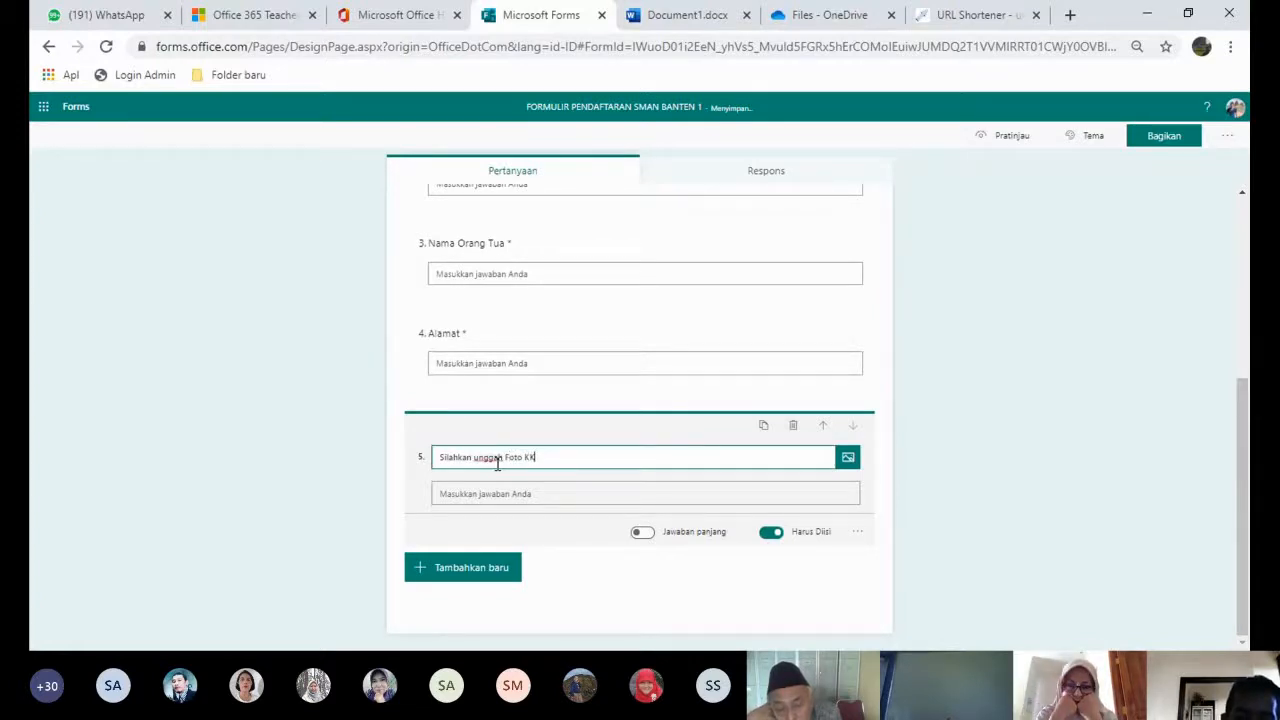
pyautogui.click(934, 462)
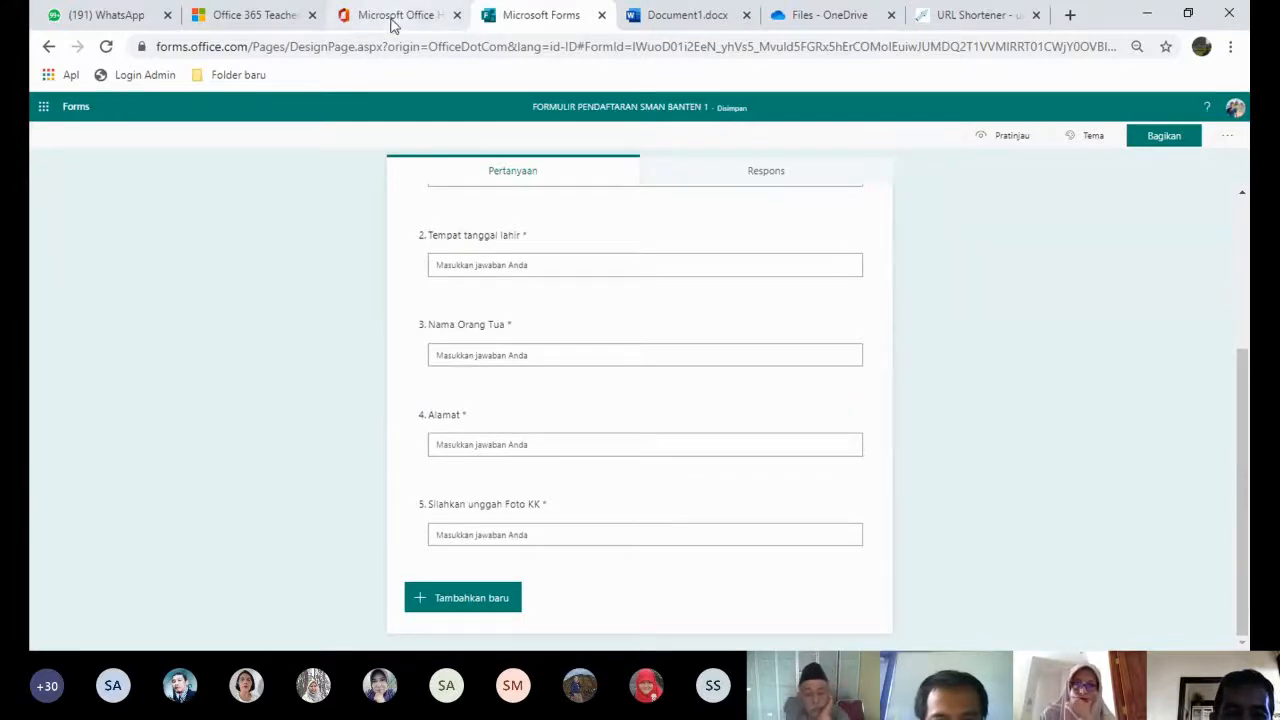
# - Switch to the Office 365 tab and scroll down to the Semua aplikasi grid
pyautogui.click(393, 16)
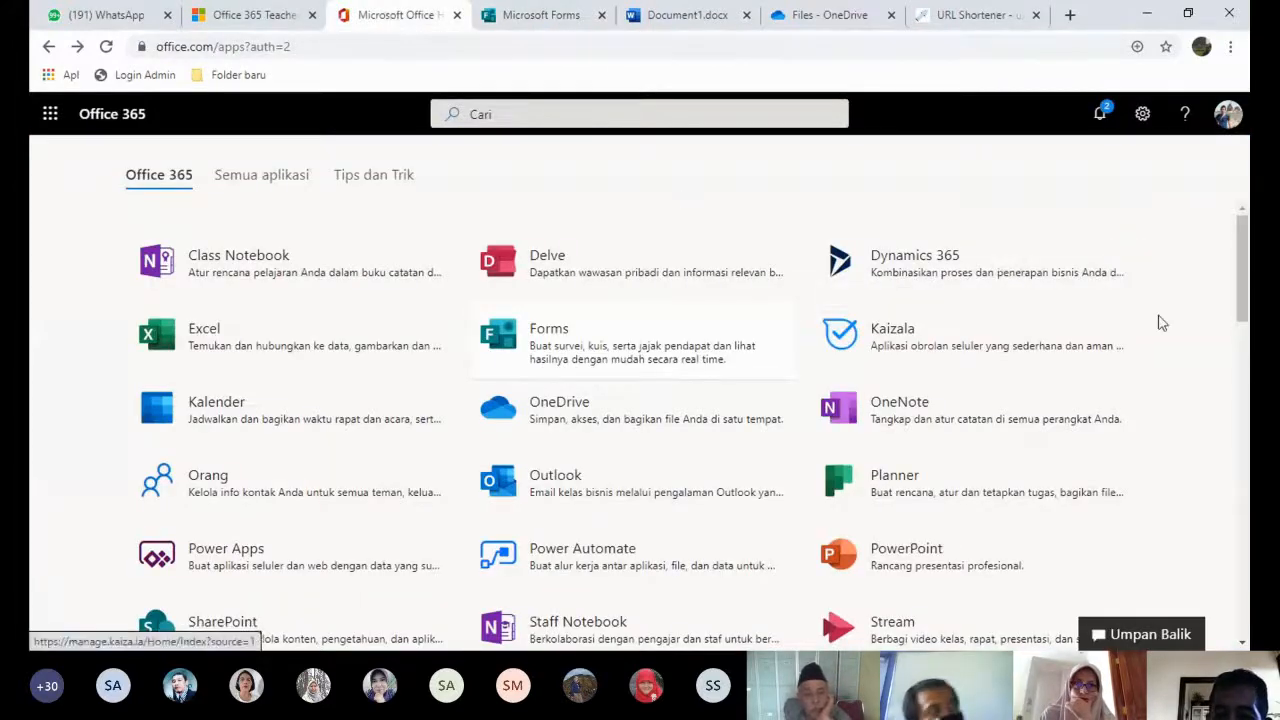
pyautogui.moveTo(1245, 302); pyautogui.dragTo(1247, 446)
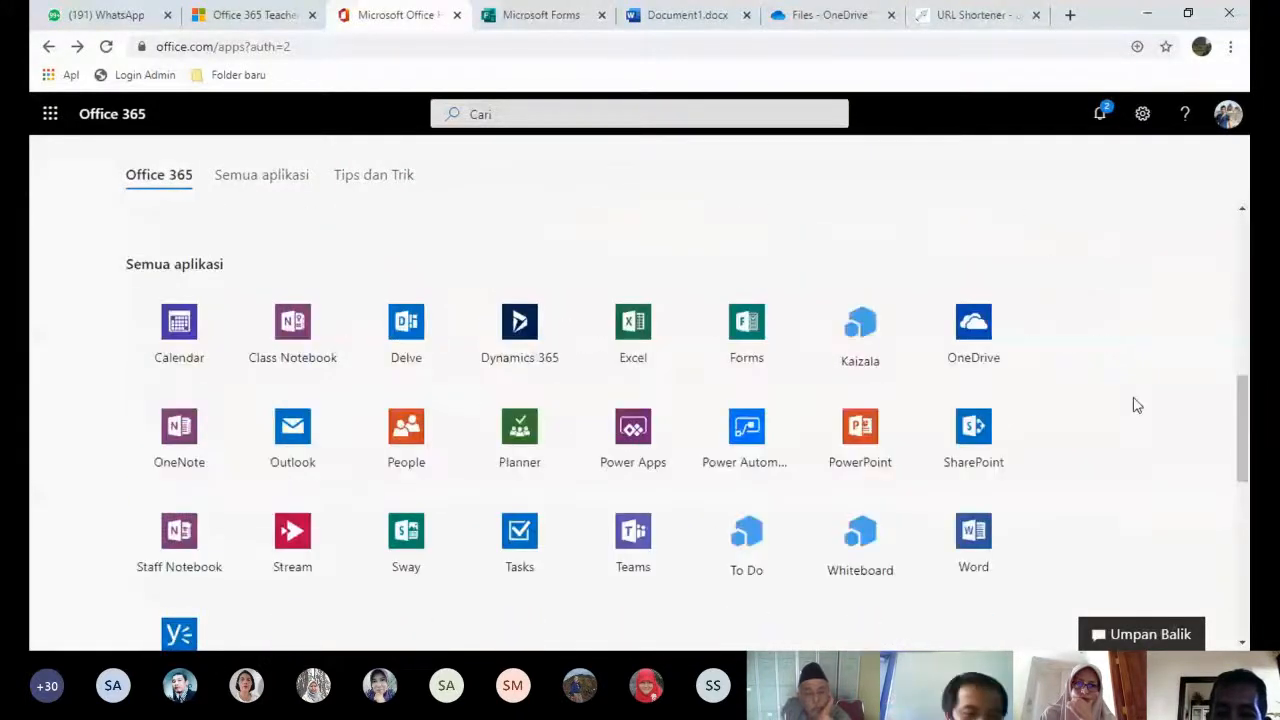
# - Create and open a OneDrive folder named 'Foto KK calon siswa baru'
pyautogui.click(976, 343)
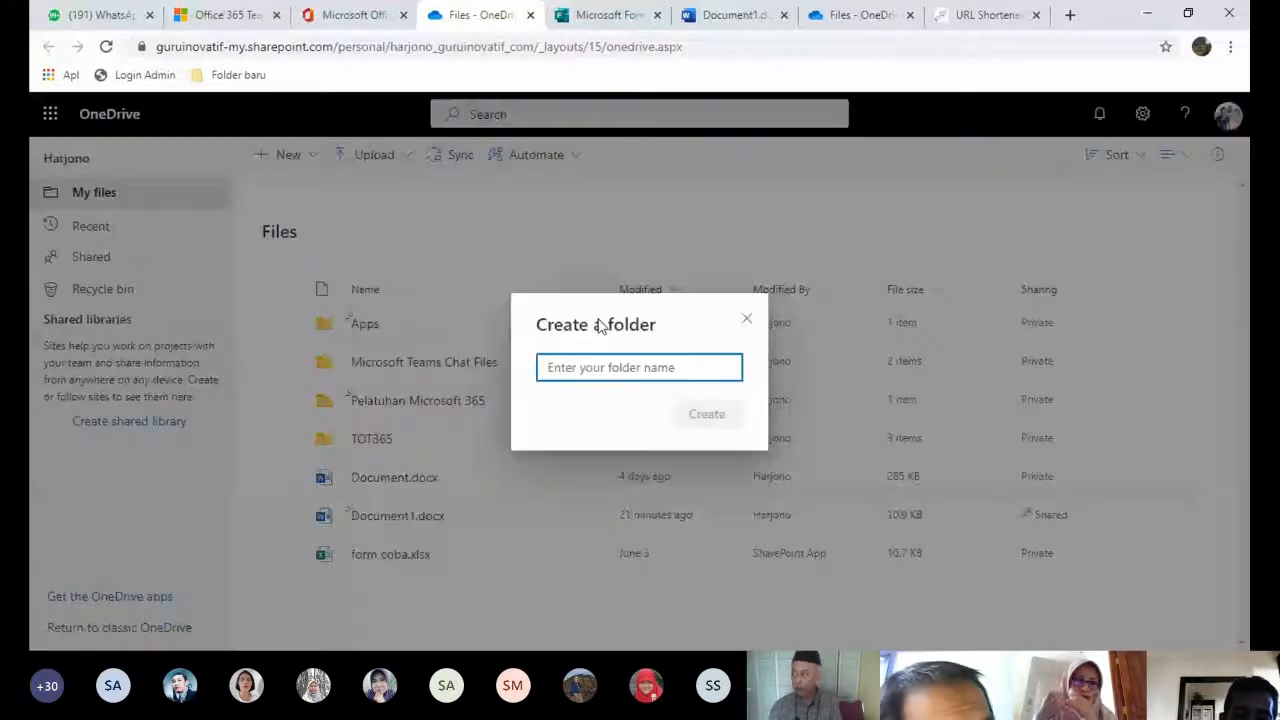
pyautogui.write('F')
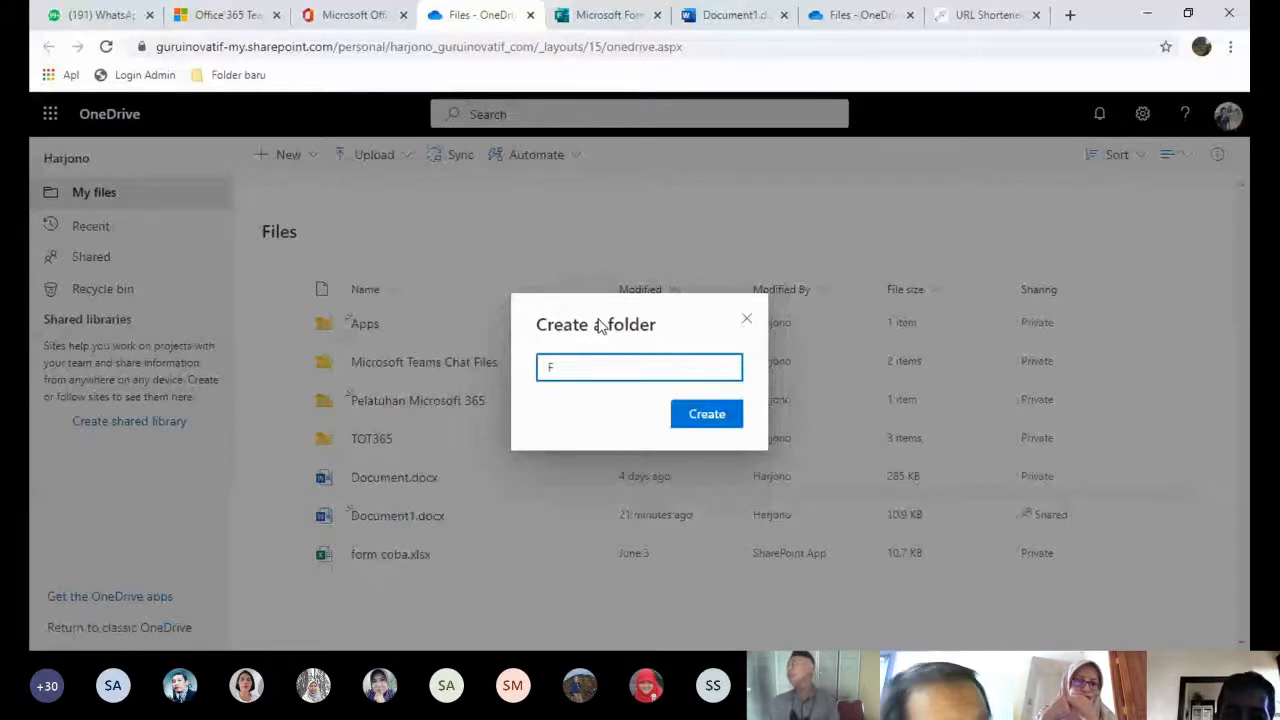
pyautogui.write('oto KK calon siswa baru')
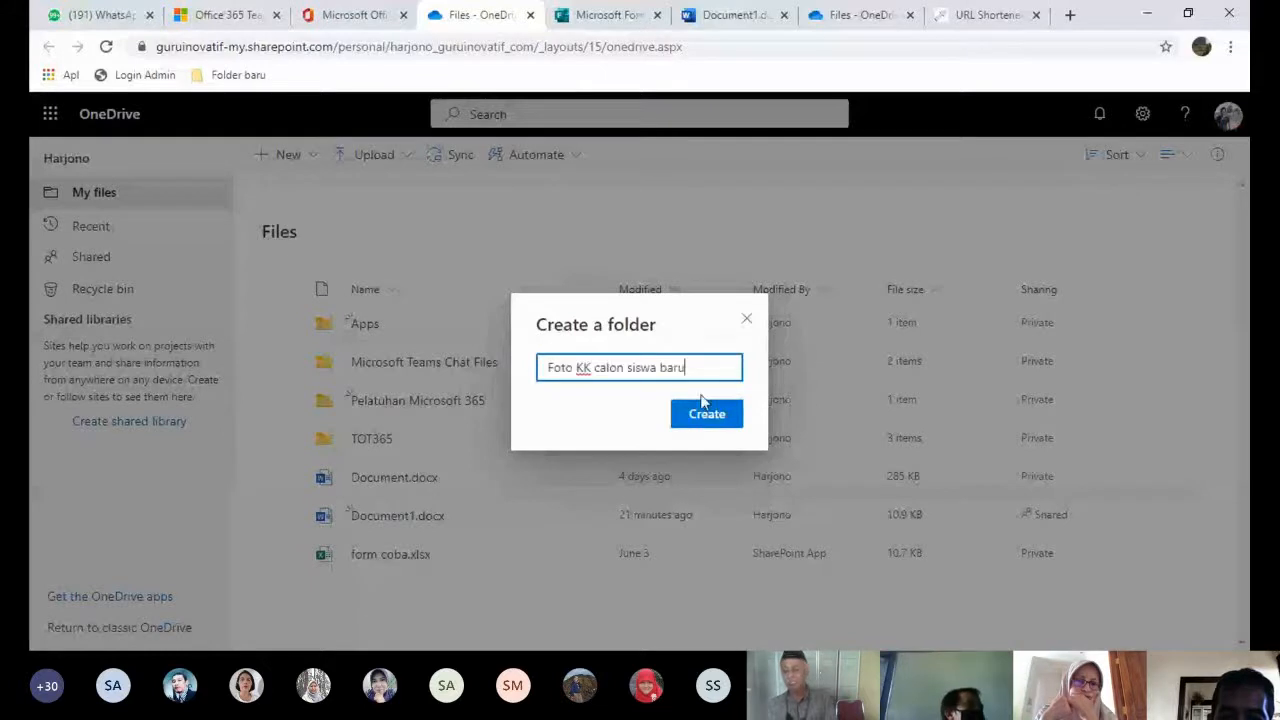
pyautogui.click(704, 412)
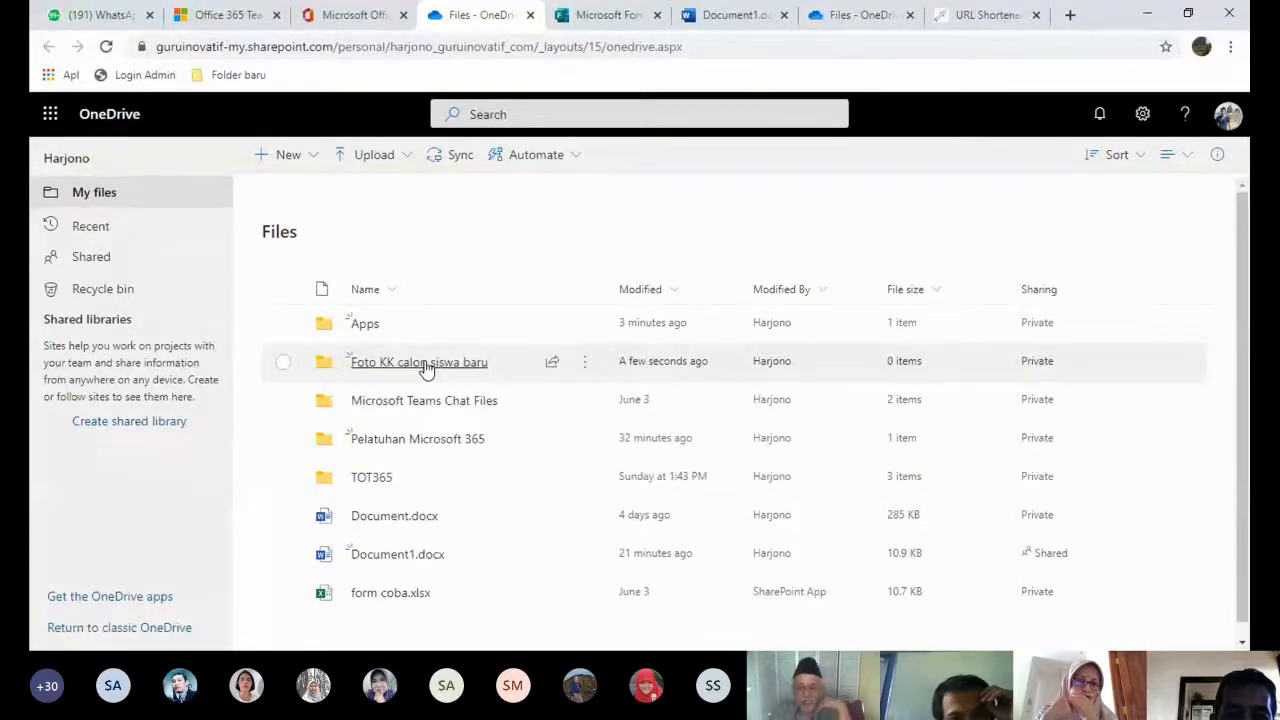
pyautogui.click(426, 366)
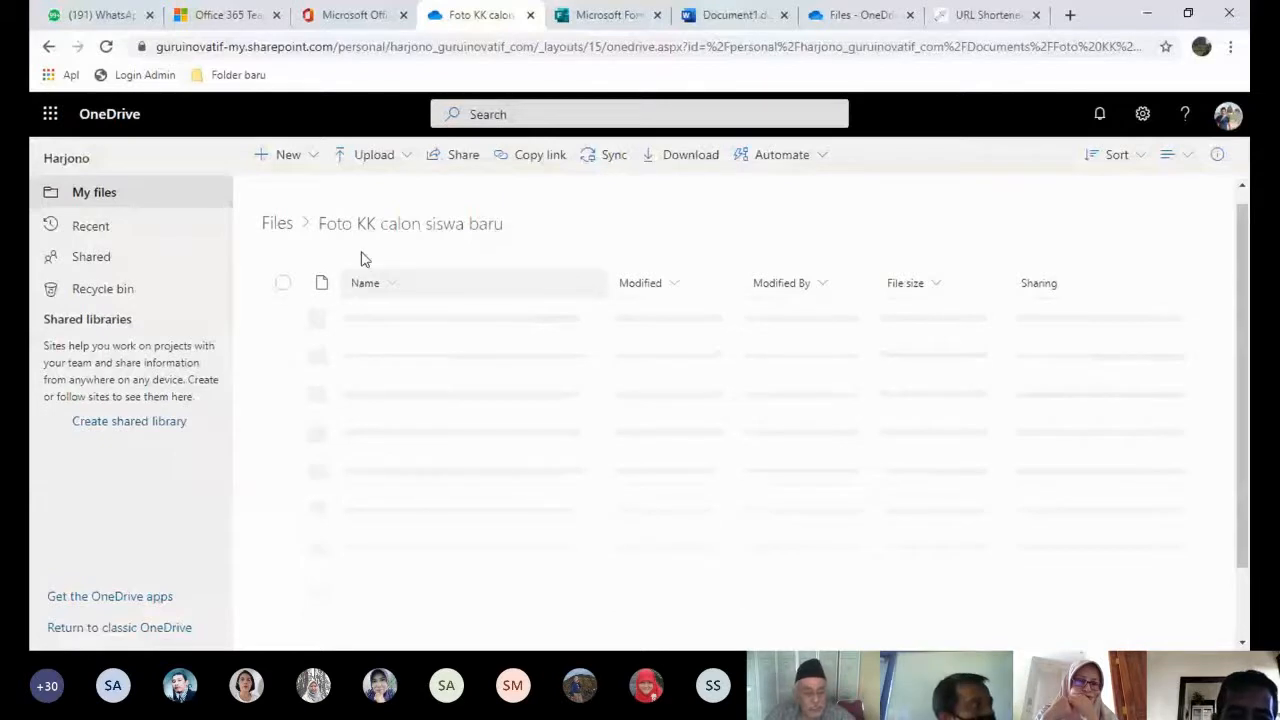
# - Go back to the Files list and show the 'Foto KK calon siswa baru' folder's actions
pyautogui.click(320, 158)
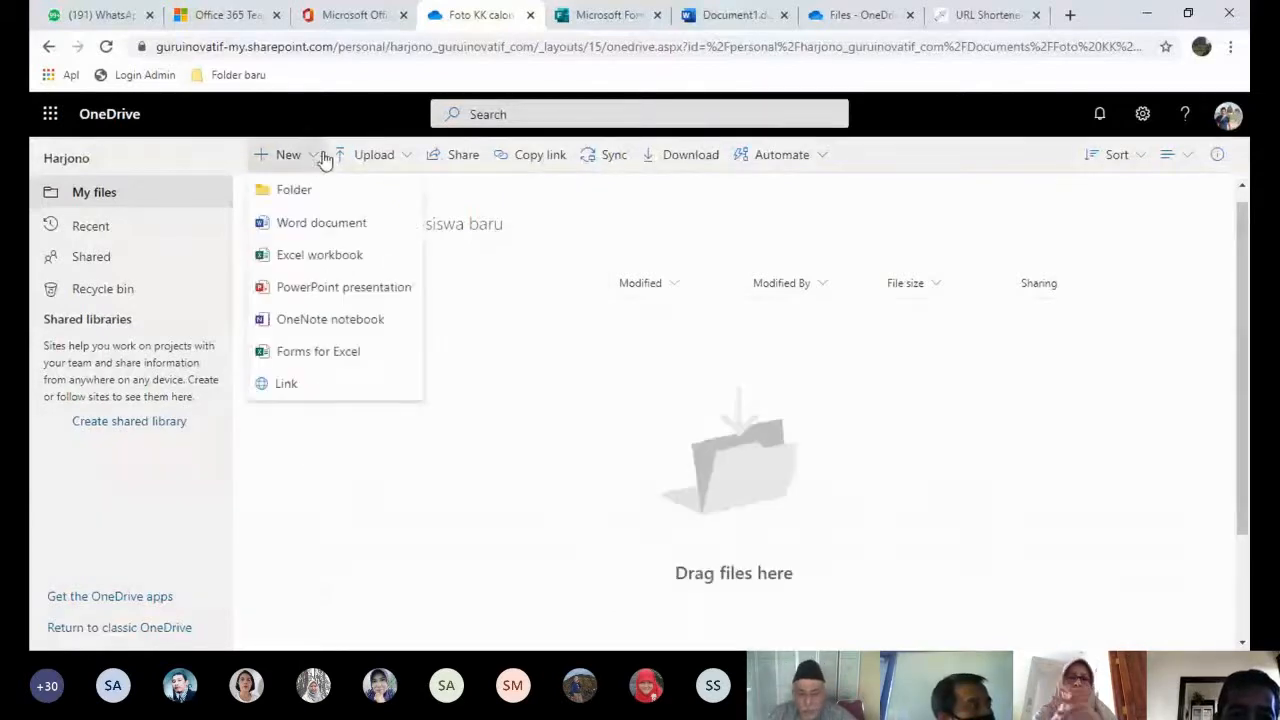
pyautogui.click(557, 331)
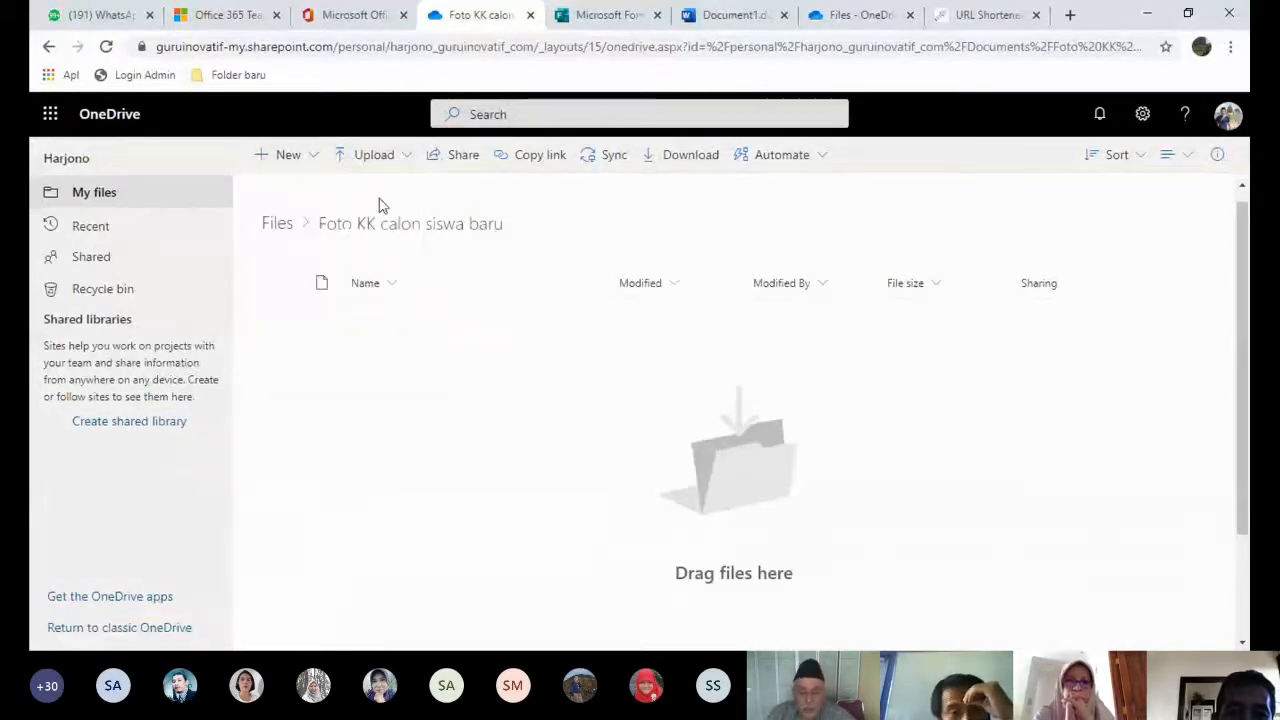
pyautogui.click(284, 224)
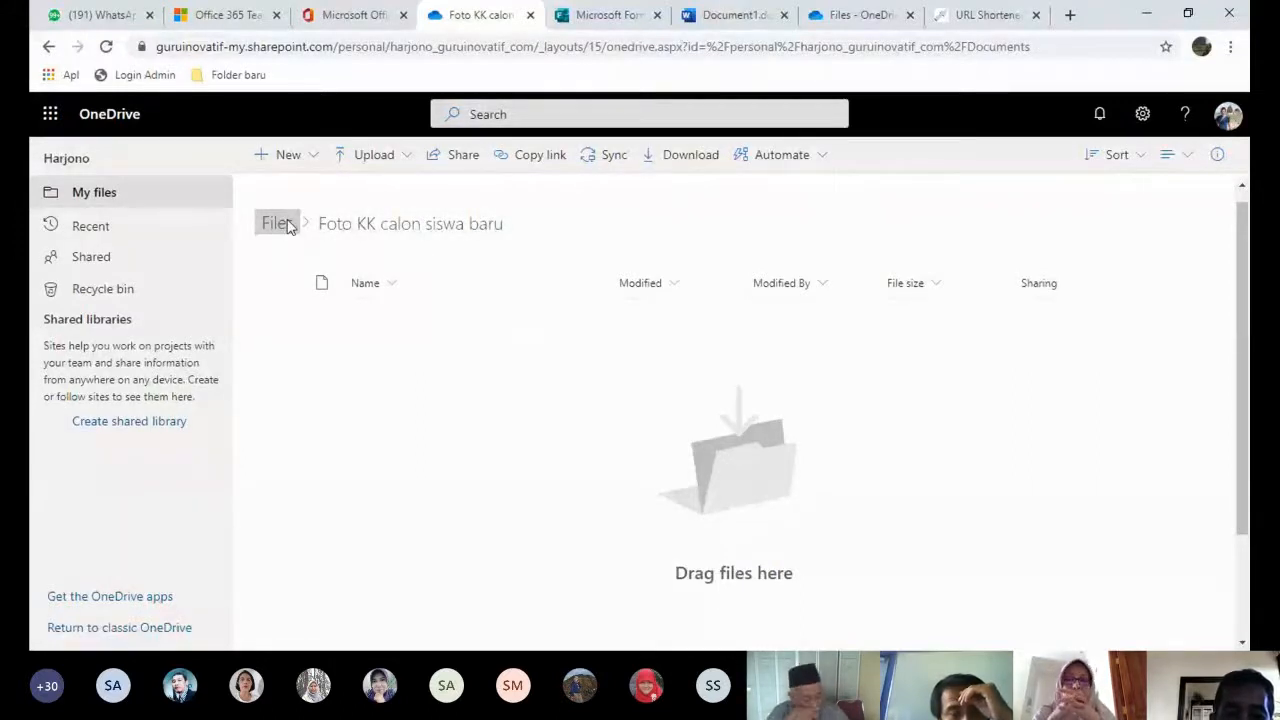
pyautogui.click(280, 224)
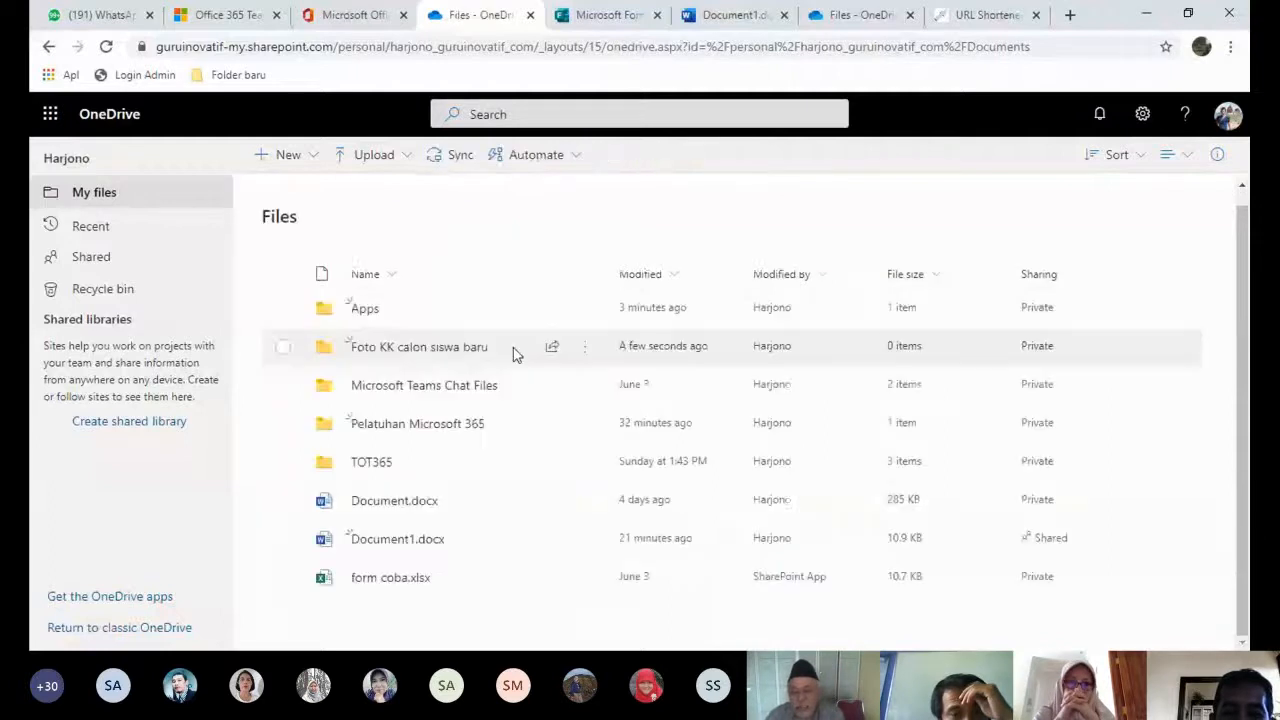
pyautogui.click(587, 348)
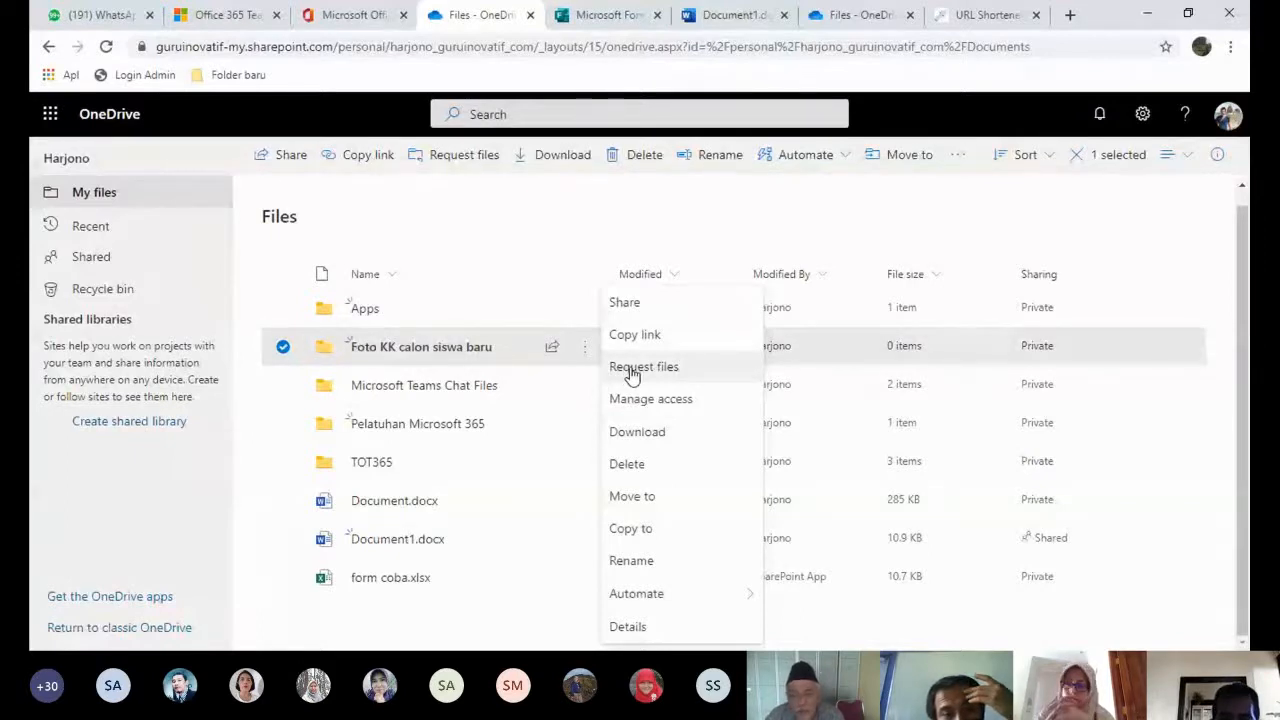
# - Create file request 'Unggahlah Foto atau file Scan Kartu keluarga' for the folder and copy its link
pyautogui.click(641, 371)
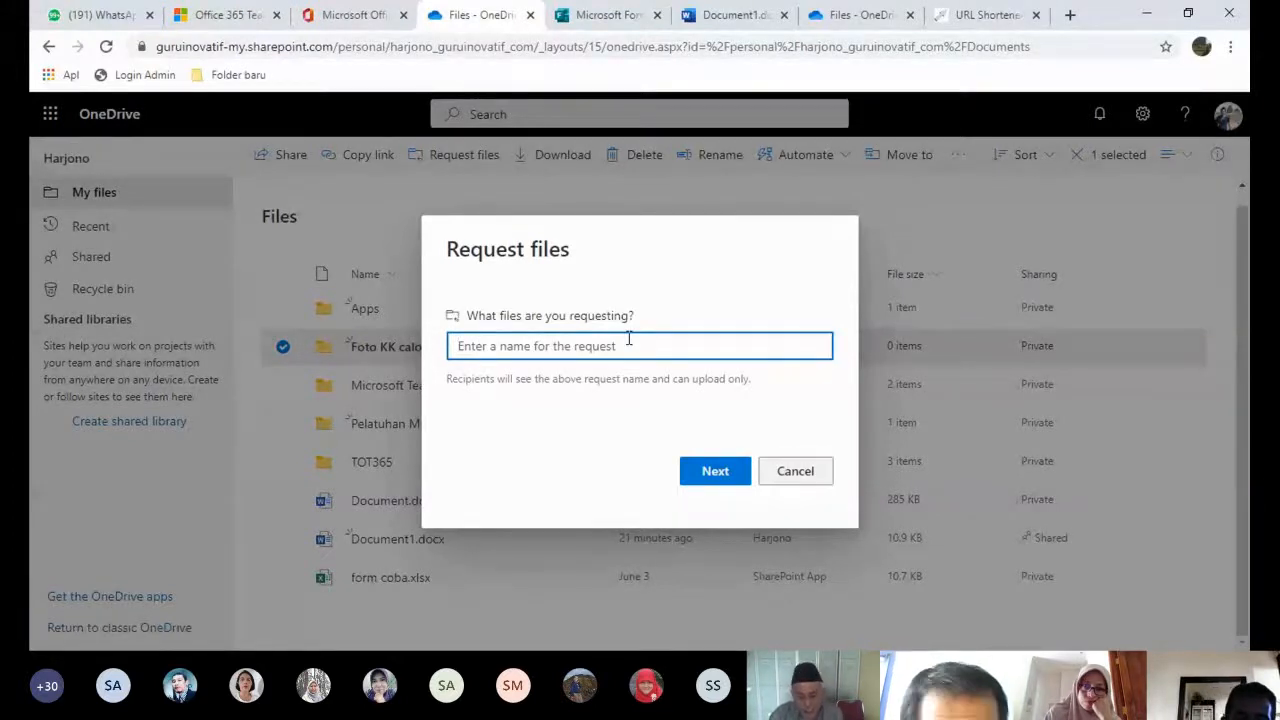
pyautogui.write('Ungga')
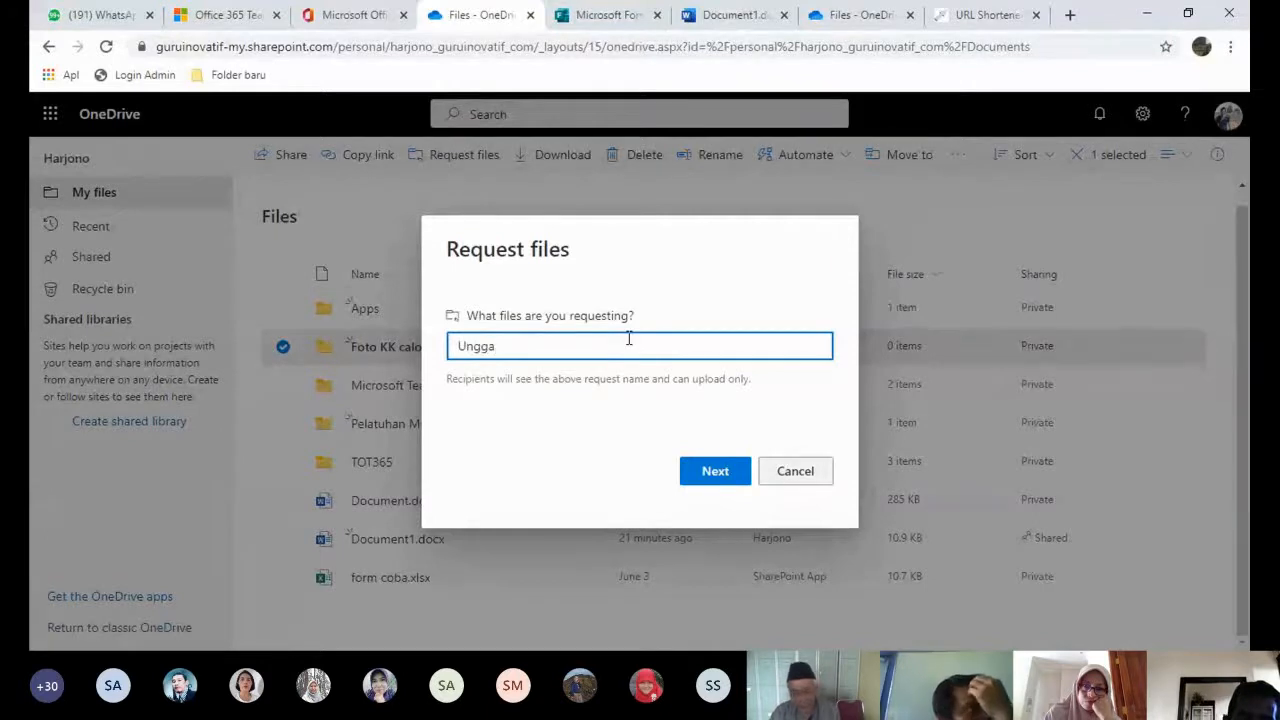
pyautogui.write('h')
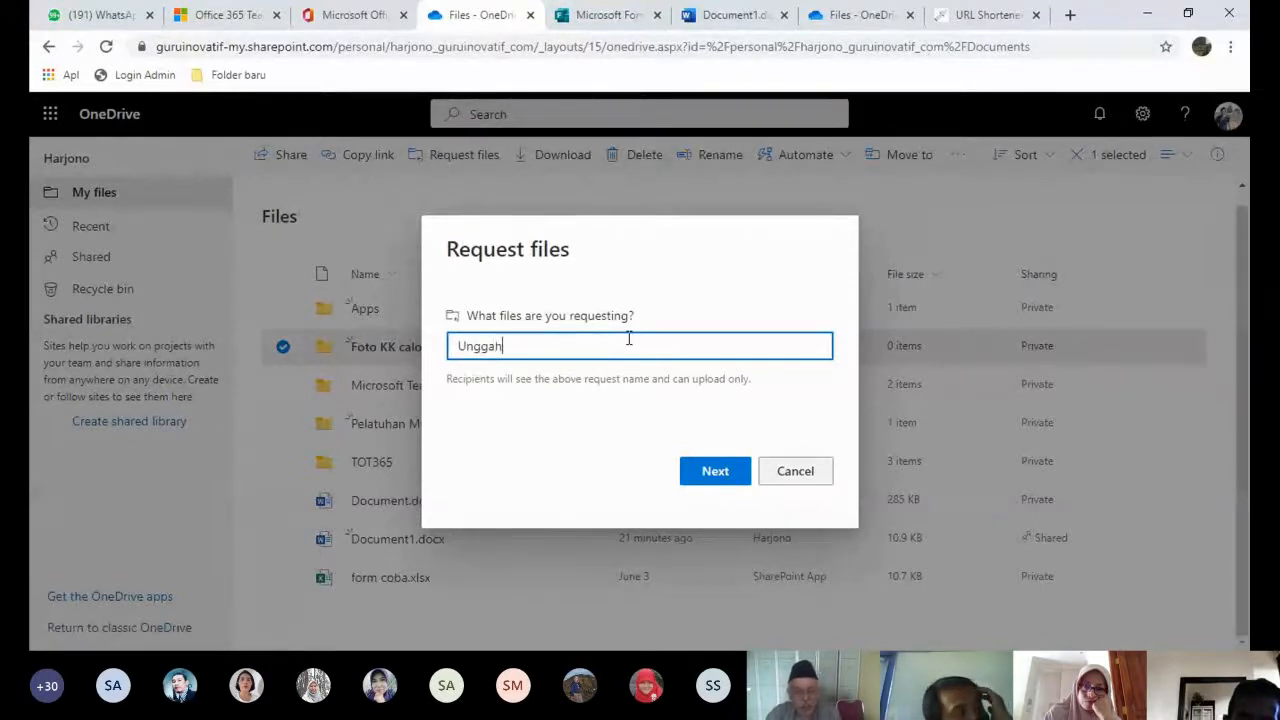
pyautogui.write('la')
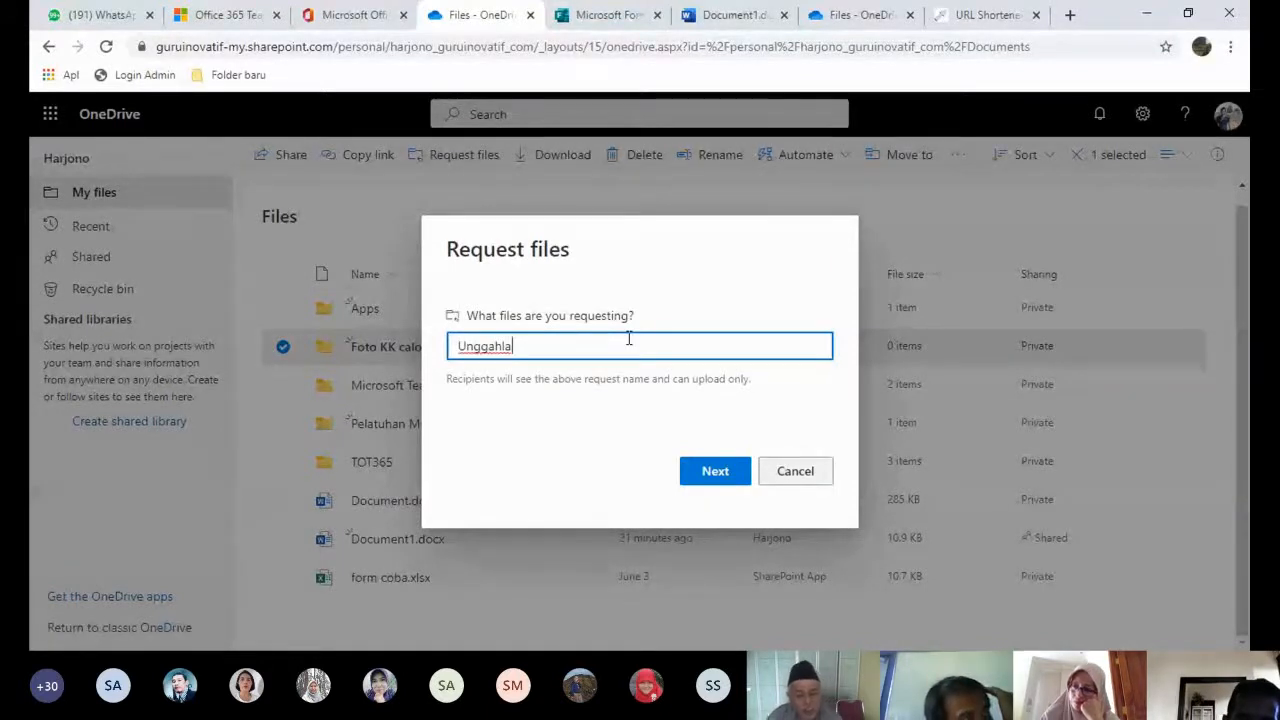
pyautogui.write('h F')
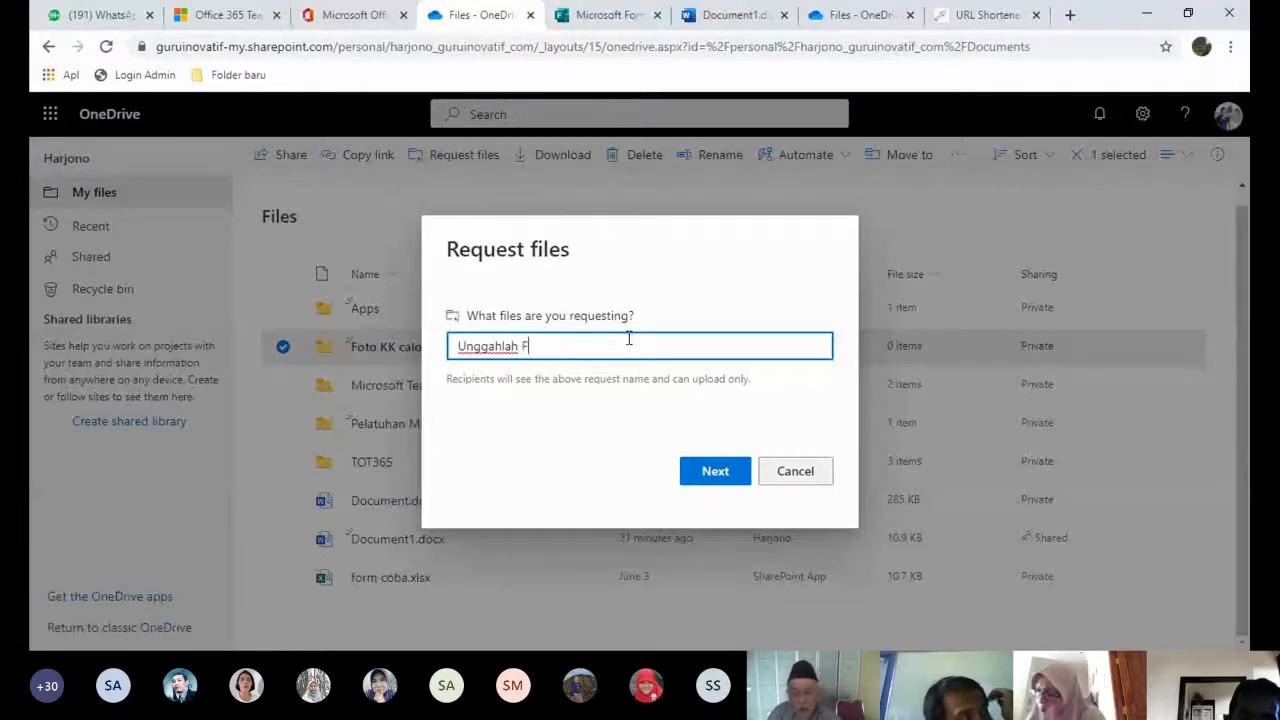
pyautogui.write('oto atau file Scan Kartu kelua')
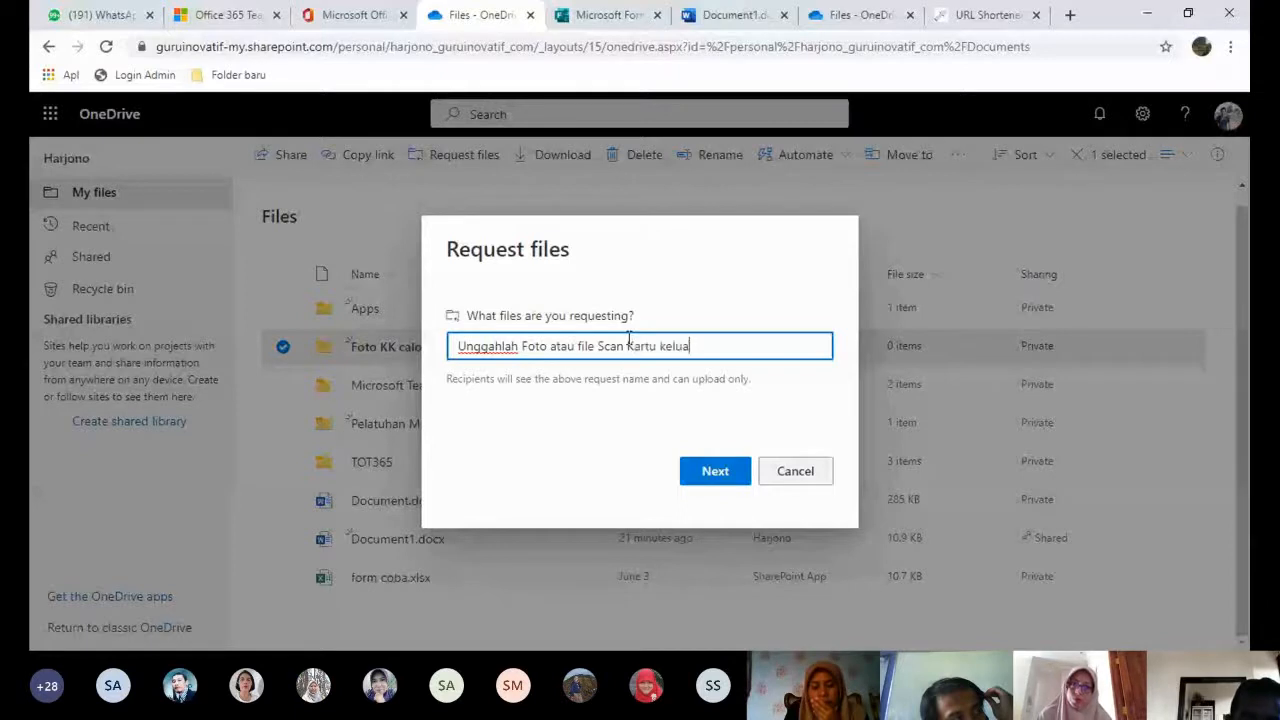
pyautogui.write('rga')
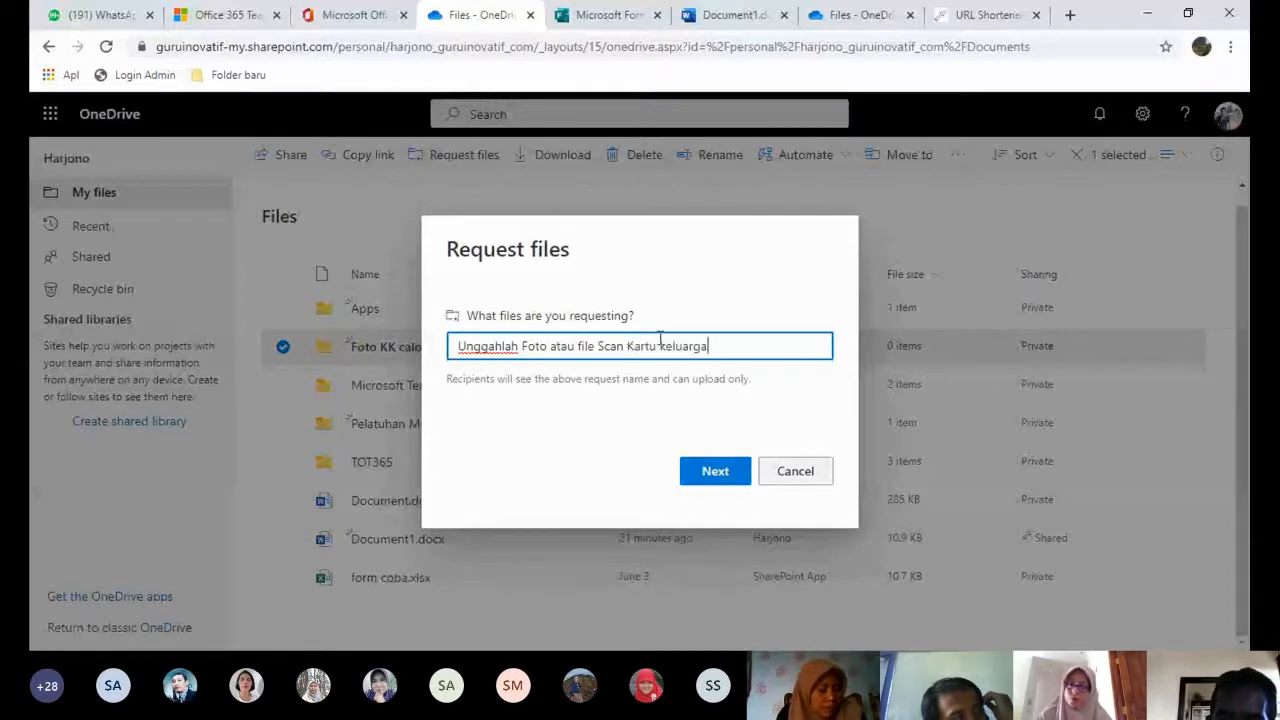
pyautogui.click(718, 472)
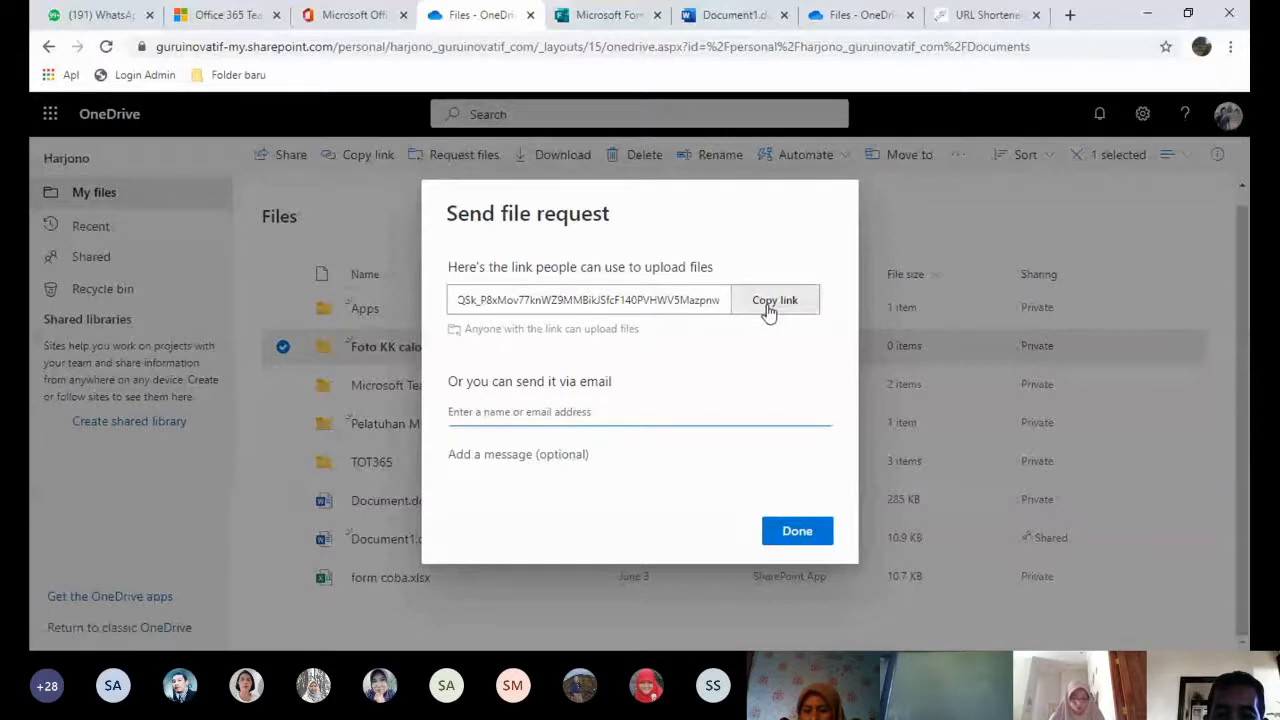
pyautogui.click(768, 310)
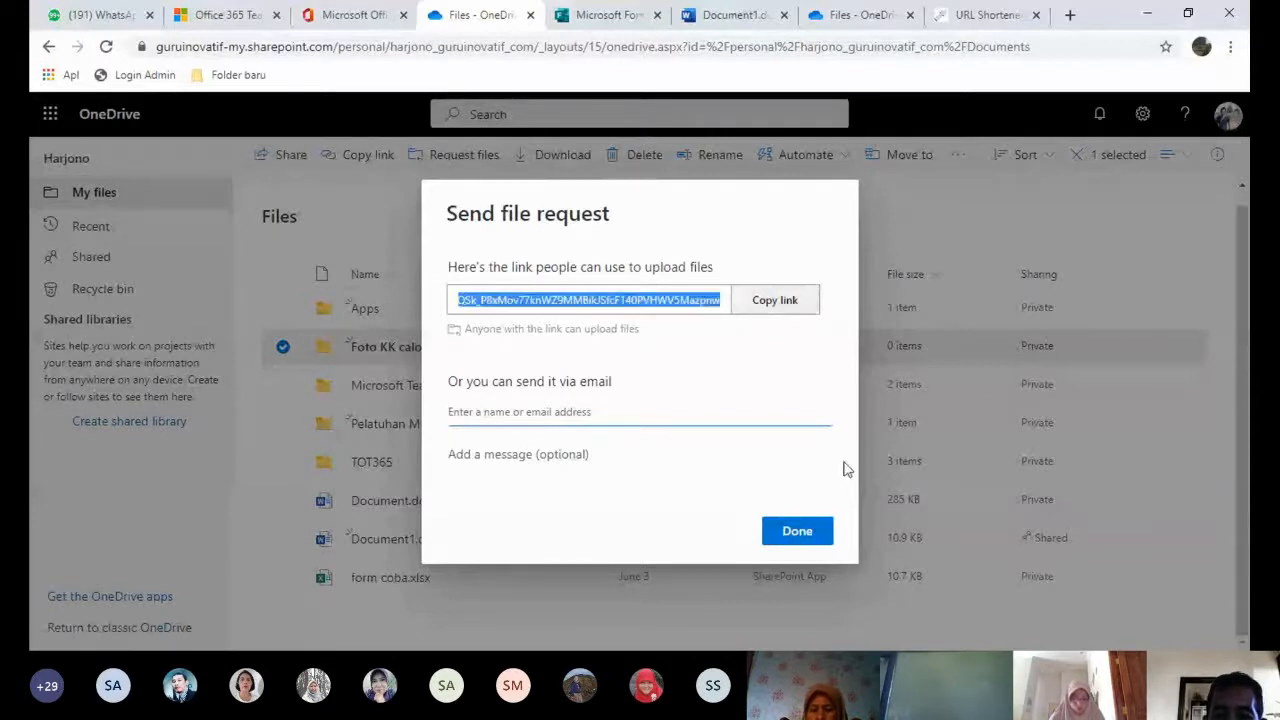
pyautogui.click(810, 533)
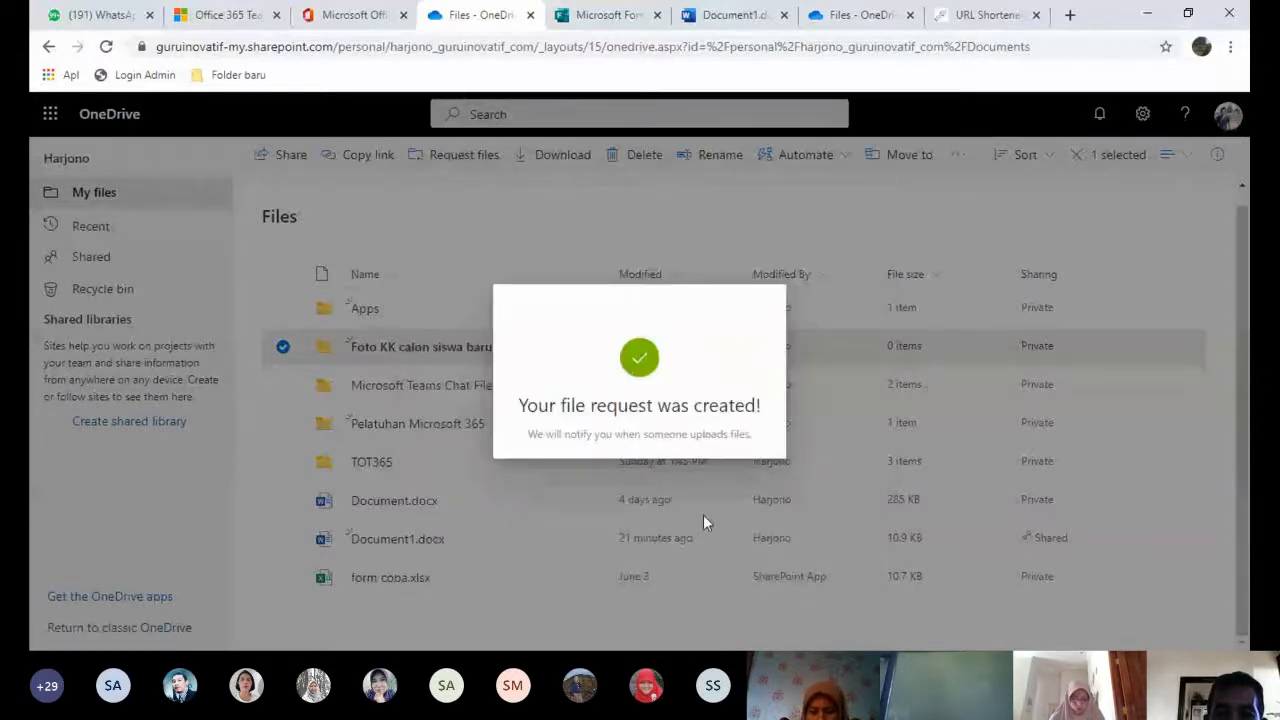
pyautogui.click(604, 20)
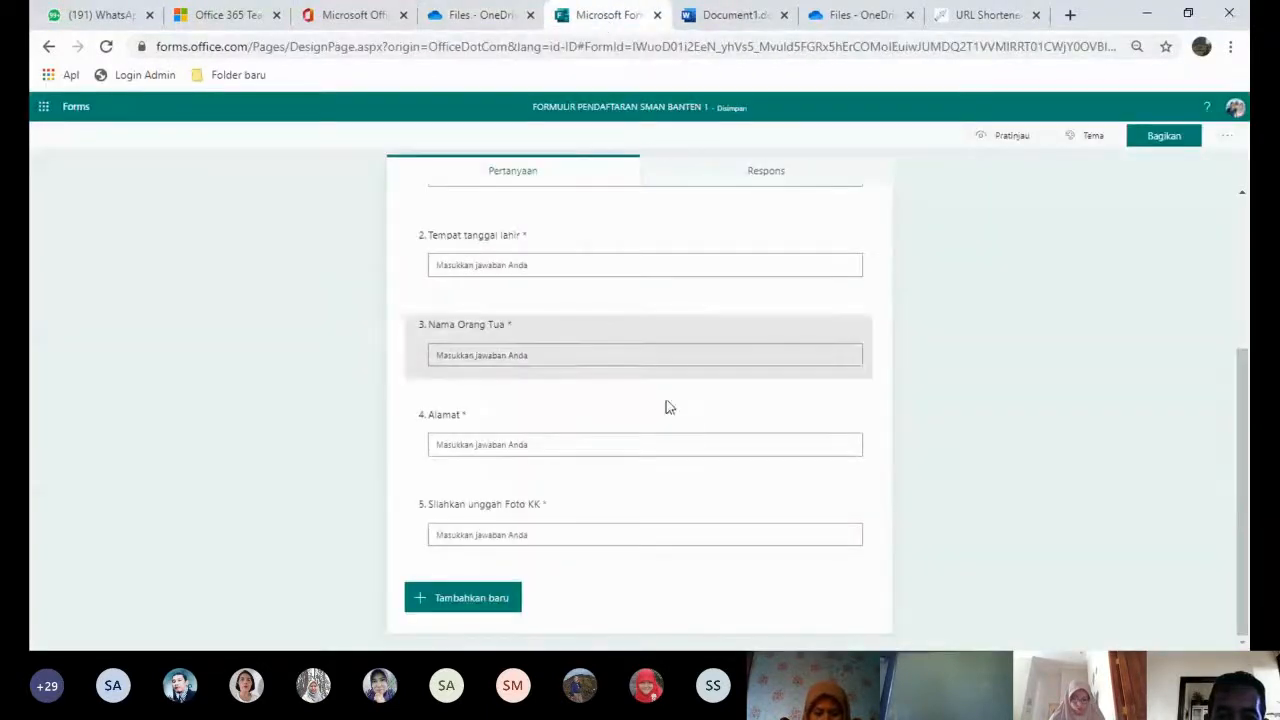
# - Paste the photo upload link after question 5's title, then preview the form to check it
pyautogui.click(568, 533)
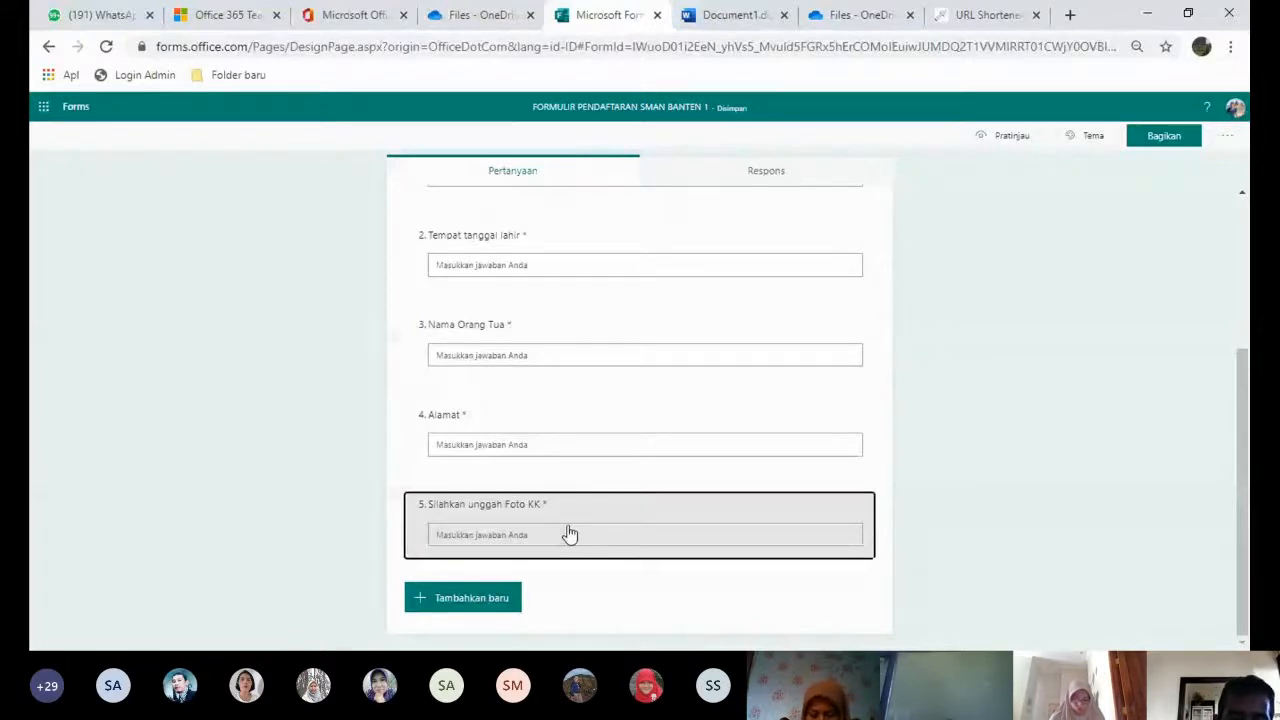
pyautogui.click(570, 535)
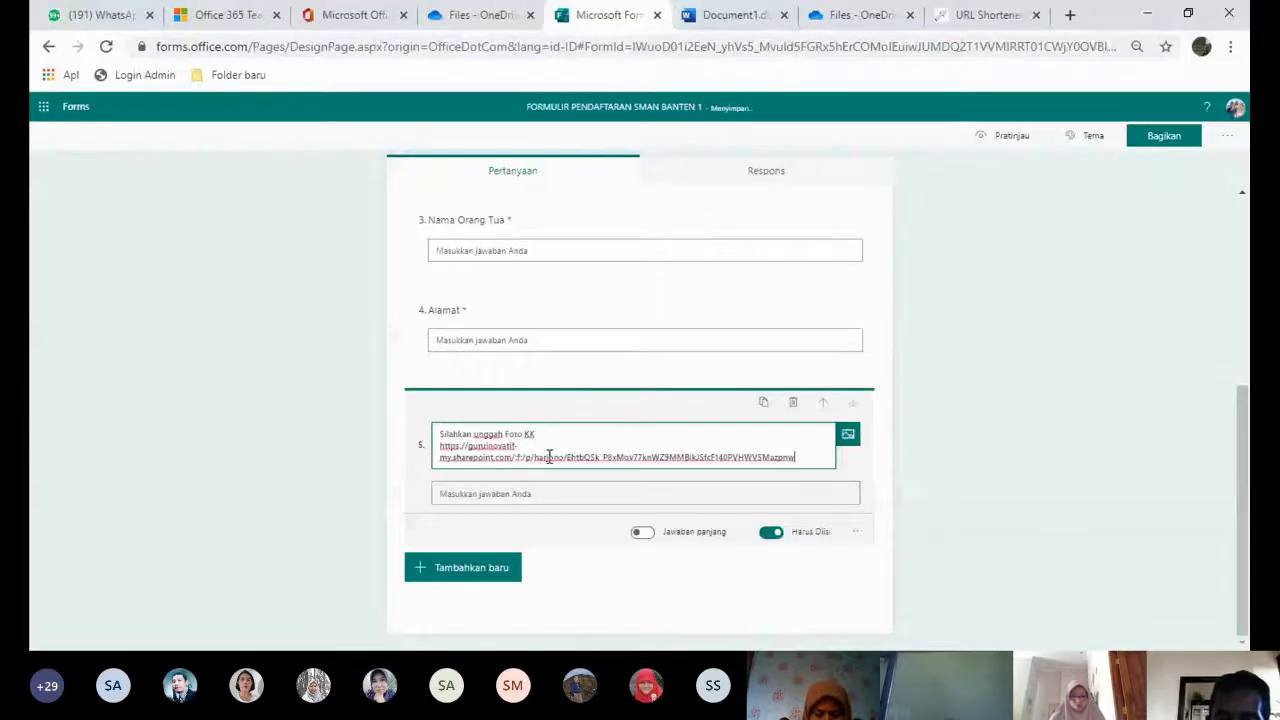
pyautogui.click(930, 494)
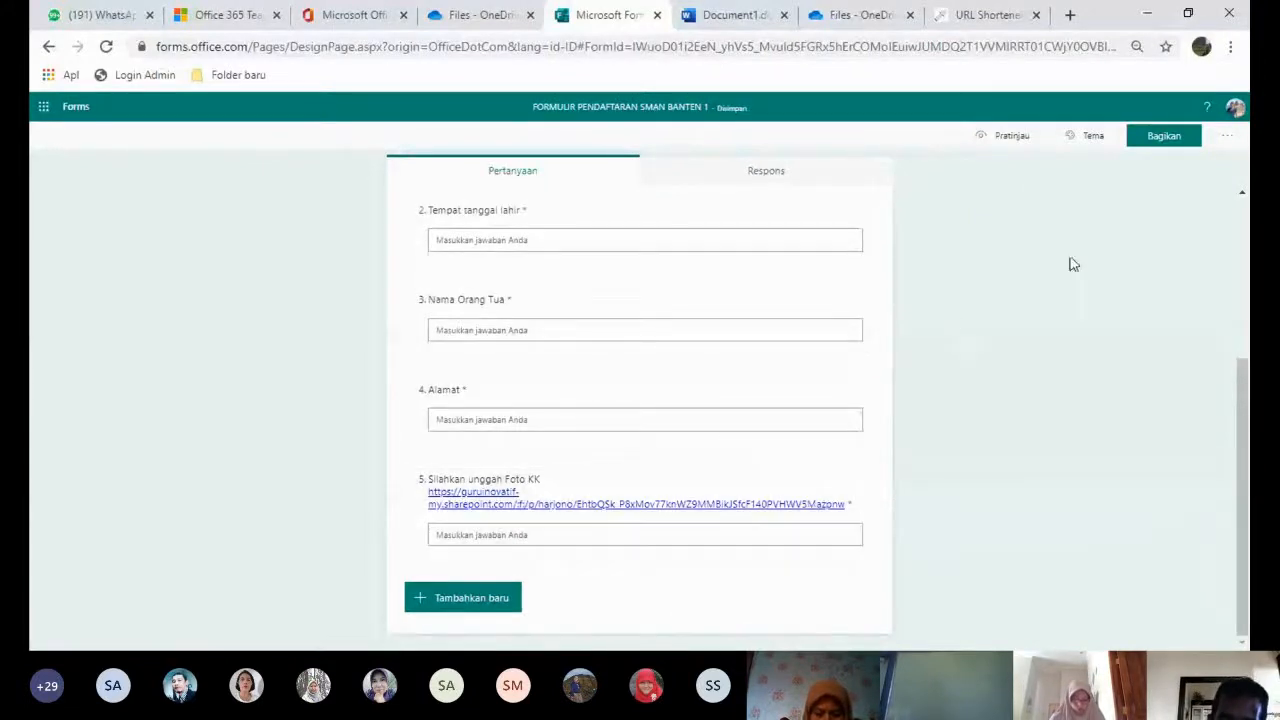
pyautogui.click(1004, 140)
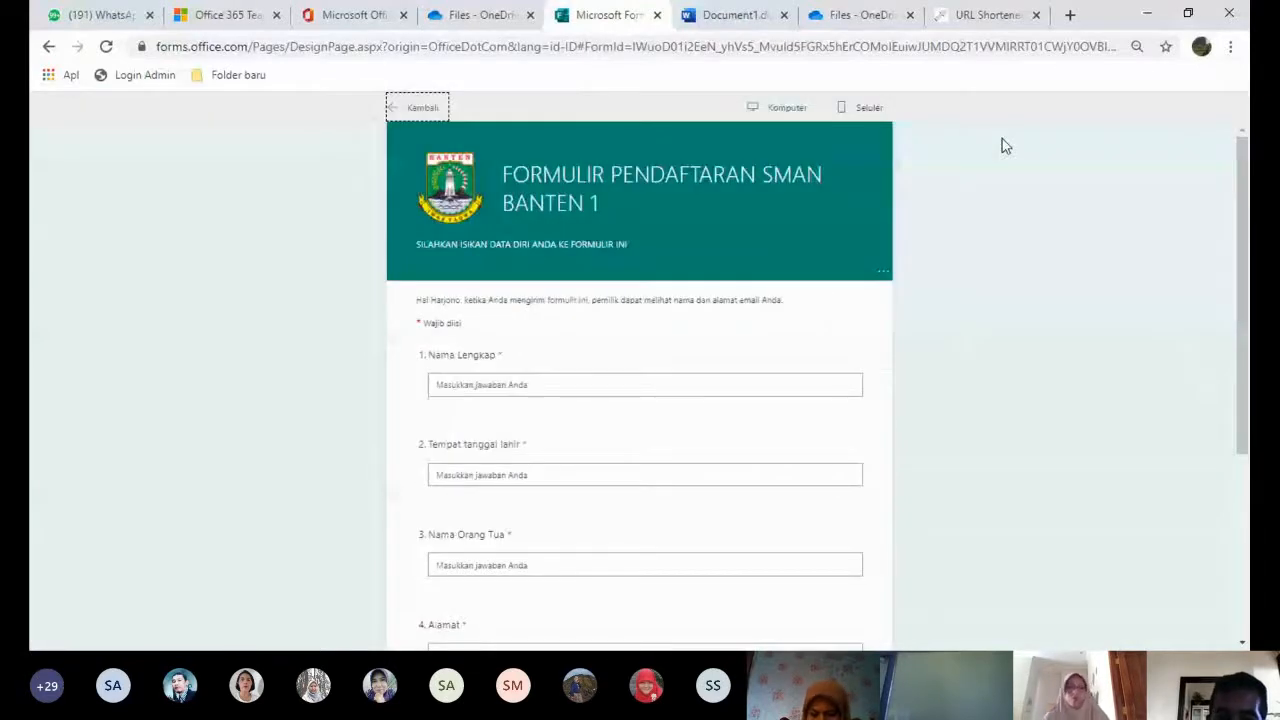
pyautogui.moveTo(1241, 215); pyautogui.dragTo(1244, 398)
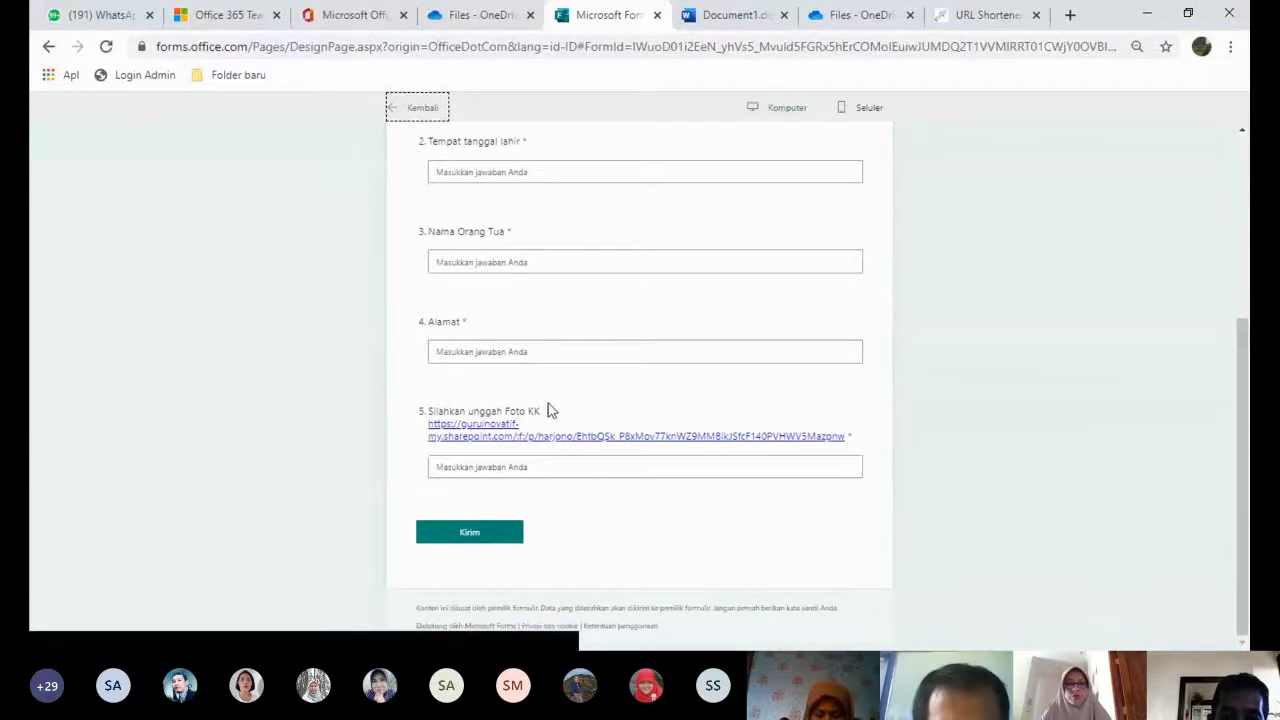
pyautogui.click(490, 436)
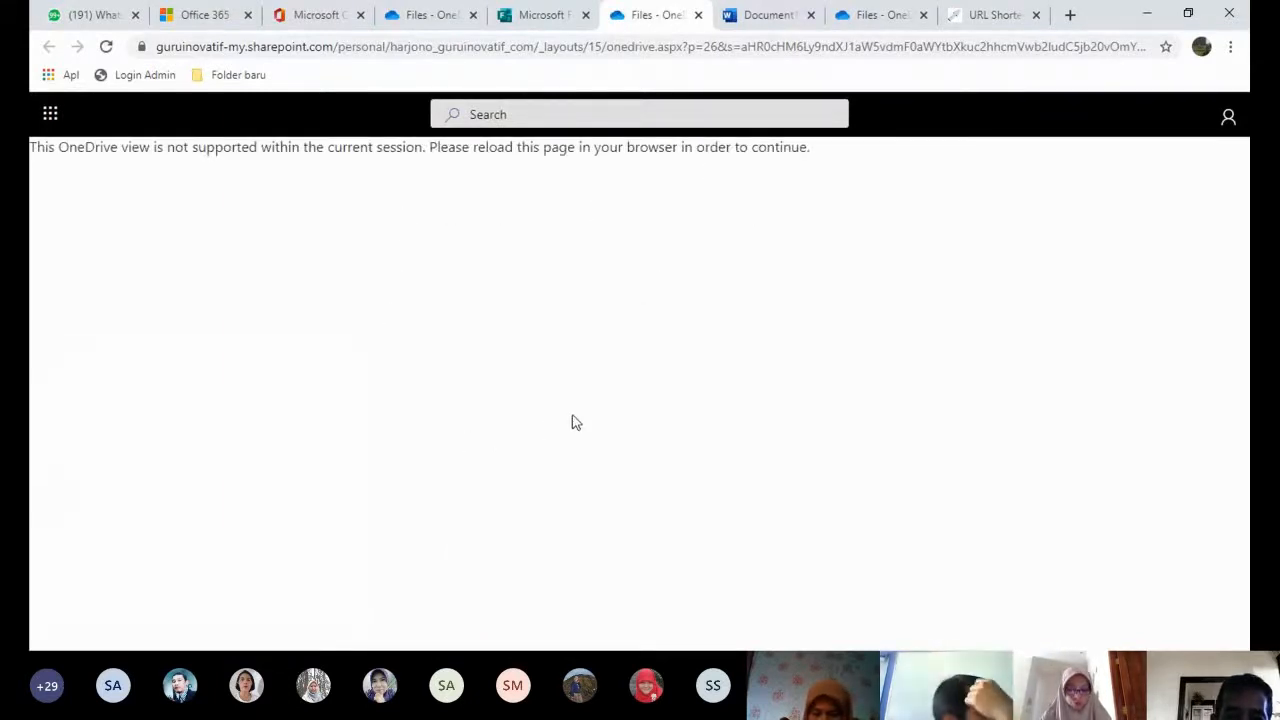
pyautogui.click(698, 15)
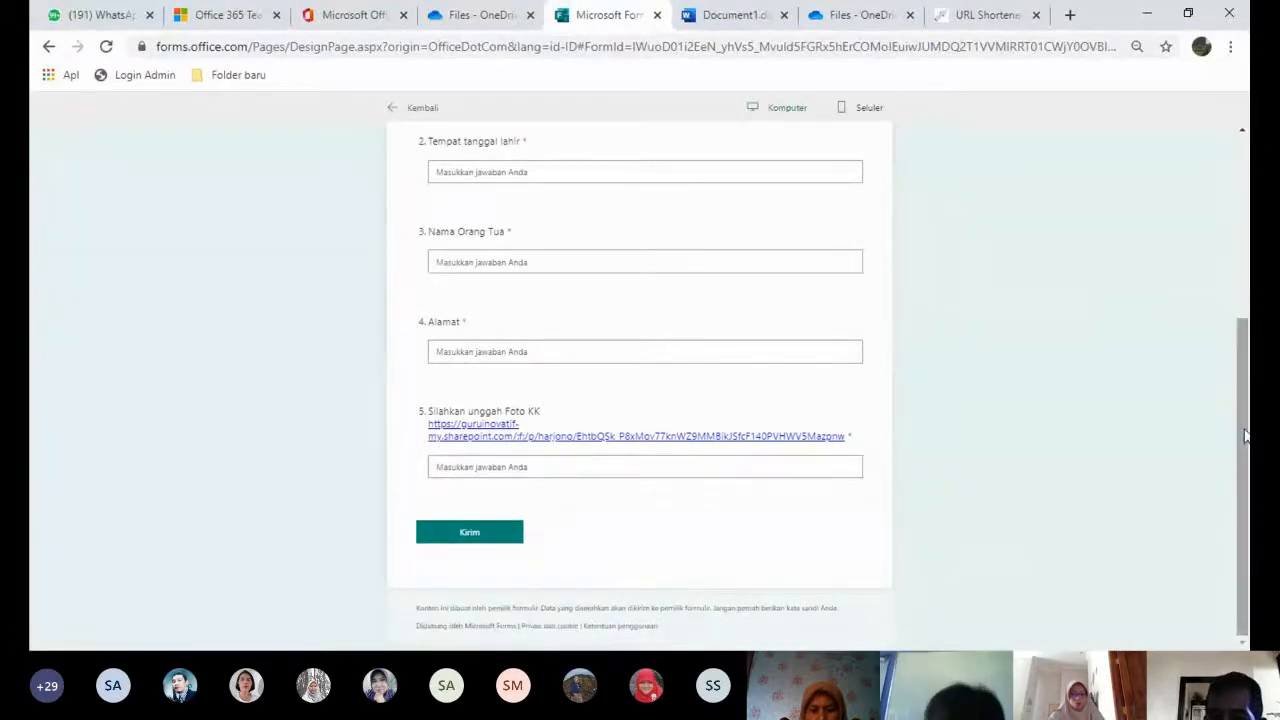
# - Leave the preview and apply the illustrated computer picture theme to the registration form
pyautogui.moveTo(1246, 453); pyautogui.dragTo(1244, 250)
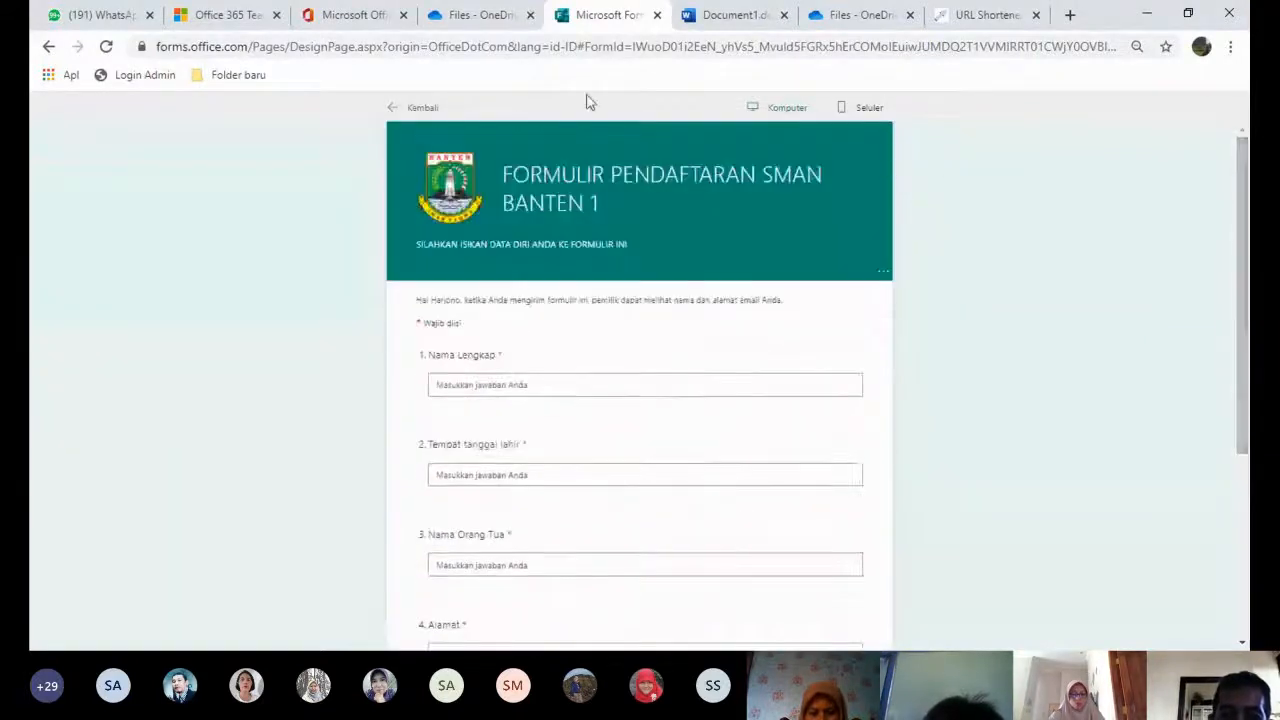
pyautogui.click(418, 108)
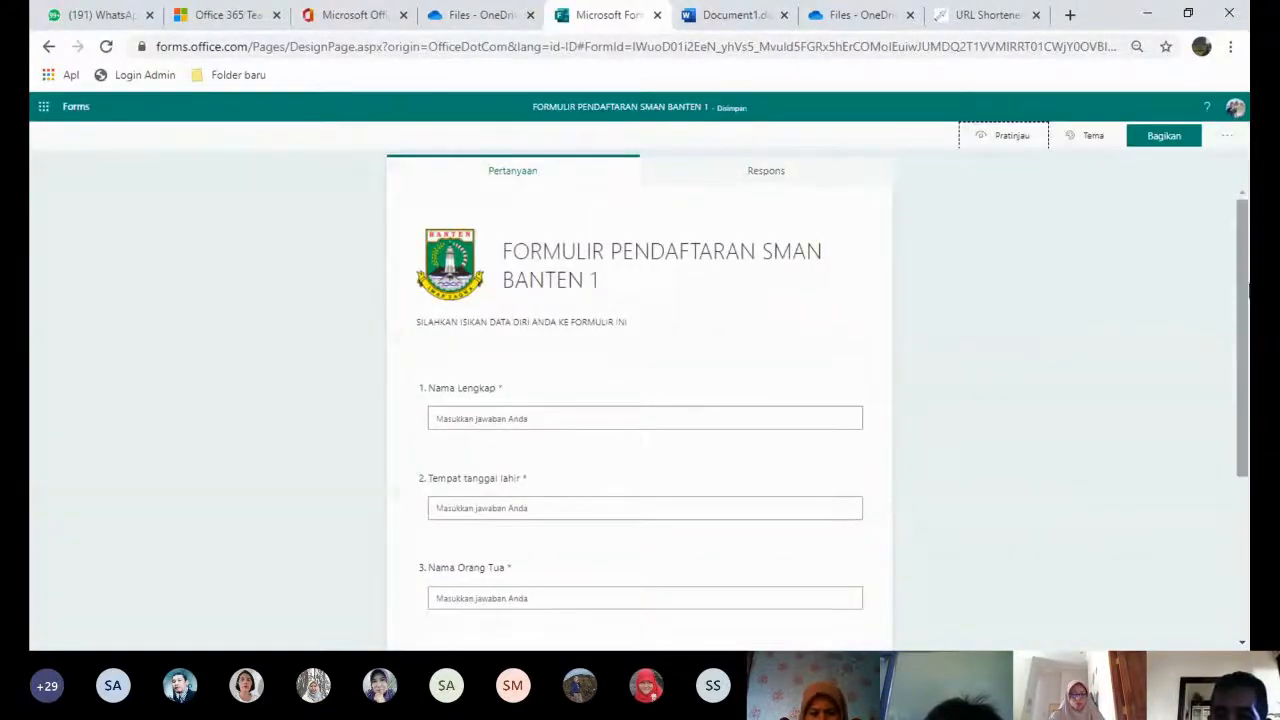
pyautogui.moveTo(1246, 290)
pyautogui.mouseDown()
pyautogui.moveTo(1246, 420)
pyautogui.moveTo(1246, 290)
pyautogui.mouseUp()
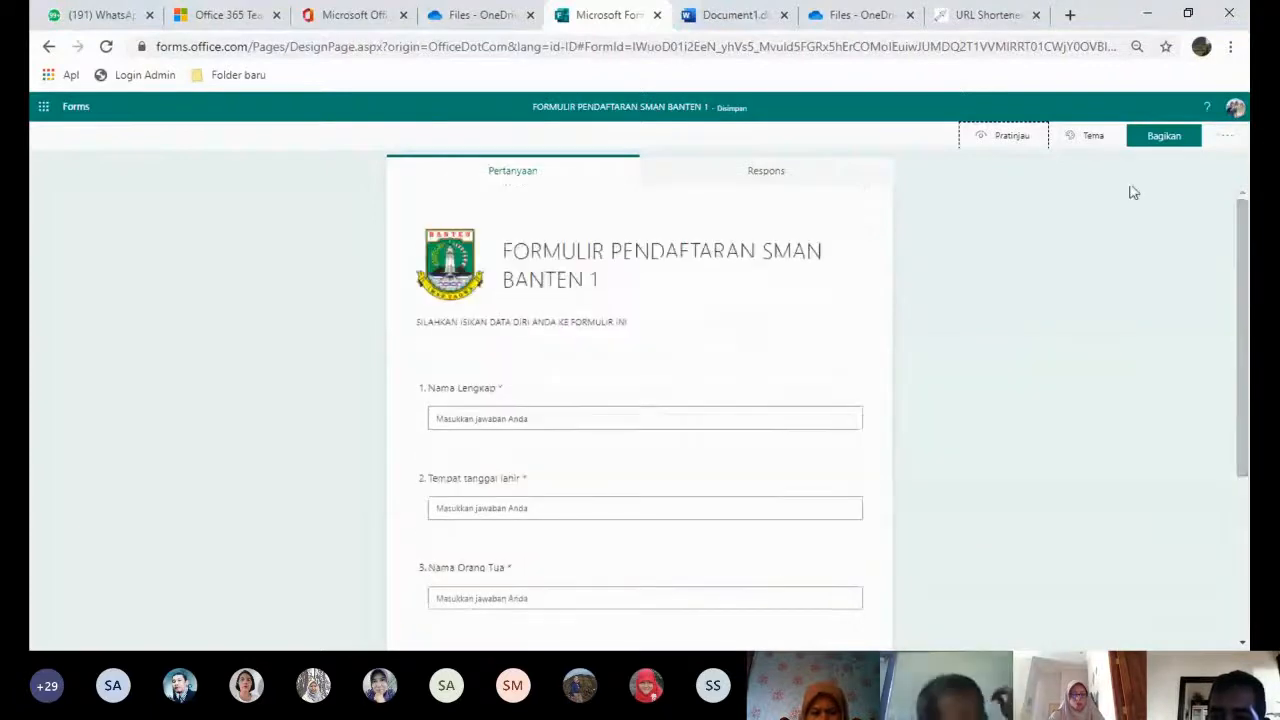
pyautogui.click(1085, 142)
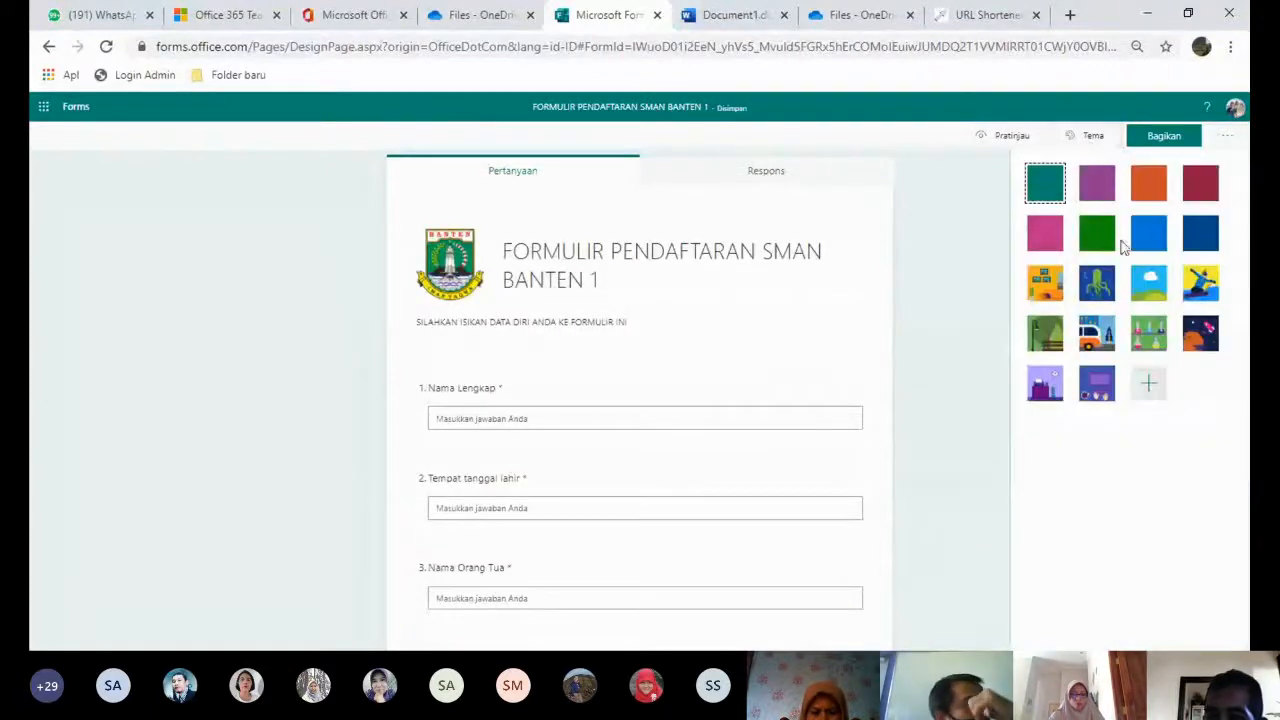
pyautogui.click(1100, 390)
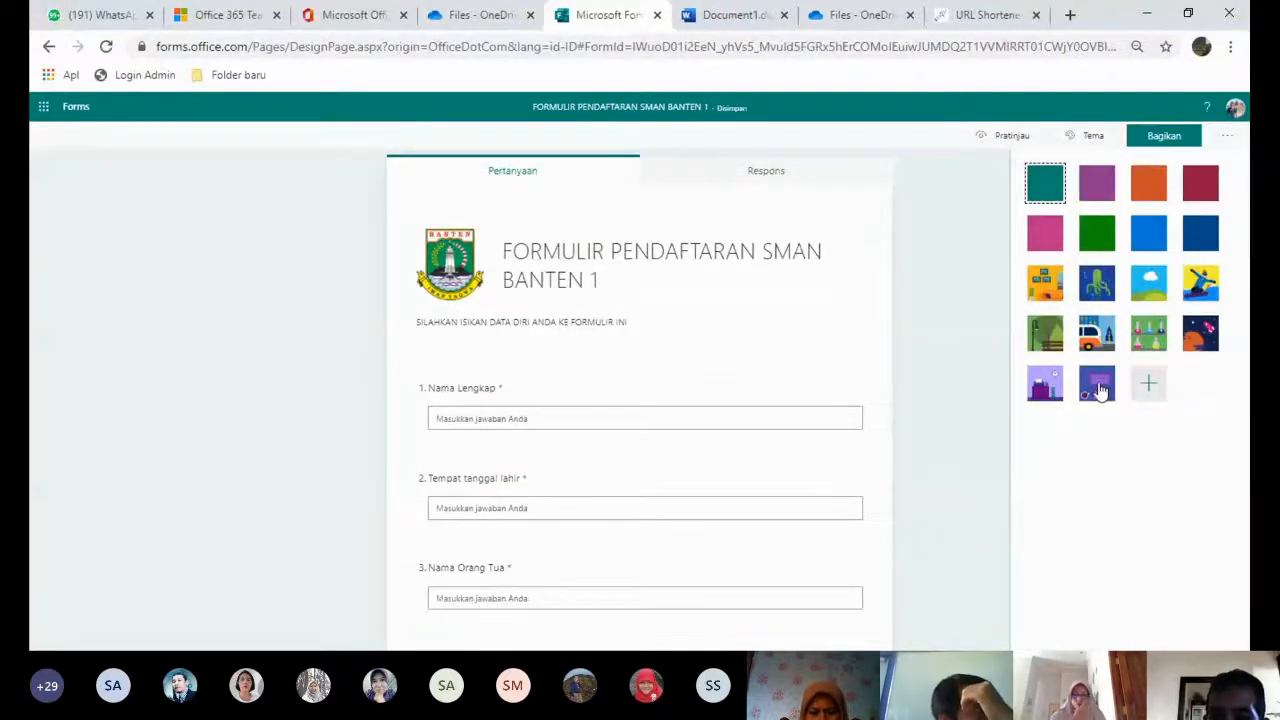
pyautogui.click(1231, 138)
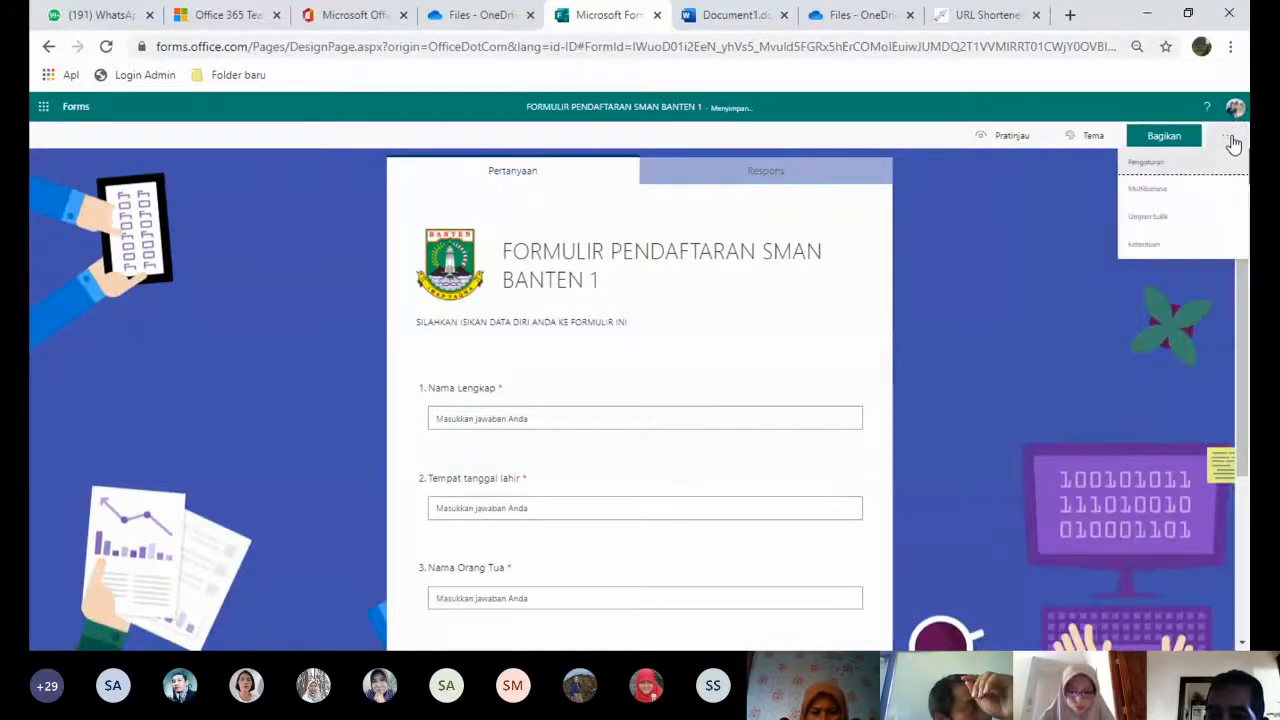
# - Allow anyone with the link, accept responses 07/07/2020 11.00–12.00, and enable a custom thank-you message
pyautogui.click(1166, 167)
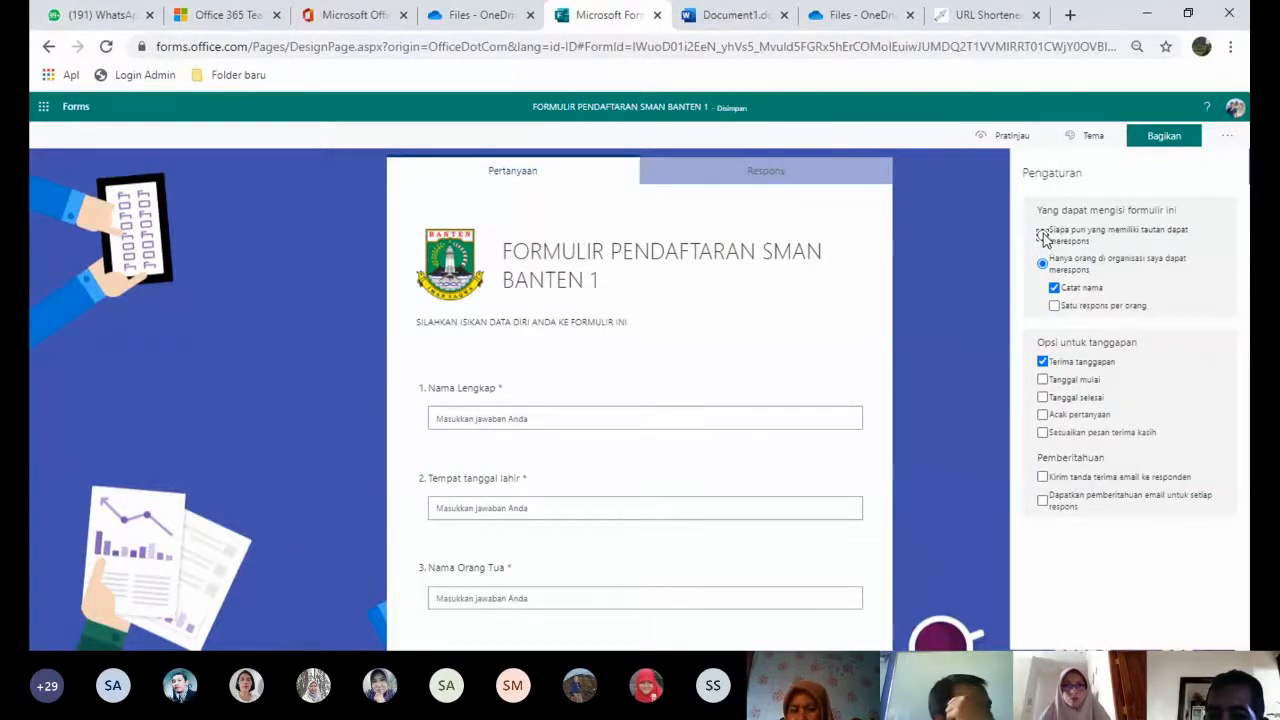
pyautogui.click(1043, 235)
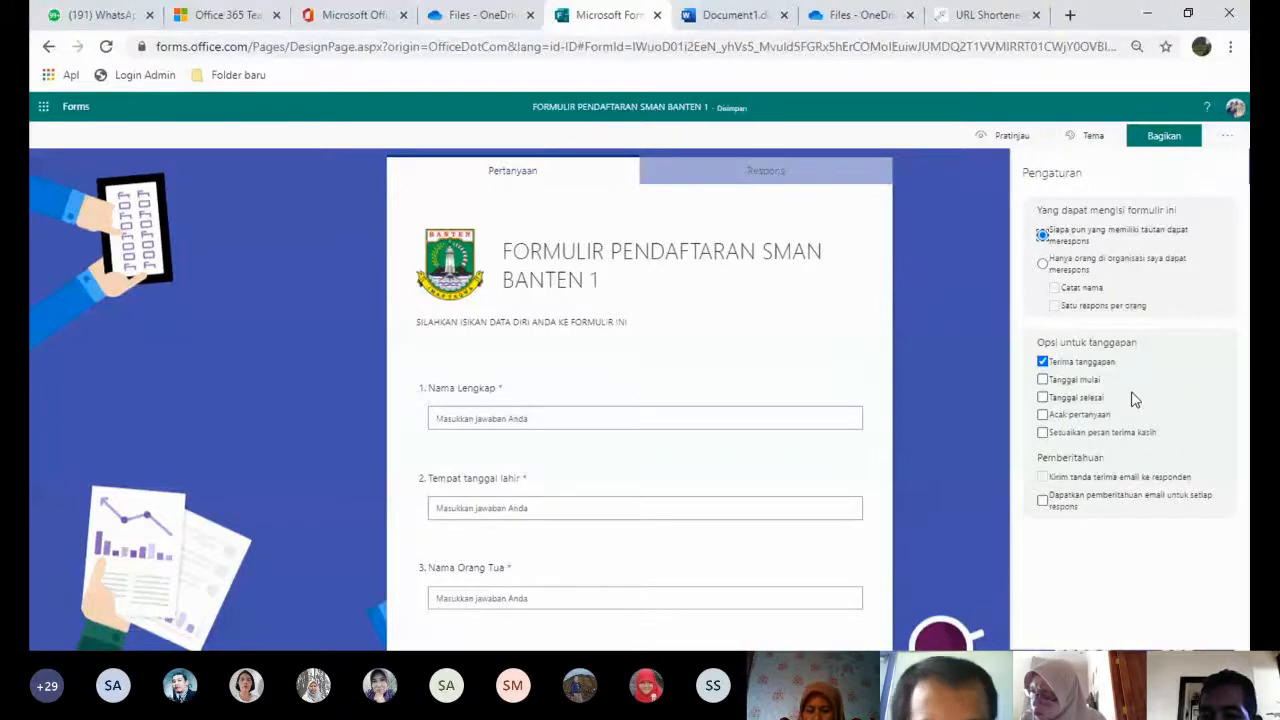
pyautogui.click(1066, 380)
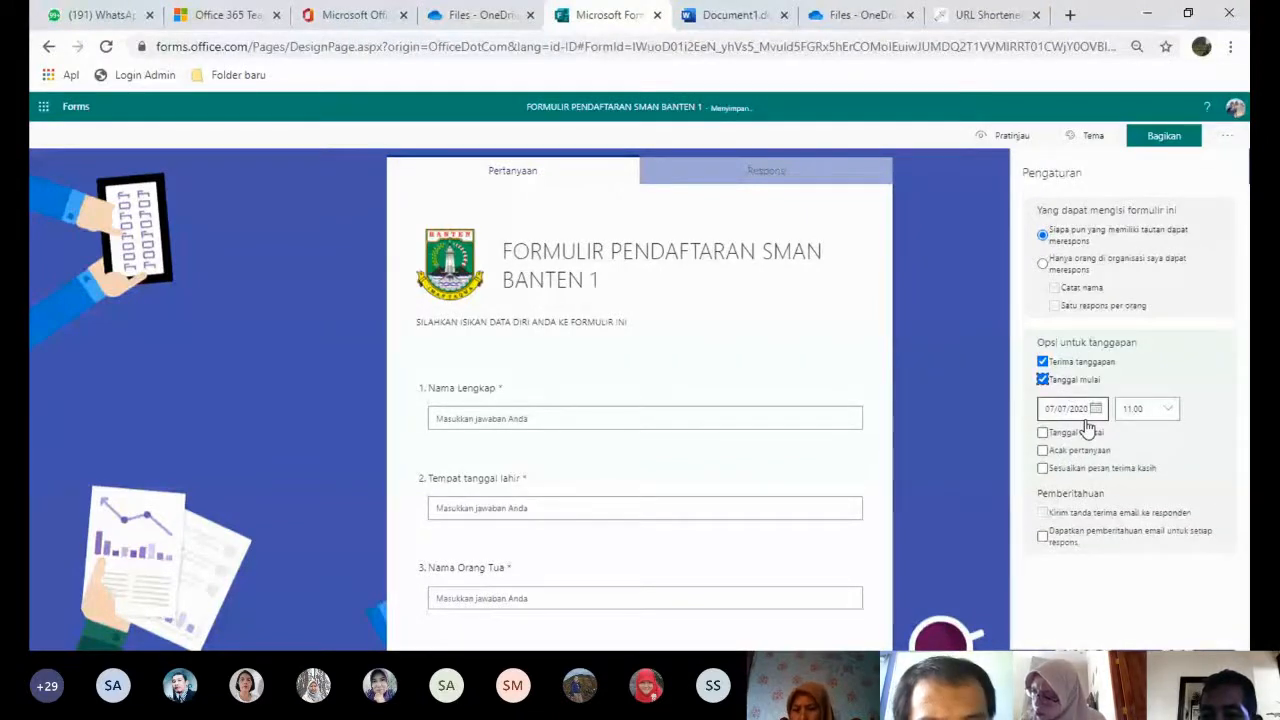
pyautogui.click(1088, 430)
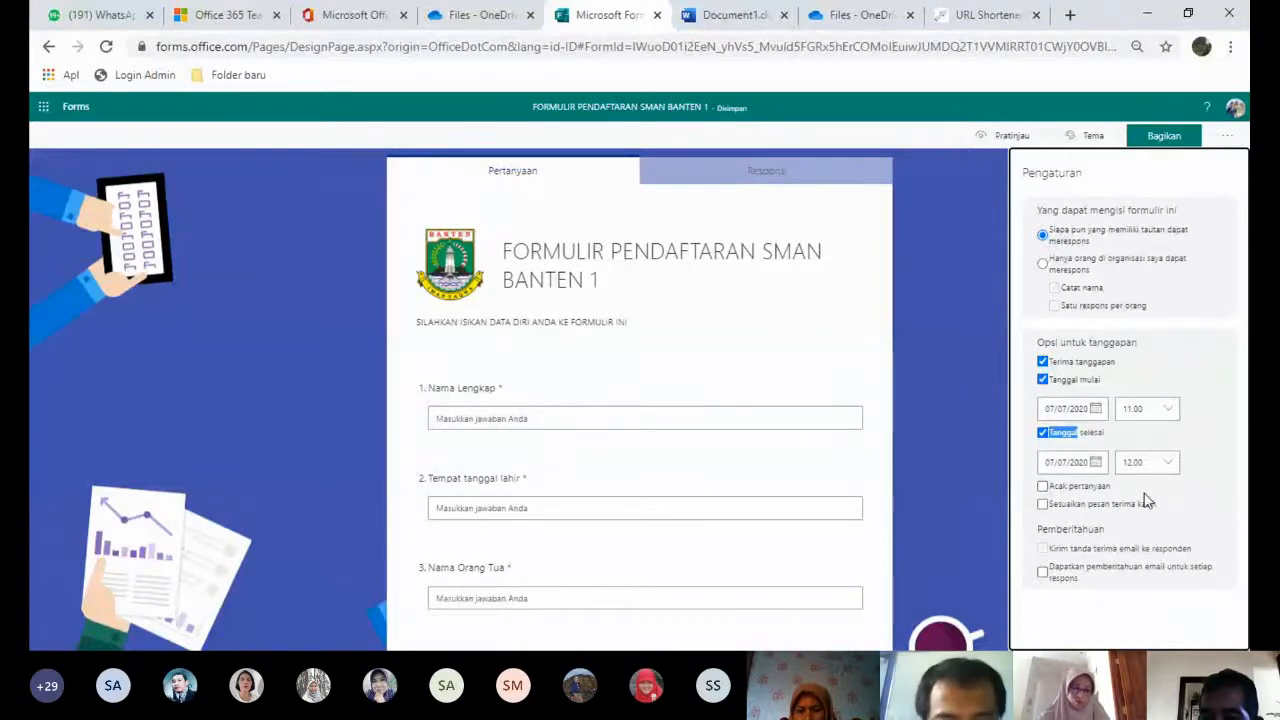
pyautogui.click(1043, 505)
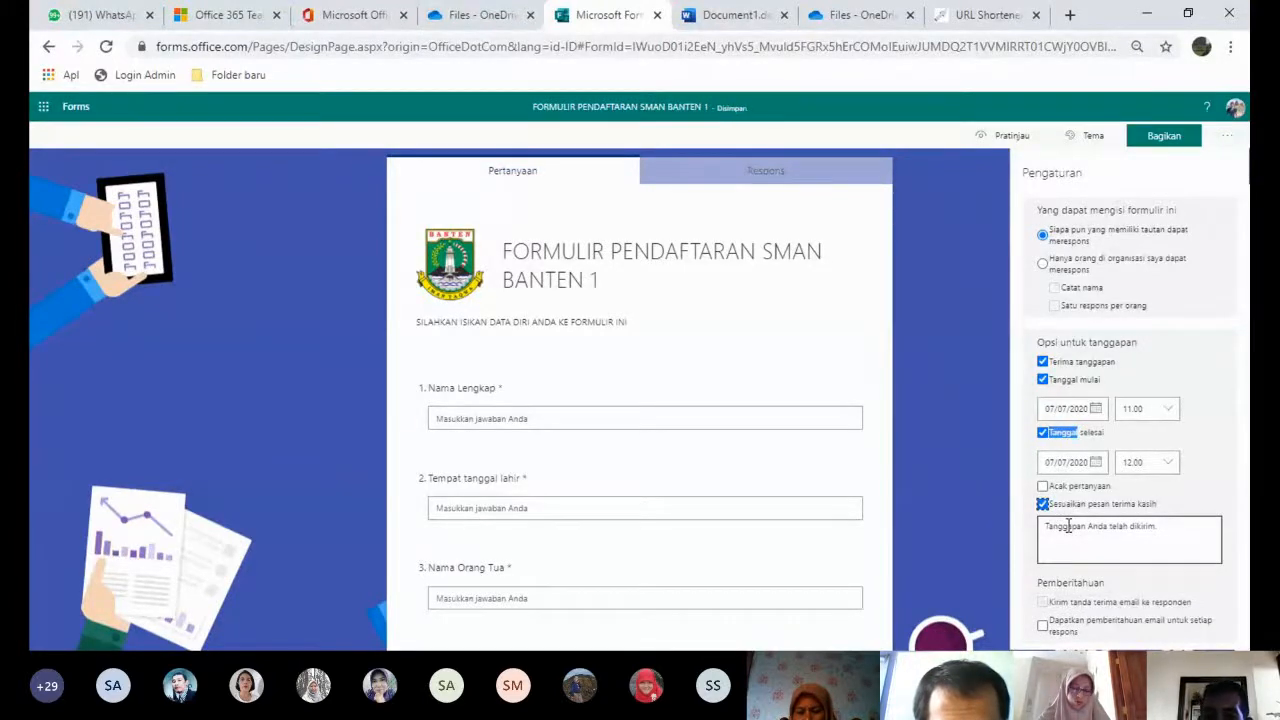
pyautogui.tripleClick(1068, 527)
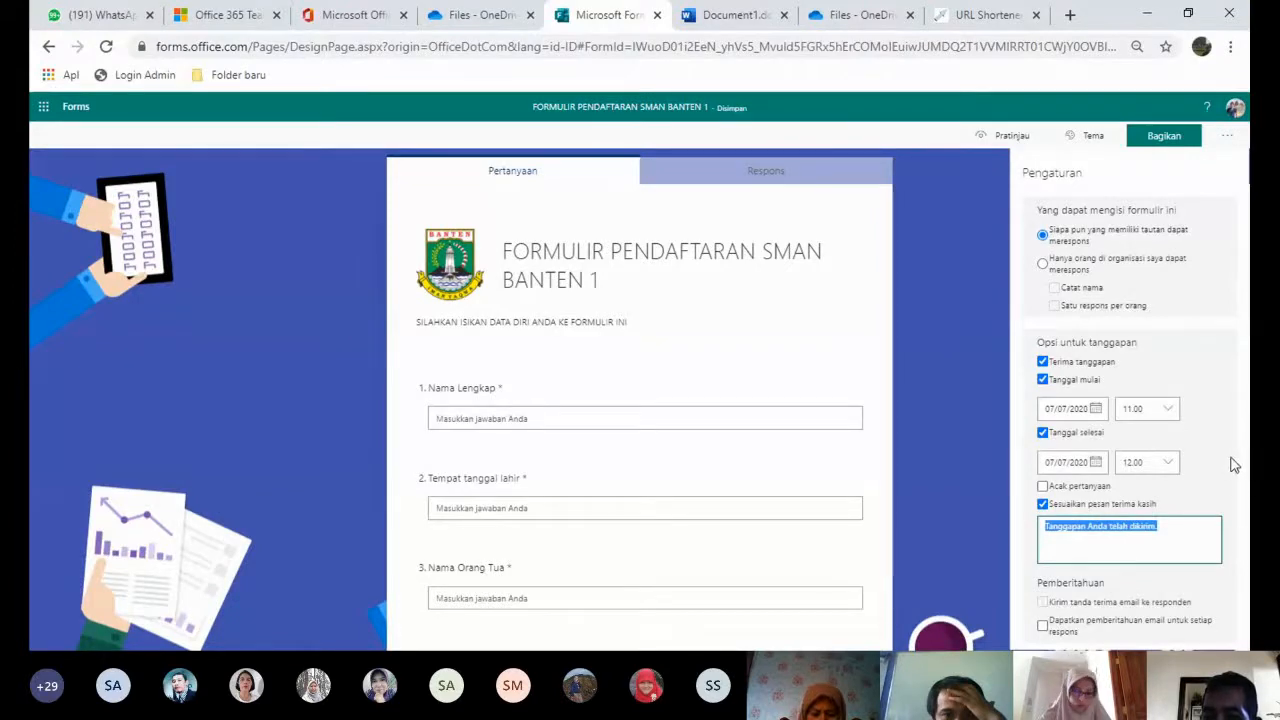
# - Review the QR code, embed and e-mail sharing options, then copy the form's response link
pyautogui.click(1164, 140)
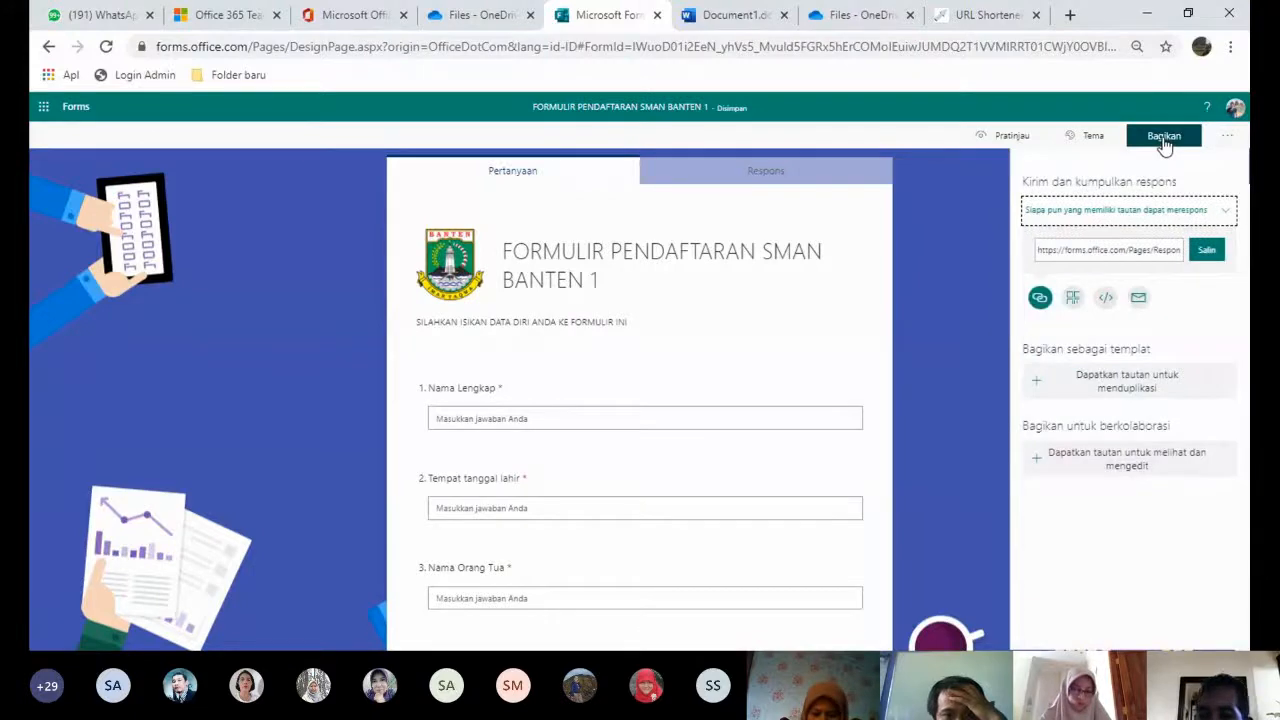
pyautogui.click(1072, 298)
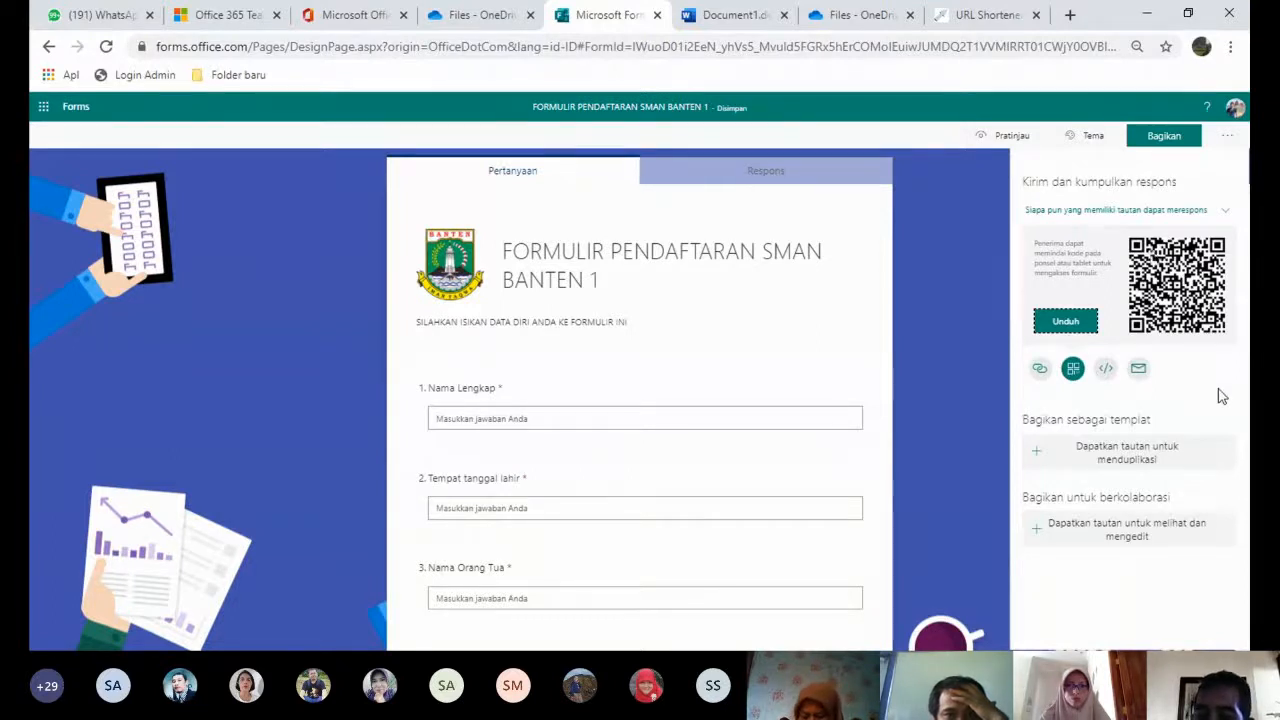
pyautogui.click(1105, 370)
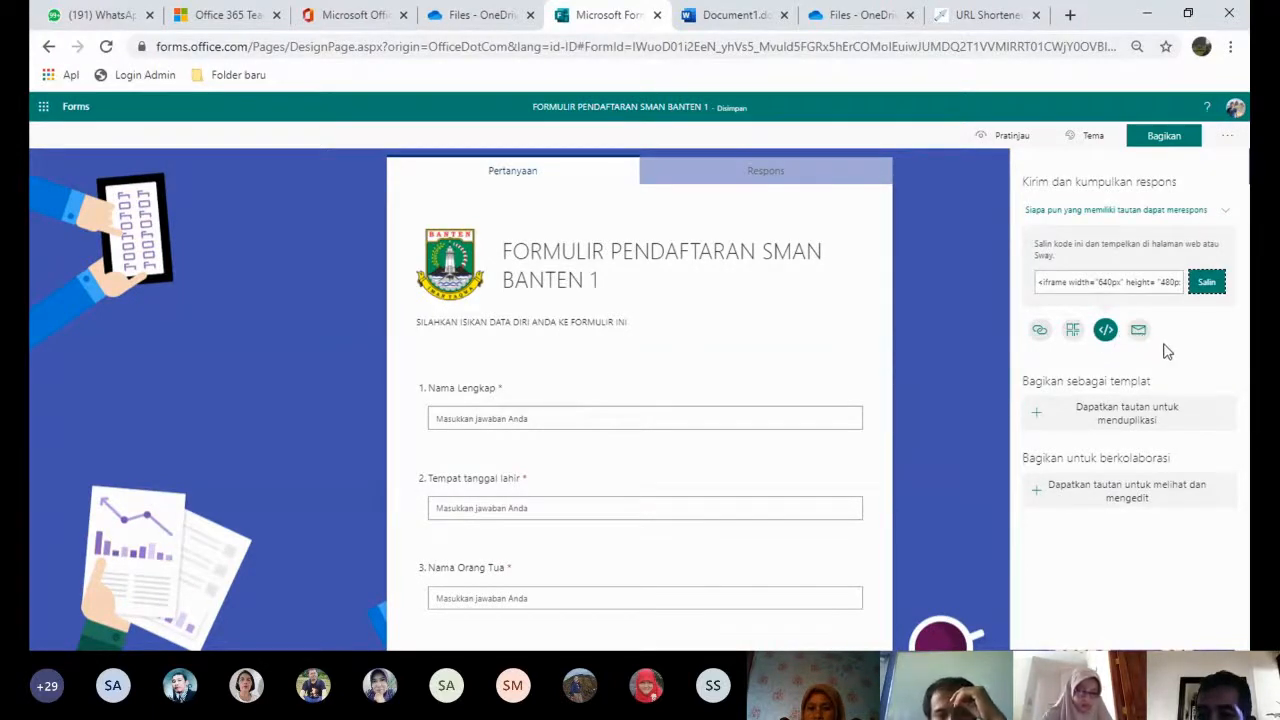
pyautogui.click(1139, 334)
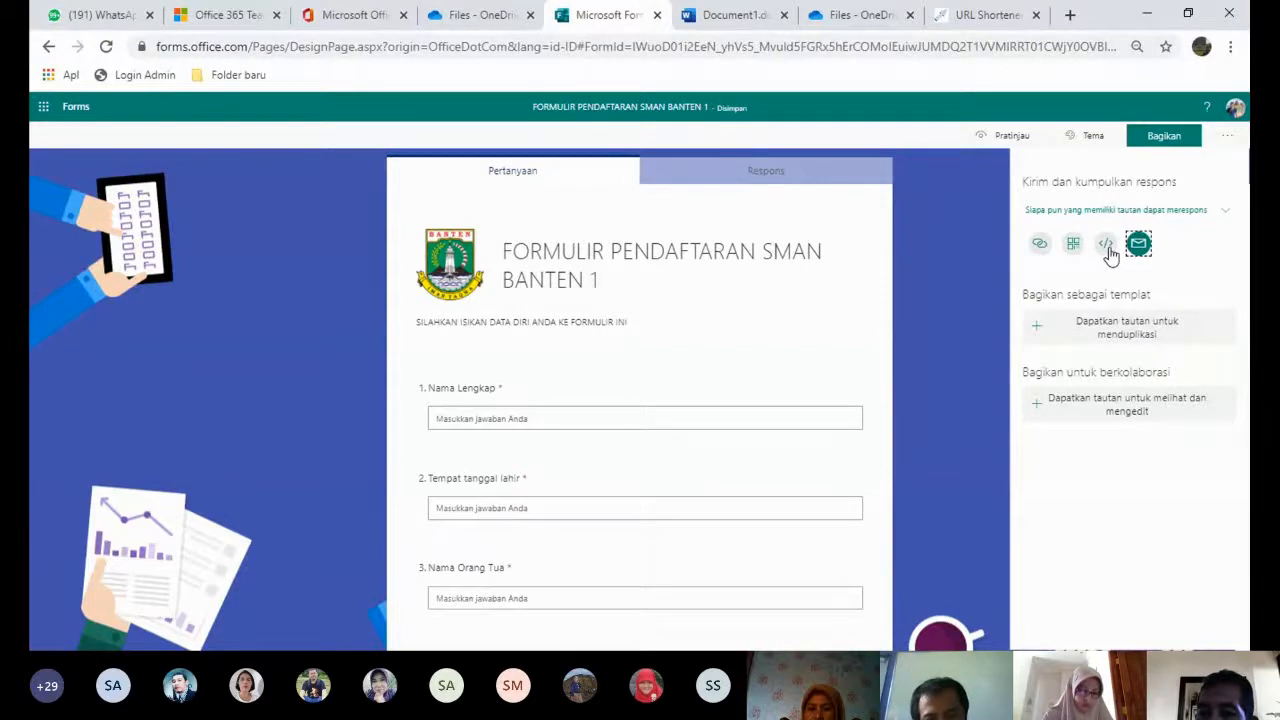
pyautogui.click(1041, 246)
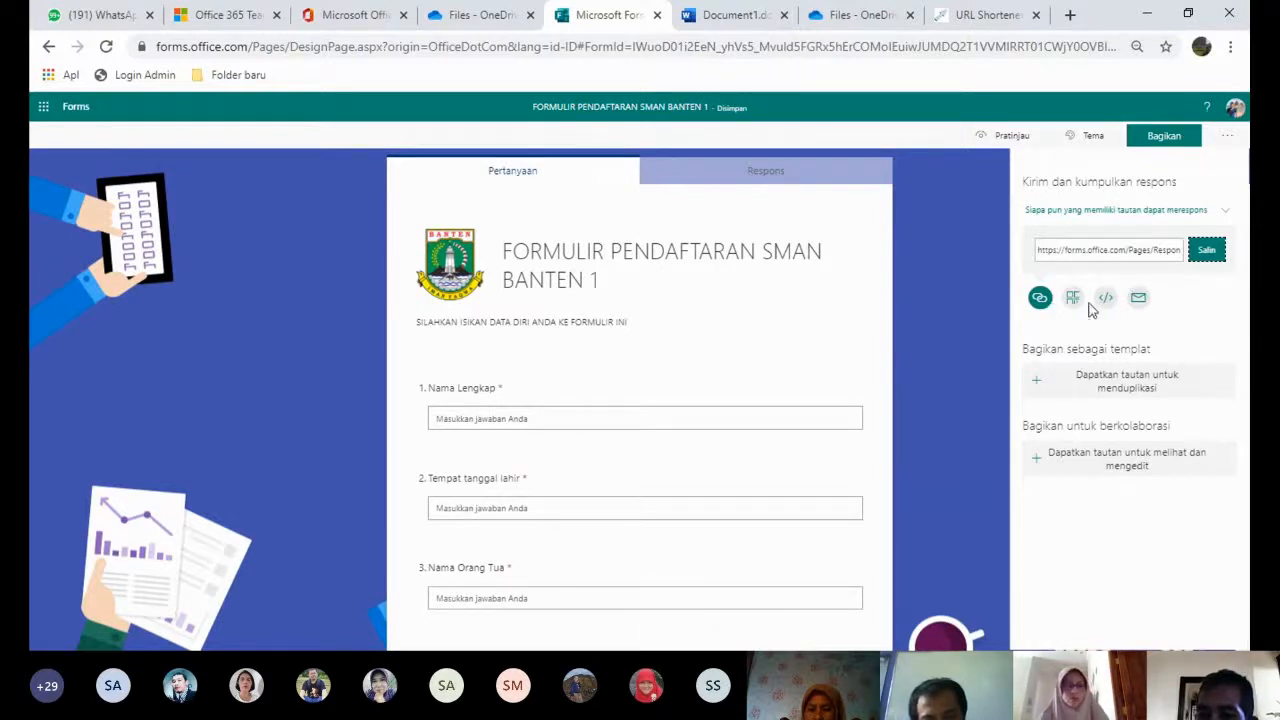
pyautogui.click(1206, 251)
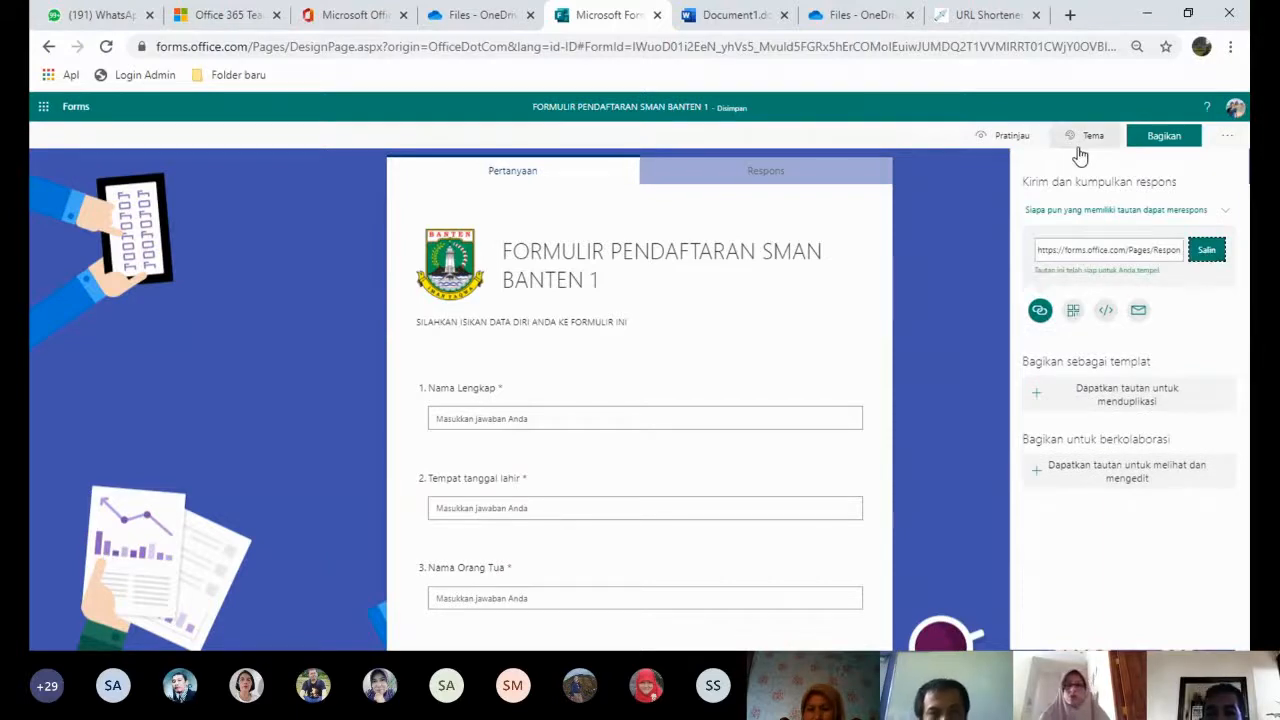
# - Paste the form link into gg.gg and shorten it with the custom alias 'formulirppdbsmanbanten1'
pyautogui.click(986, 16)
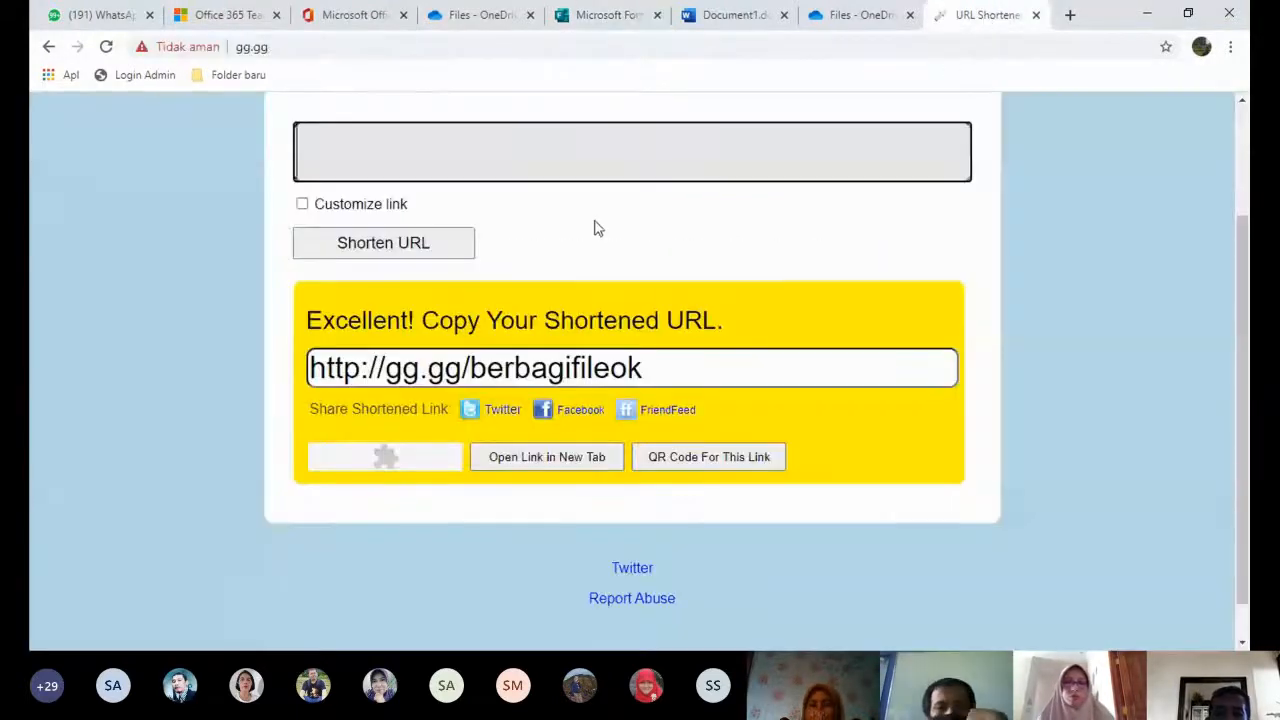
pyautogui.click(446, 167)
pyautogui.hotkey('ctrl', 'v')
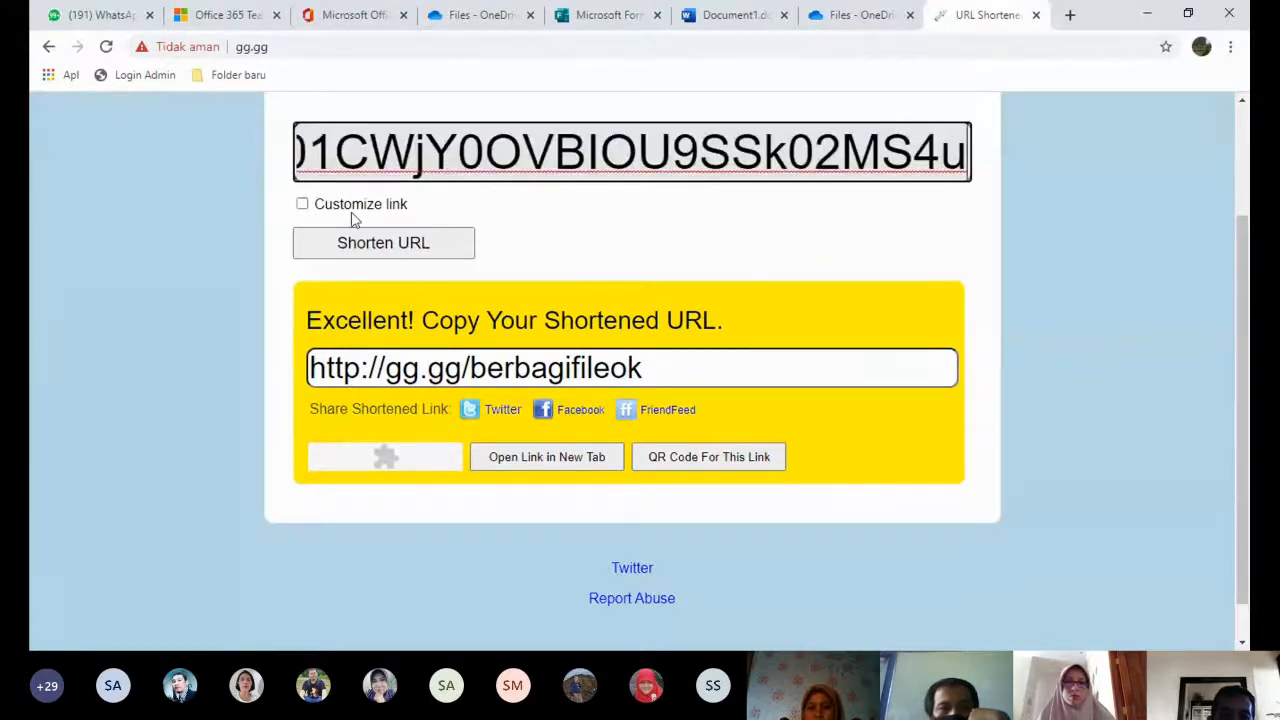
pyautogui.click(338, 212)
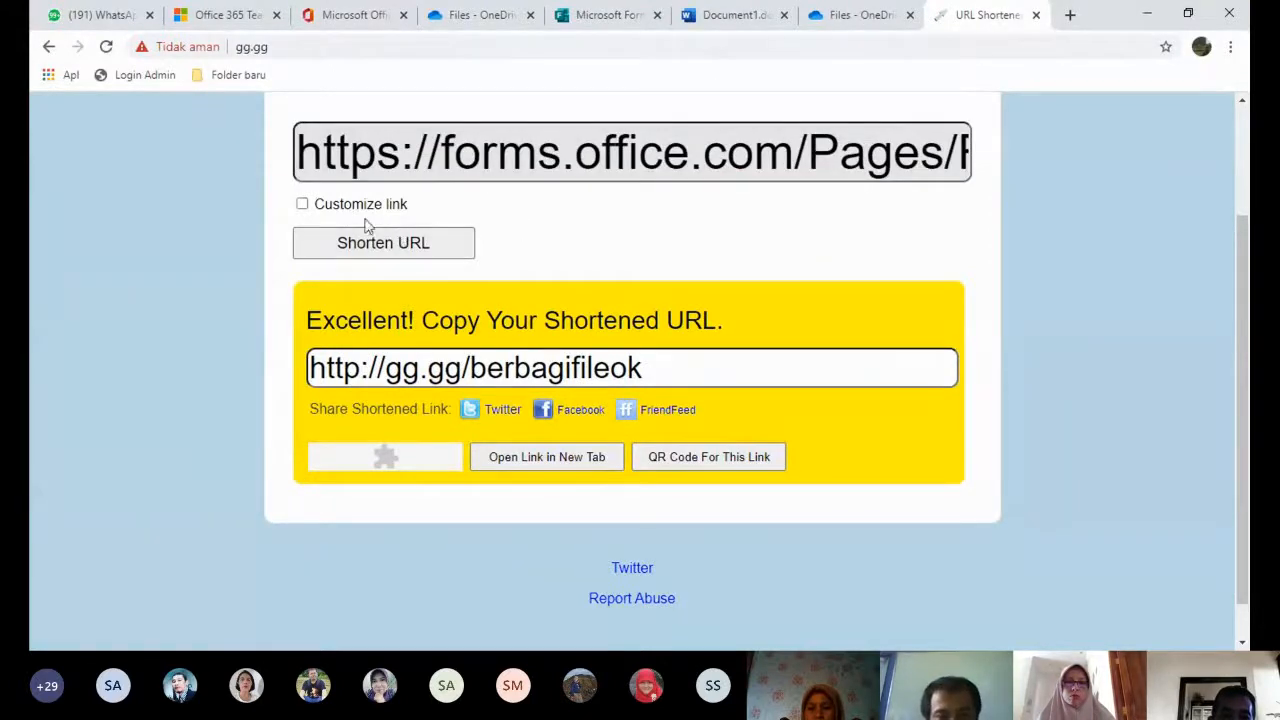
pyautogui.click(302, 204)
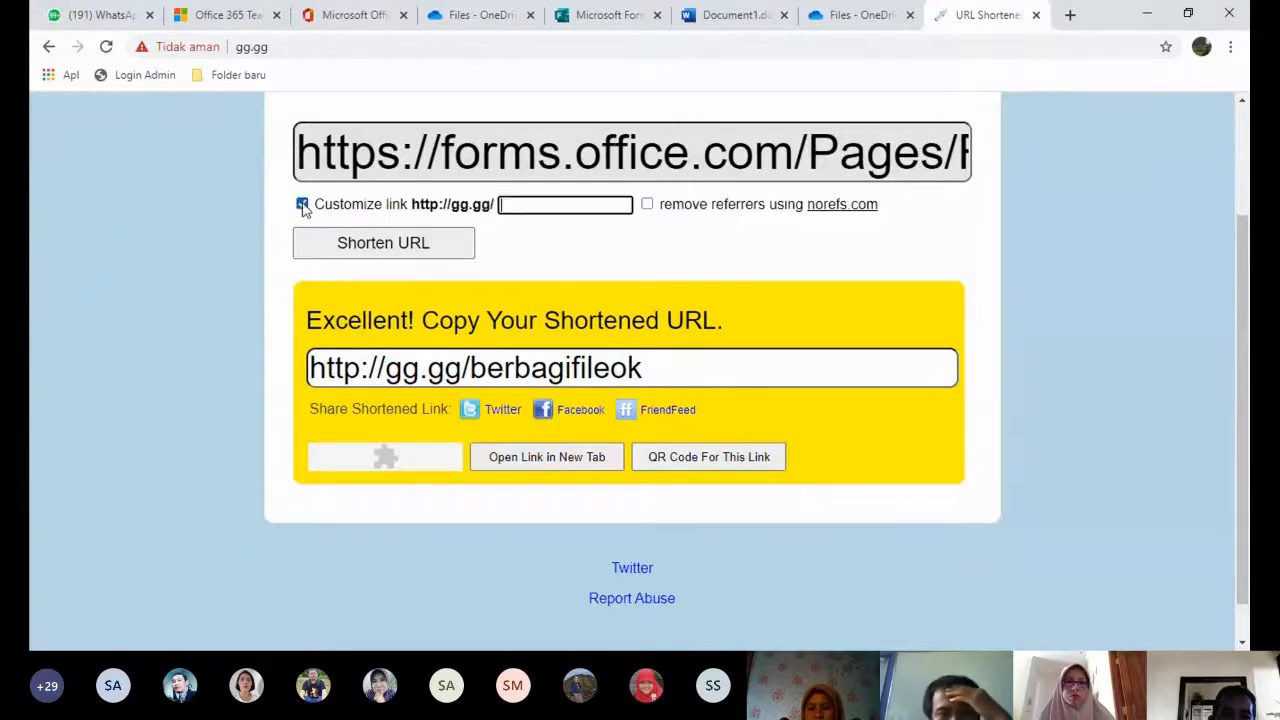
pyautogui.click(512, 205)
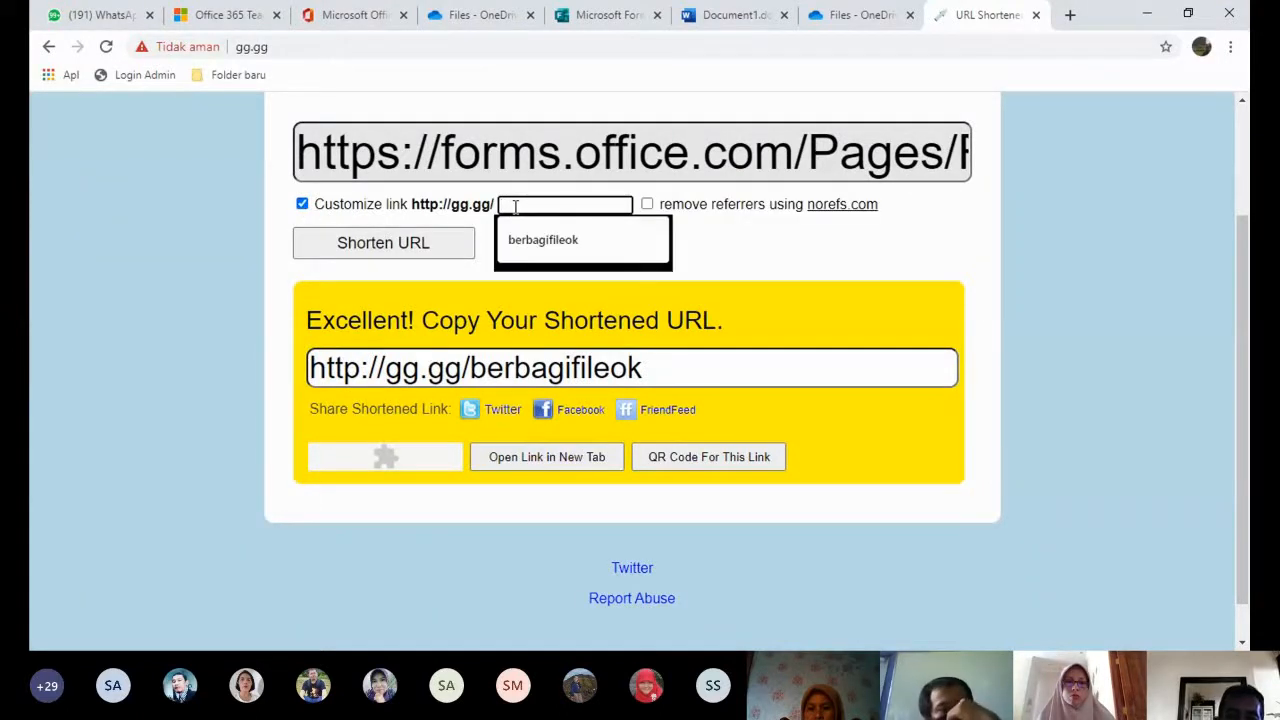
pyautogui.write('formulir')
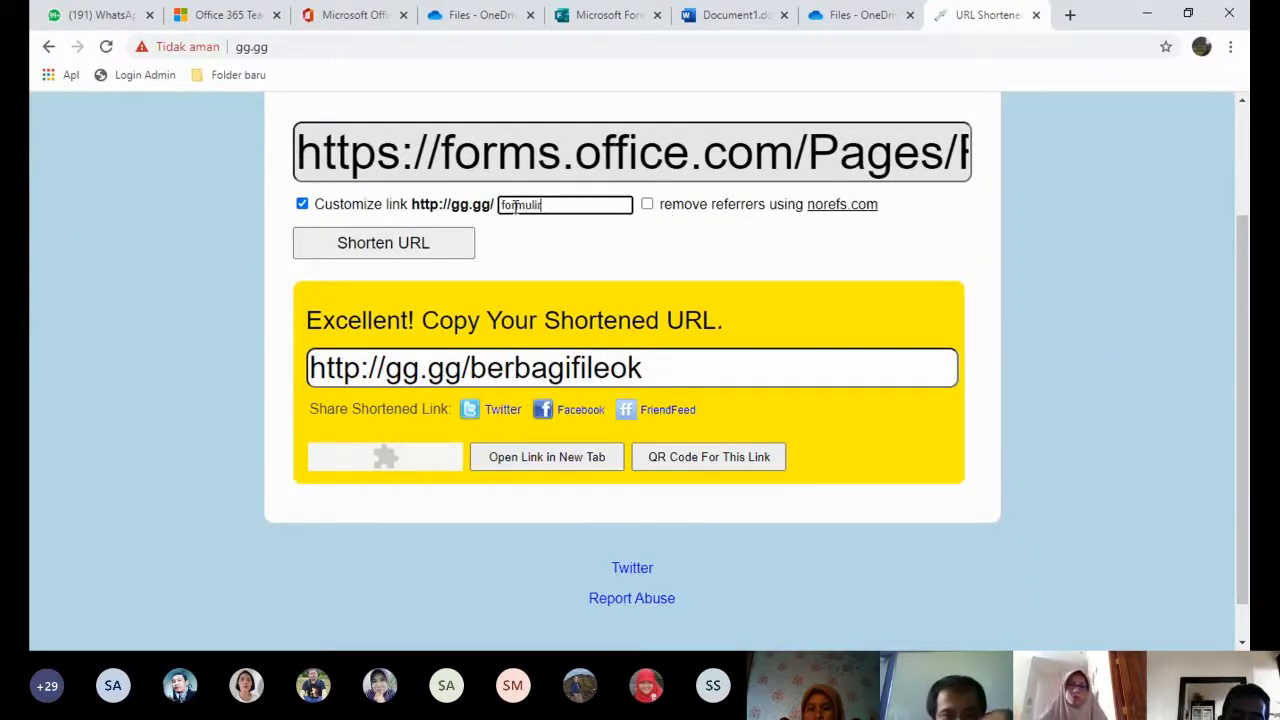
pyautogui.write('ppdbsman')
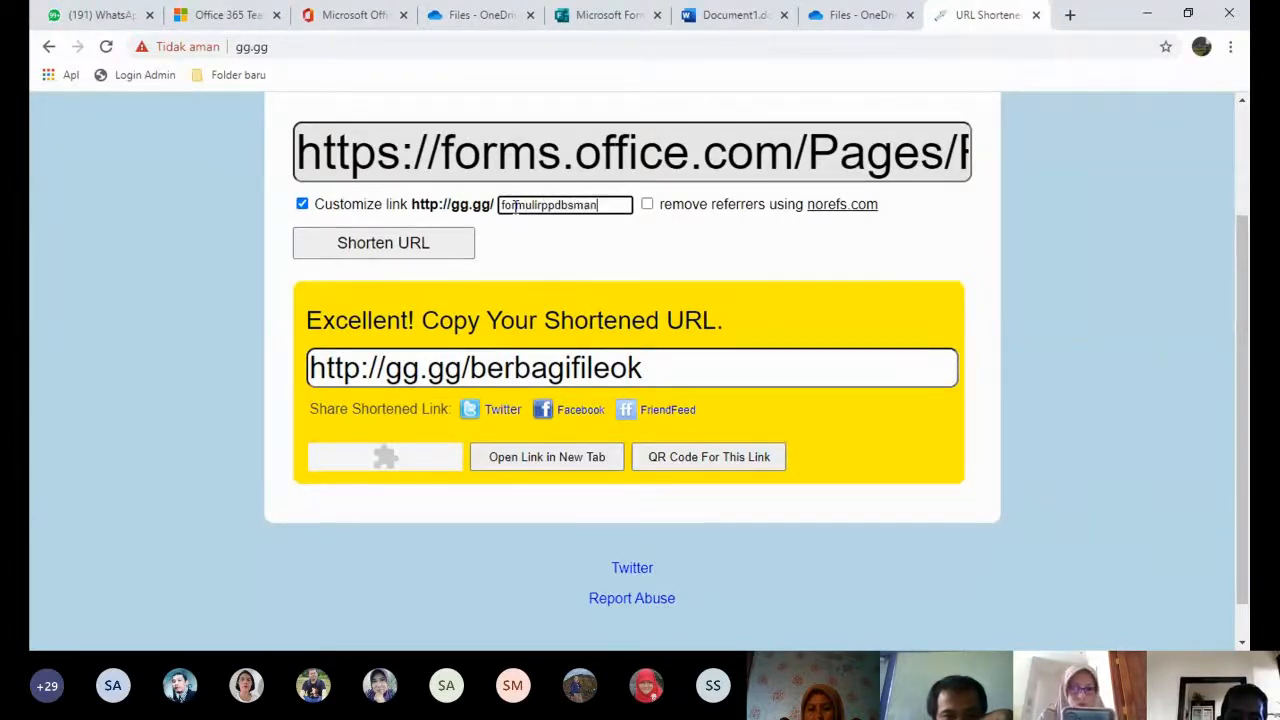
pyautogui.write('banten1')
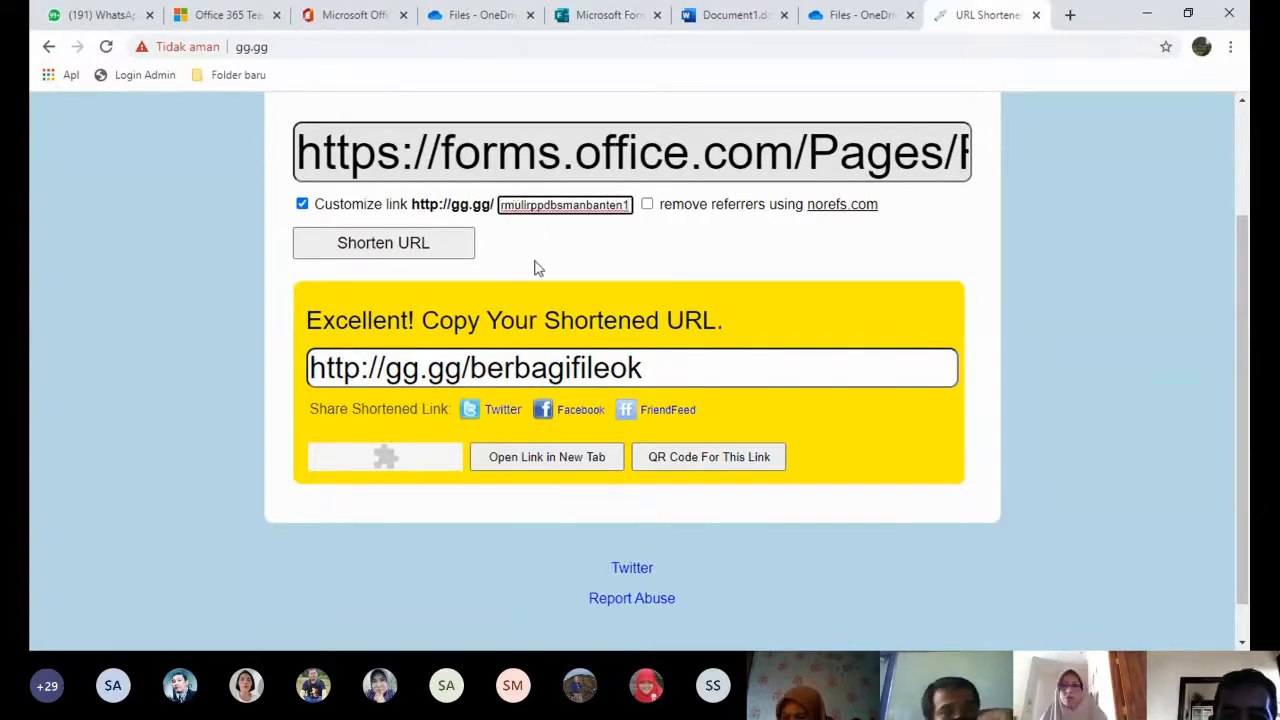
pyautogui.click(391, 248)
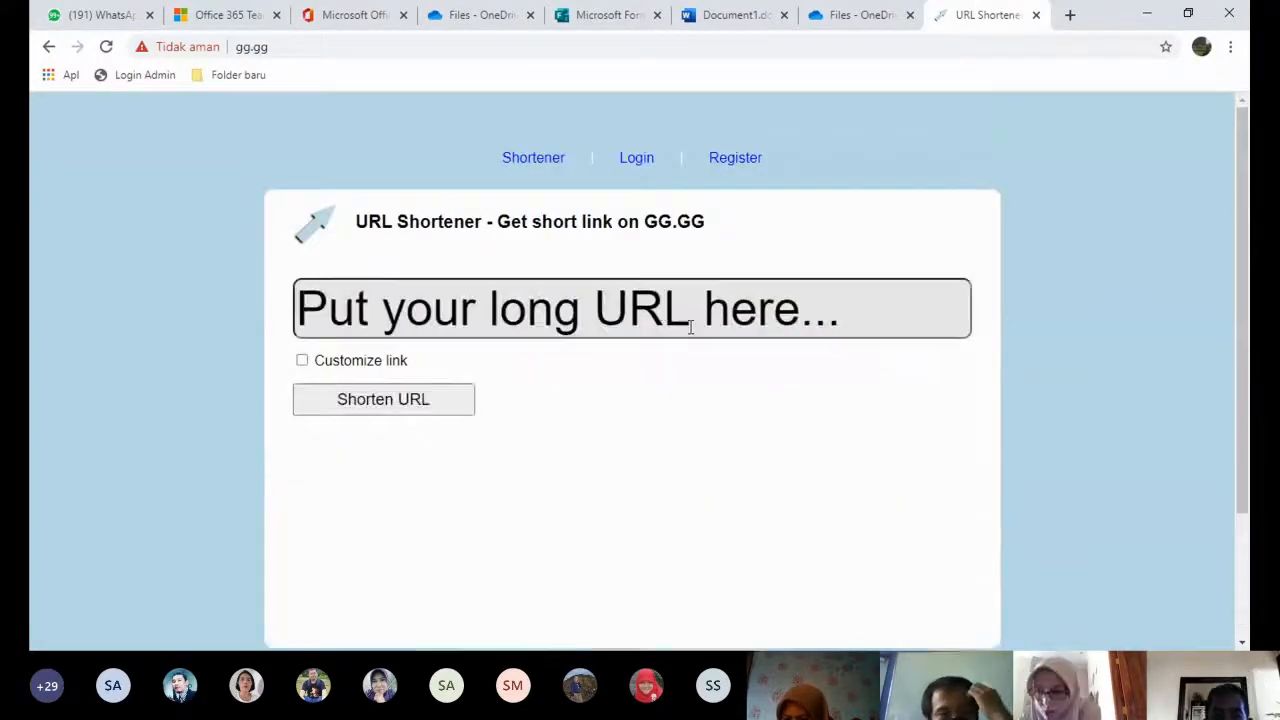
pyautogui.scroll(-3, 880, 400)
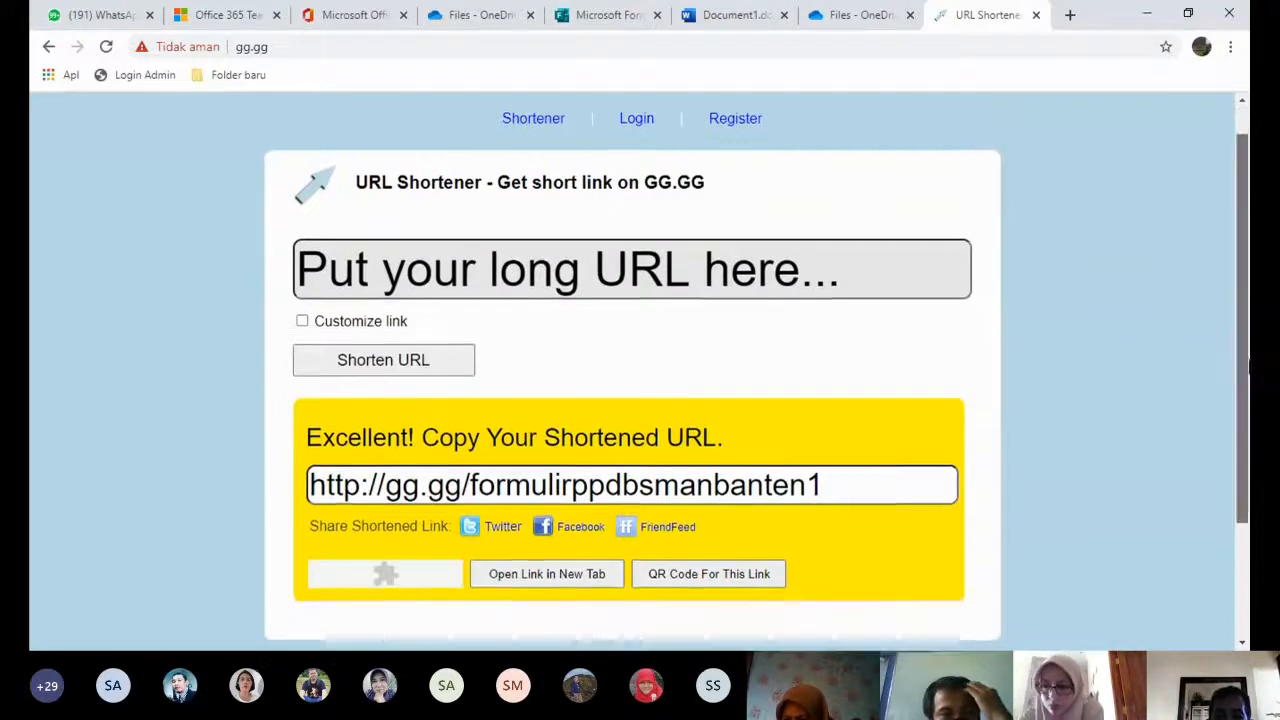